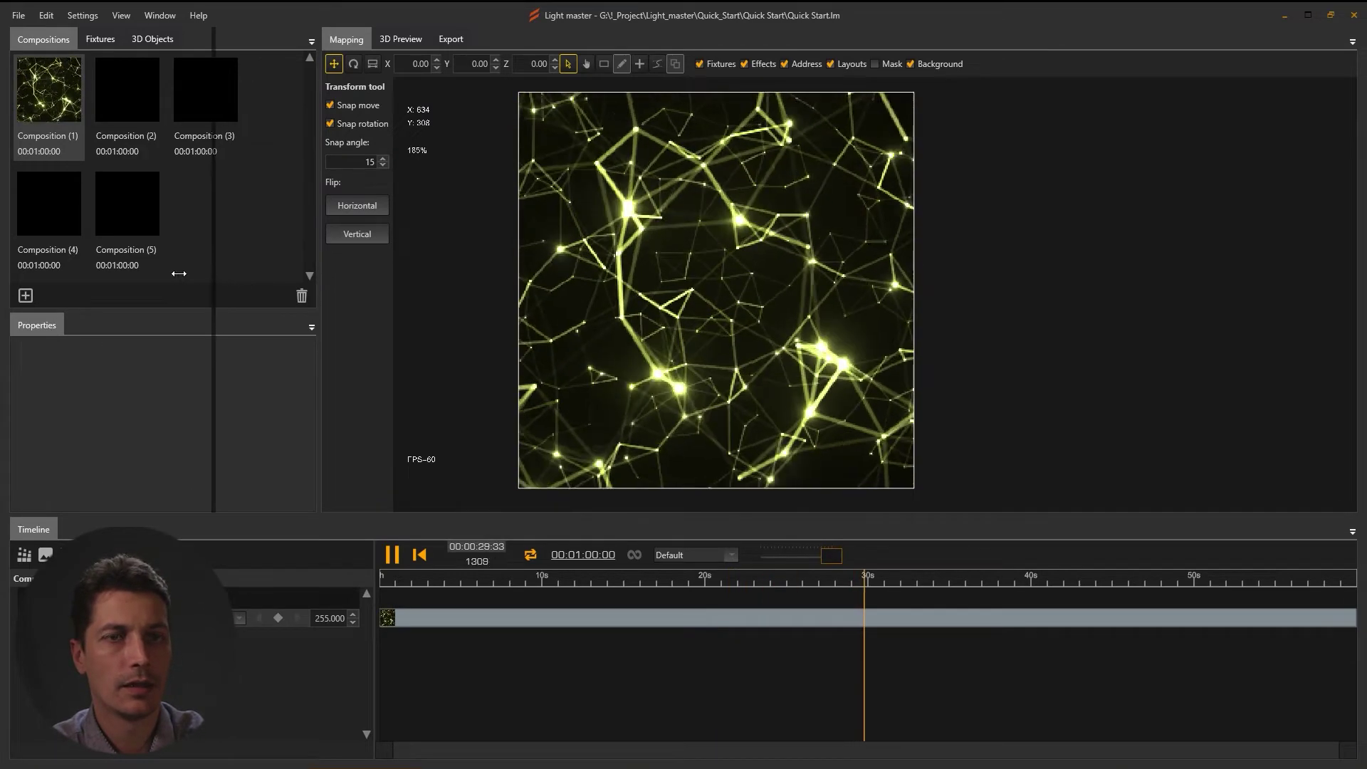
Step: Narrow the Compositions panel, enlarge the timeline slightly, and dock the Properties panel between the Compositions and Mapping panels
{"action": "left_click_drag", "start_coordinate": [169, 273], "coordinate": [167, 273]}
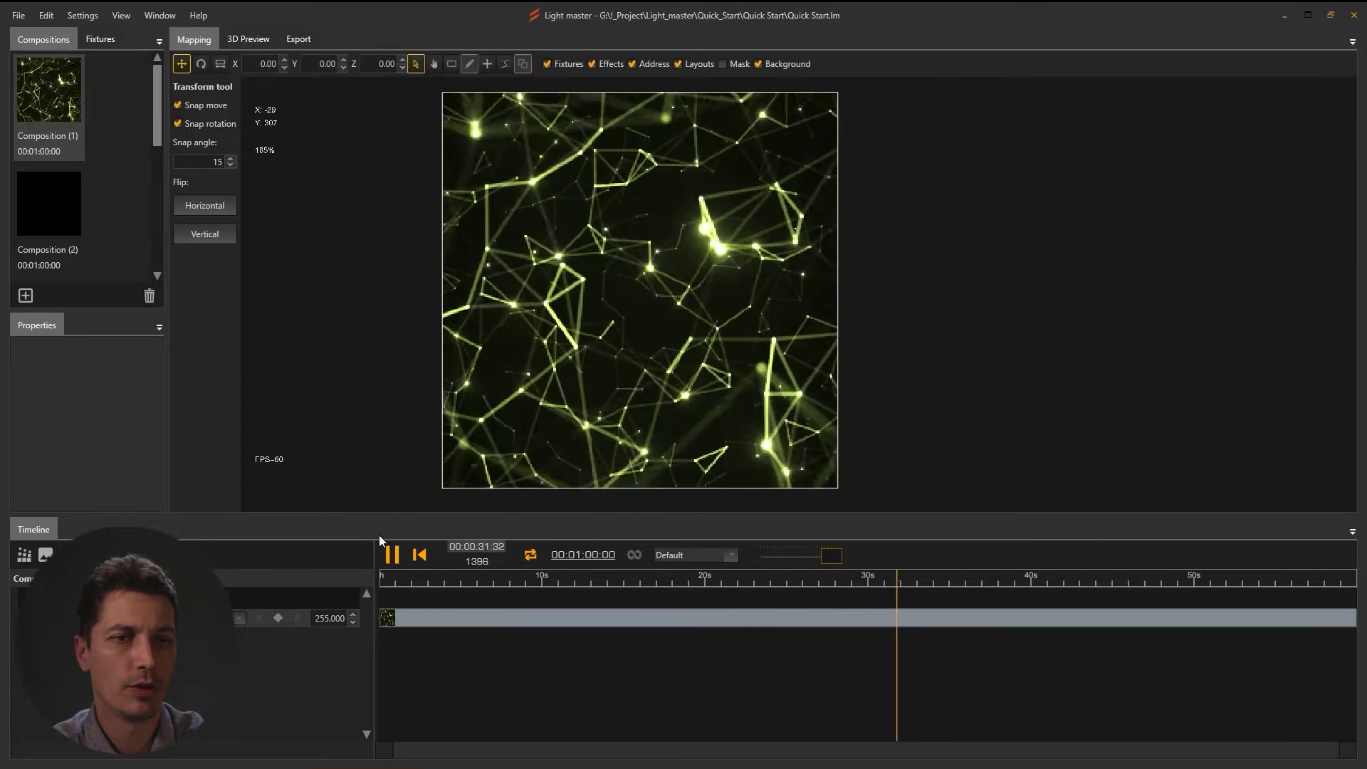
{"action": "mouse_move", "coordinate": [352, 515]}
{"action": "left_mouse_down"}
{"action": "mouse_move", "coordinate": [364, 380]}
{"action": "mouse_move", "coordinate": [365, 509]}
{"action": "left_mouse_up"}
{"action": "left_click_drag", "start_coordinate": [28, 327], "coordinate": [740, 274]}
{"action": "left_click_drag", "start_coordinate": [671, 245], "coordinate": [487, 255]}
Step: Create a new workspace from the current layout, make it the startup workspace, and save it
{"action": "left_click", "coordinate": [171, 33]}
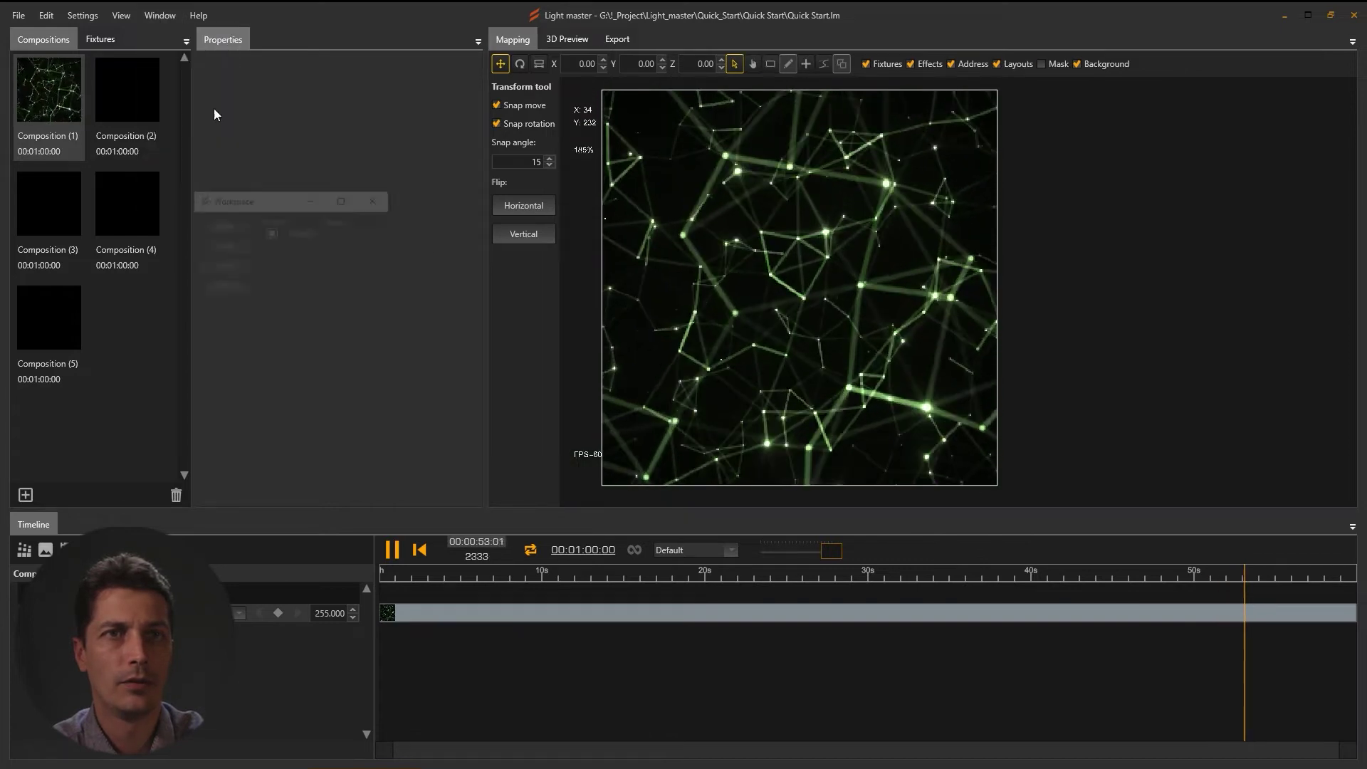
{"action": "left_click", "coordinate": [233, 223]}
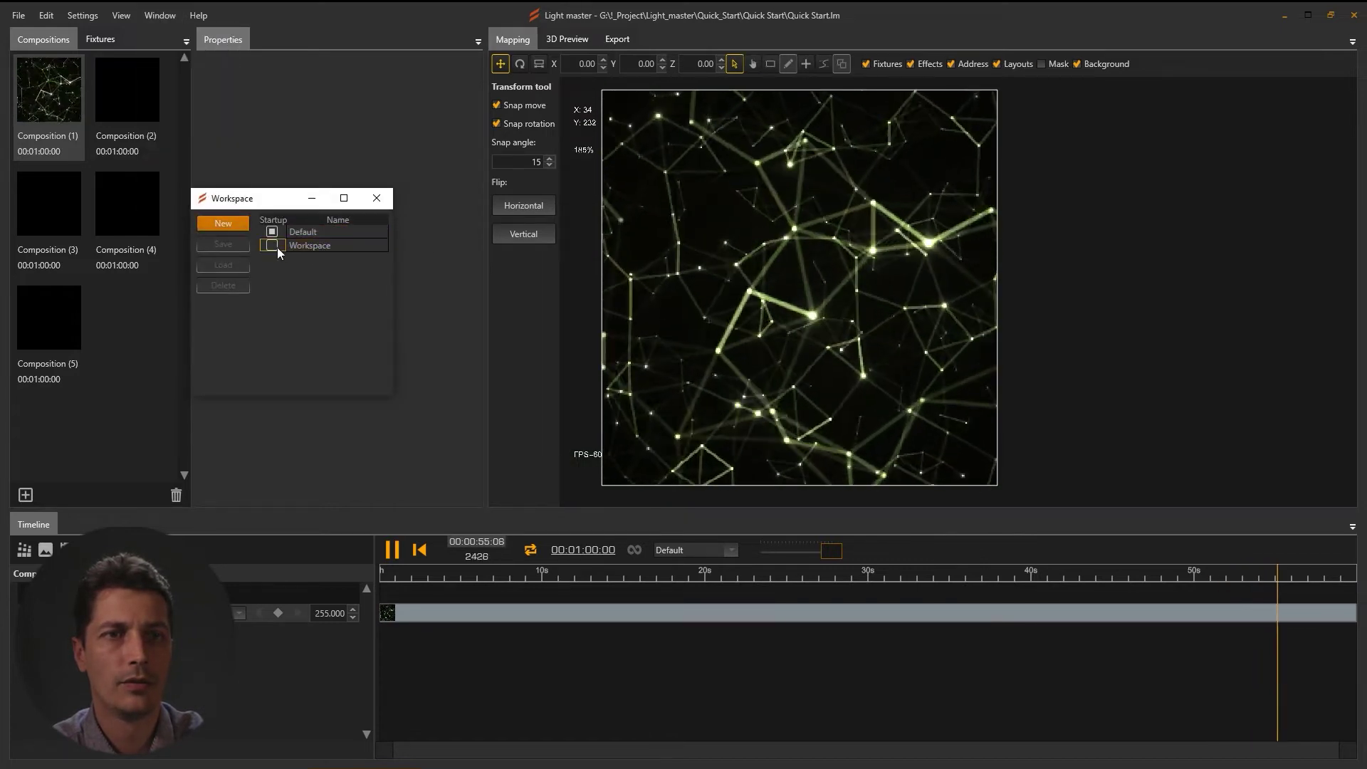
{"action": "left_click", "coordinate": [228, 243]}
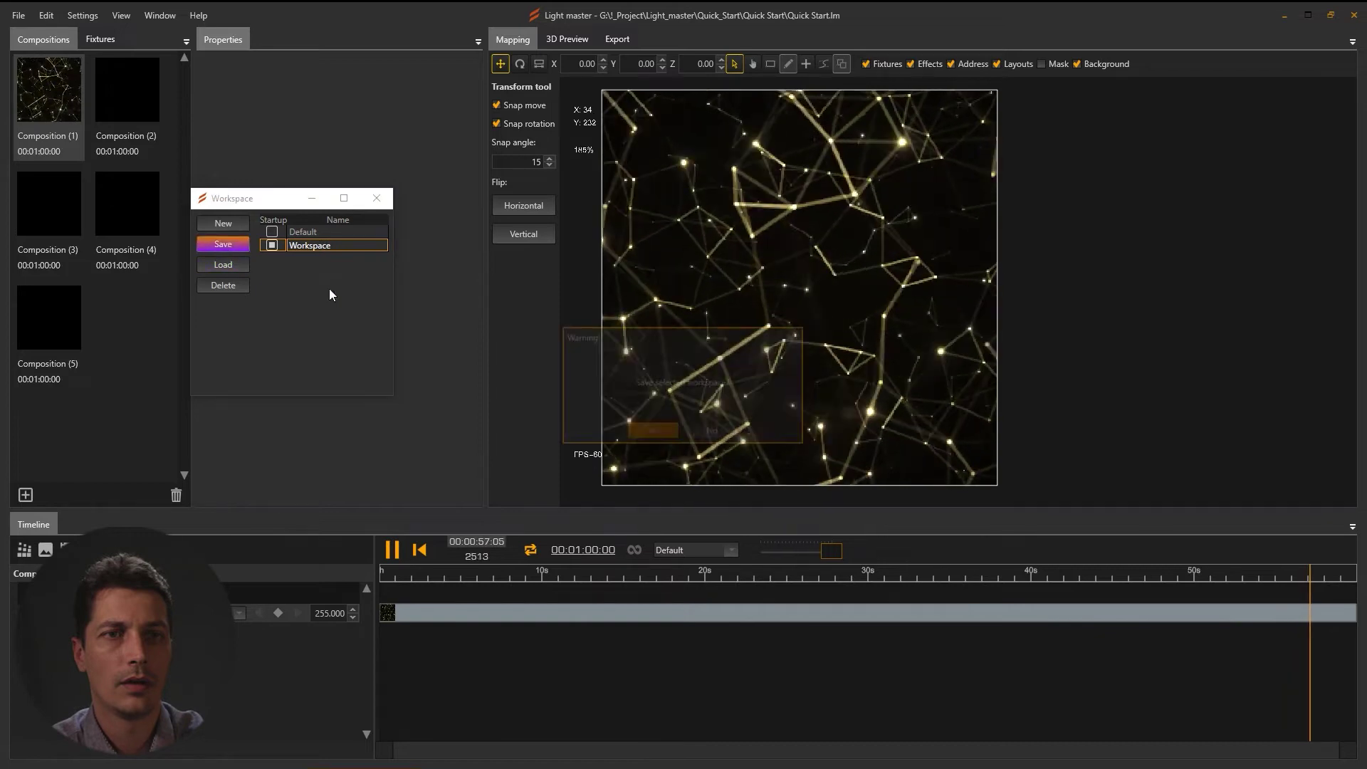
{"action": "key", "text": "Return"}
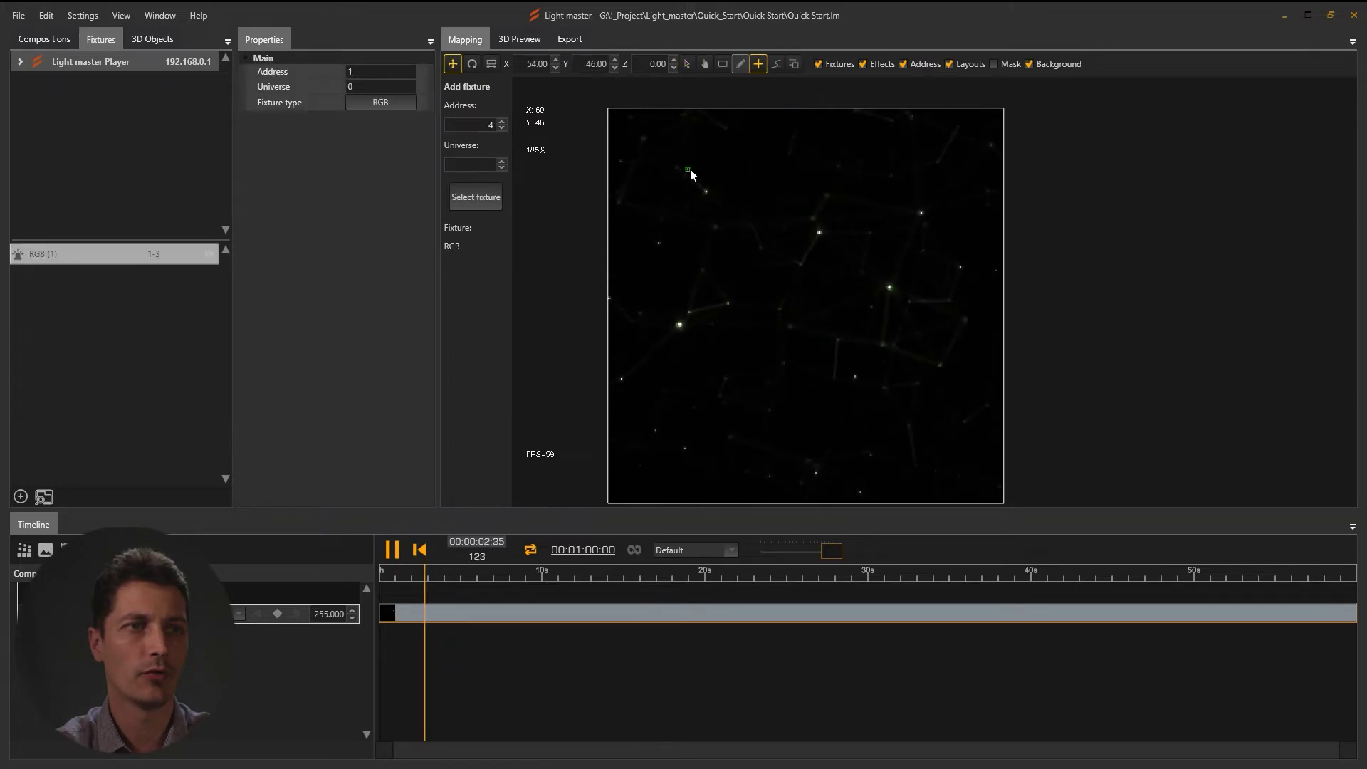
Step: Place five more RGB fixtures near the first one in the upper-left area of the canvas
{"action": "left_click", "coordinate": [697, 168]}
{"action": "left_click", "coordinate": [710, 171]}
{"action": "left_click", "coordinate": [717, 183]}
{"action": "left_click", "coordinate": [725, 204]}
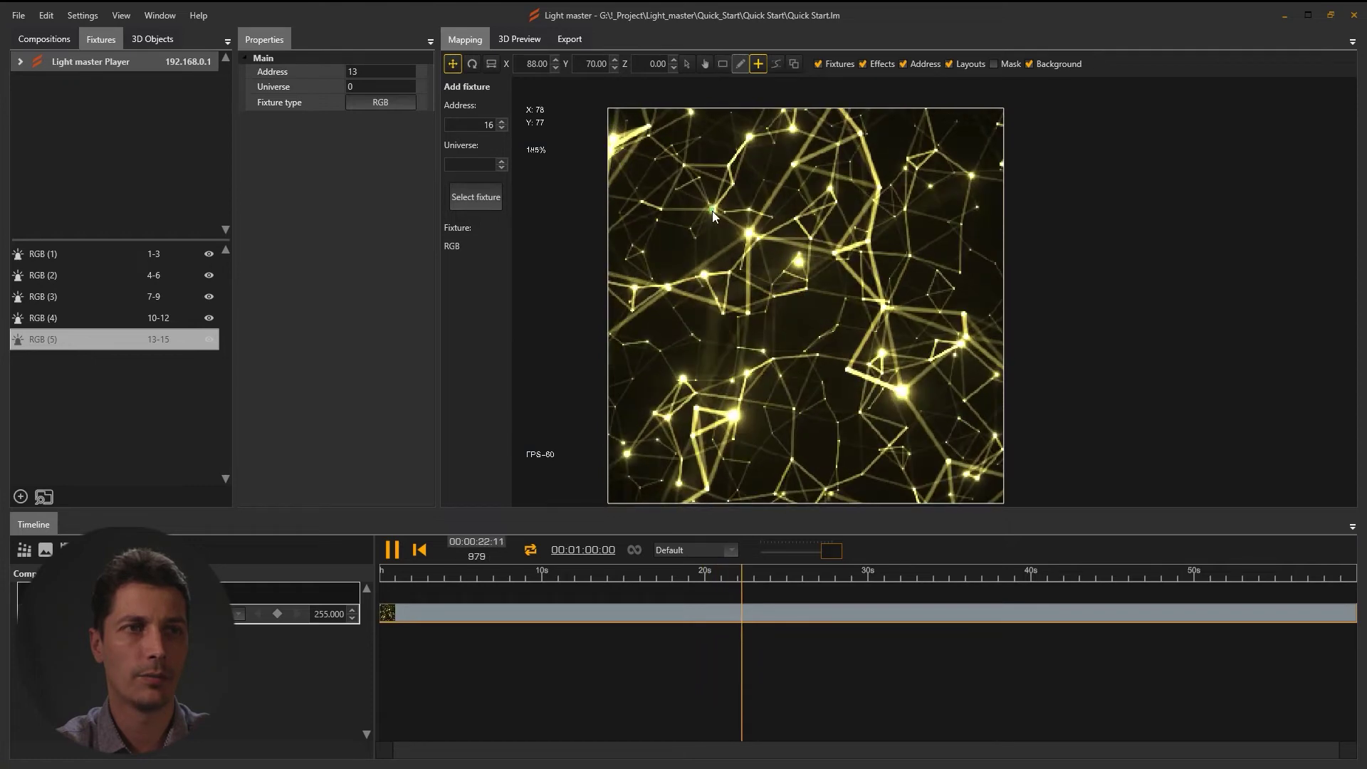
{"action": "left_click", "coordinate": [713, 204]}
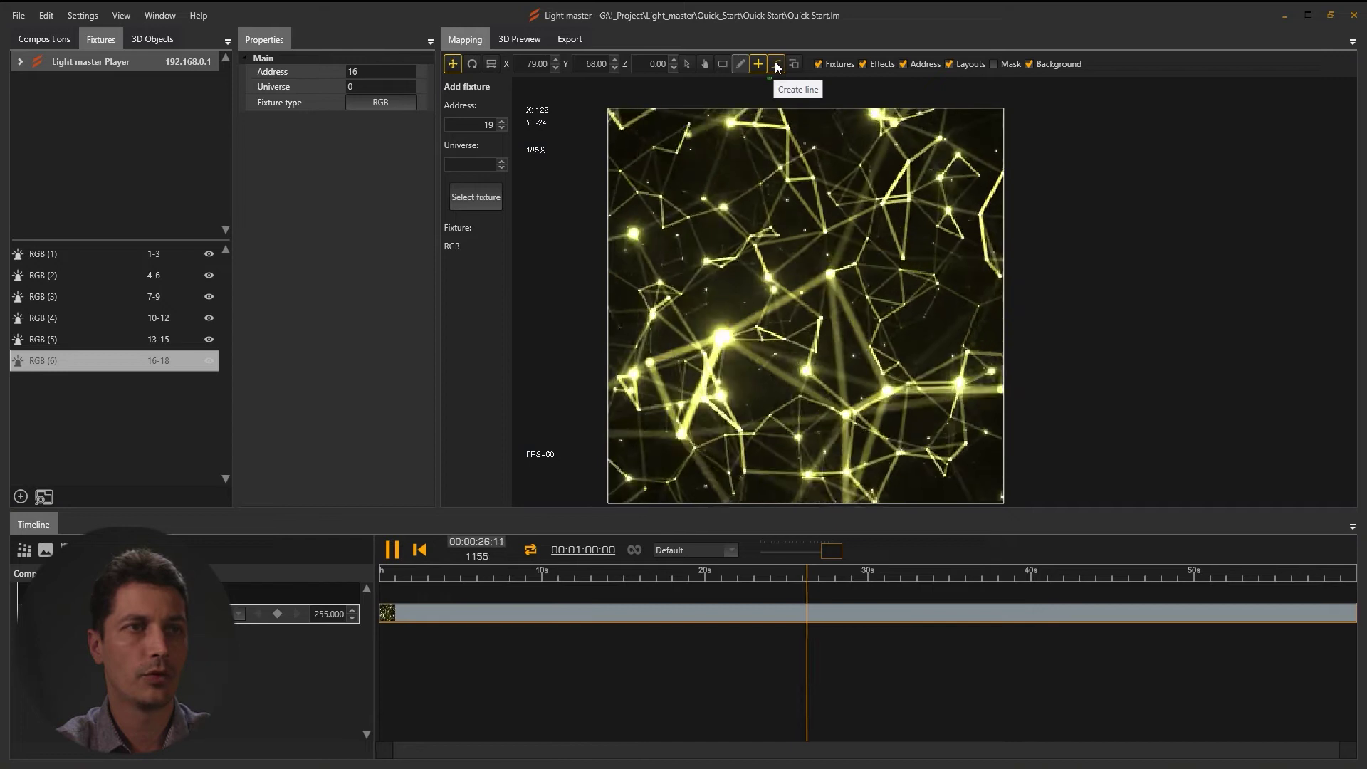
Step: Draw an open four-point spline through the upper-middle part of the canvas with the Create line tool
{"action": "left_click", "coordinate": [777, 66]}
{"action": "left_click", "coordinate": [792, 136]}
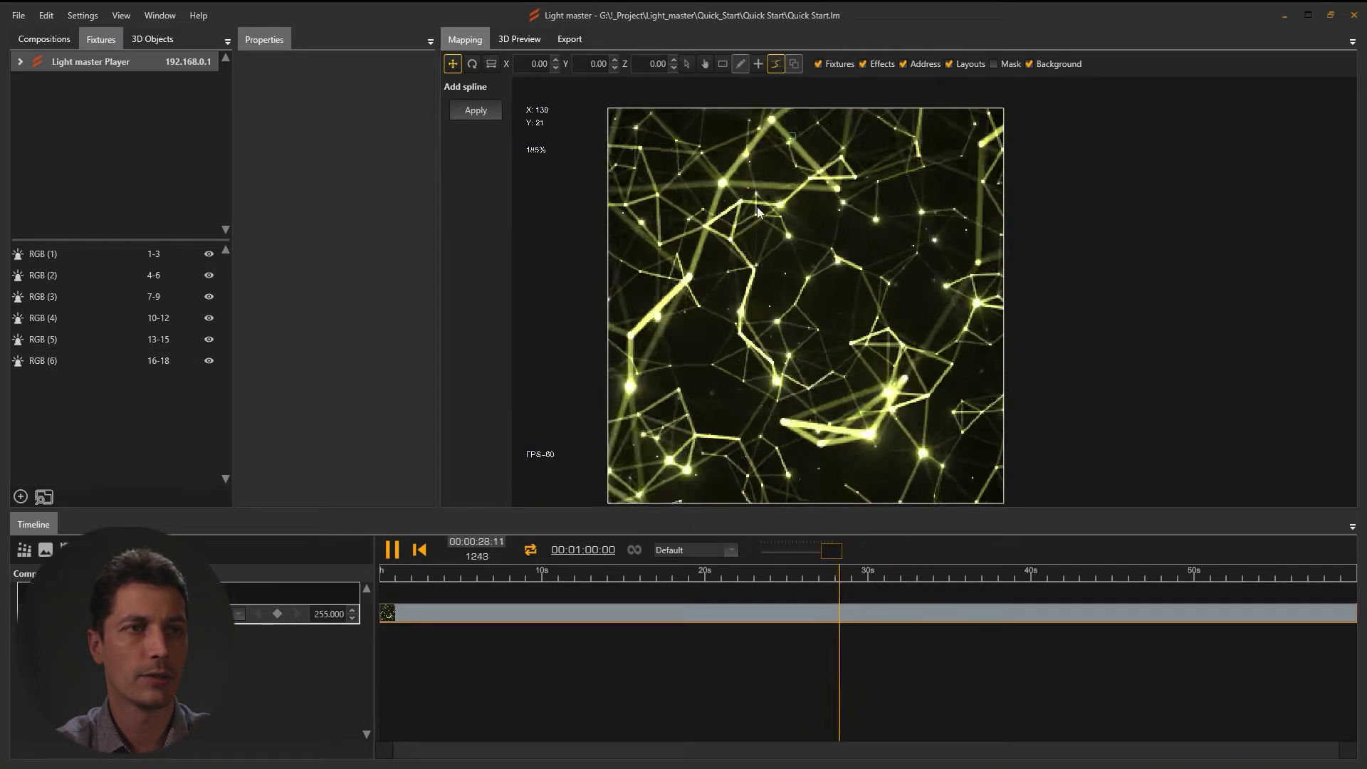
{"action": "left_click", "coordinate": [685, 340]}
{"action": "left_click", "coordinate": [793, 329]}
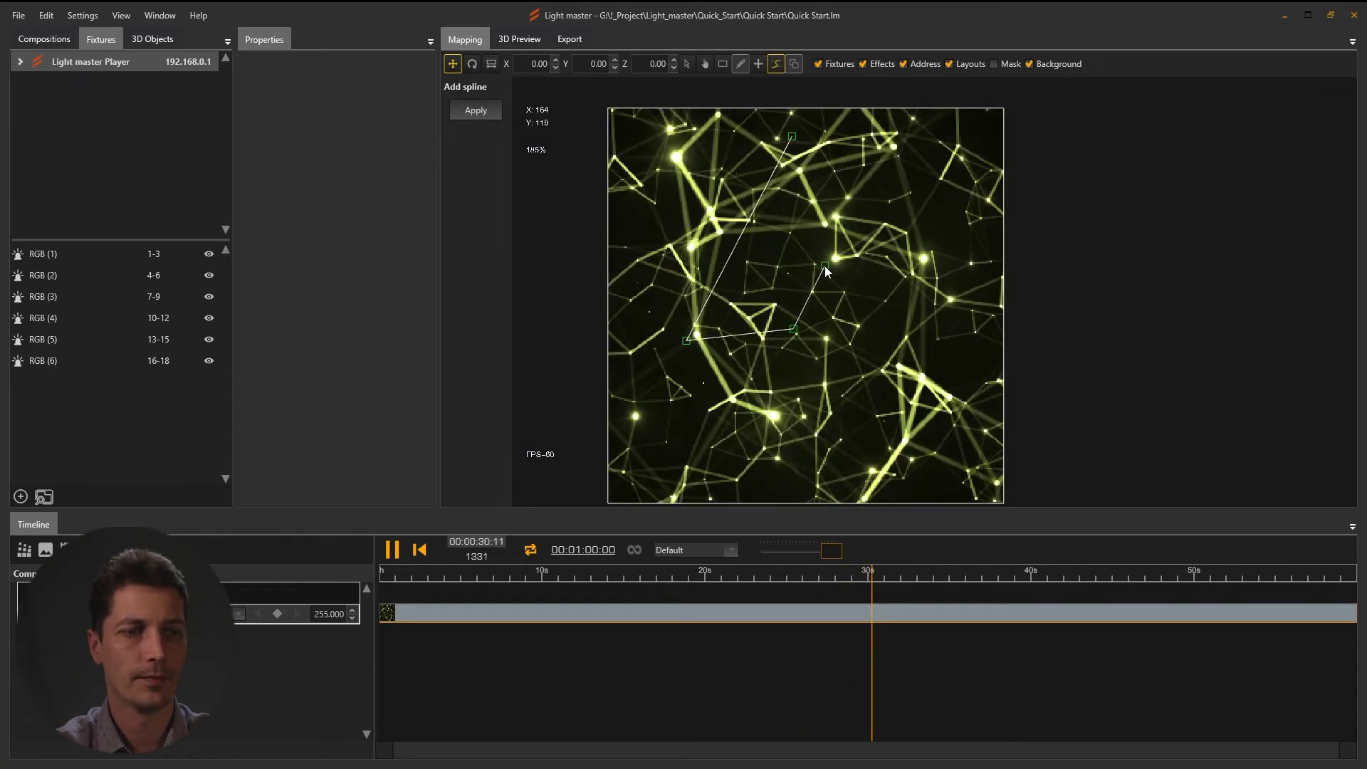
{"action": "double_click", "coordinate": [824, 266]}
Step: Set the spline's fixture count to 50
{"action": "left_click", "coordinate": [376, 132]}
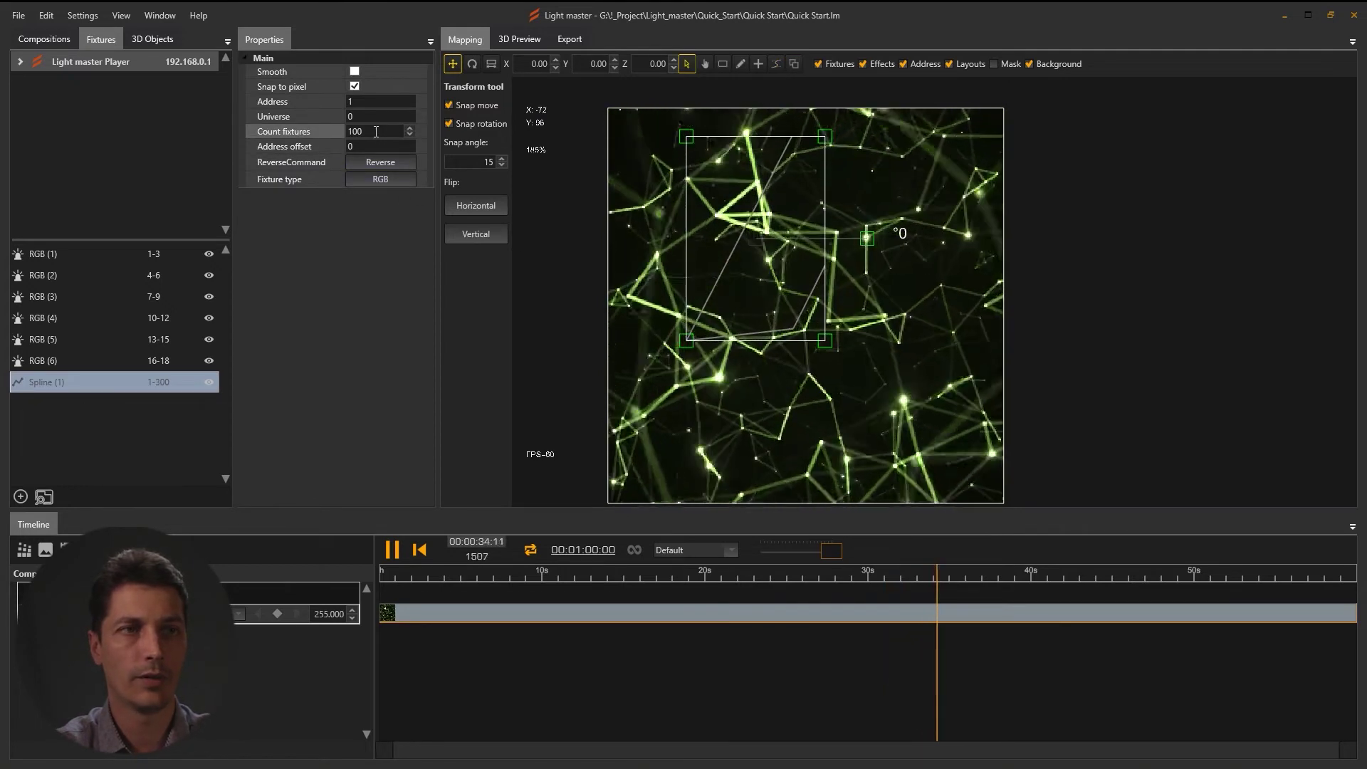
{"action": "key", "text": "BackSpace"}
{"action": "key", "text": "BackSpace"}
{"action": "key", "text": "BackSpace"}
{"action": "type", "text": "5"}
{"action": "key", "text": "Return"}
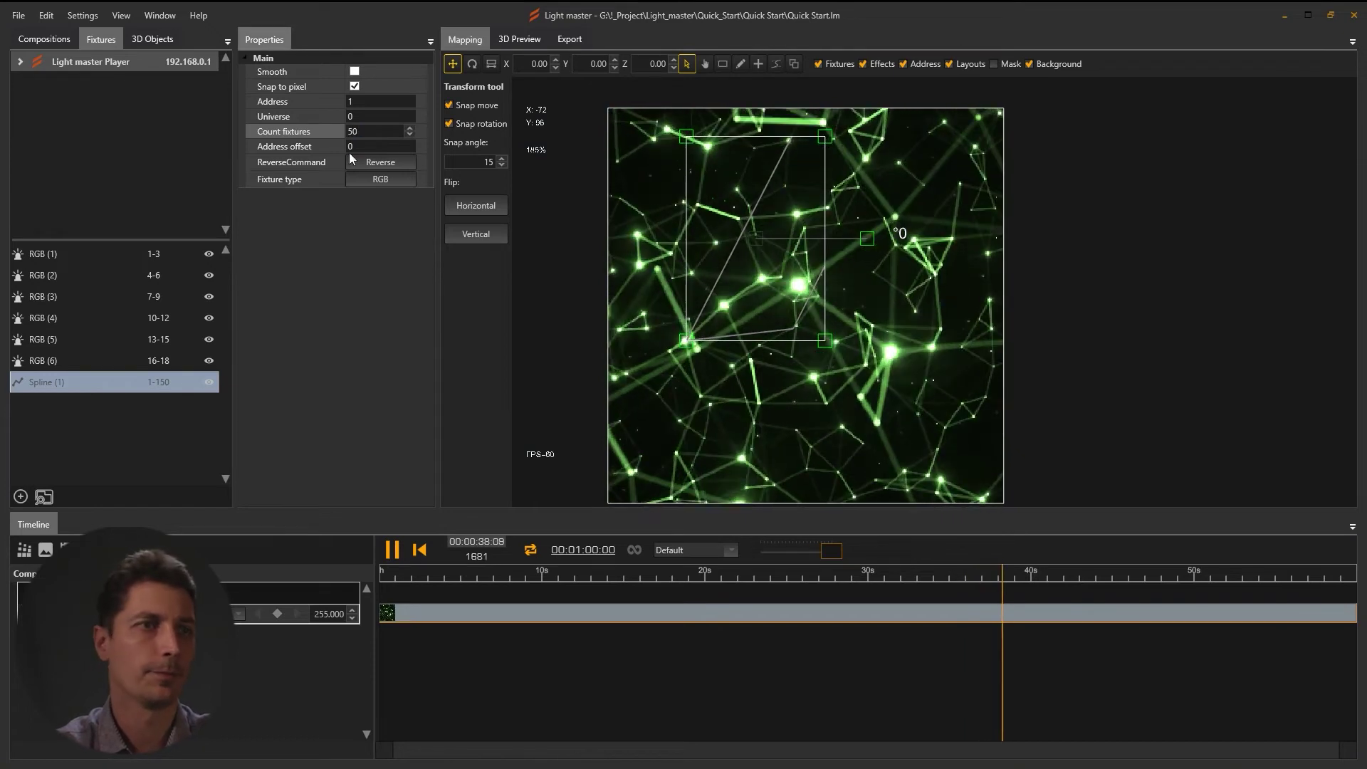
{"action": "type", "text": "0"}
{"action": "key", "text": "Return"}
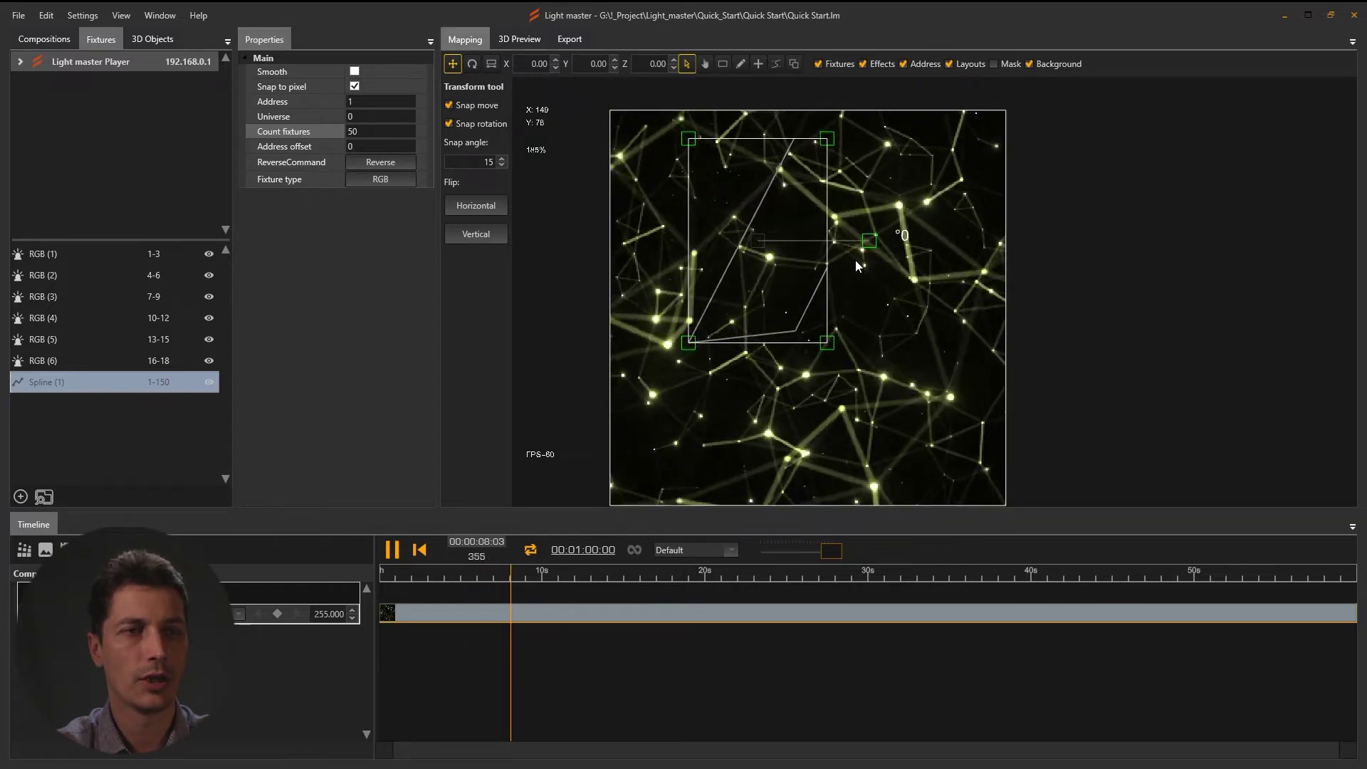
Step: Examine the fixture positions and address numbers along the spline, comparing its two ends
{"action": "left_click_drag", "start_coordinate": [856, 260], "coordinate": [883, 288]}
{"action": "scroll", "coordinate": [783, 220], "scroll_direction": "up", "scroll_amount": 5}
{"action": "left_click_drag", "start_coordinate": [783, 220], "coordinate": [1002, 236]}
{"action": "scroll", "coordinate": [1003, 236], "scroll_direction": "up", "scroll_amount": 10}
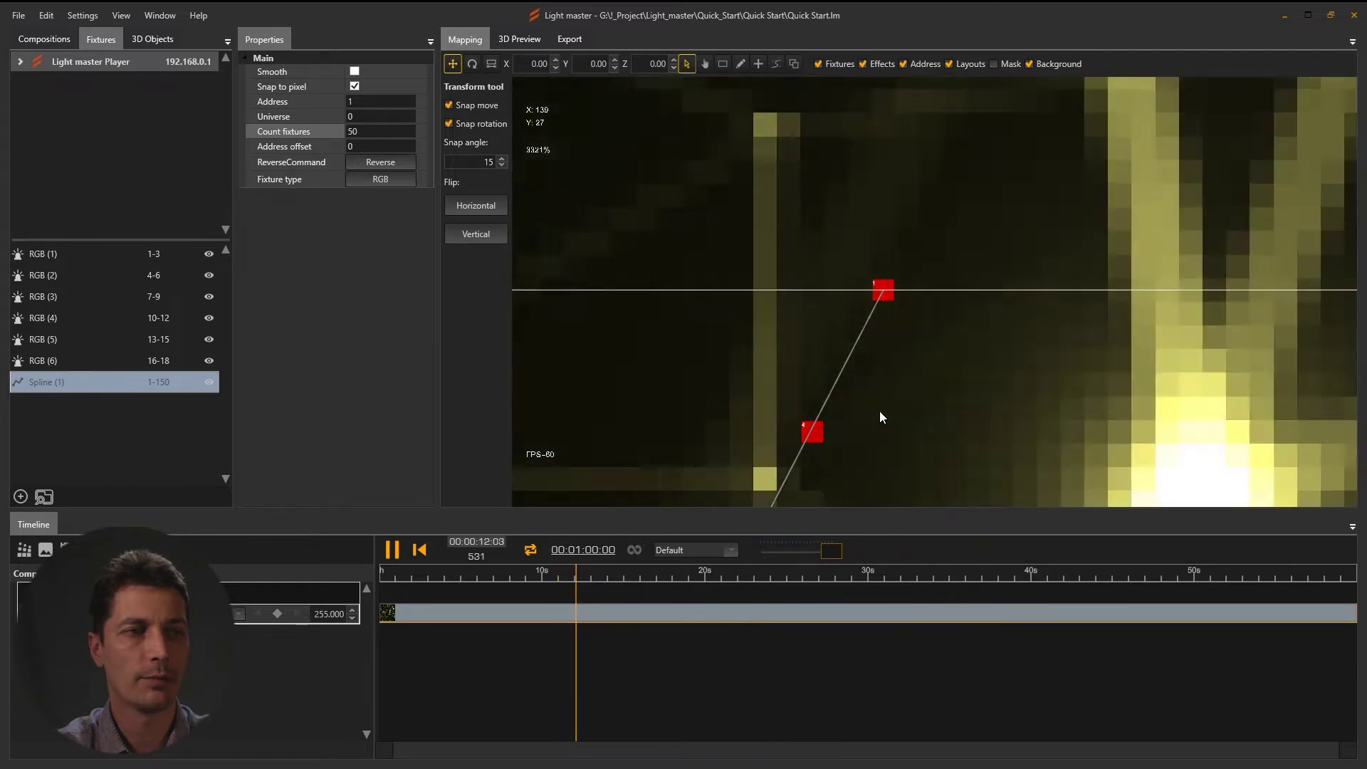
{"action": "left_click_drag", "start_coordinate": [807, 421], "coordinate": [871, 259]}
{"action": "scroll", "coordinate": [846, 216], "scroll_direction": "down", "scroll_amount": 15}
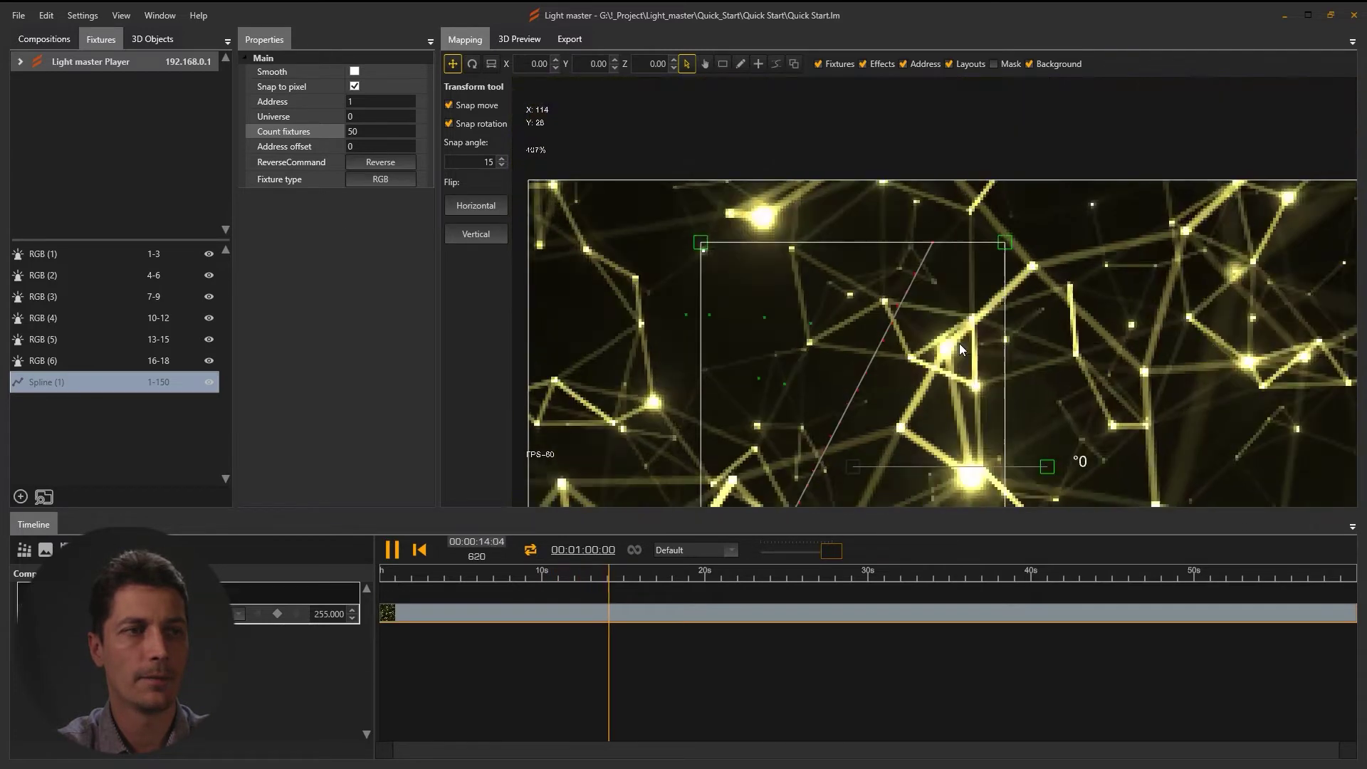
{"action": "scroll", "coordinate": [849, 285], "scroll_direction": "up", "scroll_amount": 6}
{"action": "scroll", "coordinate": [842, 323], "scroll_direction": "up", "scroll_amount": 5}
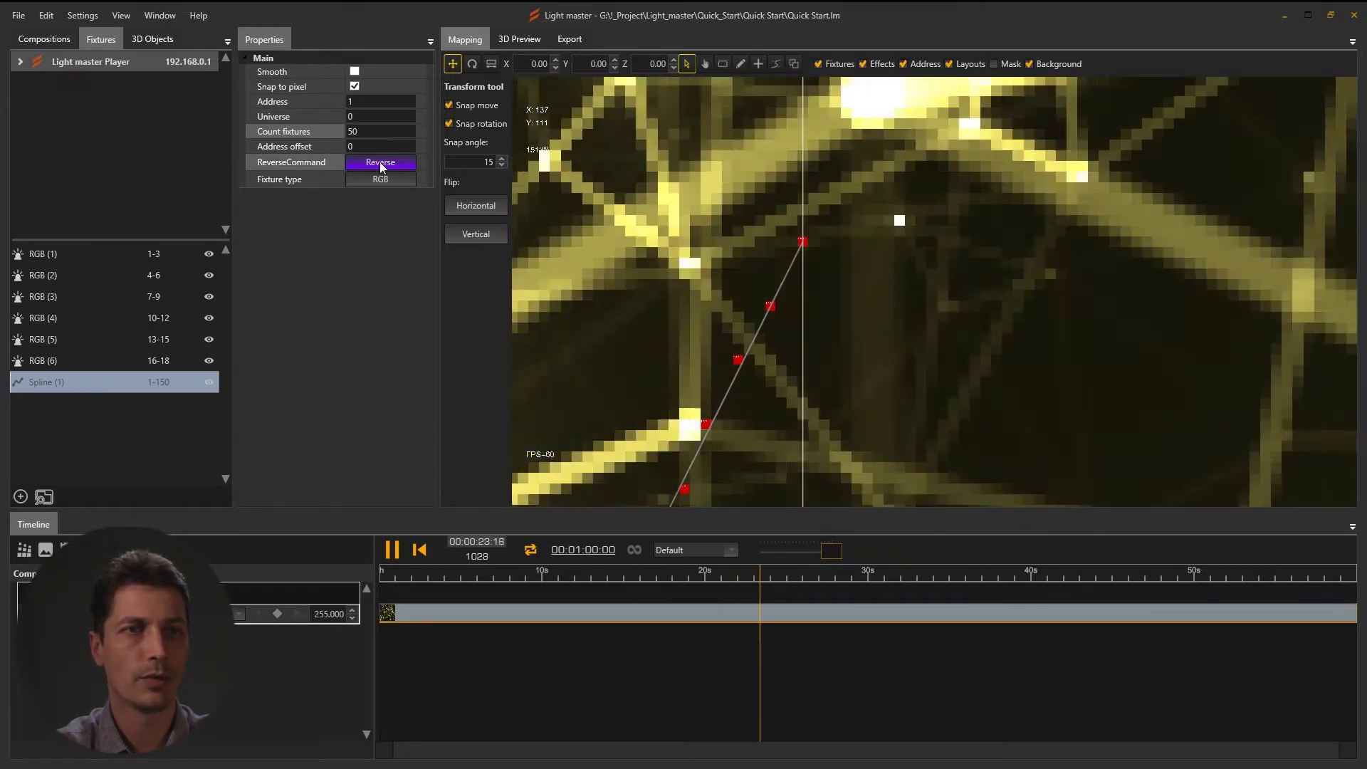
Step: Reverse the fixture order of the spline and check the address numbering at its ends
{"action": "left_click", "coordinate": [377, 164]}
{"action": "left_click_drag", "start_coordinate": [800, 247], "coordinate": [928, 278]}
{"action": "scroll", "coordinate": [926, 277], "scroll_direction": "up", "scroll_amount": 5}
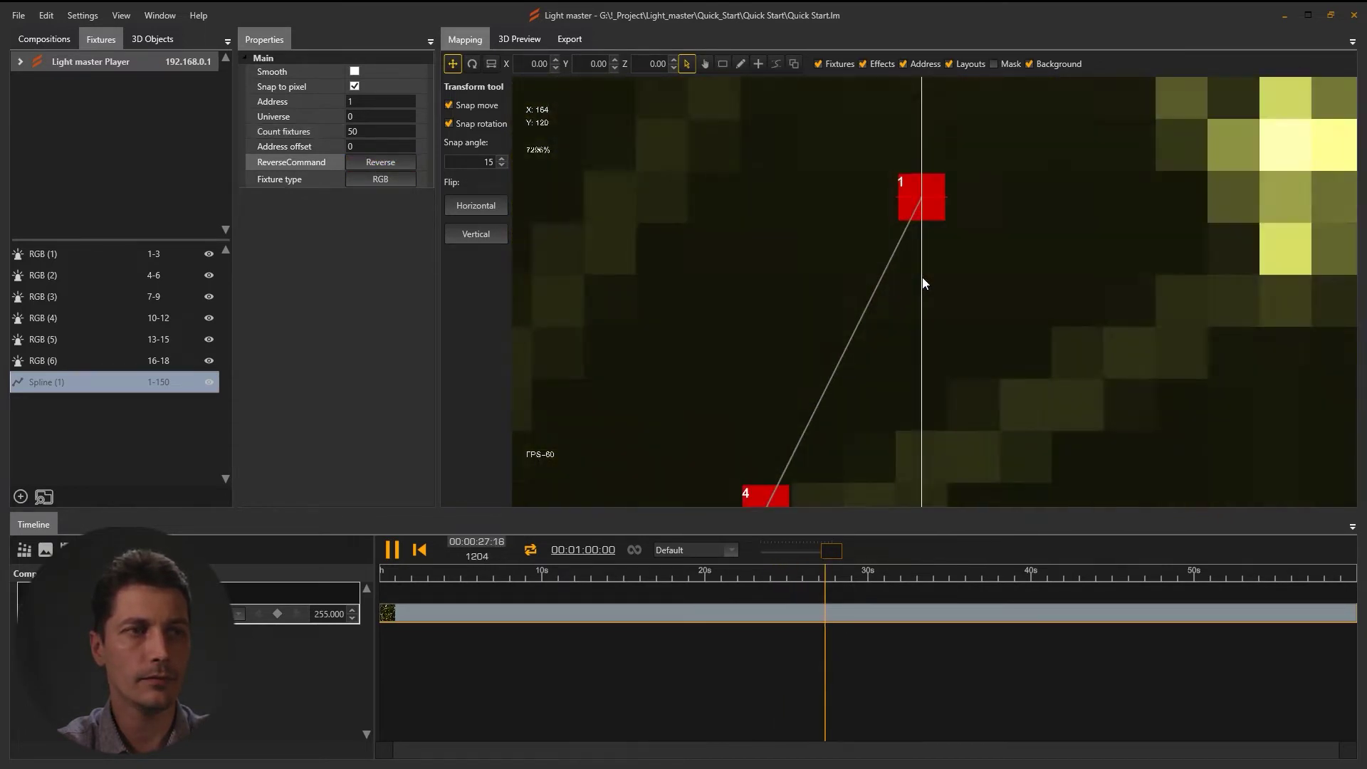
{"action": "scroll", "coordinate": [926, 276], "scroll_direction": "down", "scroll_amount": 6}
{"action": "left_click_drag", "start_coordinate": [838, 242], "coordinate": [1004, 414]}
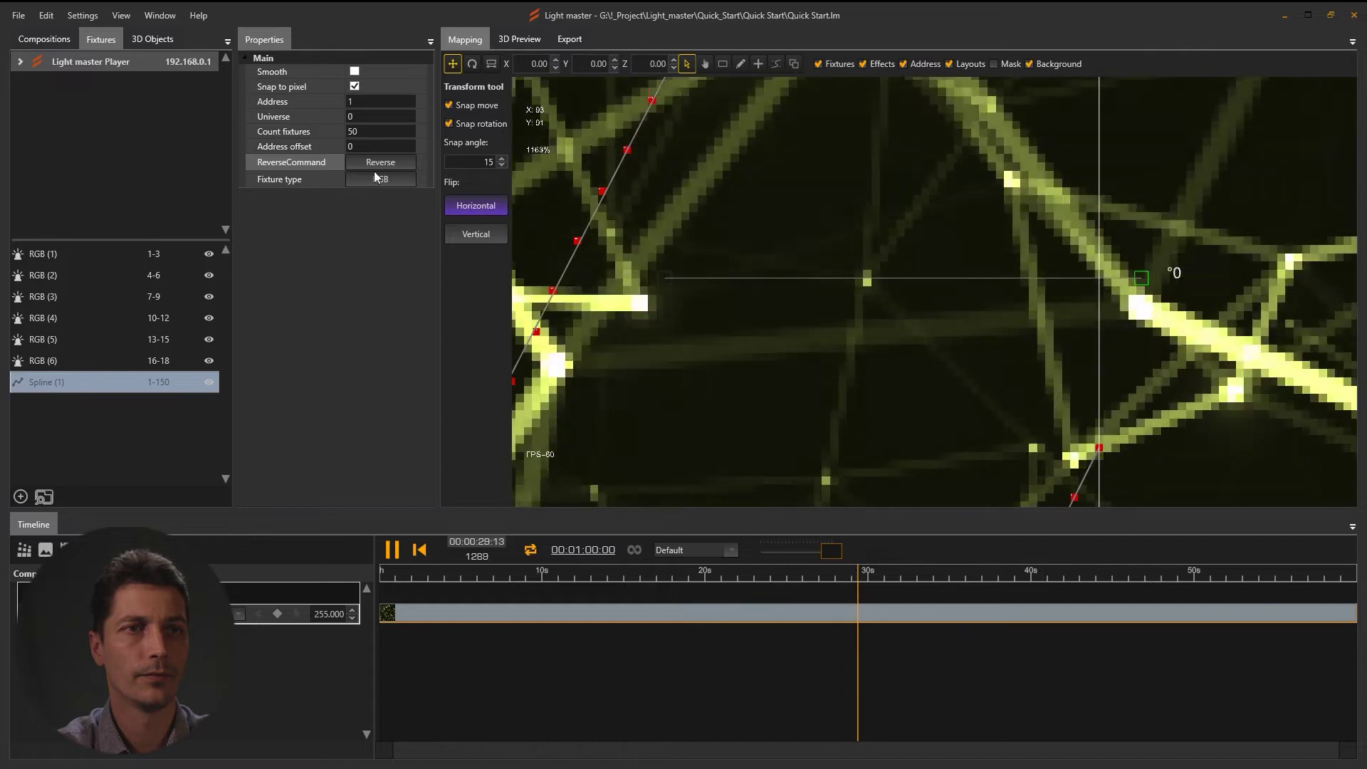
{"action": "left_click_drag", "start_coordinate": [799, 186], "coordinate": [954, 360]}
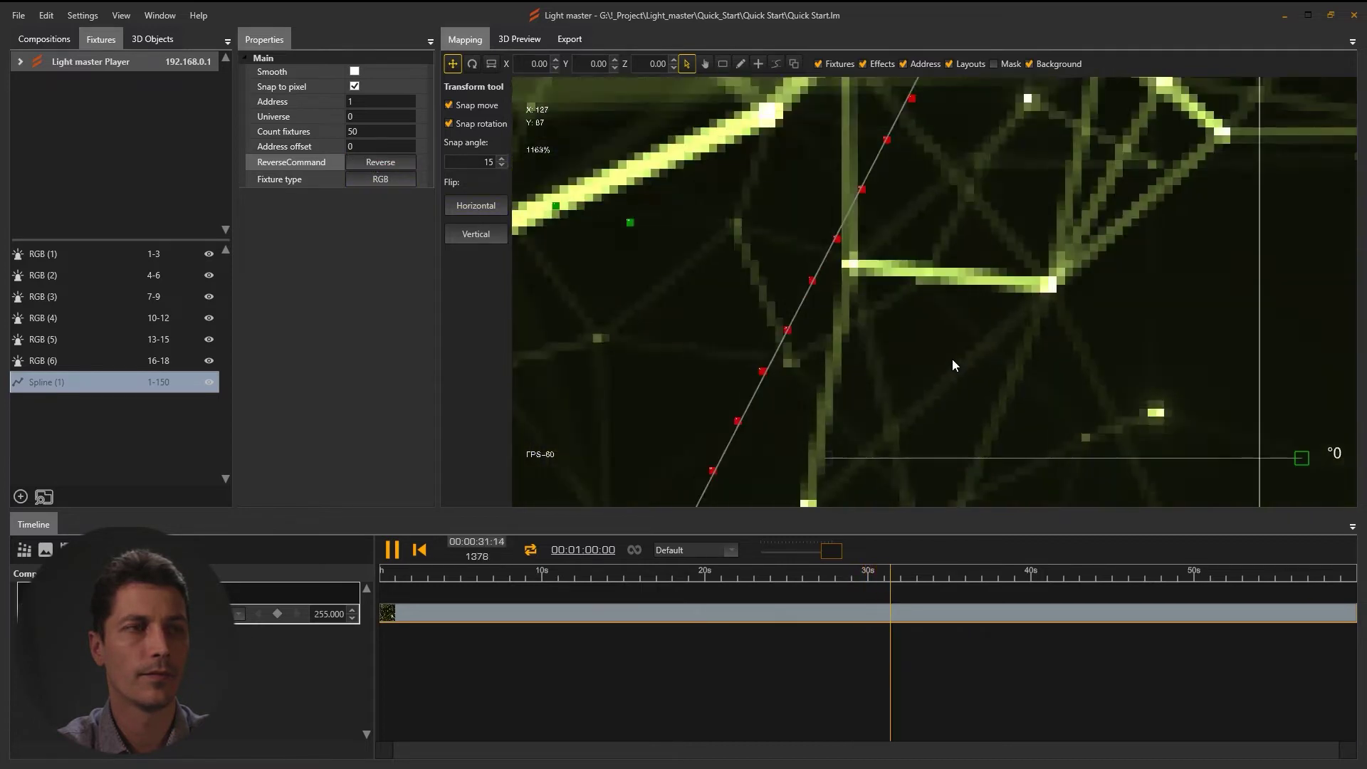
{"action": "scroll", "coordinate": [988, 335], "scroll_direction": "down", "scroll_amount": 4}
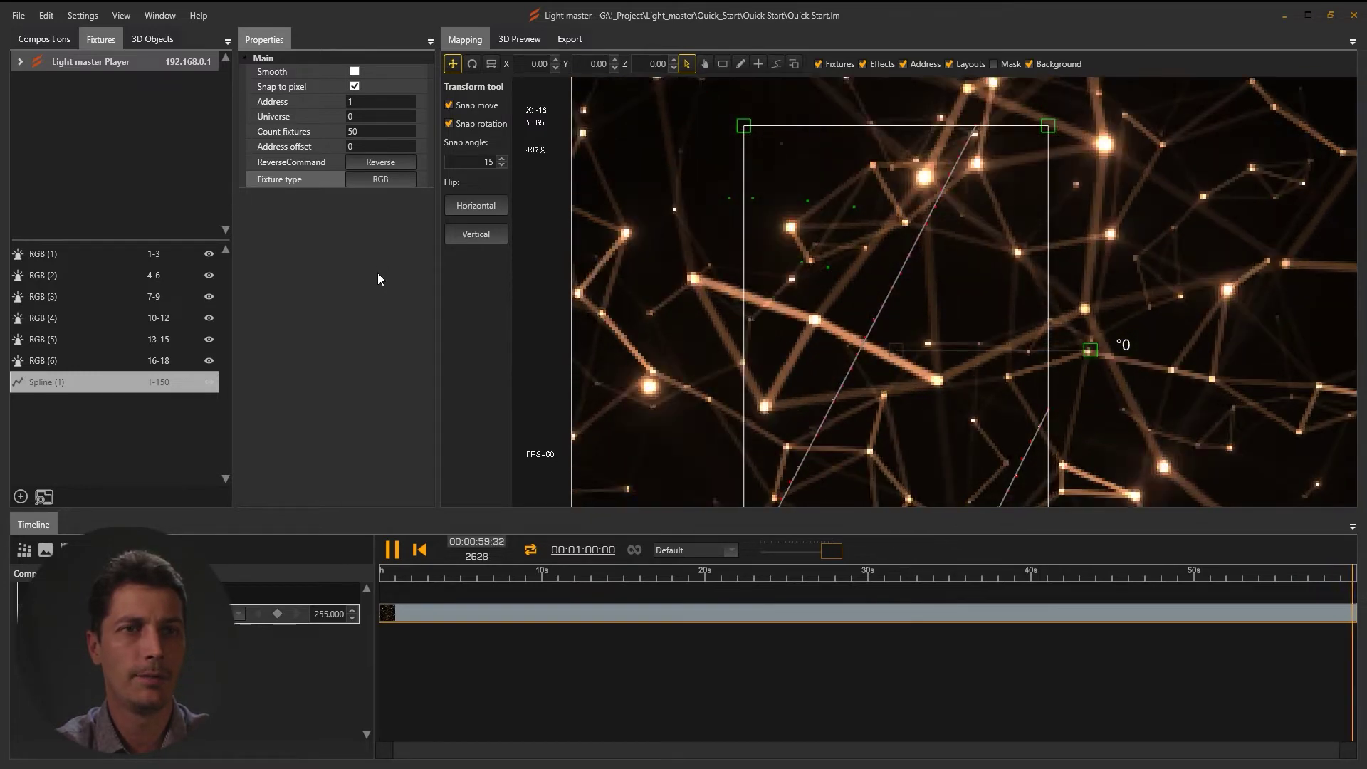
Step: Set the spline's fixture type to BRG from the !Led Strip group of the Public Library and clone that fixture
{"action": "left_click", "coordinate": [382, 180]}
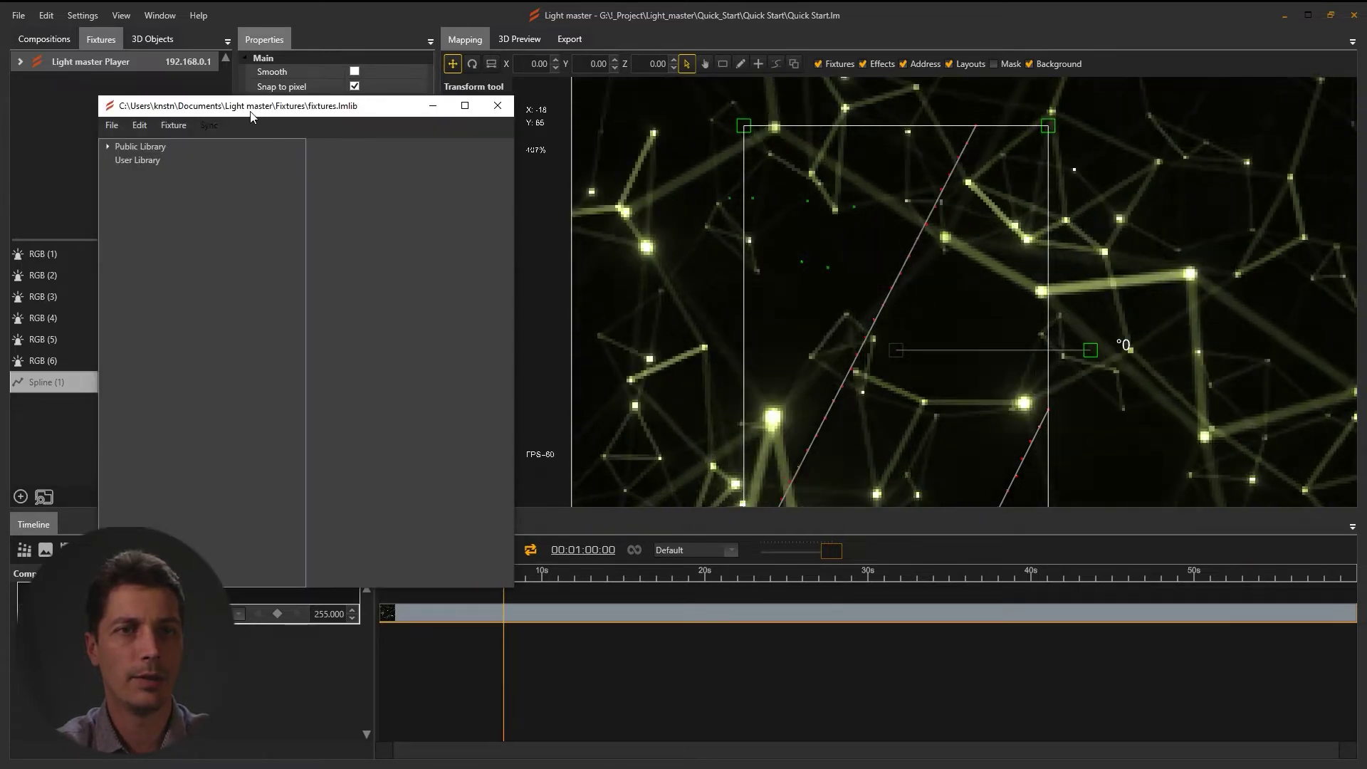
{"action": "left_click_drag", "start_coordinate": [253, 116], "coordinate": [394, 212]}
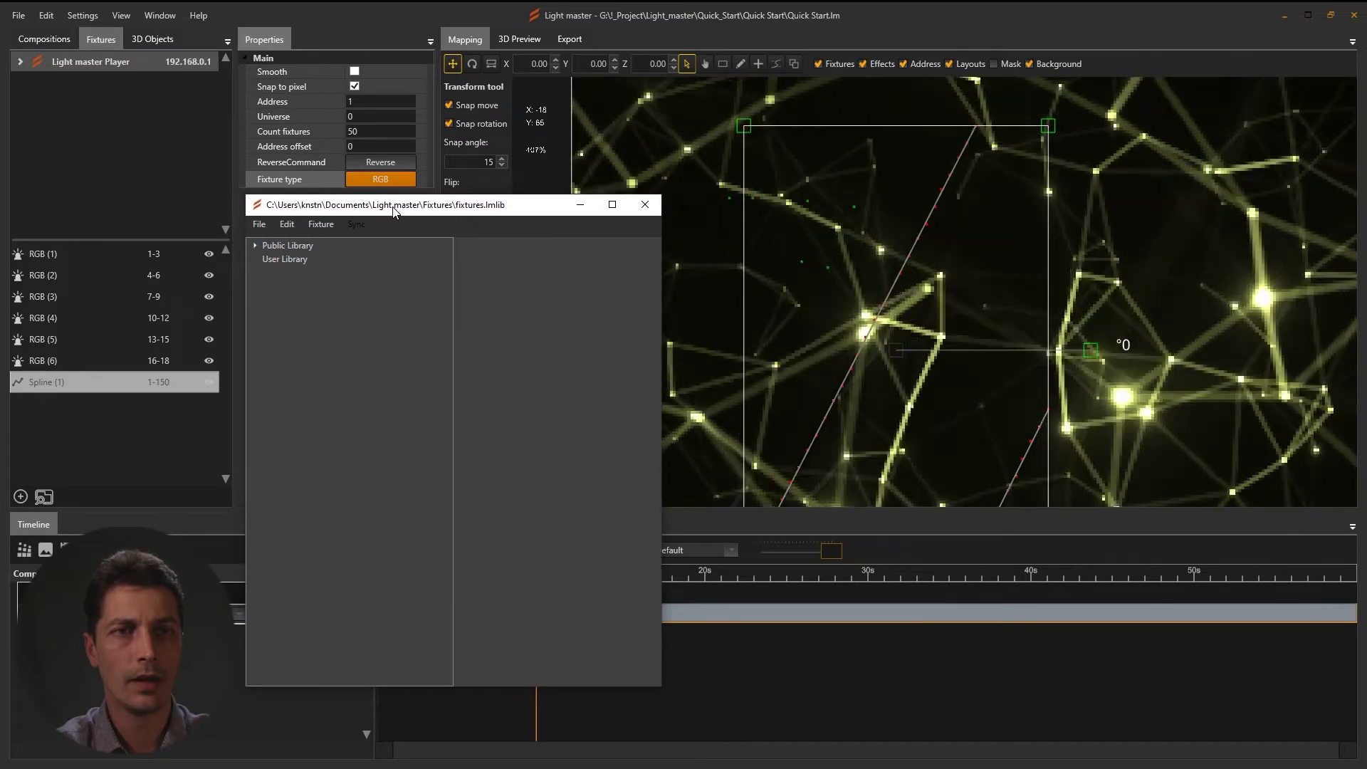
{"action": "left_click", "coordinate": [255, 245]}
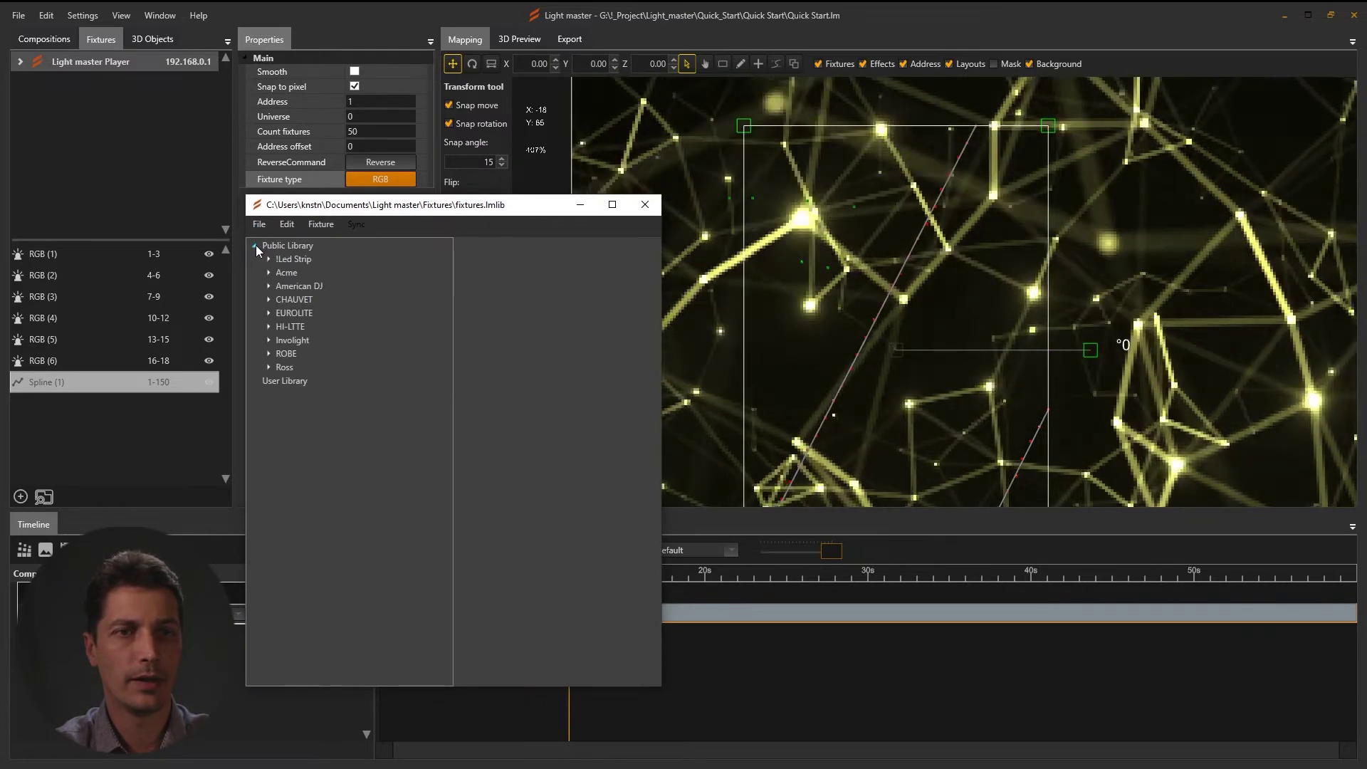
{"action": "left_click", "coordinate": [269, 259]}
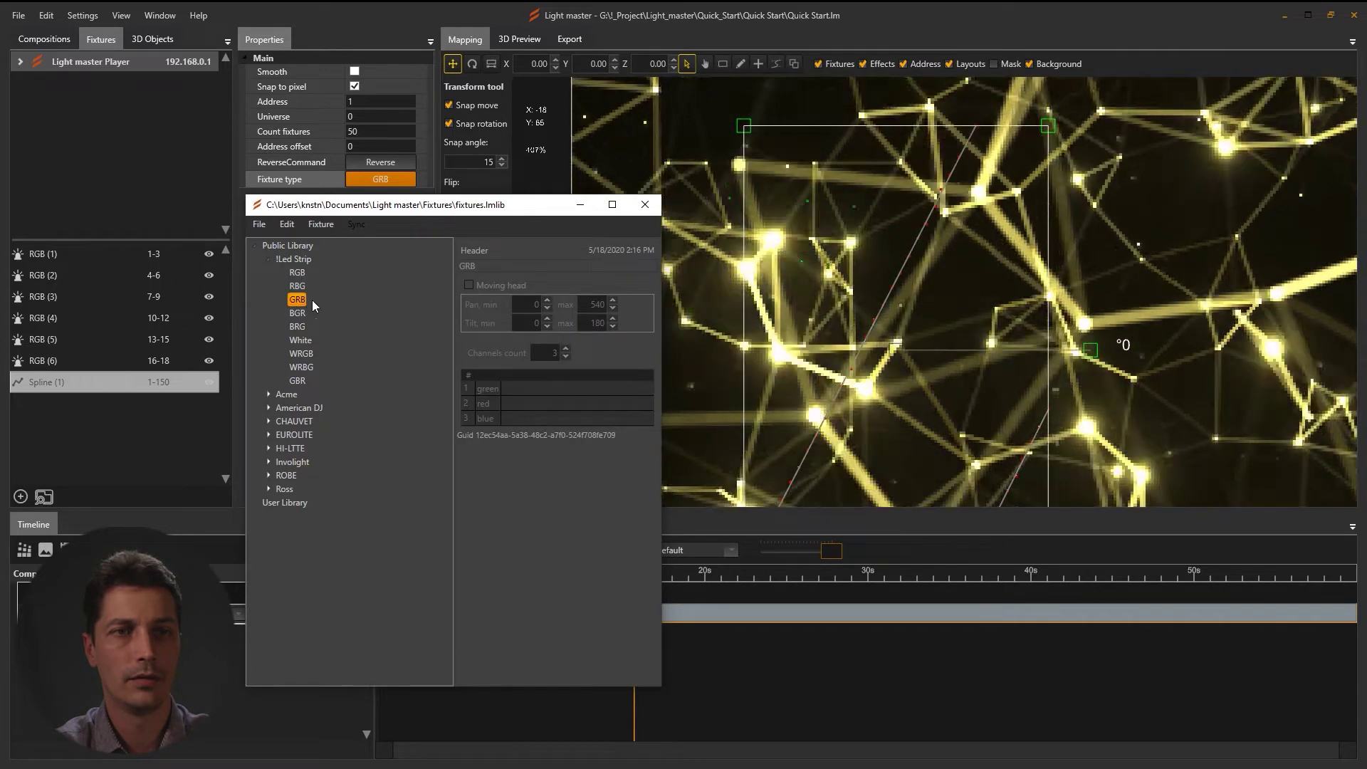
{"action": "left_click", "coordinate": [299, 325]}
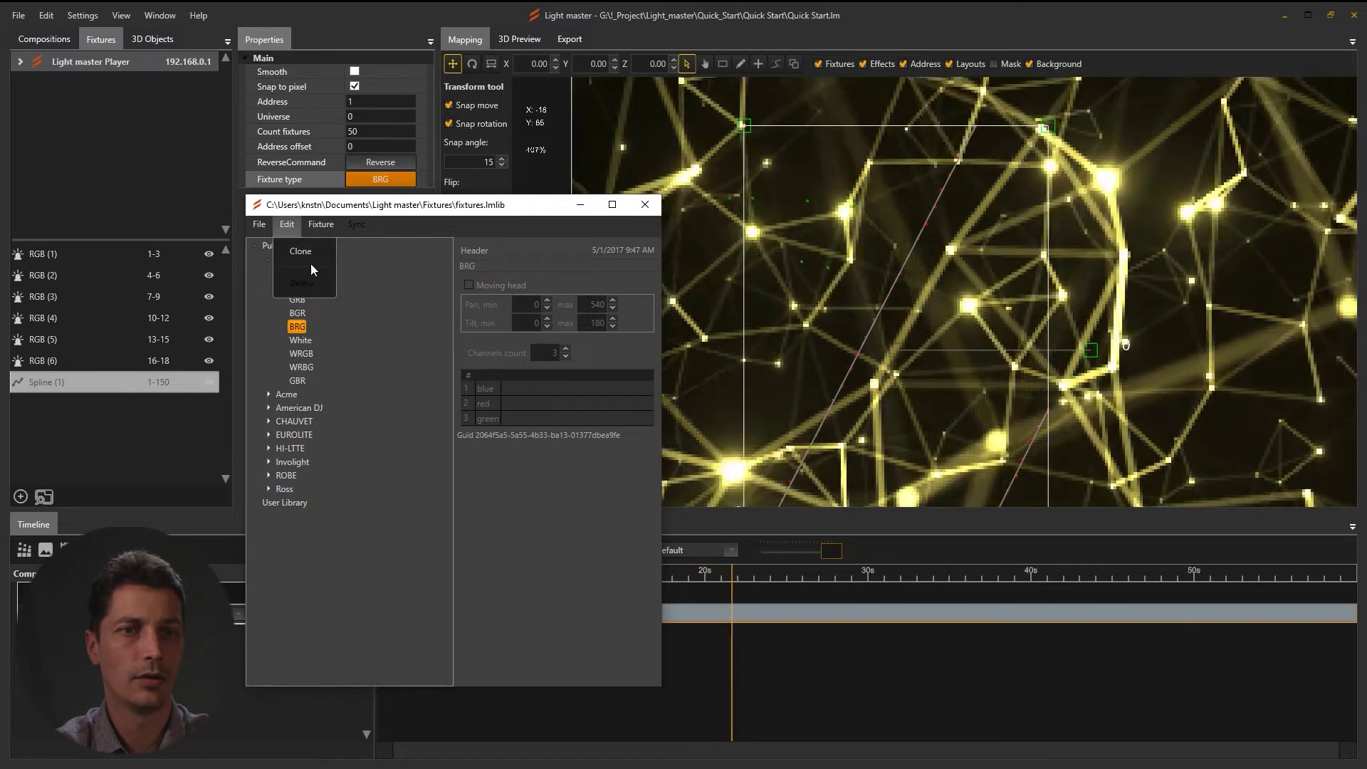
{"action": "left_click", "coordinate": [304, 258]}
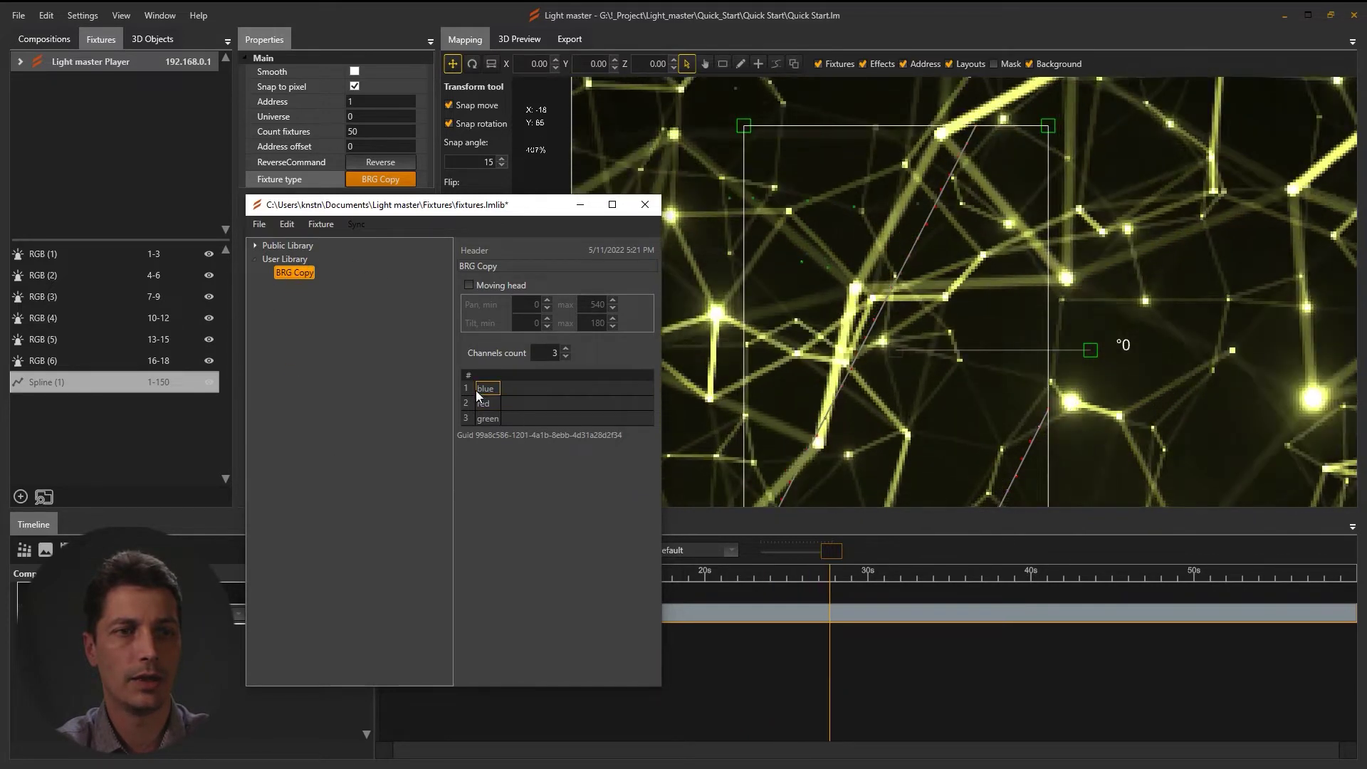
Step: Raise the cloned fixture's channel count to 5 and set it back to 3
{"action": "left_click", "coordinate": [564, 350]}
{"action": "left_click", "coordinate": [564, 351]}
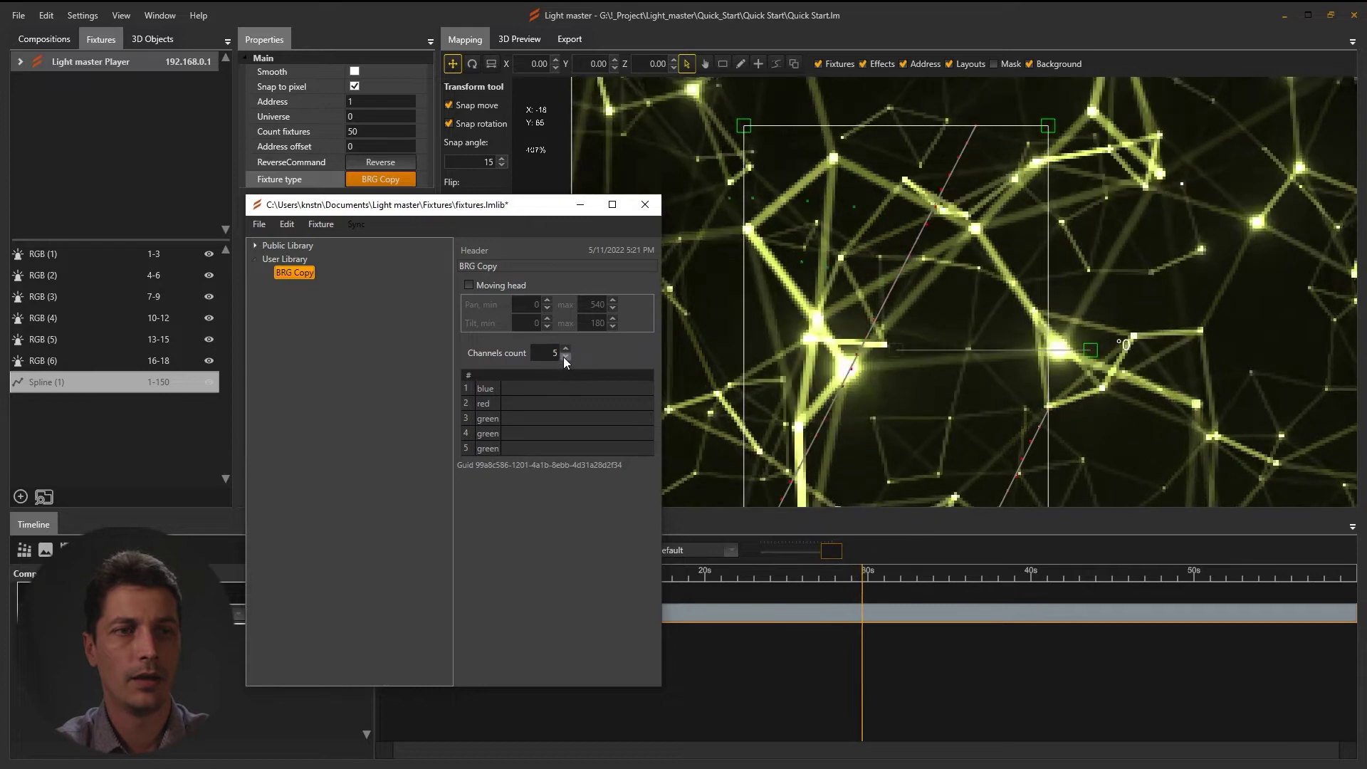
{"action": "left_click", "coordinate": [564, 357]}
{"action": "left_click", "coordinate": [564, 356]}
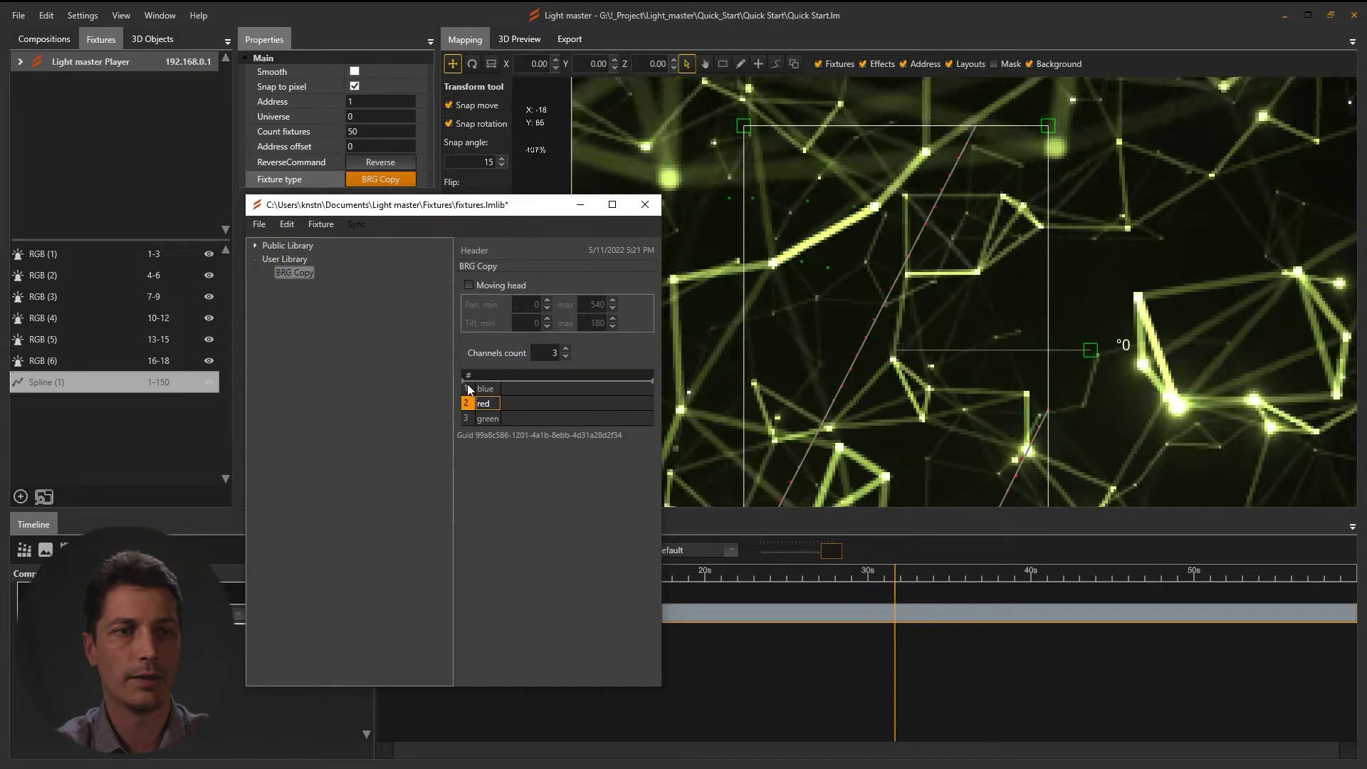
Step: Reorder the cloned fixture's channels to red, green, blue, and close the fixture library without saving it
{"action": "left_click_drag", "start_coordinate": [468, 420], "coordinate": [494, 403]}
{"action": "left_click", "coordinate": [495, 403]}
{"action": "left_click", "coordinate": [512, 404]}
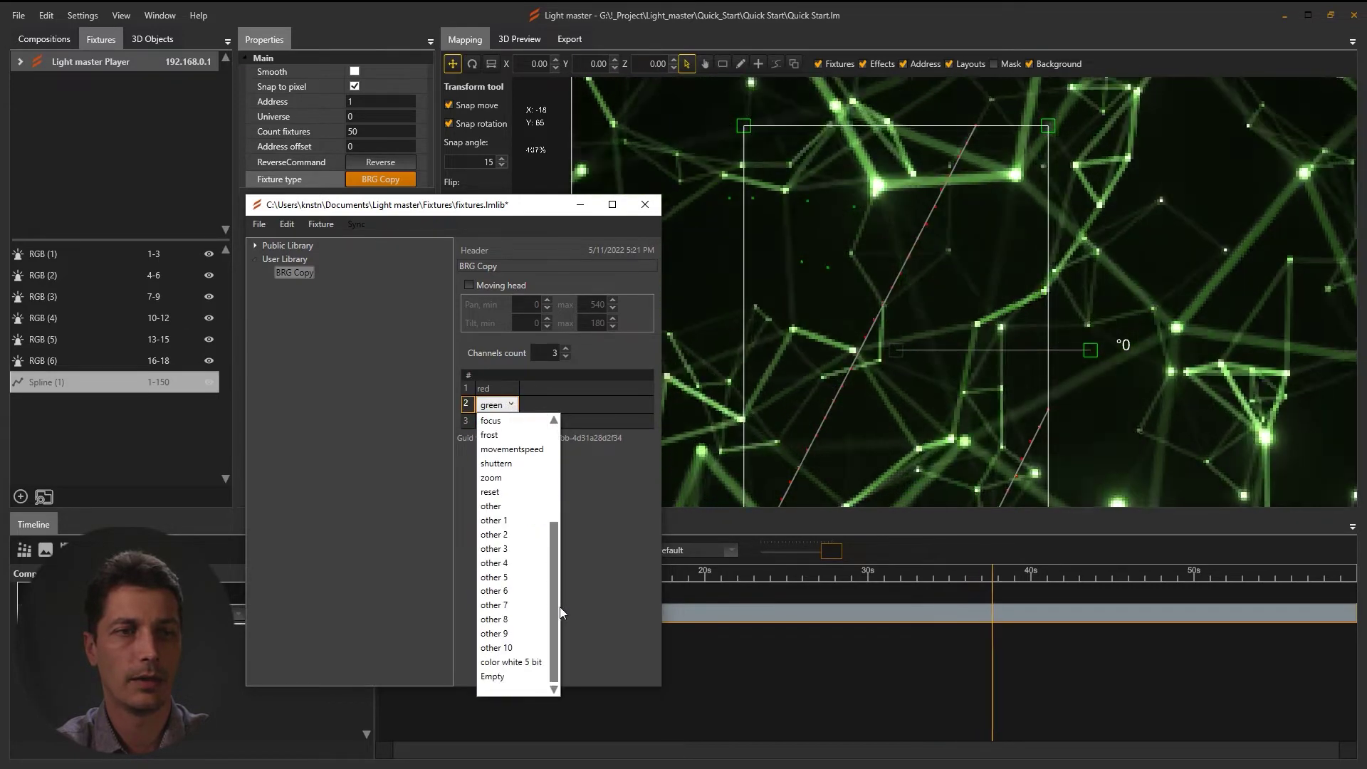
{"action": "left_click", "coordinate": [622, 519]}
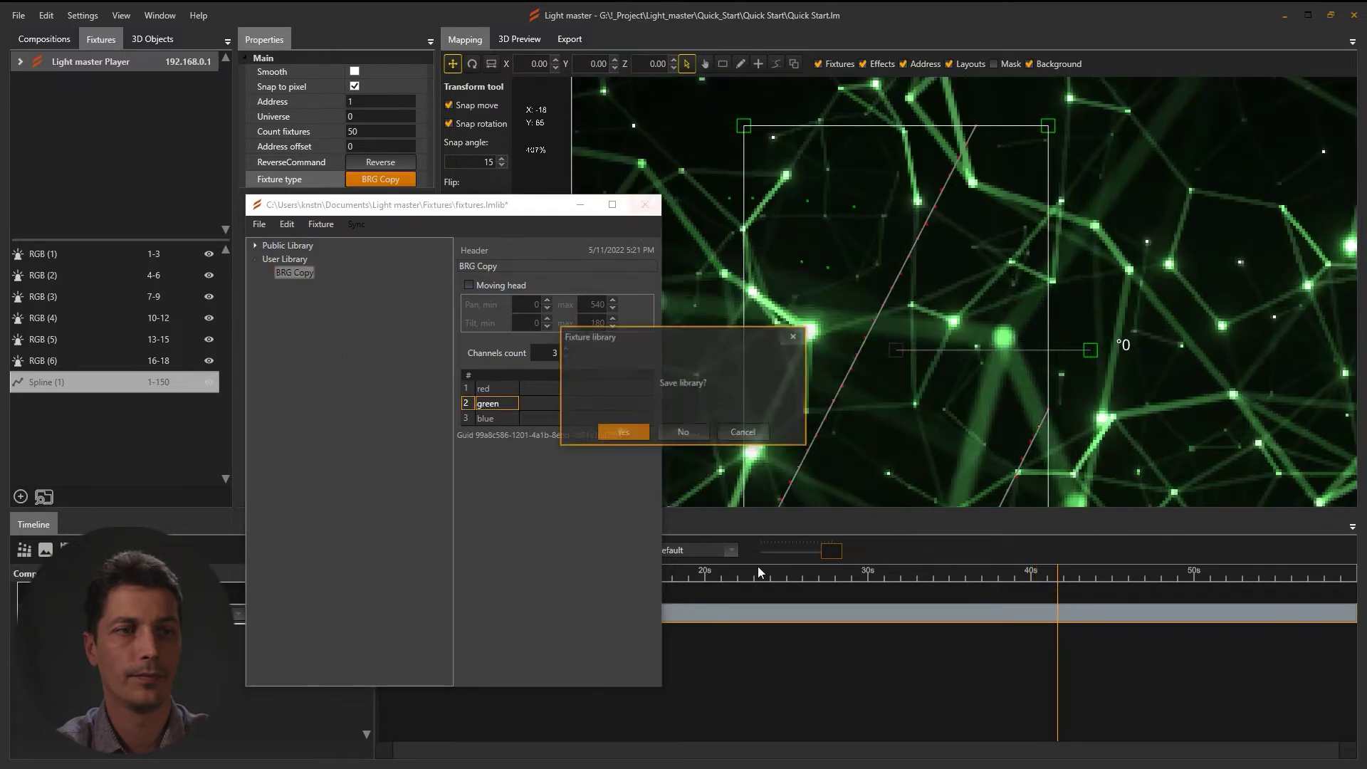
{"action": "left_click", "coordinate": [682, 433]}
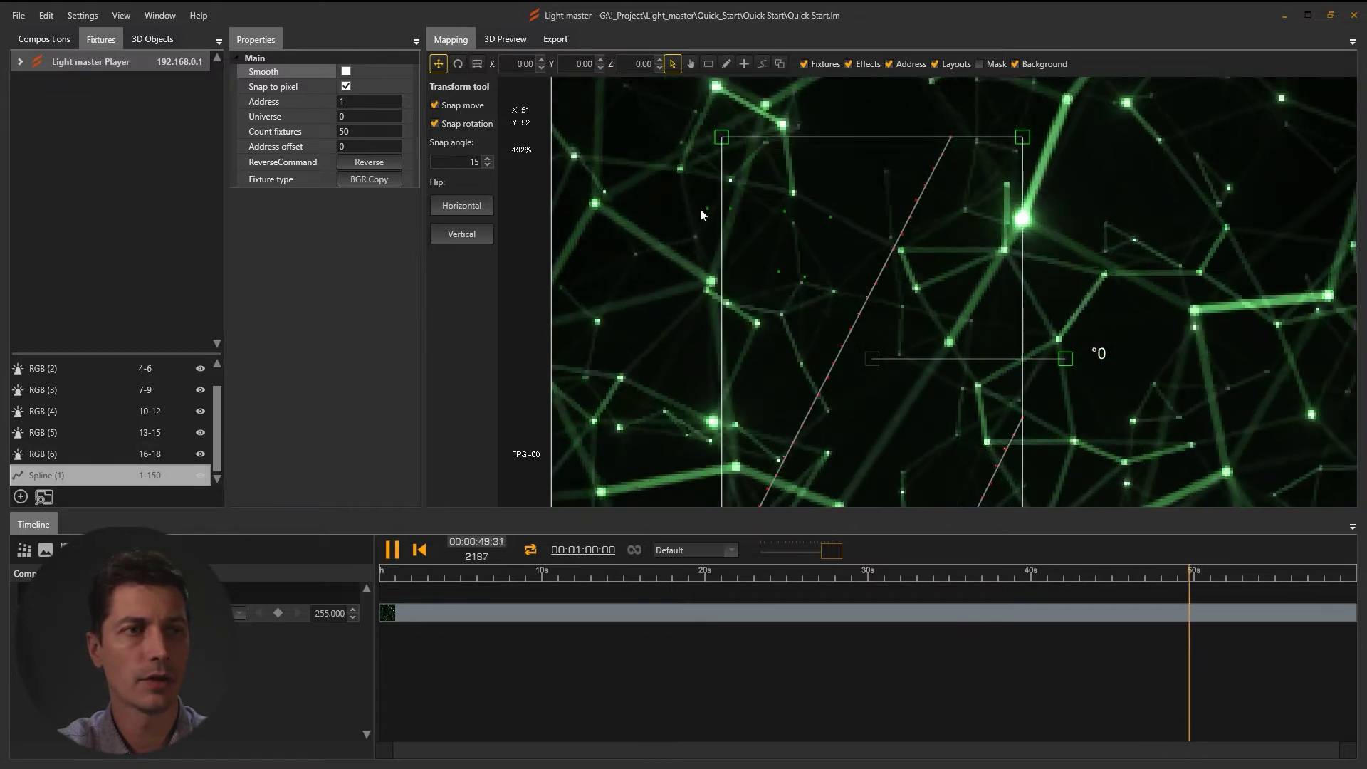
Step: Move the first RGB fixture to X 39, Y 40
{"action": "left_click", "coordinate": [708, 207]}
{"action": "left_click", "coordinate": [708, 207]}
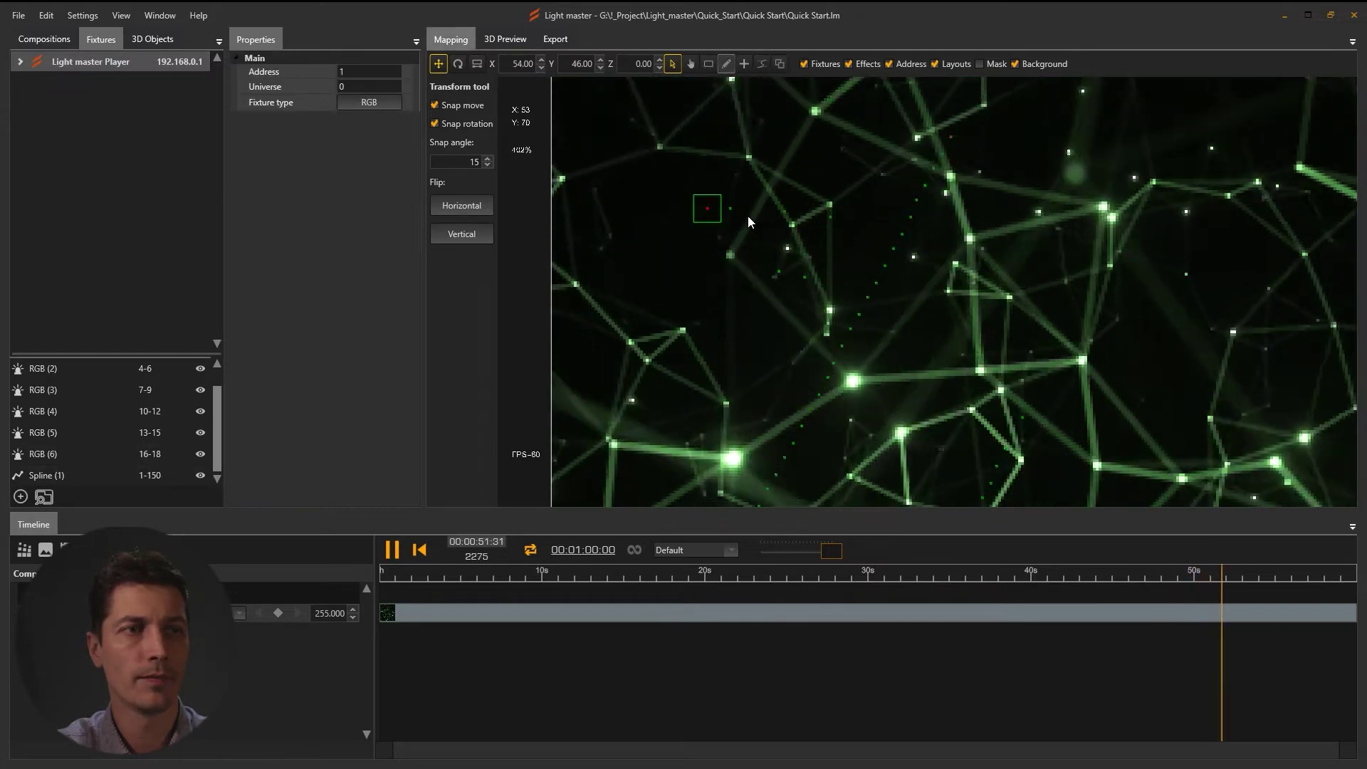
{"action": "left_click_drag", "start_coordinate": [687, 226], "coordinate": [664, 192]}
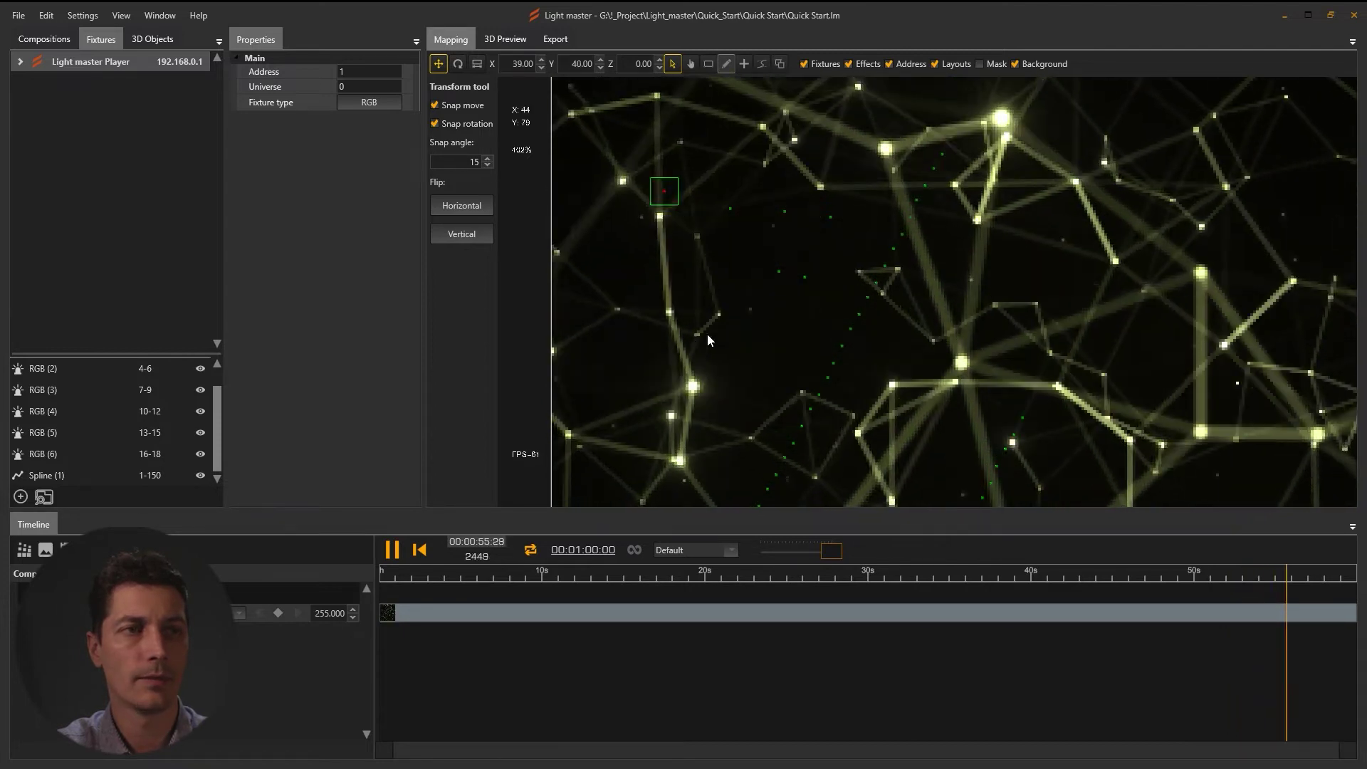
Step: Reposition the spline on the canvas and rotate it about 60 degrees clockwise
{"action": "left_click", "coordinate": [813, 417]}
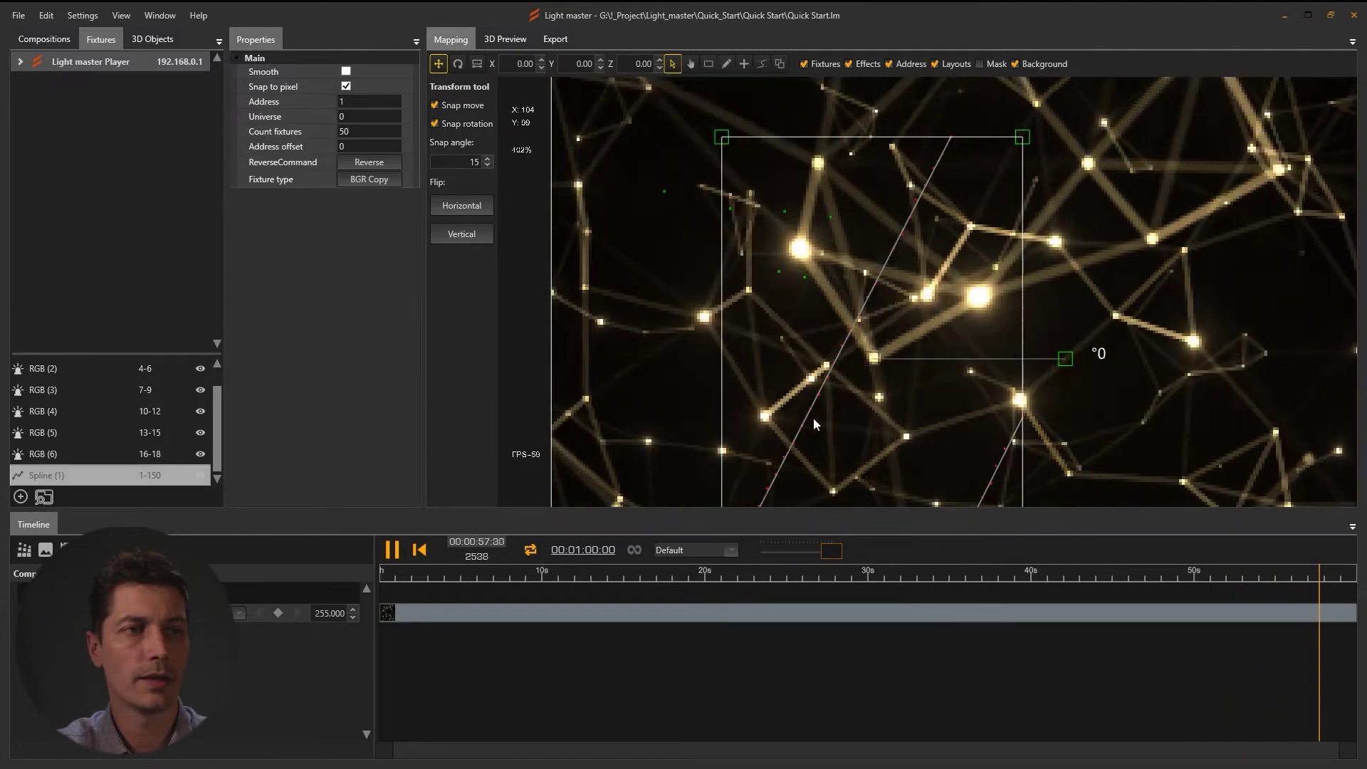
{"action": "mouse_move", "coordinate": [875, 364]}
{"action": "left_mouse_down"}
{"action": "mouse_move", "coordinate": [937, 302]}
{"action": "mouse_move", "coordinate": [854, 381]}
{"action": "left_mouse_up"}
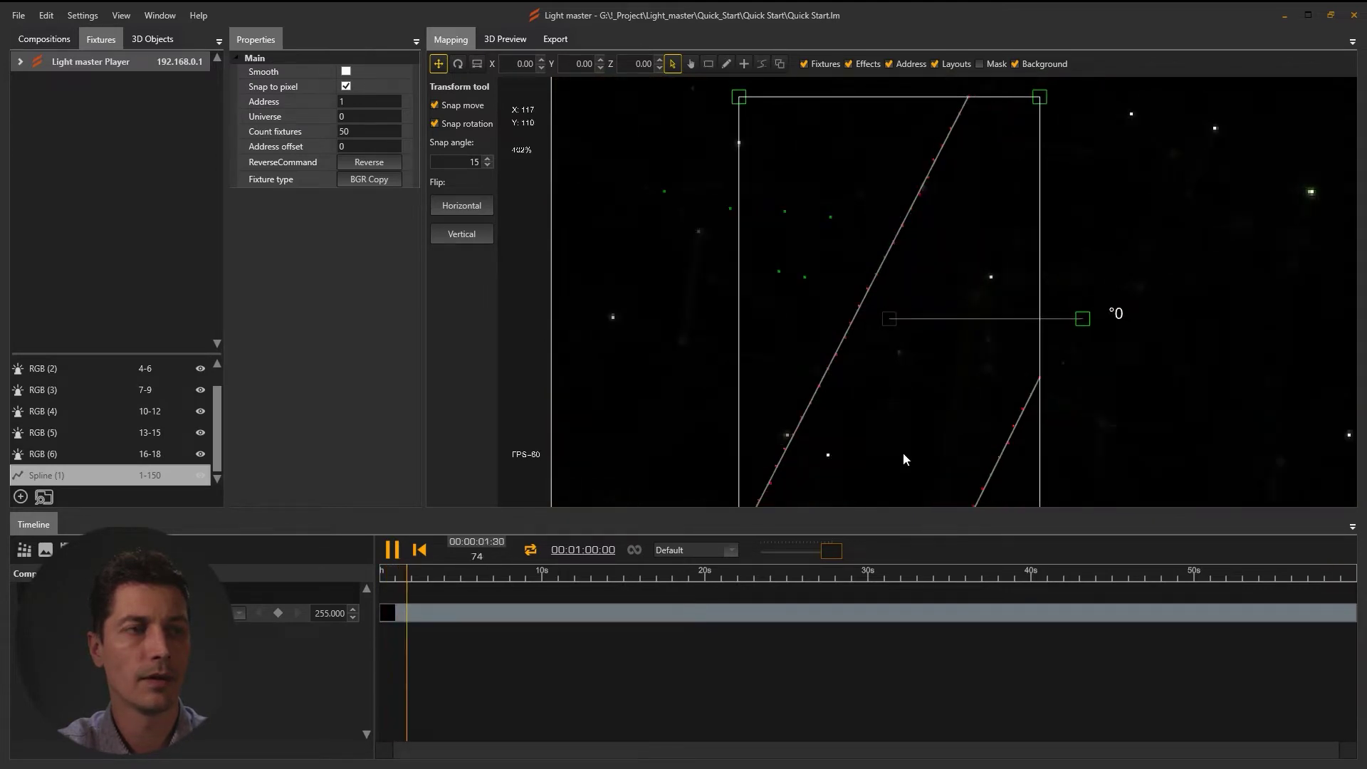
{"action": "left_click_drag", "start_coordinate": [1089, 319], "coordinate": [920, 438]}
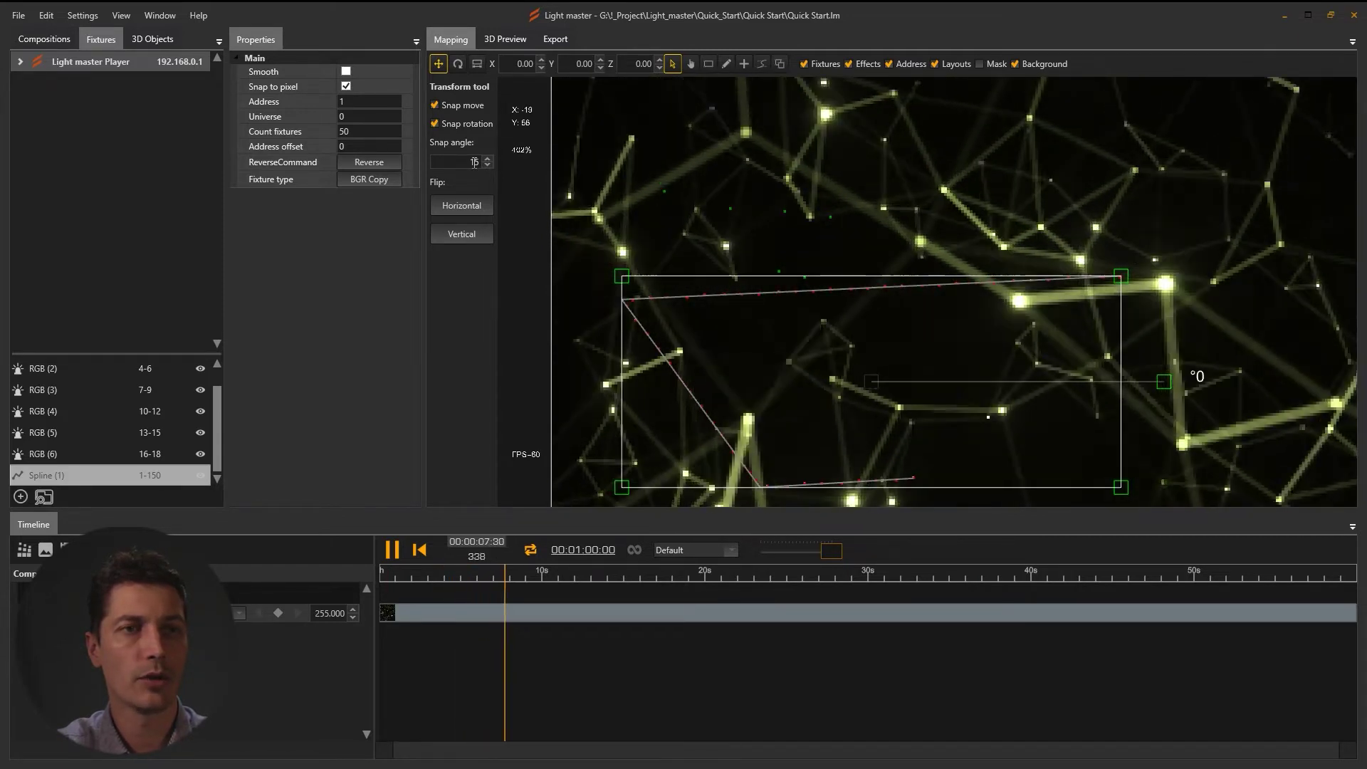
Step: Rotate the spline by -75 degrees and set the rotation snap angle to 60
{"action": "left_click_drag", "start_coordinate": [1173, 384], "coordinate": [891, 223]}
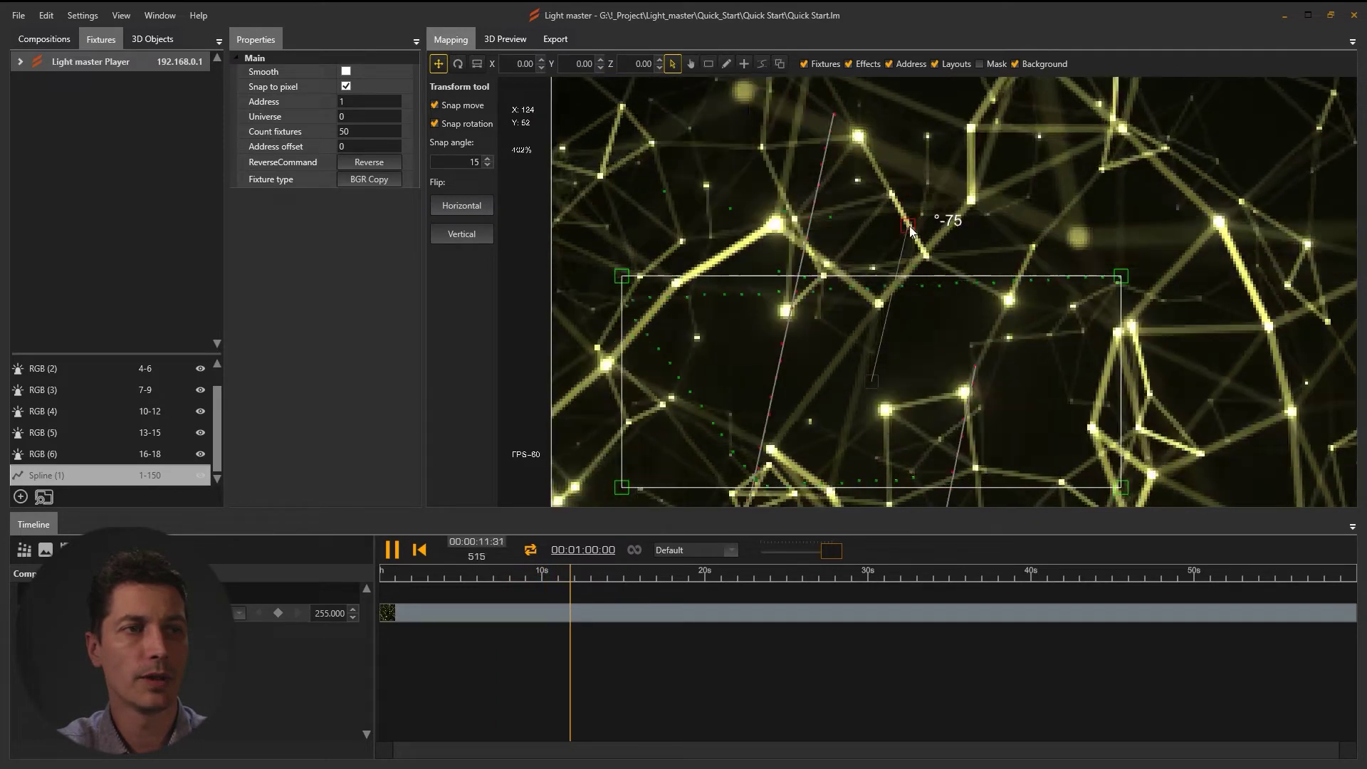
{"action": "double_click", "coordinate": [474, 163]}
{"action": "type", "text": "60"}
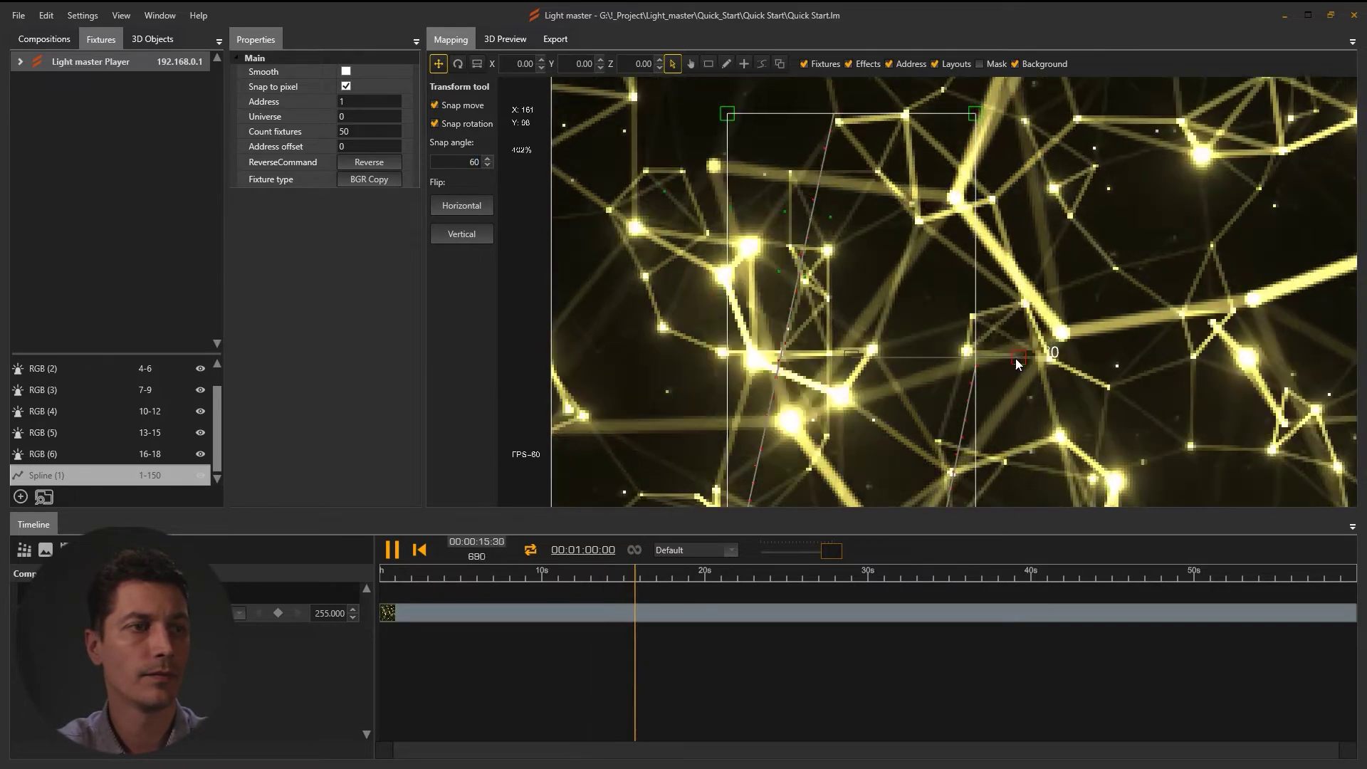
Step: Move the spline up and to the left on the canvas and widen it from its upper corner
{"action": "left_click_drag", "start_coordinate": [1018, 357], "coordinate": [982, 363]}
{"action": "left_click_drag", "start_coordinate": [822, 334], "coordinate": [703, 311]}
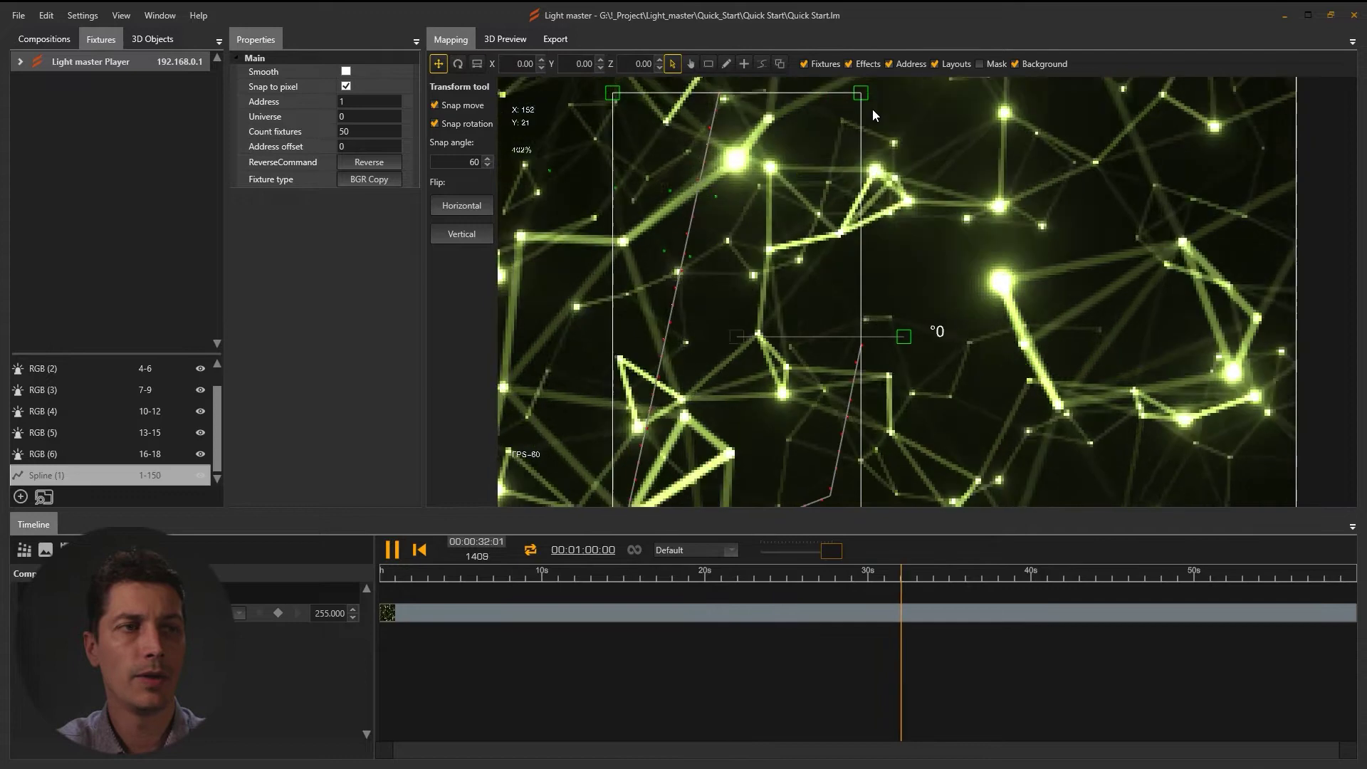
{"action": "left_click_drag", "start_coordinate": [867, 96], "coordinate": [931, 111]}
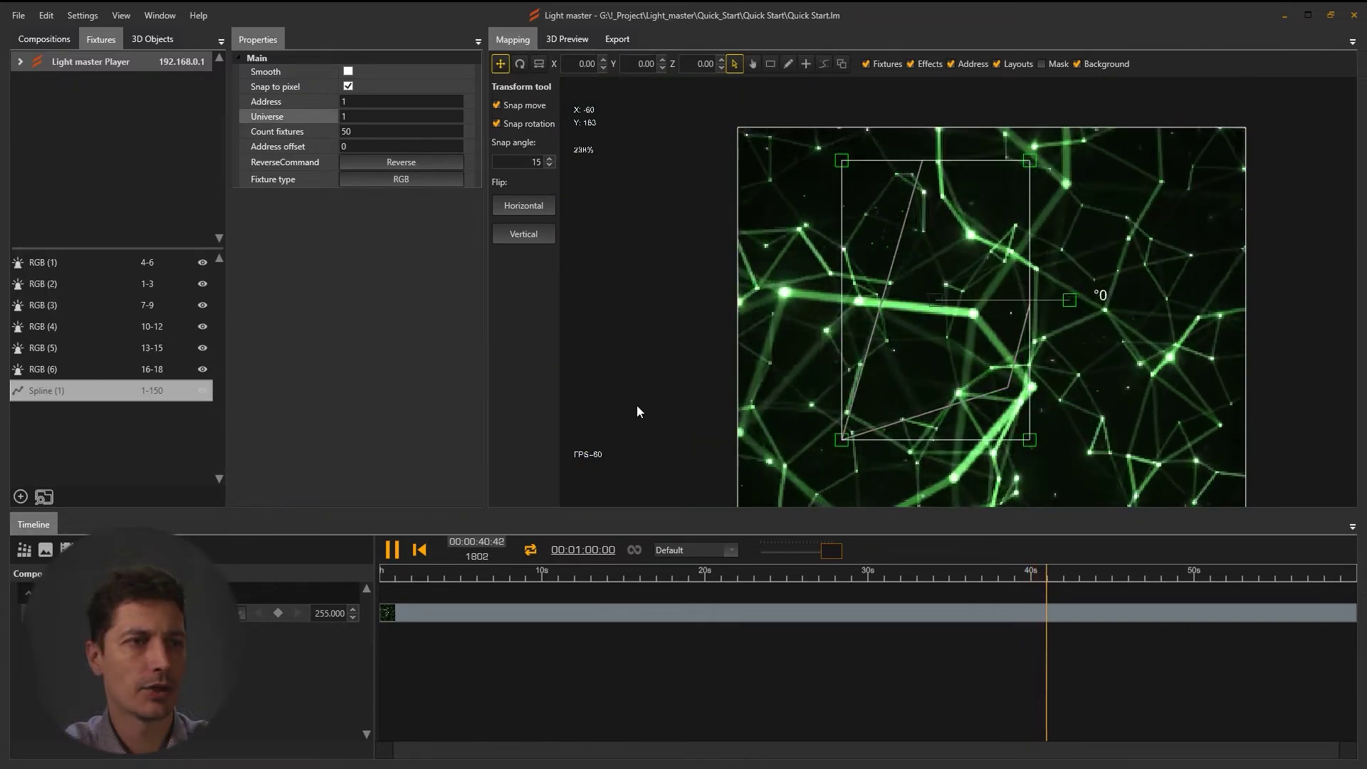
Step: Adjust the spline's lower corner points in spline edit mode and return to the selection tool
{"action": "left_click", "coordinate": [789, 64]}
{"action": "mouse_move", "coordinate": [836, 441]}
{"action": "left_mouse_down"}
{"action": "mouse_move", "coordinate": [915, 369]}
{"action": "mouse_move", "coordinate": [836, 441]}
{"action": "left_mouse_up"}
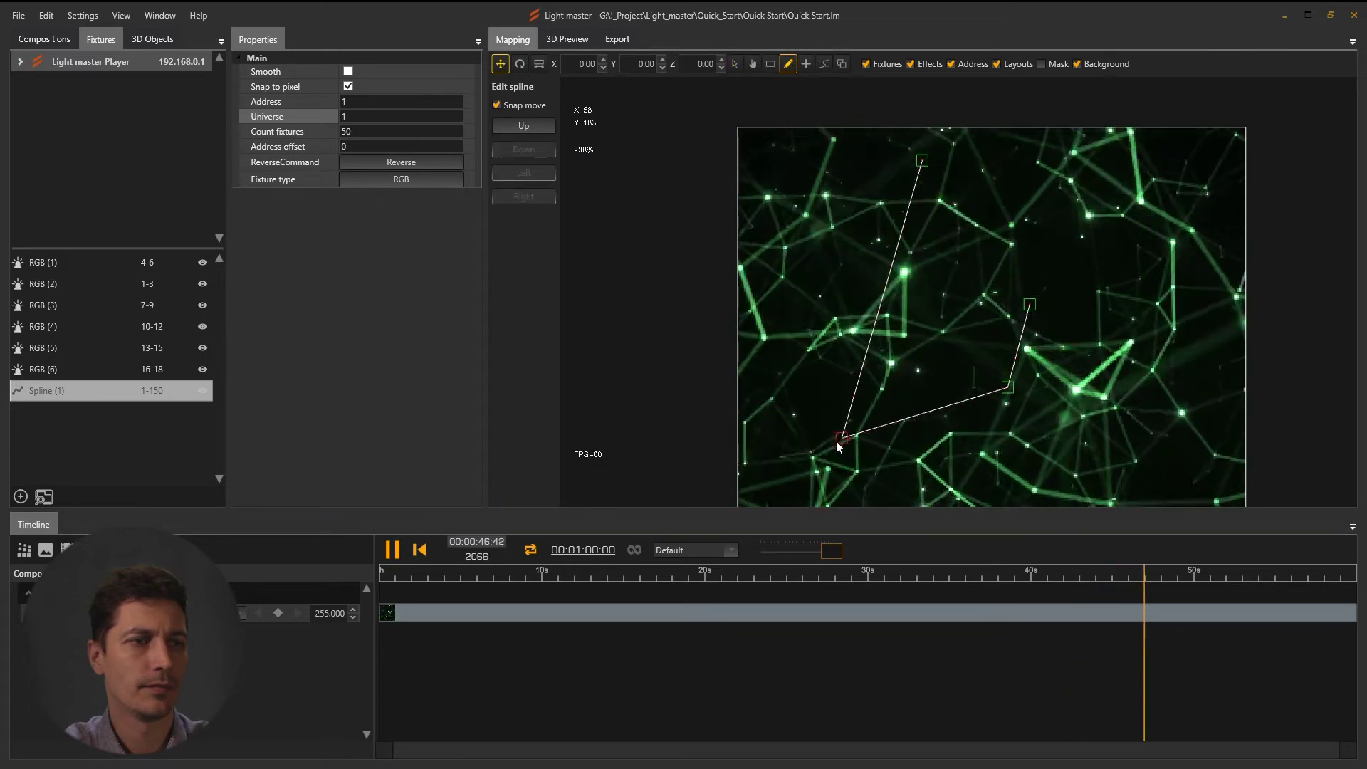
{"action": "left_click_drag", "start_coordinate": [971, 298], "coordinate": [1010, 389]}
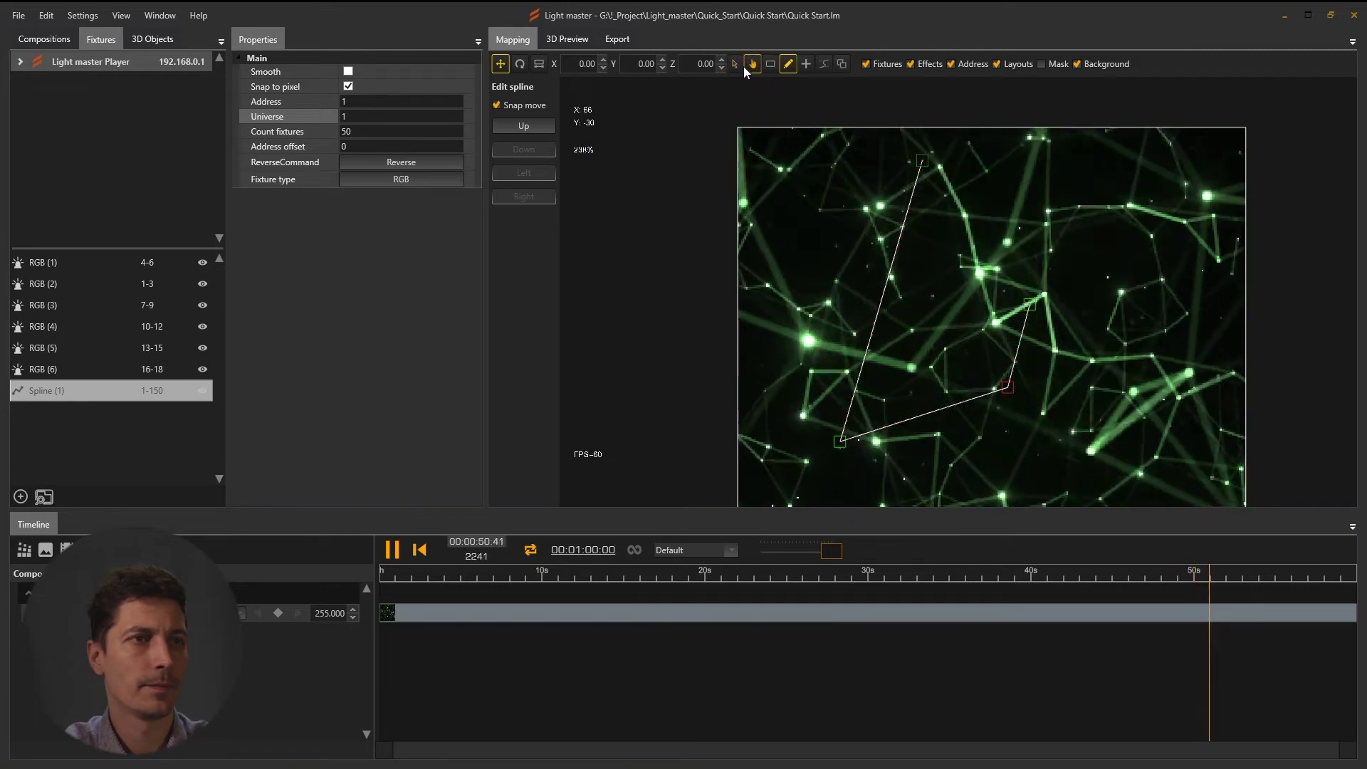
{"action": "left_click", "coordinate": [735, 64]}
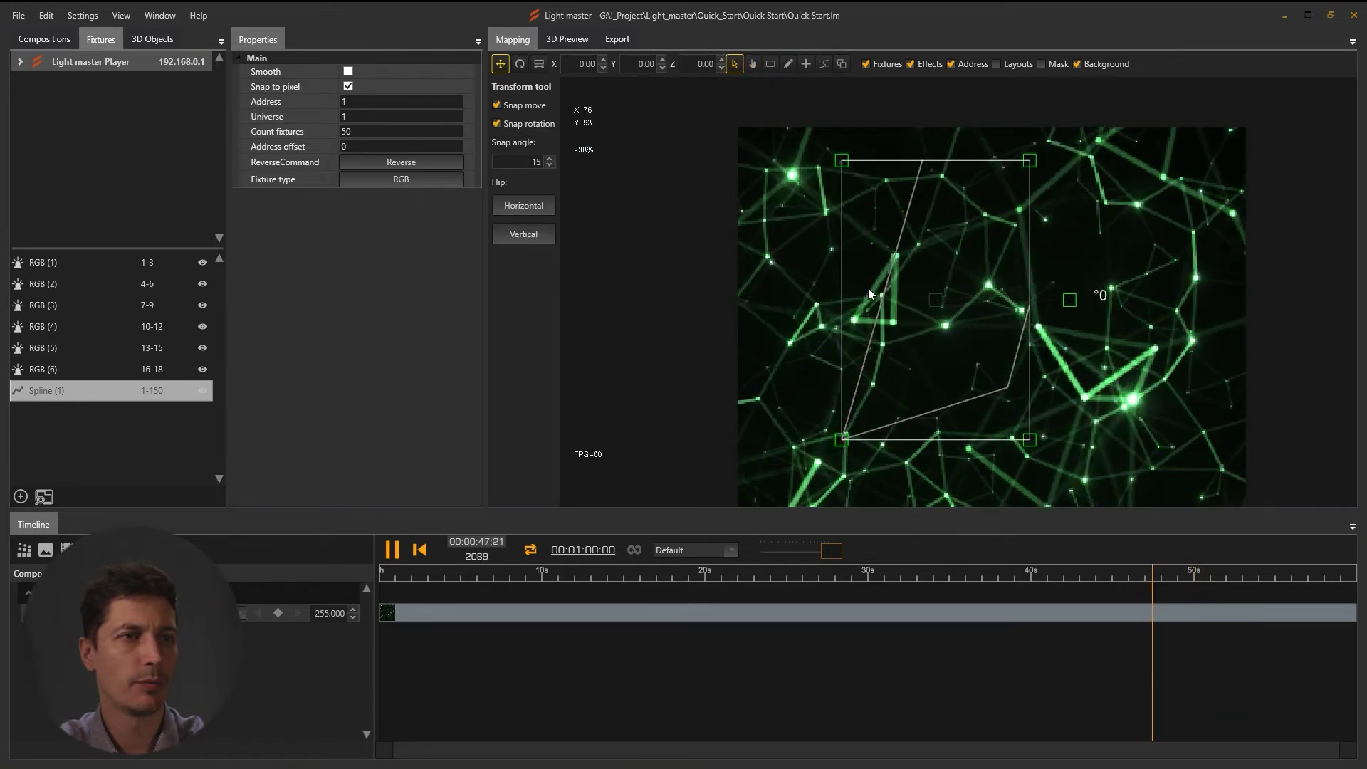
Step: Draw a second, straight vertical spline from two points to the right of the existing spline
{"action": "left_click", "coordinate": [823, 64]}
{"action": "left_click", "coordinate": [1079, 169]}
{"action": "left_click", "coordinate": [1078, 418]}
{"action": "key", "text": "Return"}
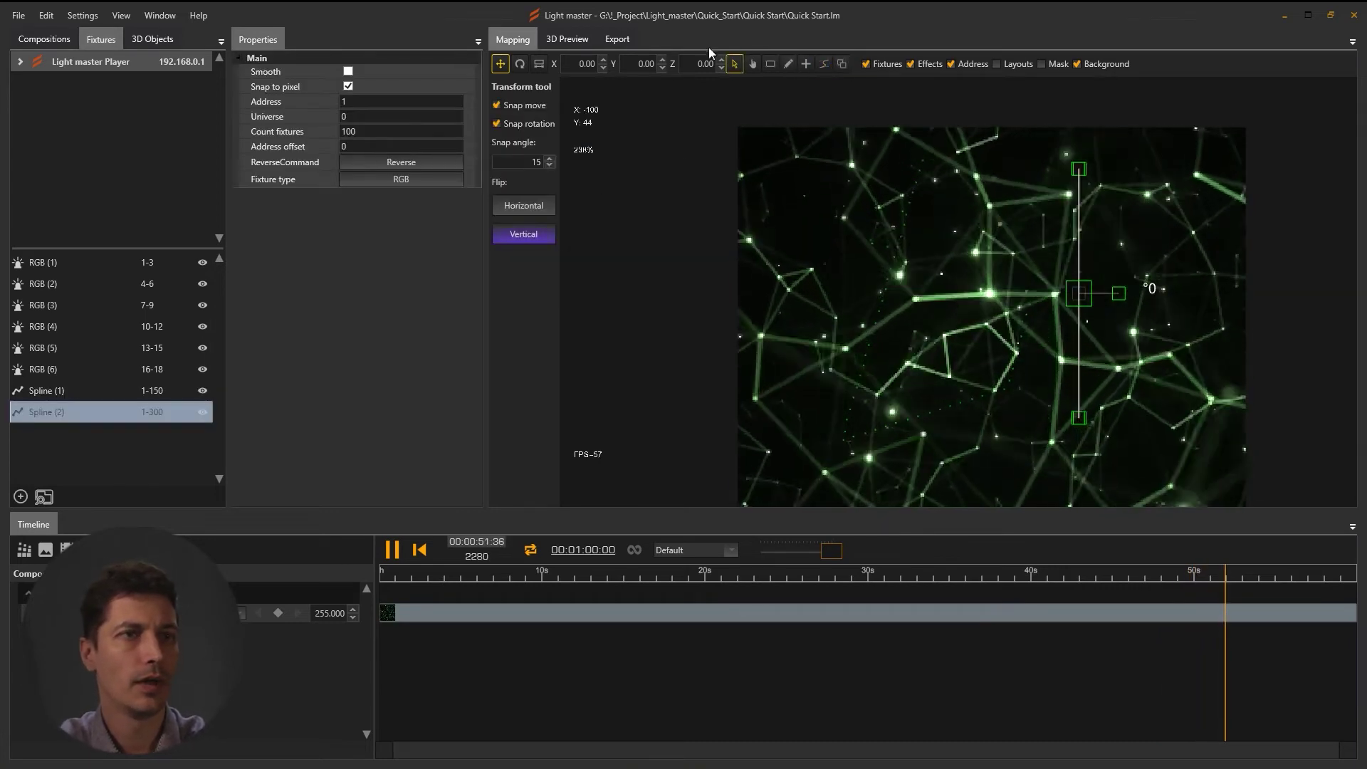
Step: Clone the vertical spline with count 5, X offset 5 and Y offset 0, and delete the clones
{"action": "left_click", "coordinate": [847, 64]}
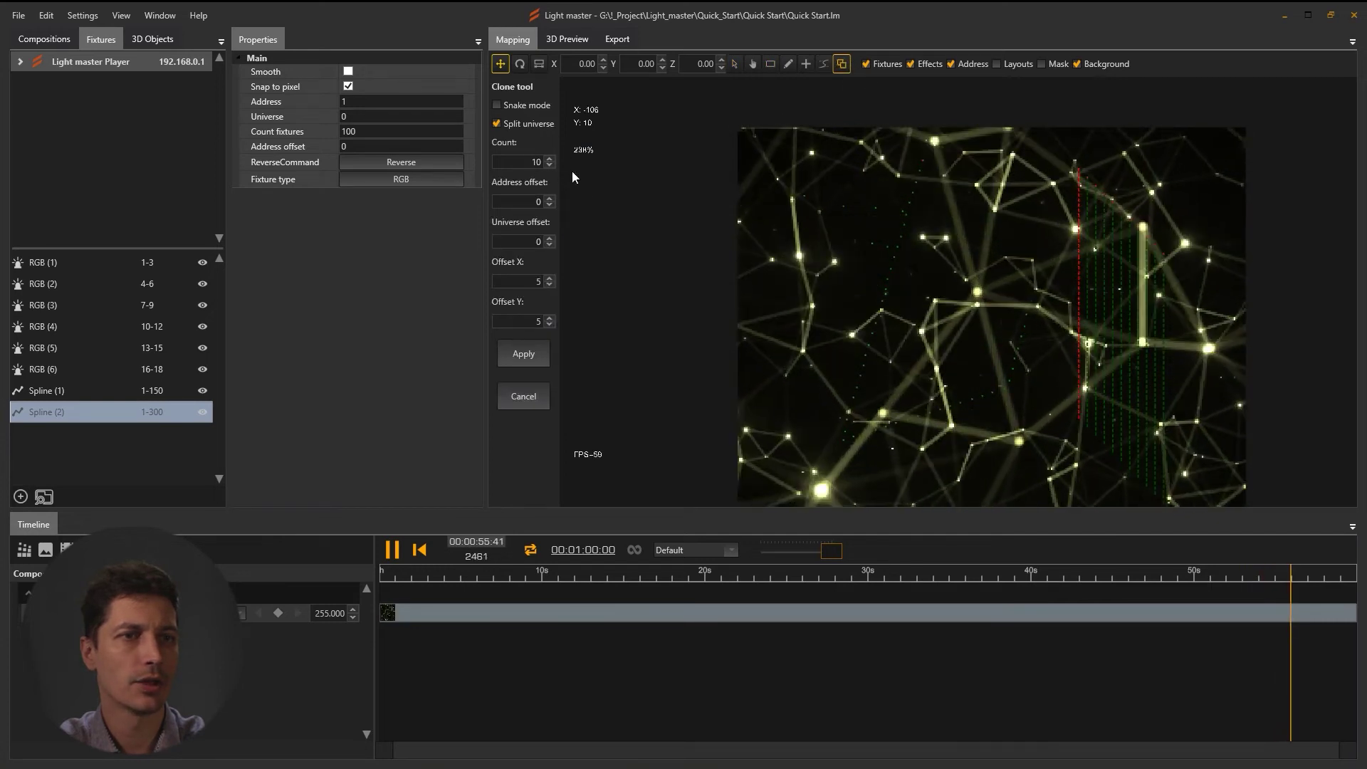
{"action": "double_click", "coordinate": [546, 164]}
{"action": "type", "text": "5"}
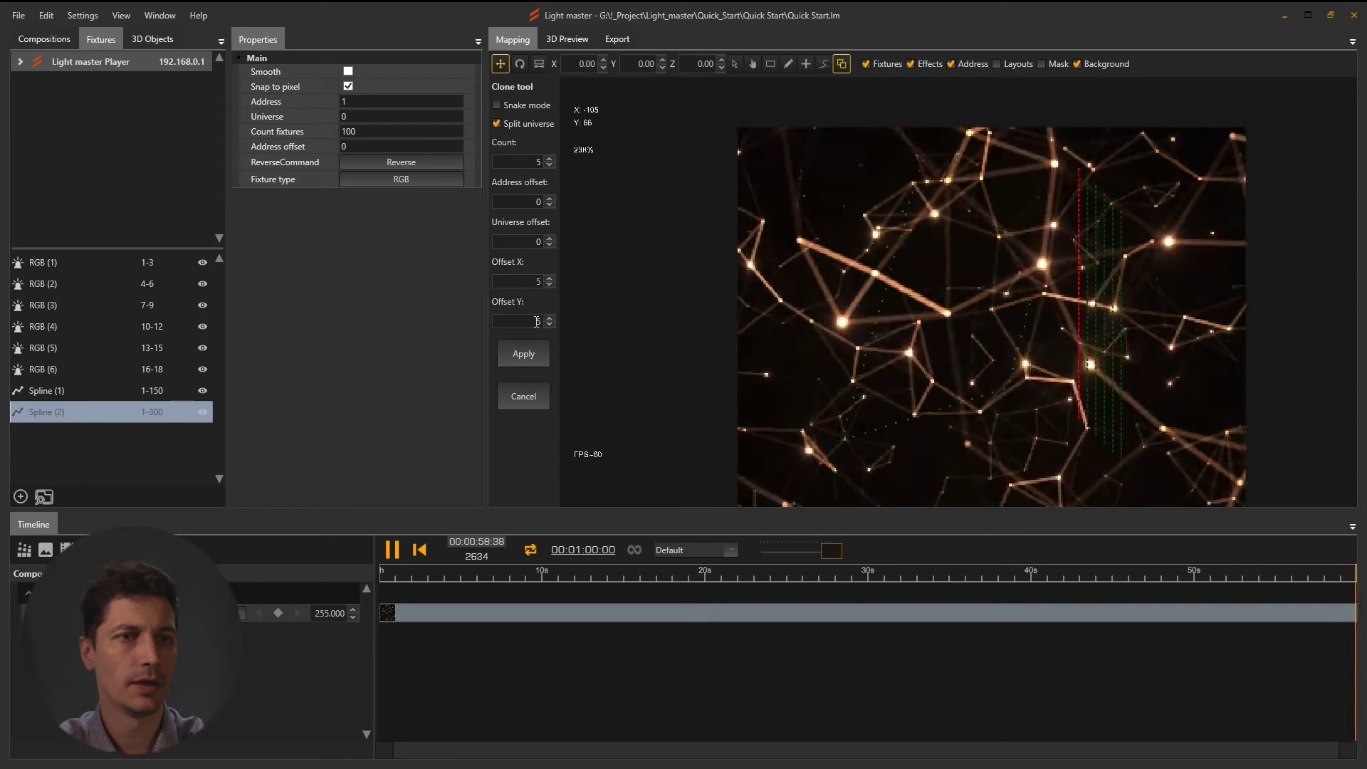
{"action": "double_click", "coordinate": [549, 322]}
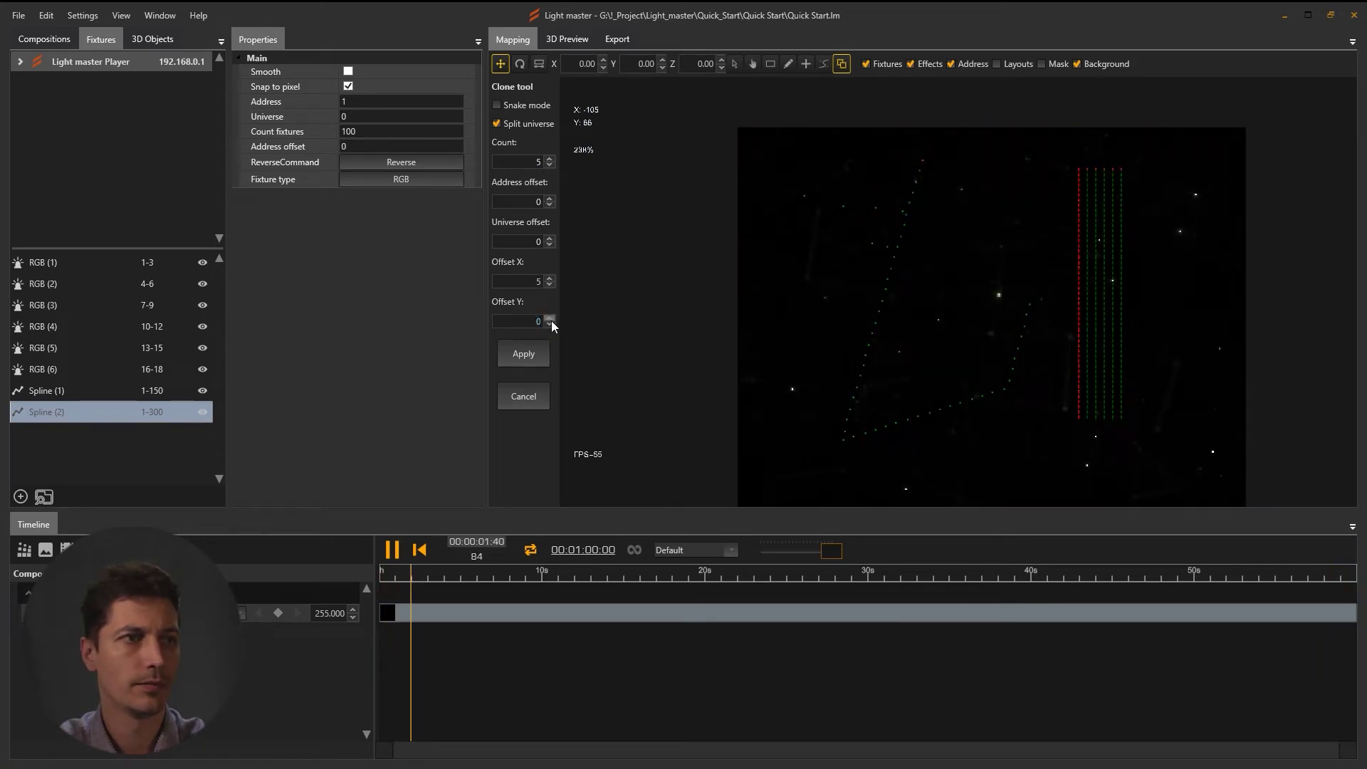
{"action": "left_click", "coordinate": [524, 356]}
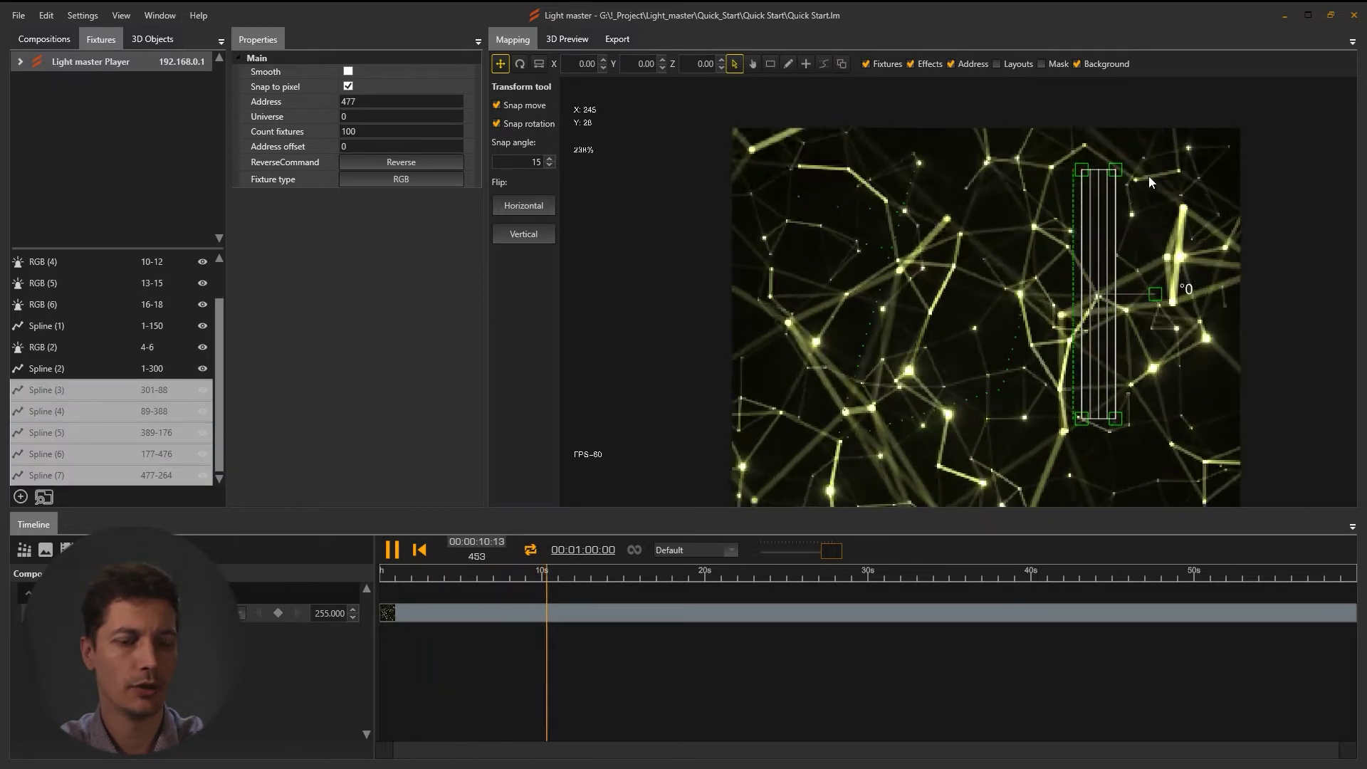
{"action": "key", "text": "Delete"}
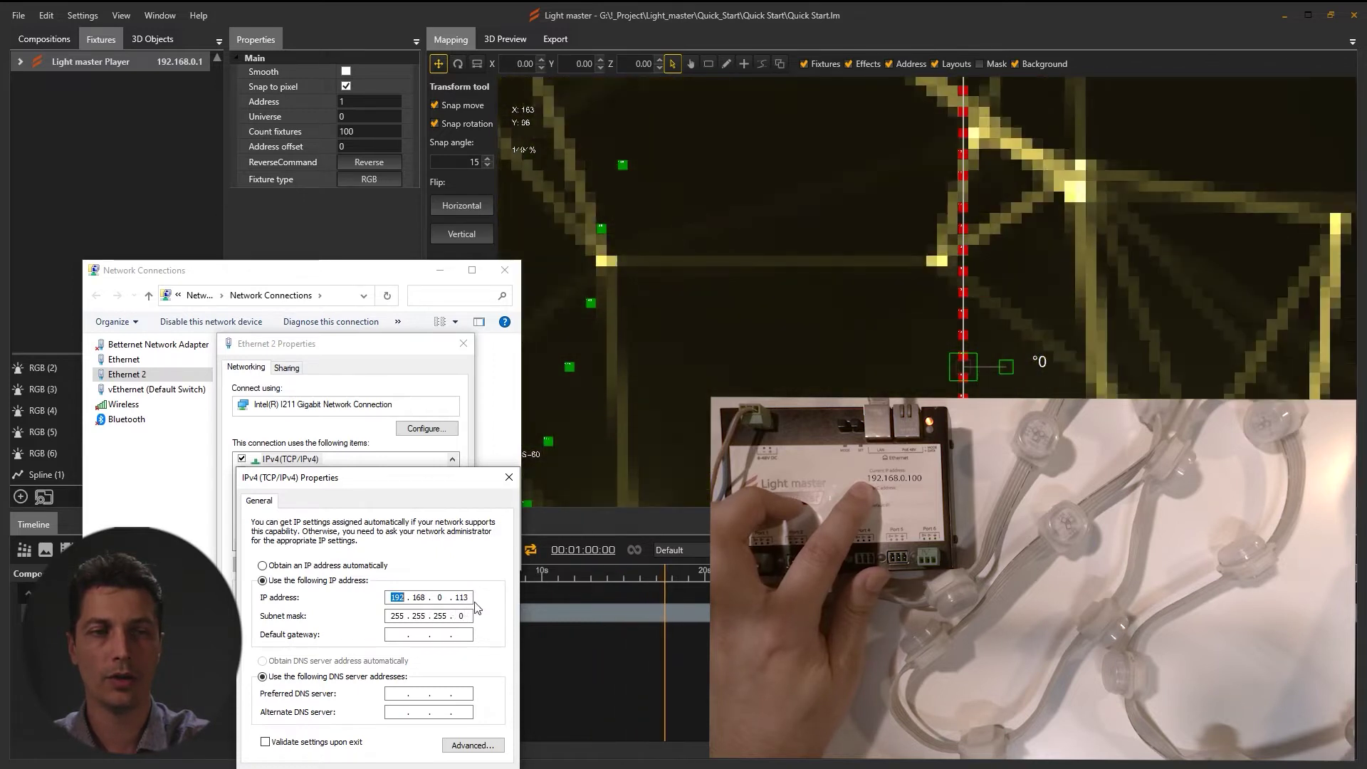
Step: Switch back to Light master, search for Art-Net controllers and add the LightGate i6 node at 192.168.0.100
{"action": "left_click", "coordinate": [489, 10]}
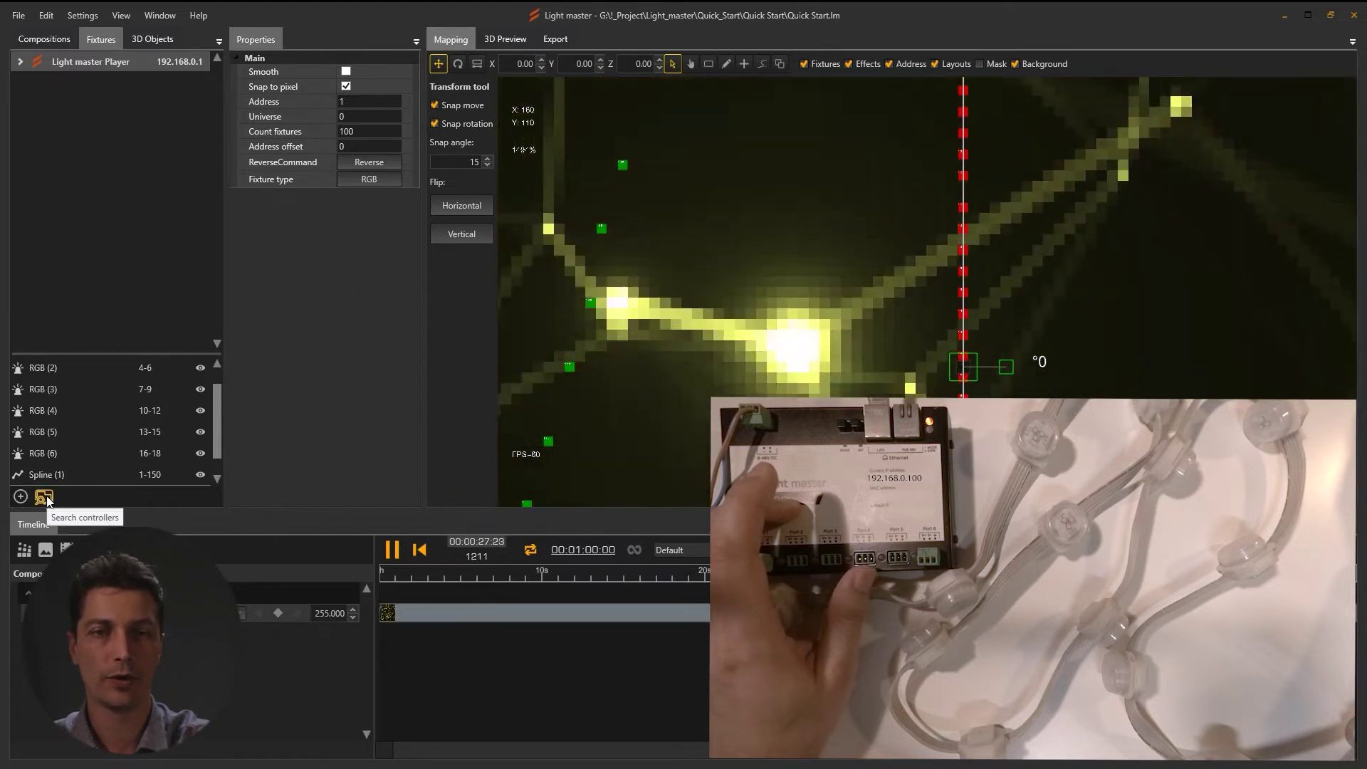
{"action": "left_click", "coordinate": [45, 497]}
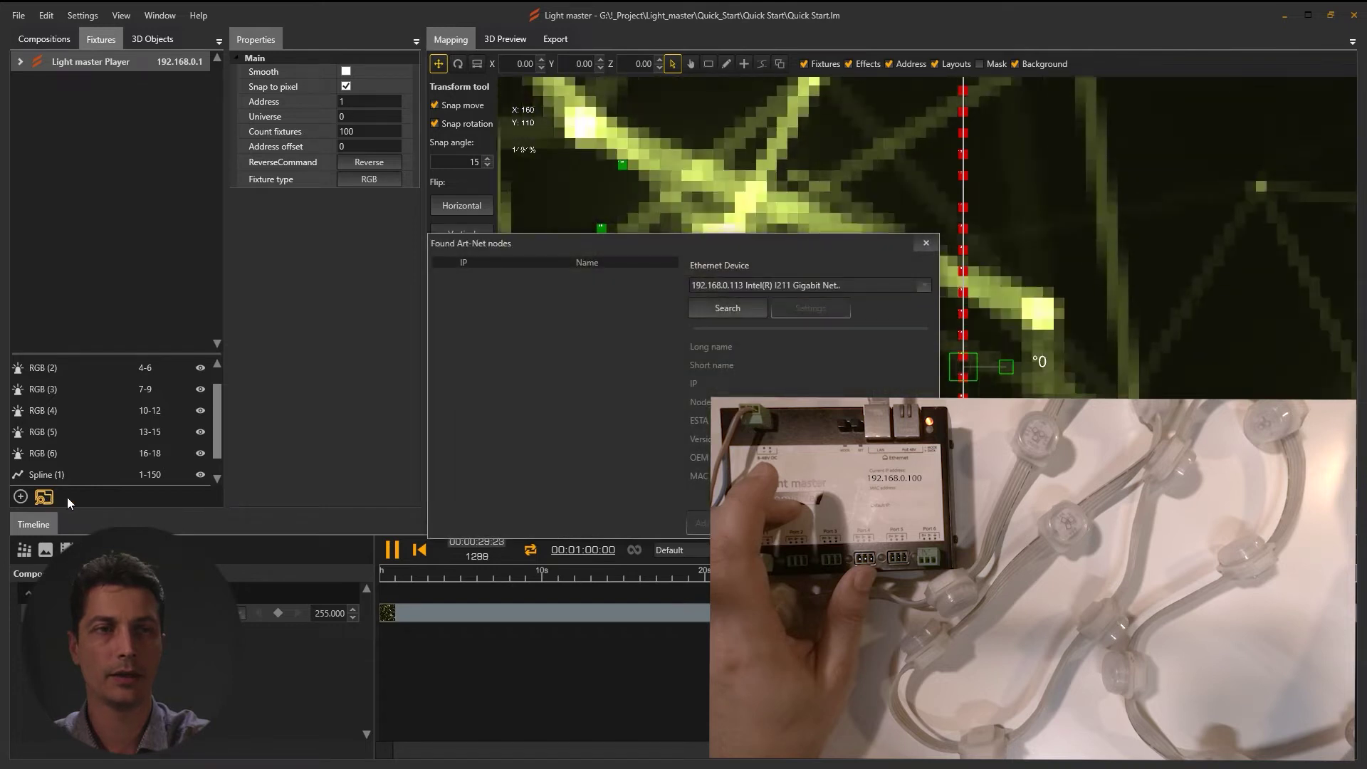
{"action": "left_click_drag", "start_coordinate": [510, 249], "coordinate": [287, 258]}
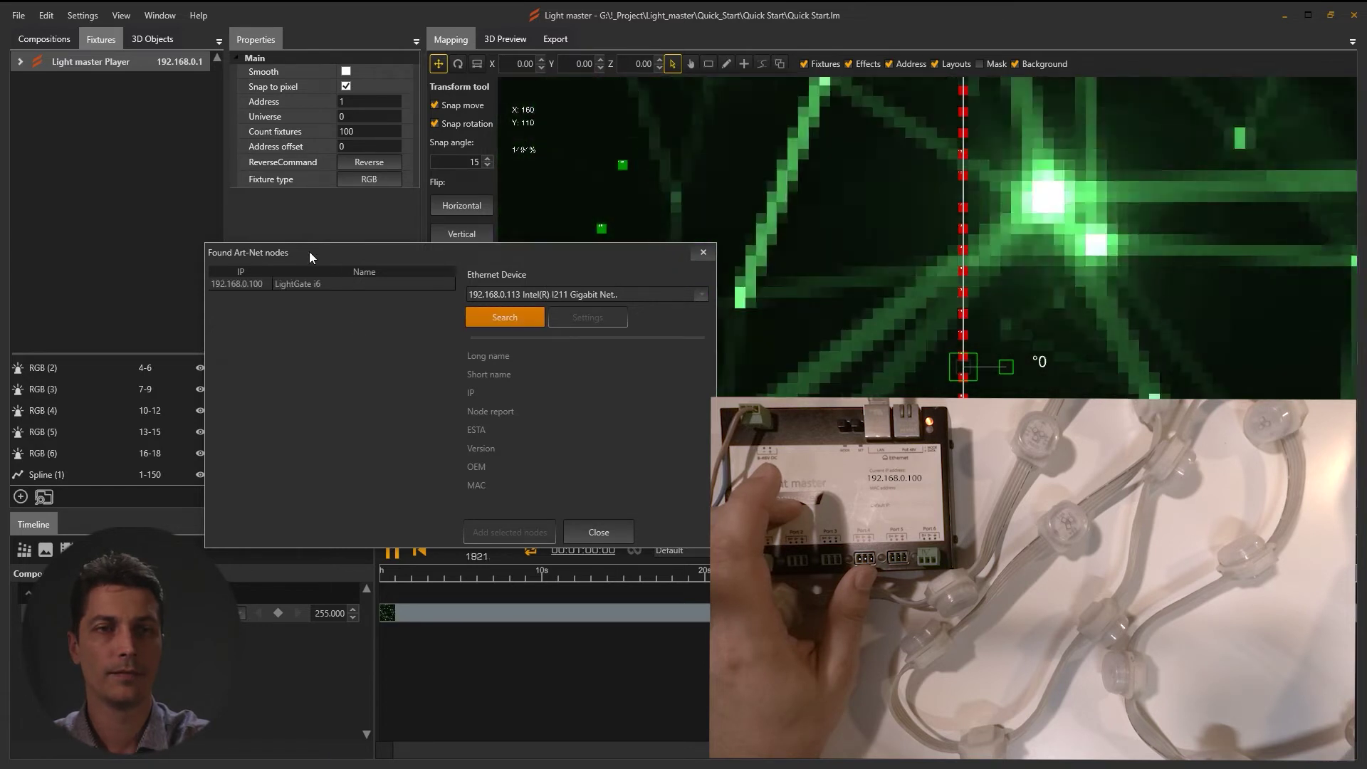
{"action": "left_click", "coordinate": [262, 285]}
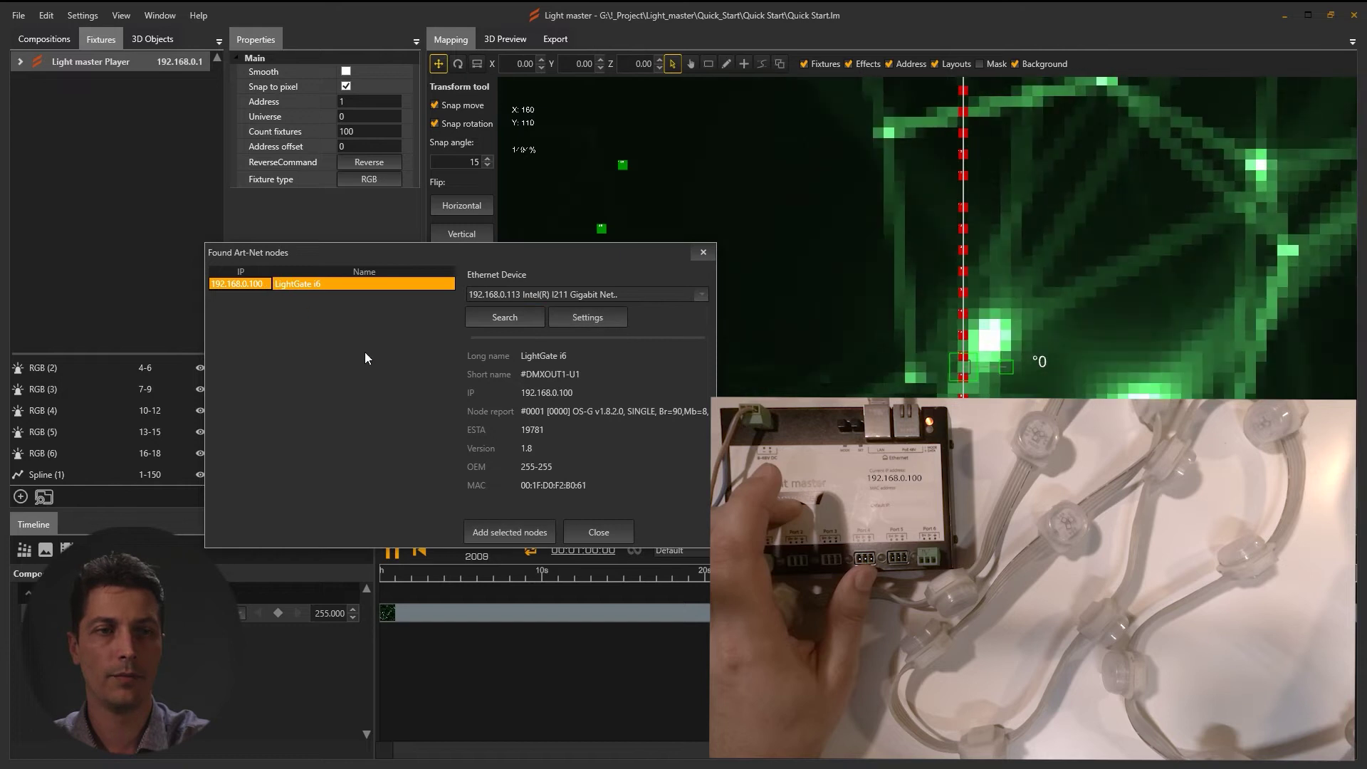
{"action": "left_click", "coordinate": [511, 532]}
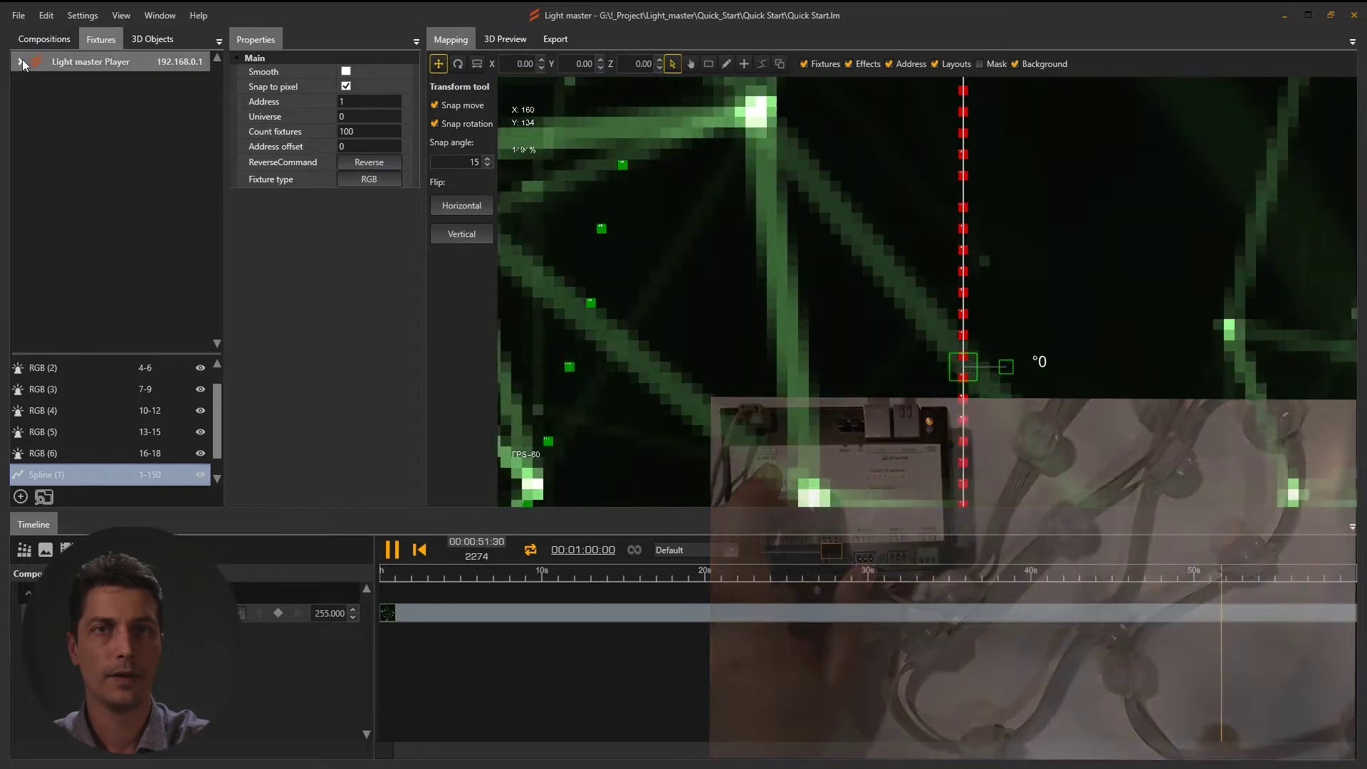
Step: Set the LightGate i6 controller's ports count to 6 and expand it to list its ports
{"action": "left_click", "coordinate": [23, 60]}
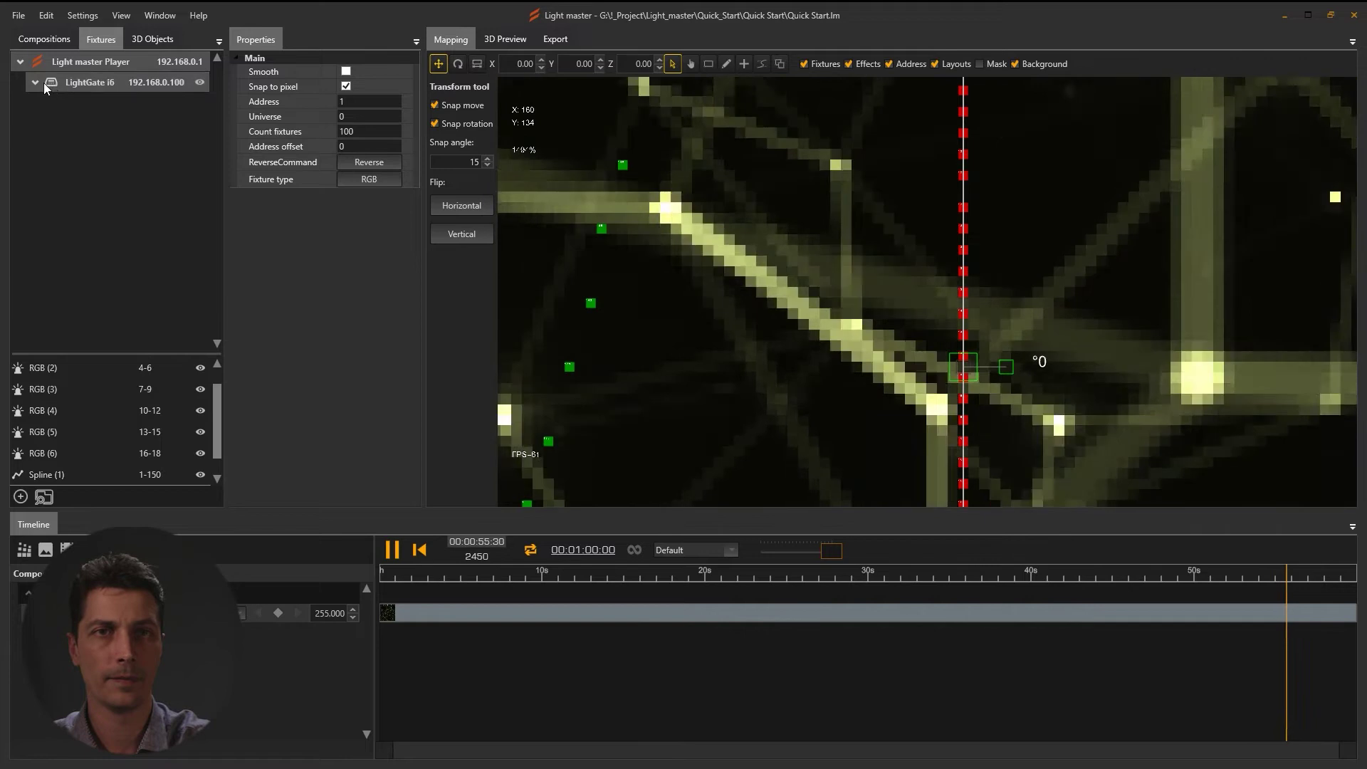
{"action": "left_click", "coordinate": [121, 80]}
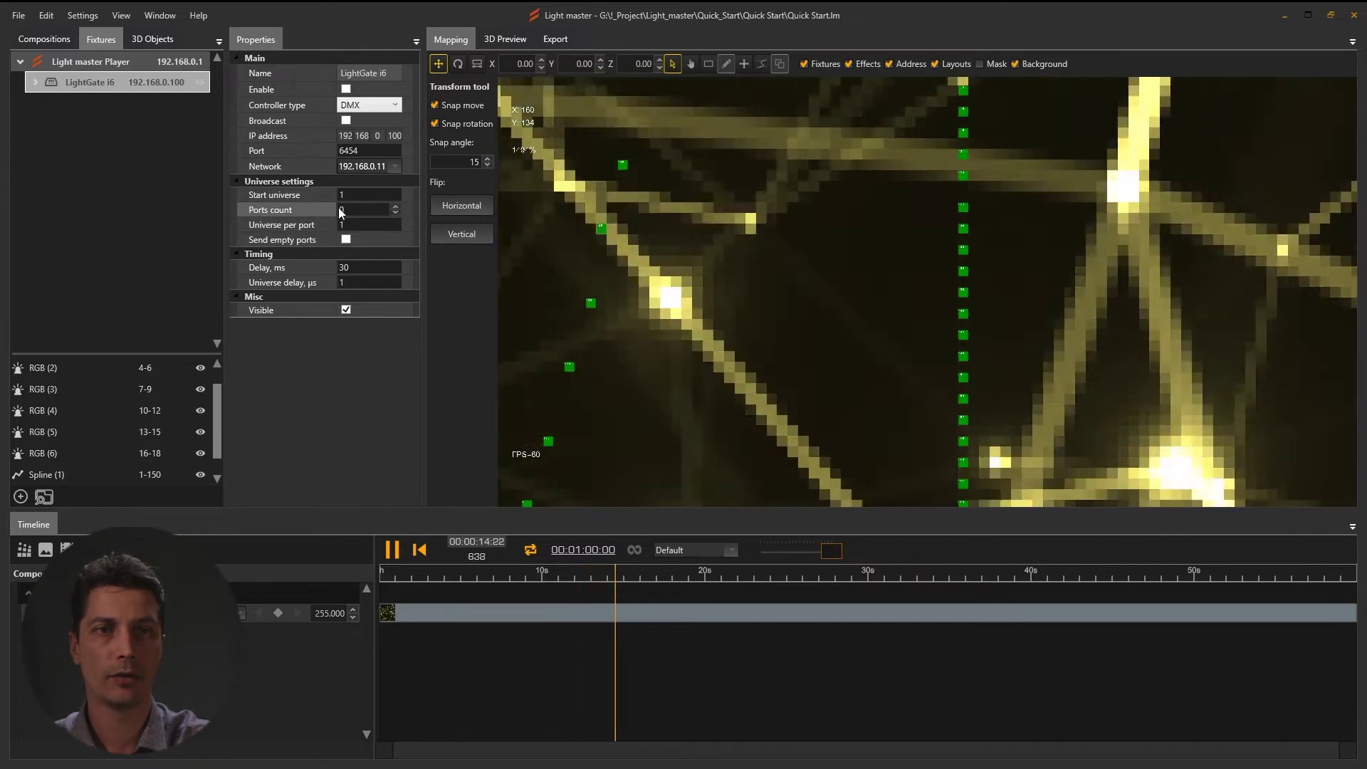
{"action": "left_click", "coordinate": [395, 206]}
{"action": "left_click", "coordinate": [395, 206]}
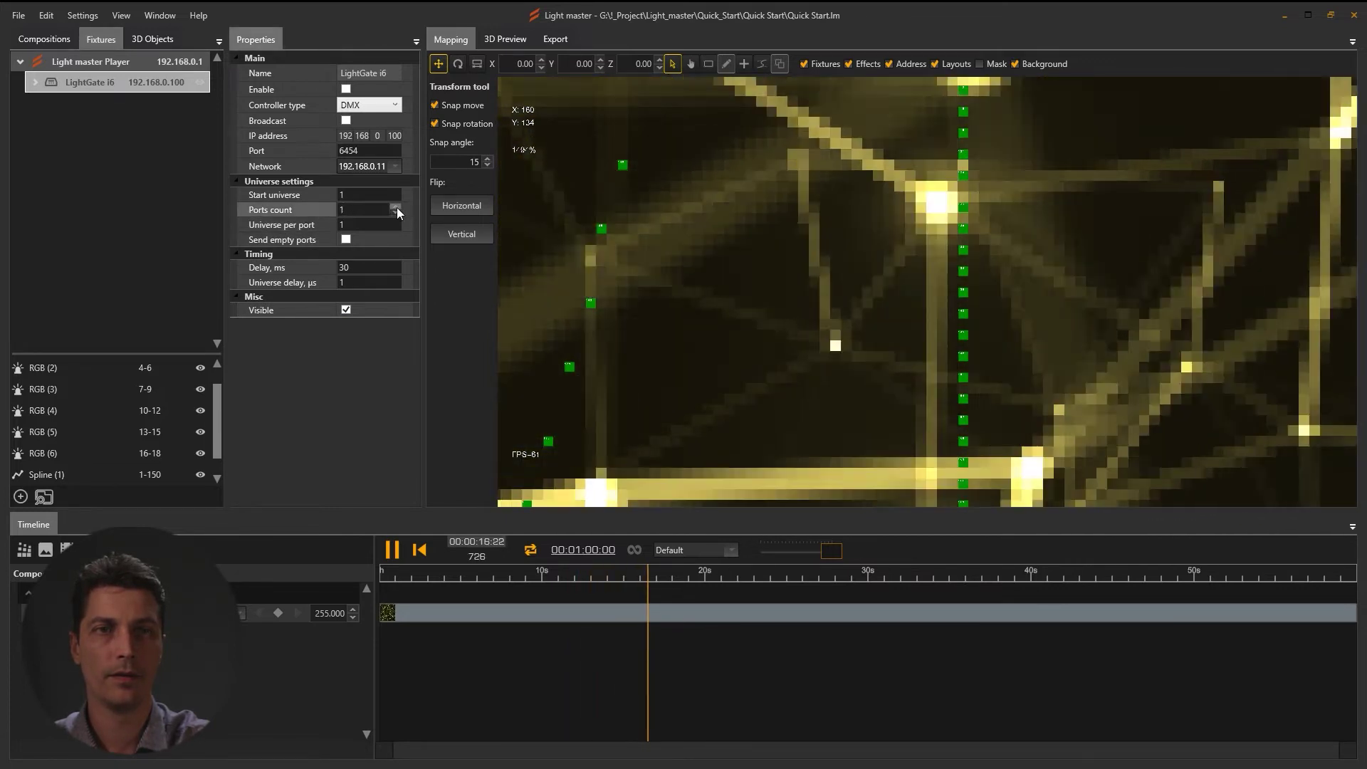
{"action": "left_click", "coordinate": [395, 207]}
{"action": "left_click", "coordinate": [396, 207]}
{"action": "left_click", "coordinate": [396, 207]}
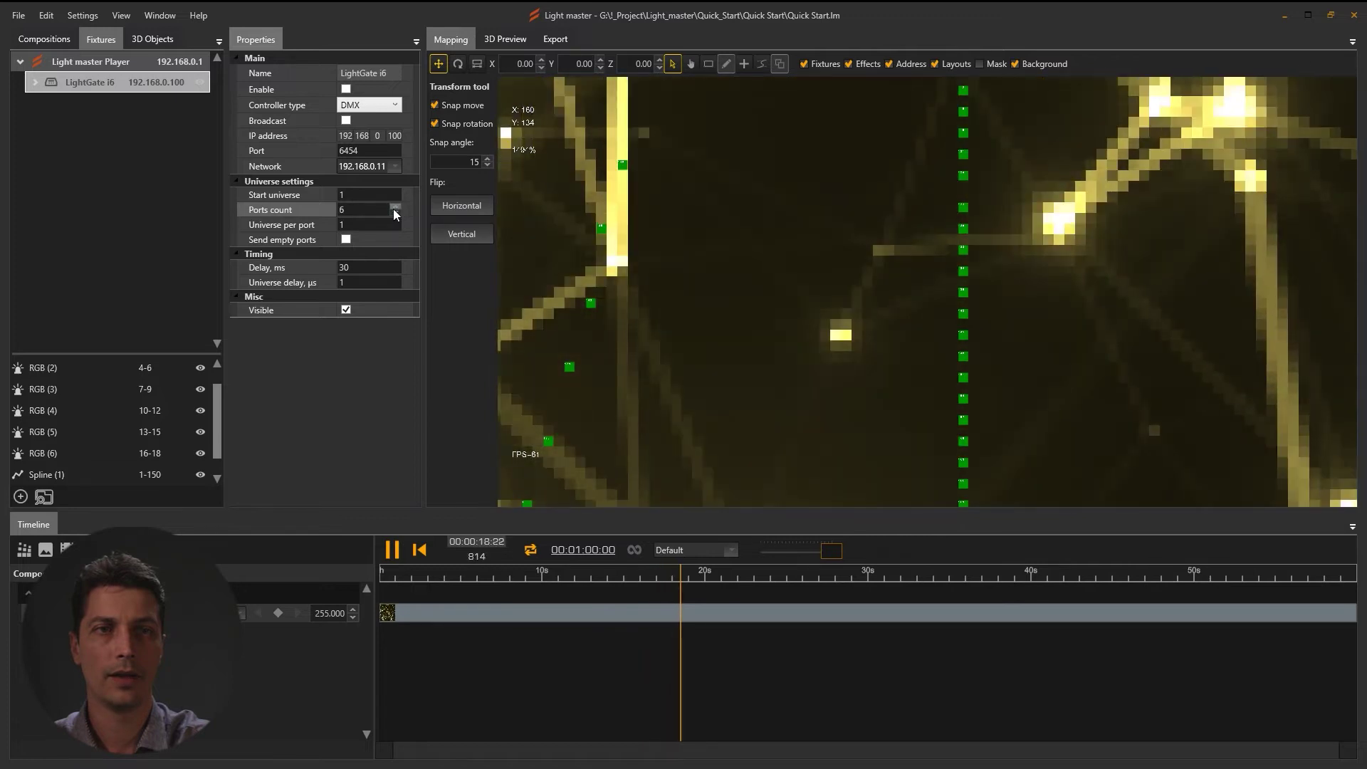
{"action": "left_click", "coordinate": [393, 208]}
{"action": "left_click", "coordinate": [35, 80]}
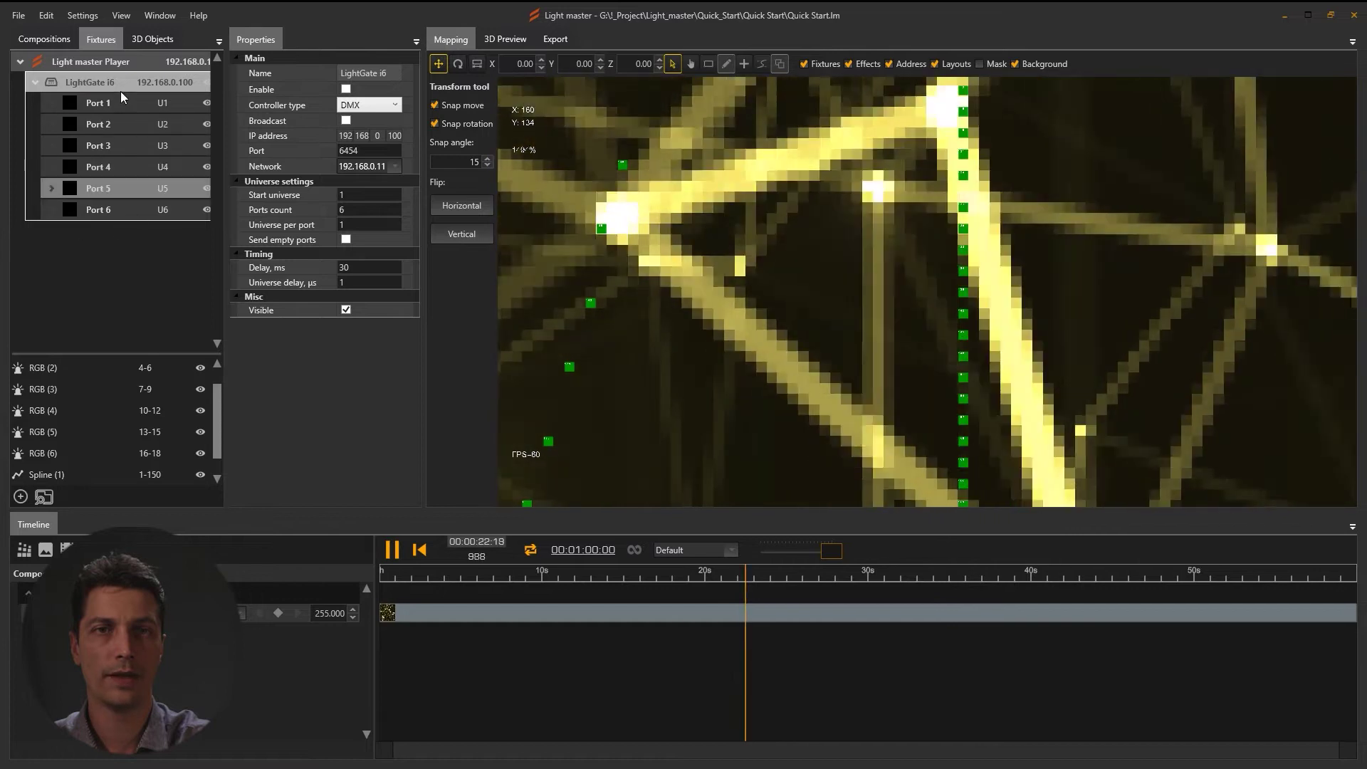
{"action": "left_click", "coordinate": [39, 83]}
{"action": "left_click", "coordinate": [39, 83]}
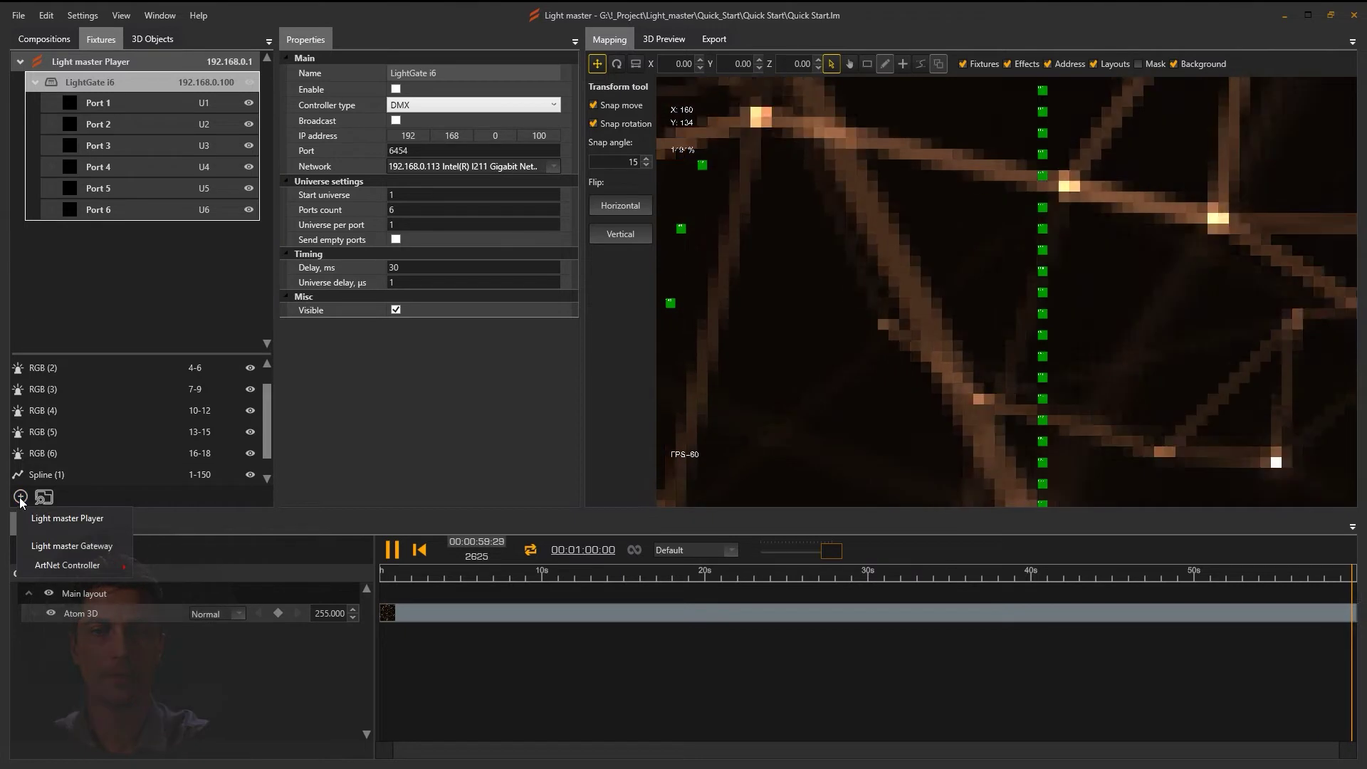
Step: Add a 6-port ArtNet controller manually and delete it again
{"action": "mouse_move", "coordinate": [70, 564]}
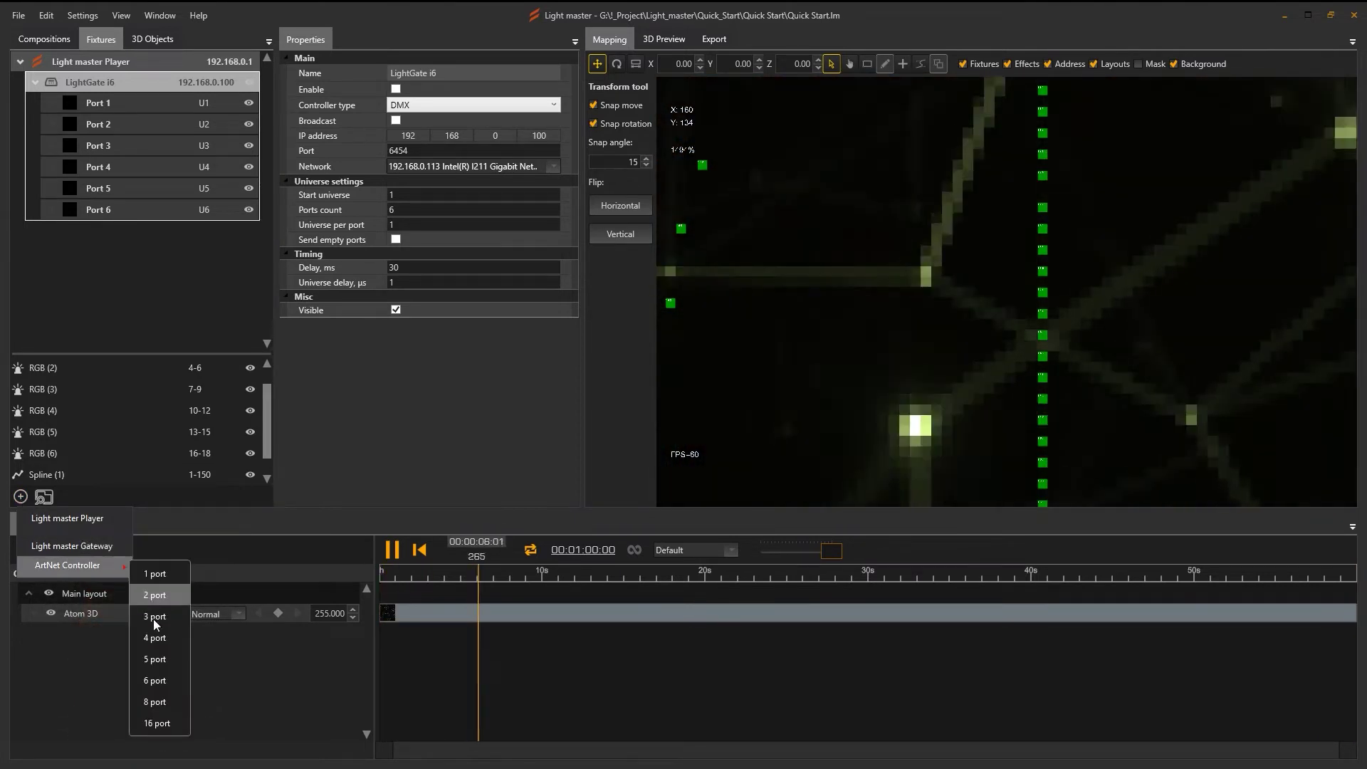
{"action": "left_click", "coordinate": [151, 680]}
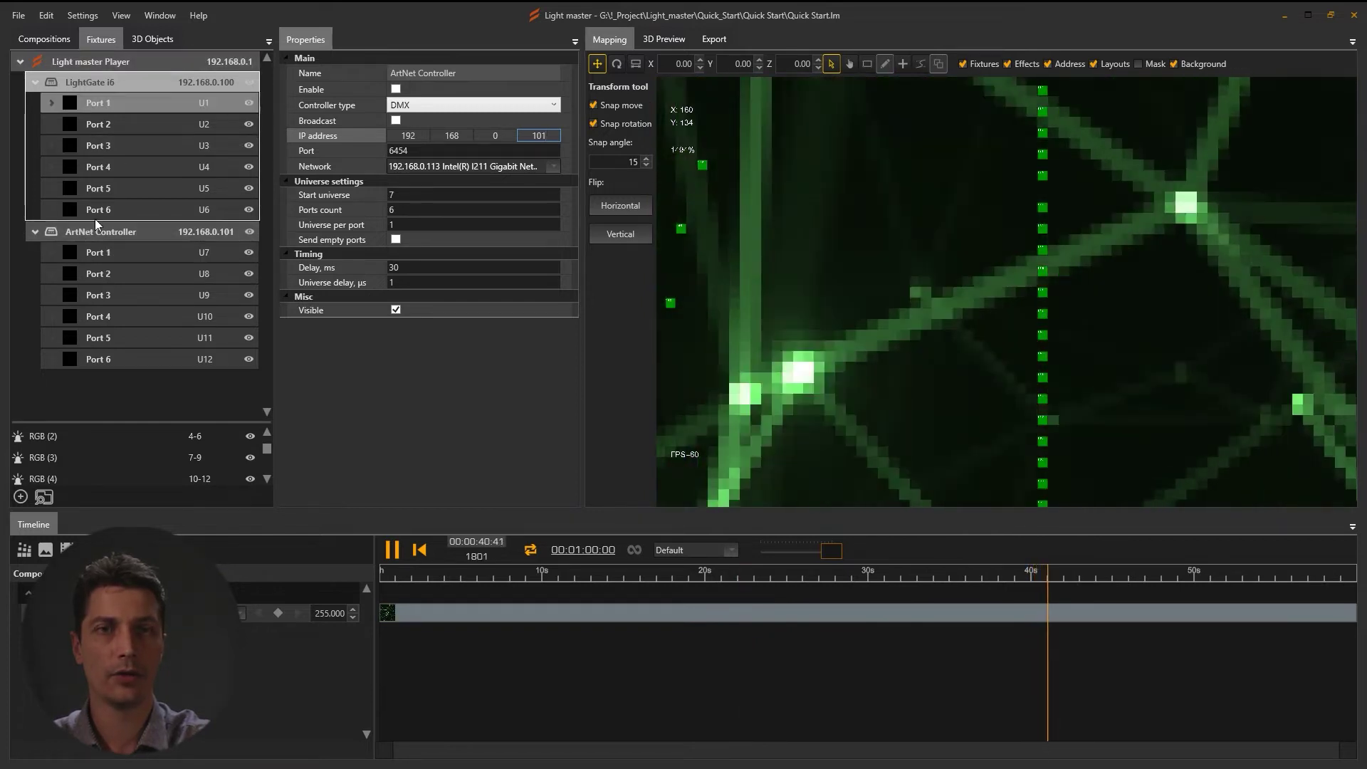
{"action": "right_click", "coordinate": [106, 240]}
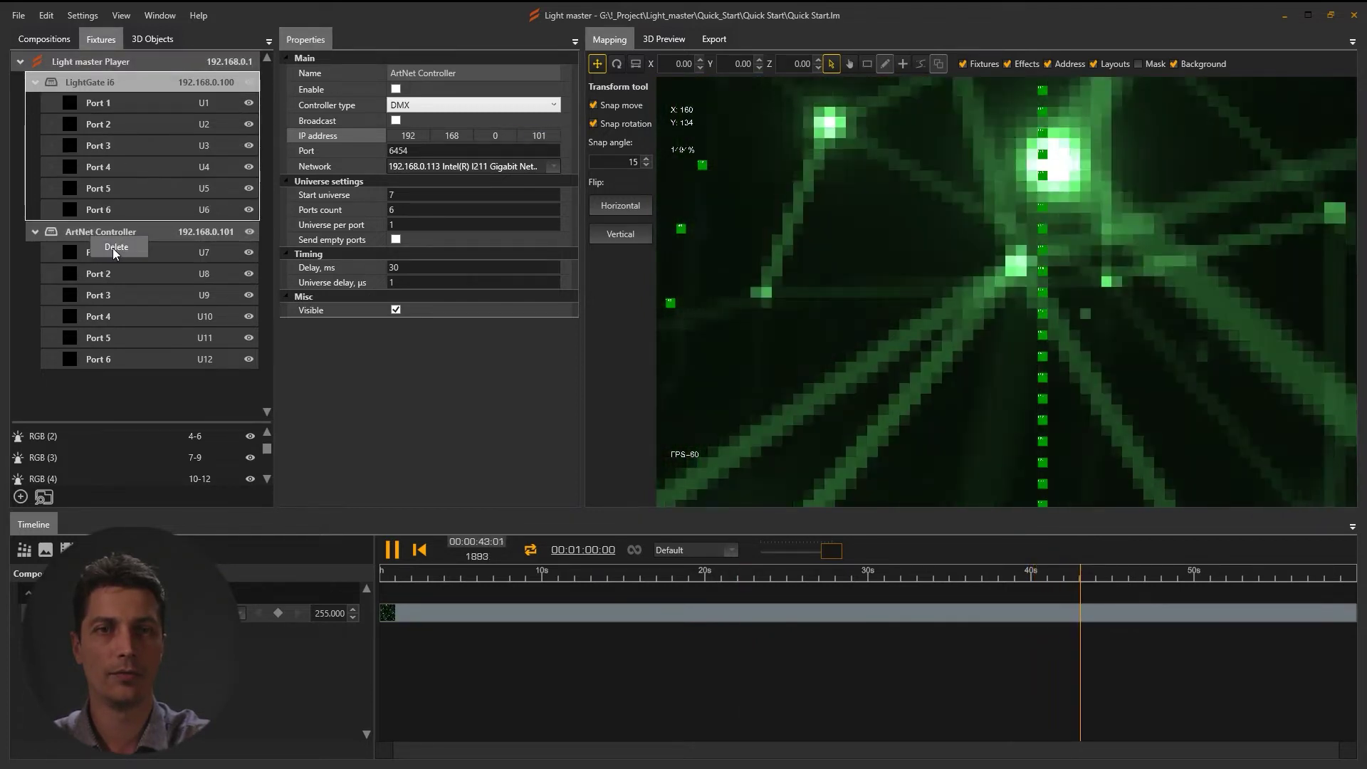
{"action": "left_click", "coordinate": [114, 251]}
{"action": "left_click", "coordinate": [652, 432]}
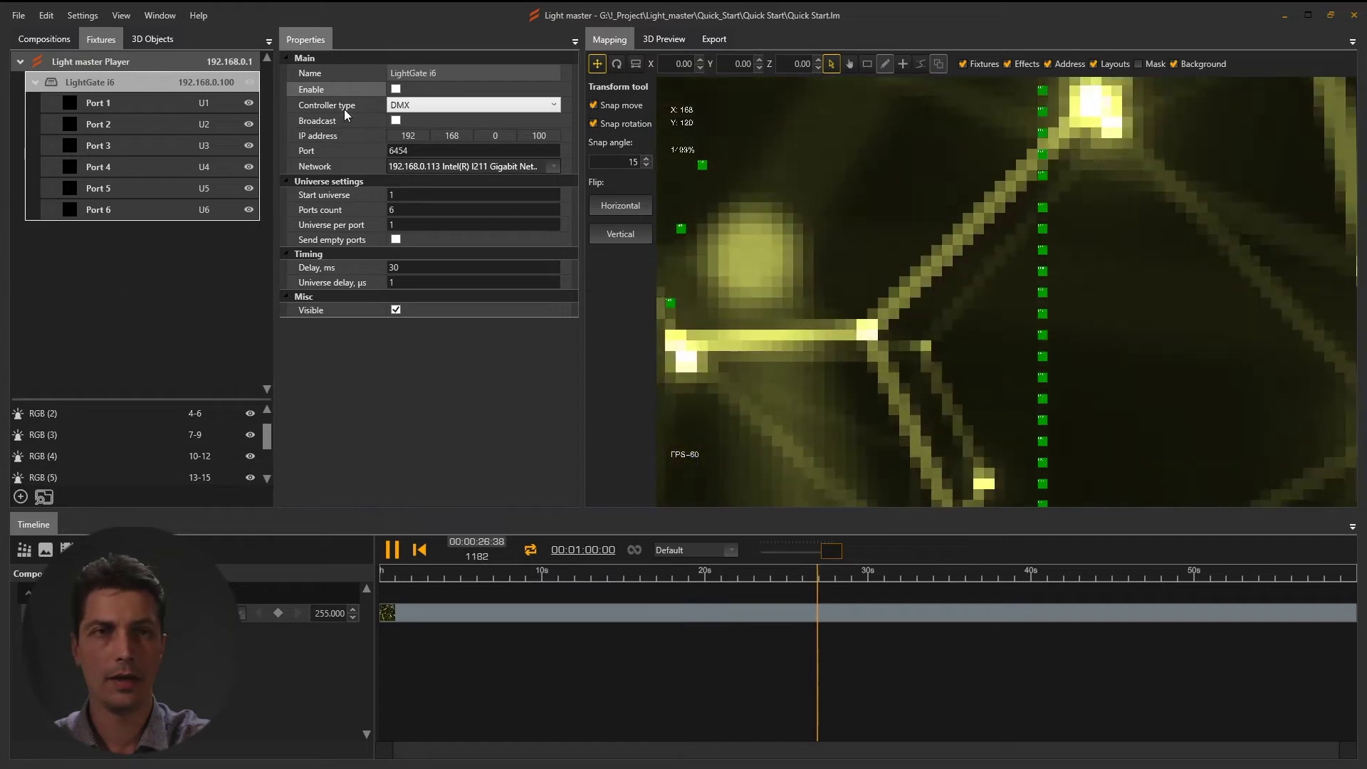
Step: Enable the LightGate i6 controller and assign the RGB (1) fixture to Port 1
{"action": "left_click", "coordinate": [396, 90]}
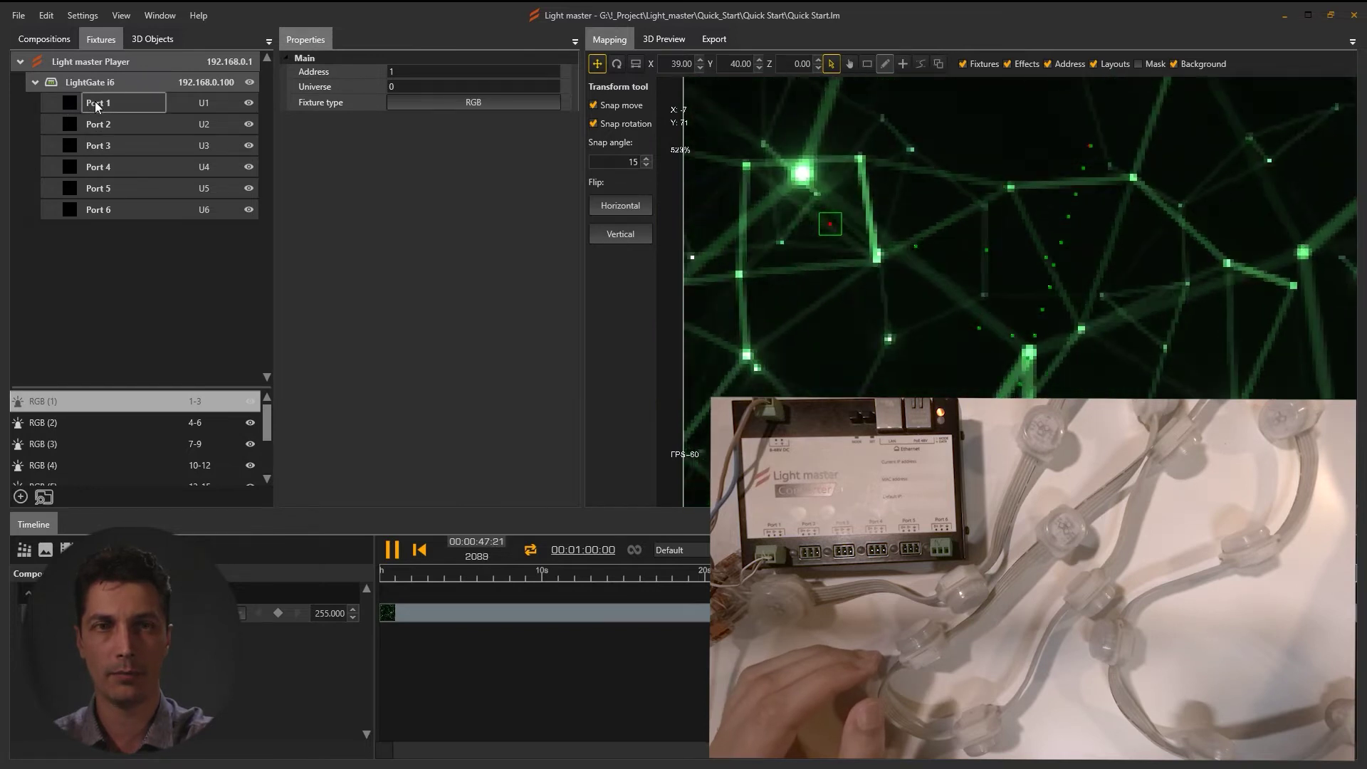
{"action": "left_click_drag", "start_coordinate": [97, 105], "coordinate": [97, 105]}
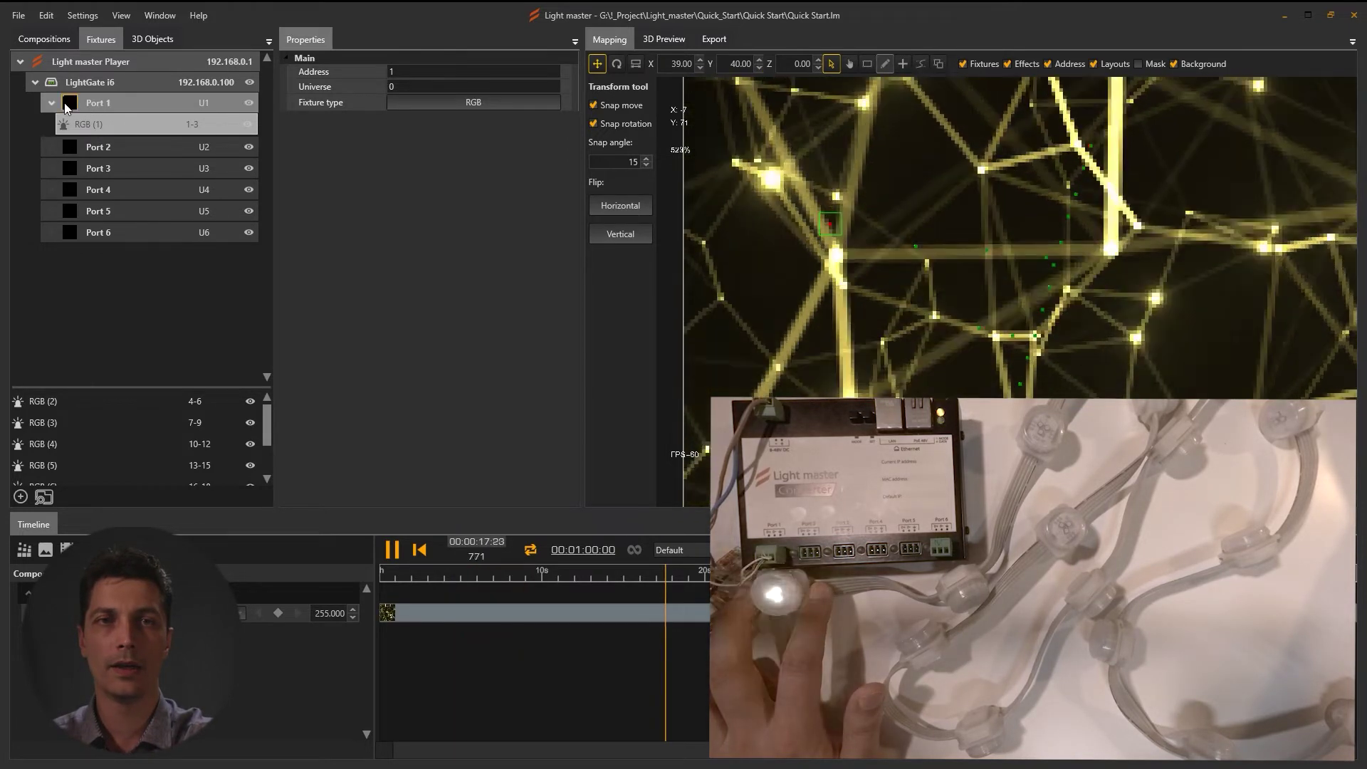
Step: Open the universe monitor for Port 1, place it below the fixture properties and enlarge it
{"action": "left_click", "coordinate": [70, 102]}
{"action": "left_click_drag", "start_coordinate": [134, 113], "coordinate": [351, 130]}
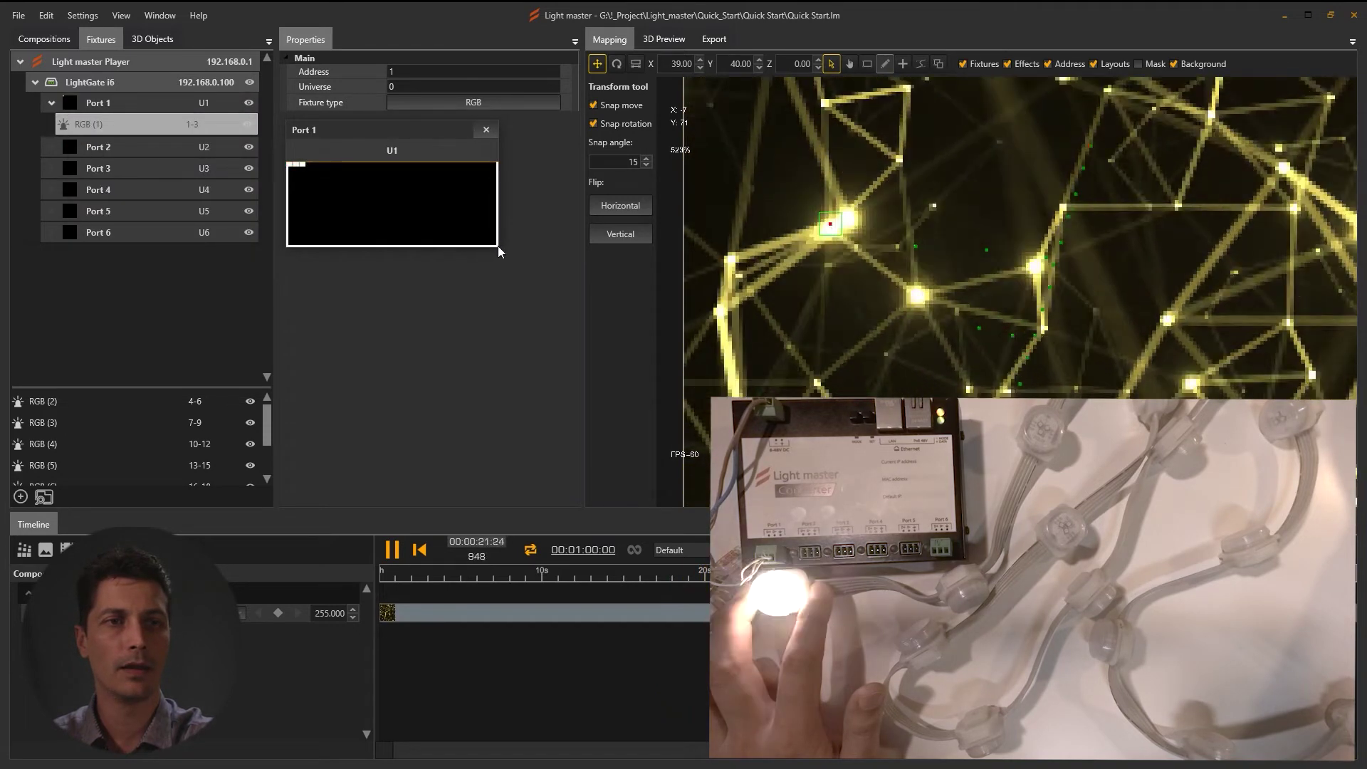
{"action": "left_click_drag", "start_coordinate": [497, 249], "coordinate": [579, 371]}
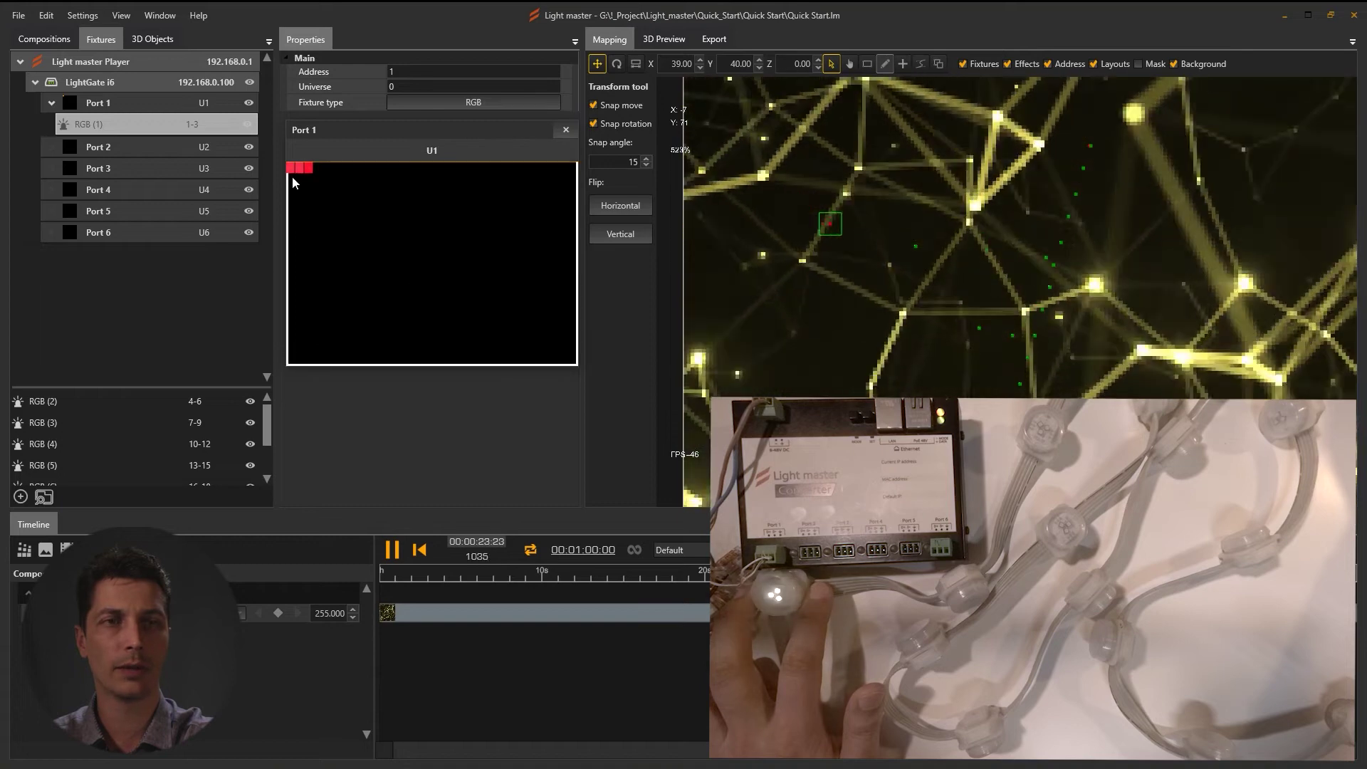
Step: Assign the RGB (2) and RGB (3) fixtures to Port 1 of the LightGate i6
{"action": "left_click_drag", "start_coordinate": [71, 401], "coordinate": [79, 295]}
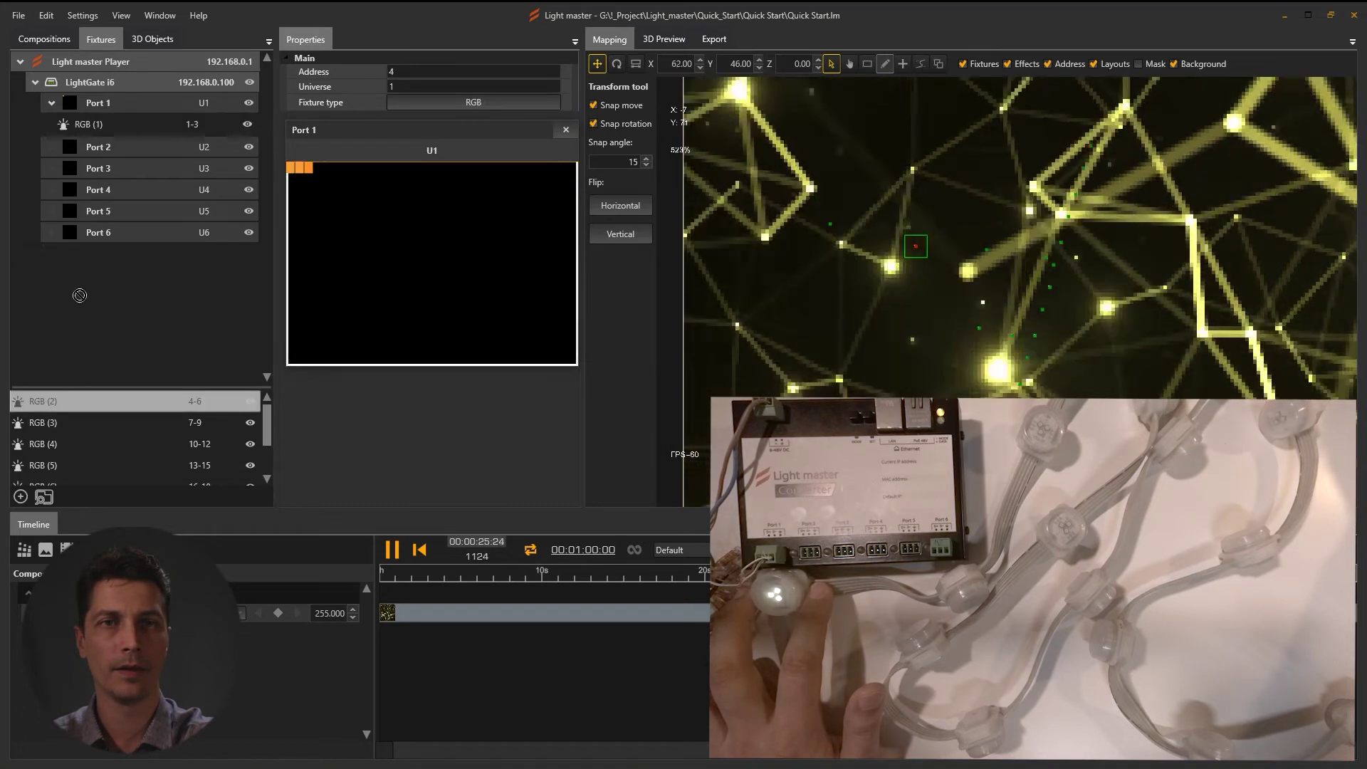
{"action": "left_click_drag", "start_coordinate": [102, 105], "coordinate": [102, 107]}
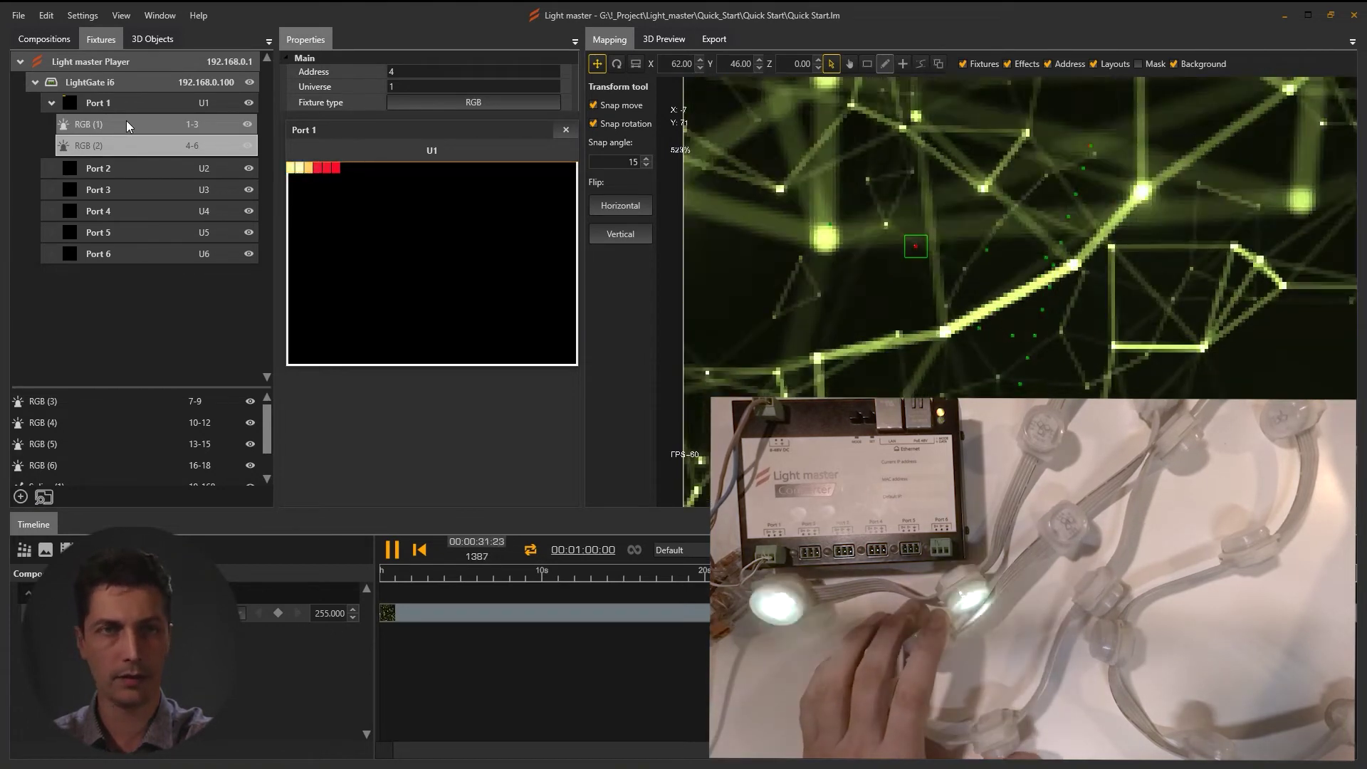
{"action": "left_click_drag", "start_coordinate": [47, 412], "coordinate": [98, 158]}
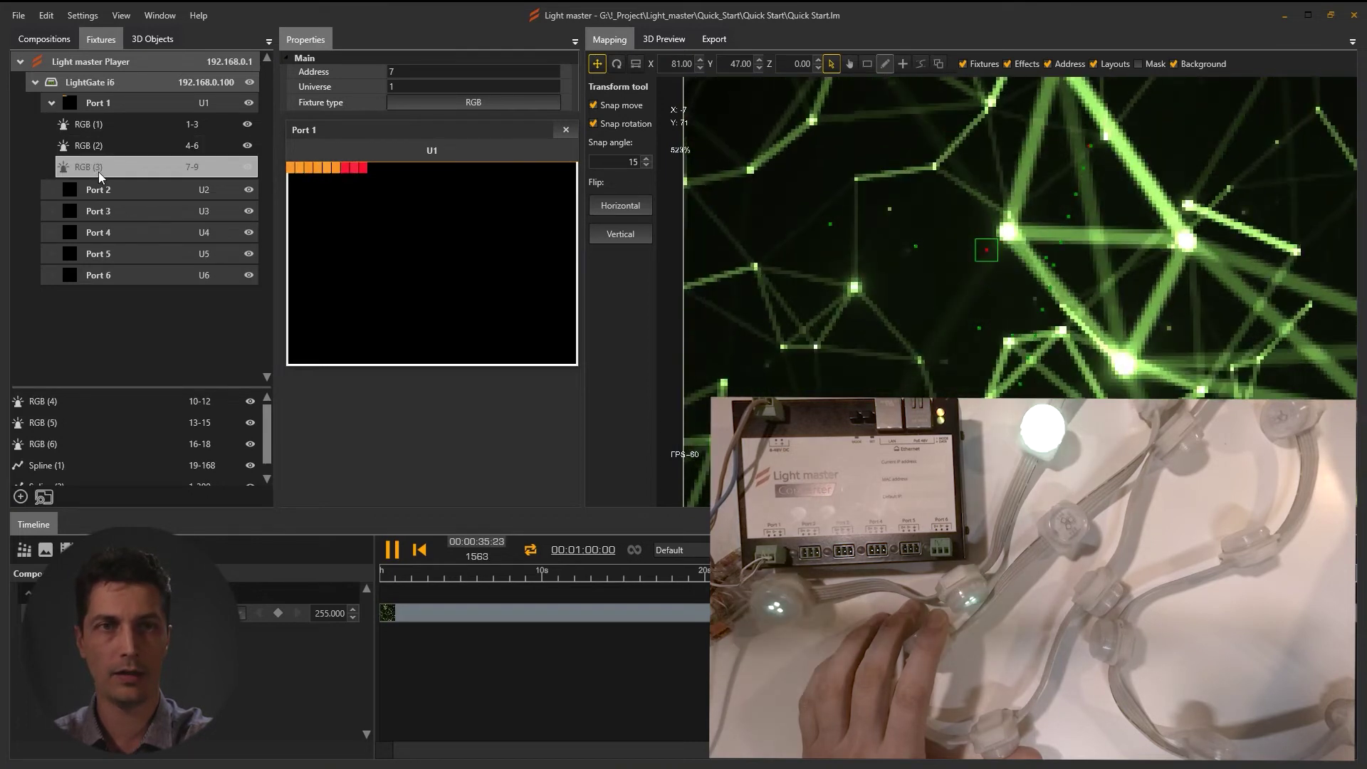
Step: Move RGB (1) below RGB (2) in Port 1 and assign RGB (4), RGB (5), RGB (6) and Spline (1) to that port
{"action": "left_click", "coordinate": [216, 125]}
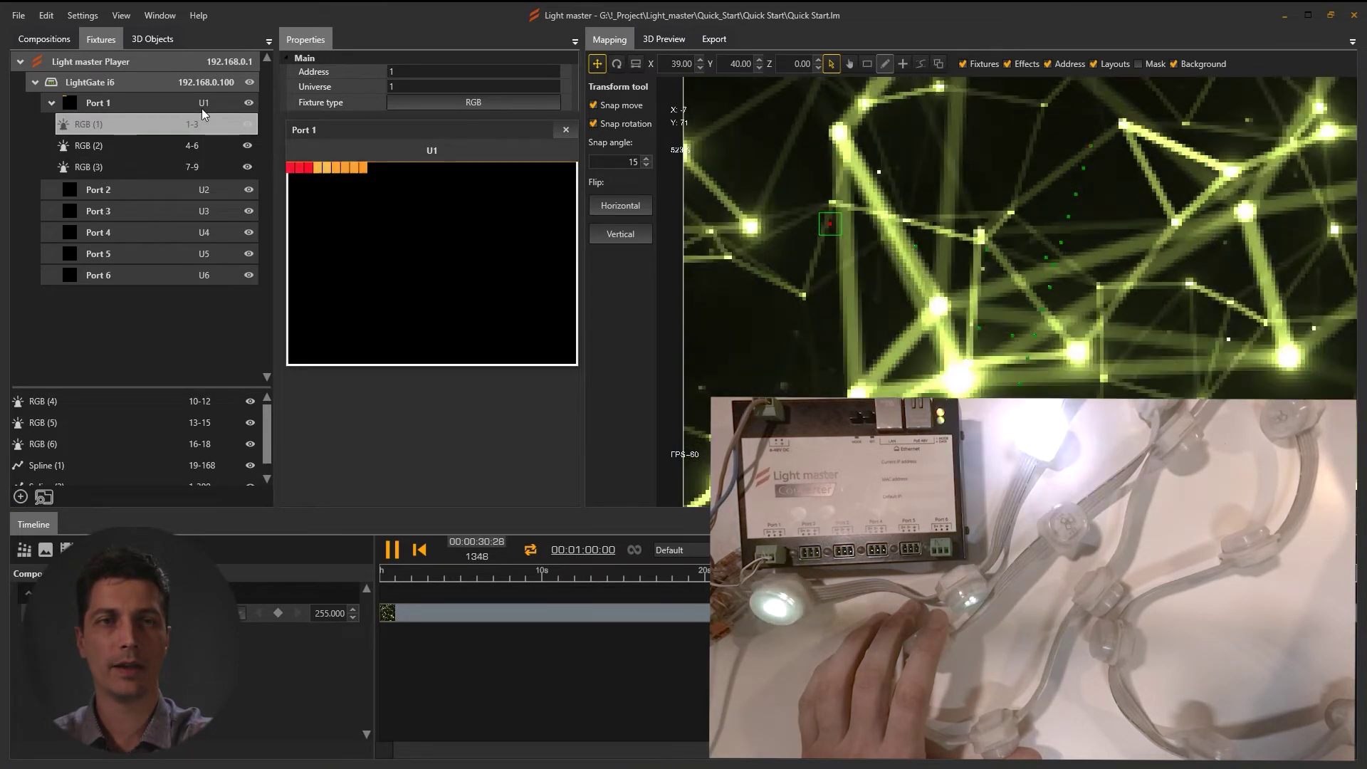
{"action": "left_click_drag", "start_coordinate": [103, 125], "coordinate": [143, 151]}
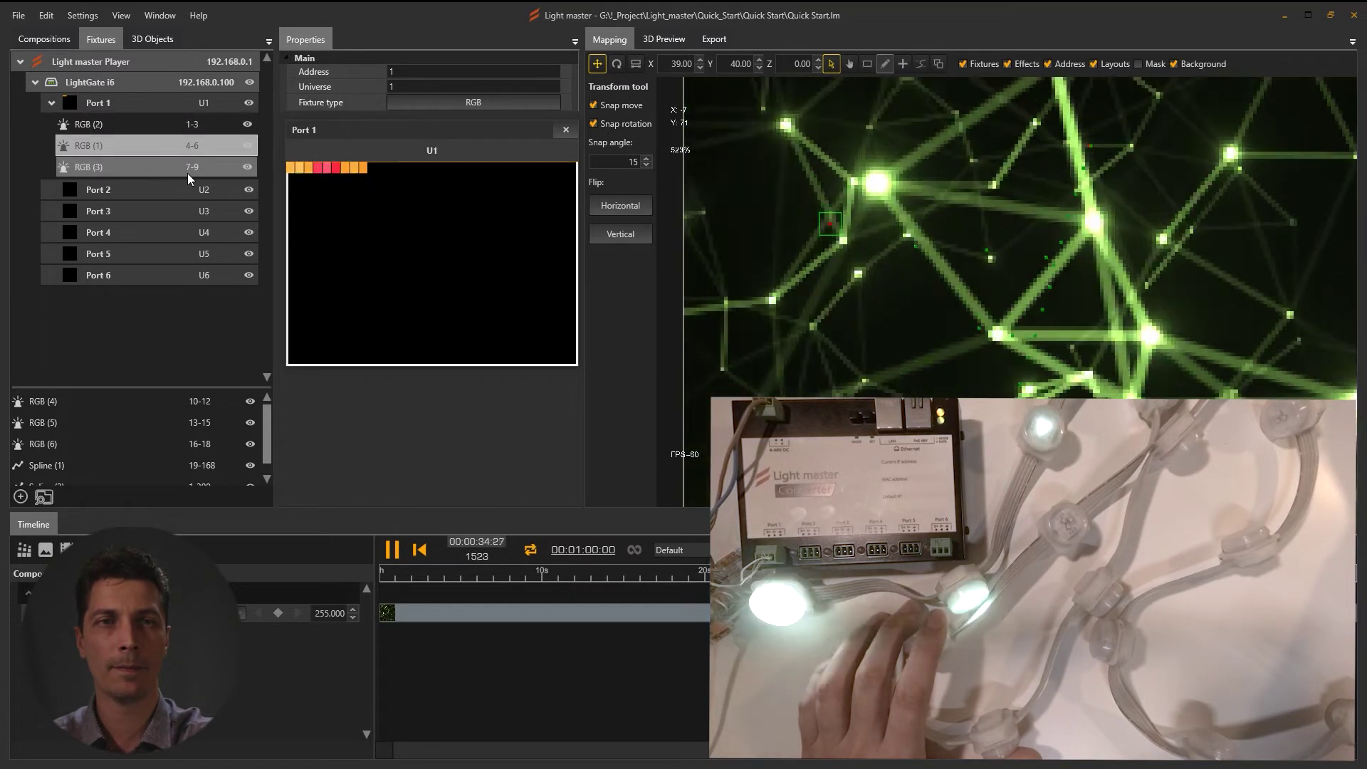
{"action": "left_click_drag", "start_coordinate": [57, 402], "coordinate": [95, 176]}
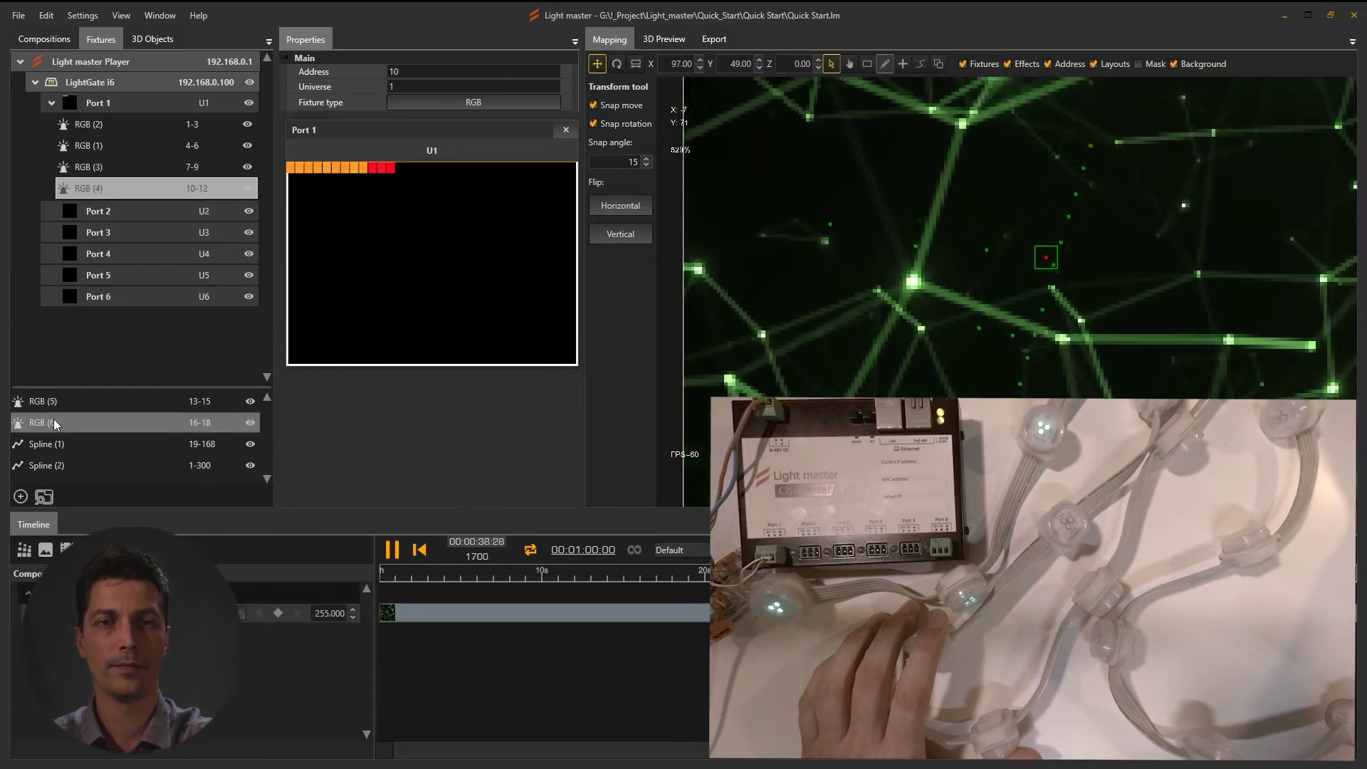
{"action": "left_click_drag", "start_coordinate": [43, 401], "coordinate": [100, 209]}
{"action": "left_click_drag", "start_coordinate": [43, 402], "coordinate": [93, 234]}
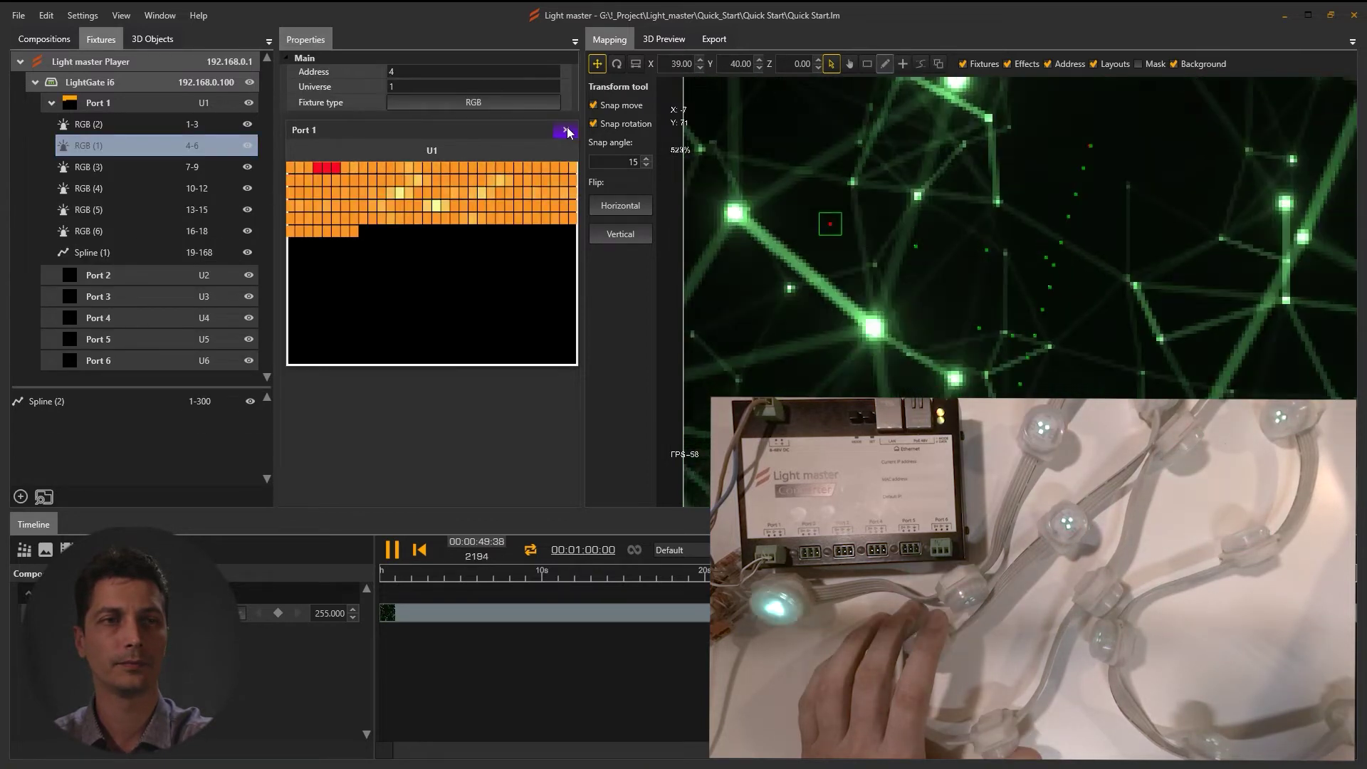
Step: Close the Port 1 universe monitor and park the paused playback at about 20 s on the timeline
{"action": "left_click", "coordinate": [568, 132]}
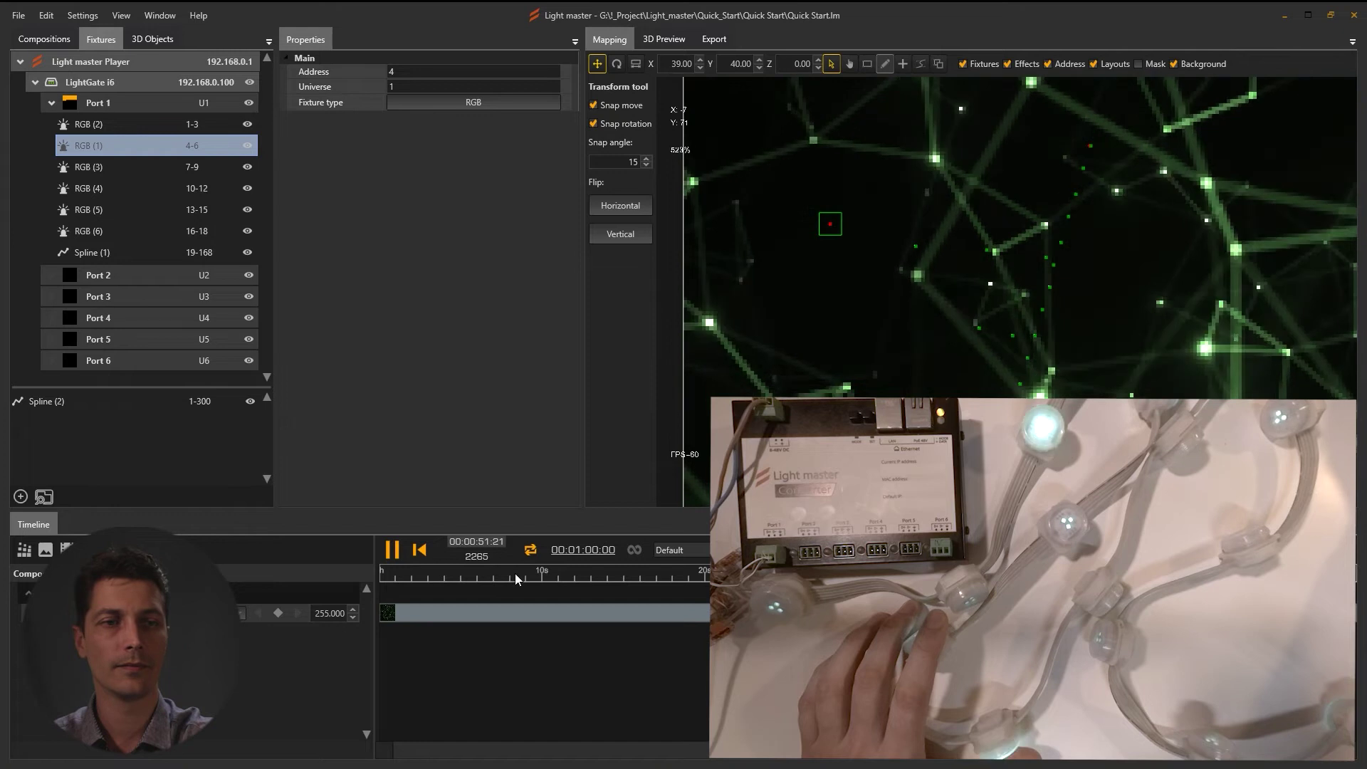
{"action": "left_click", "coordinate": [755, 572]}
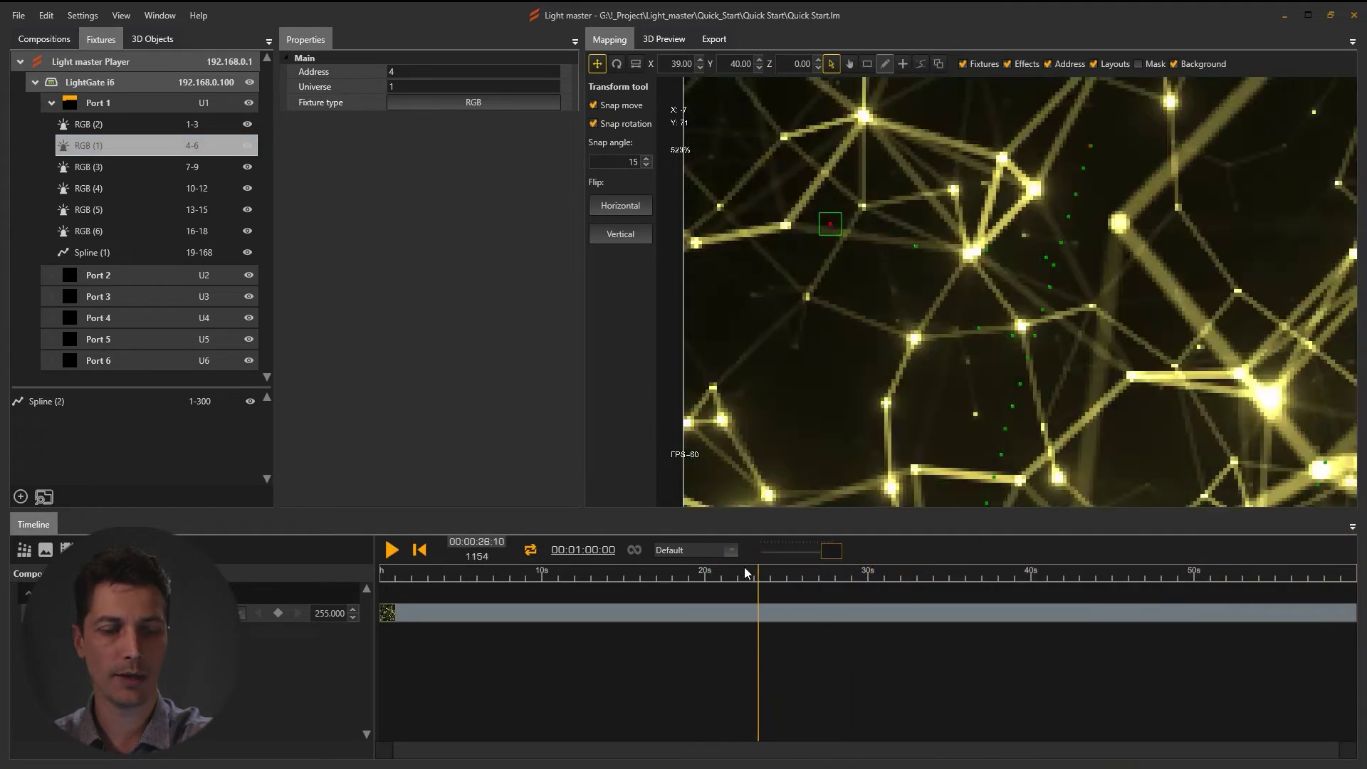
{"action": "left_click", "coordinate": [712, 572]}
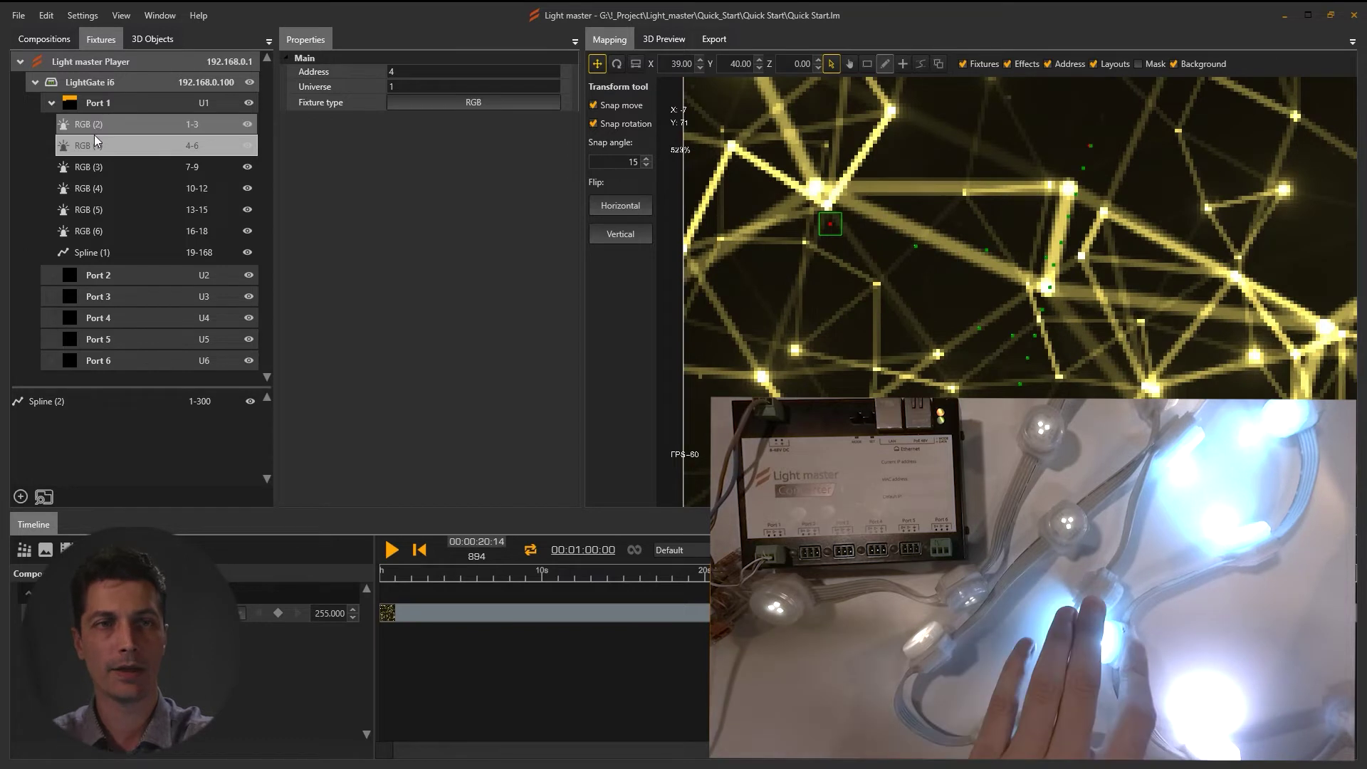
Step: Change the fixture type of Spline (1) to RGB from the Led Strip group of the public fixture library
{"action": "left_click", "coordinate": [95, 253]}
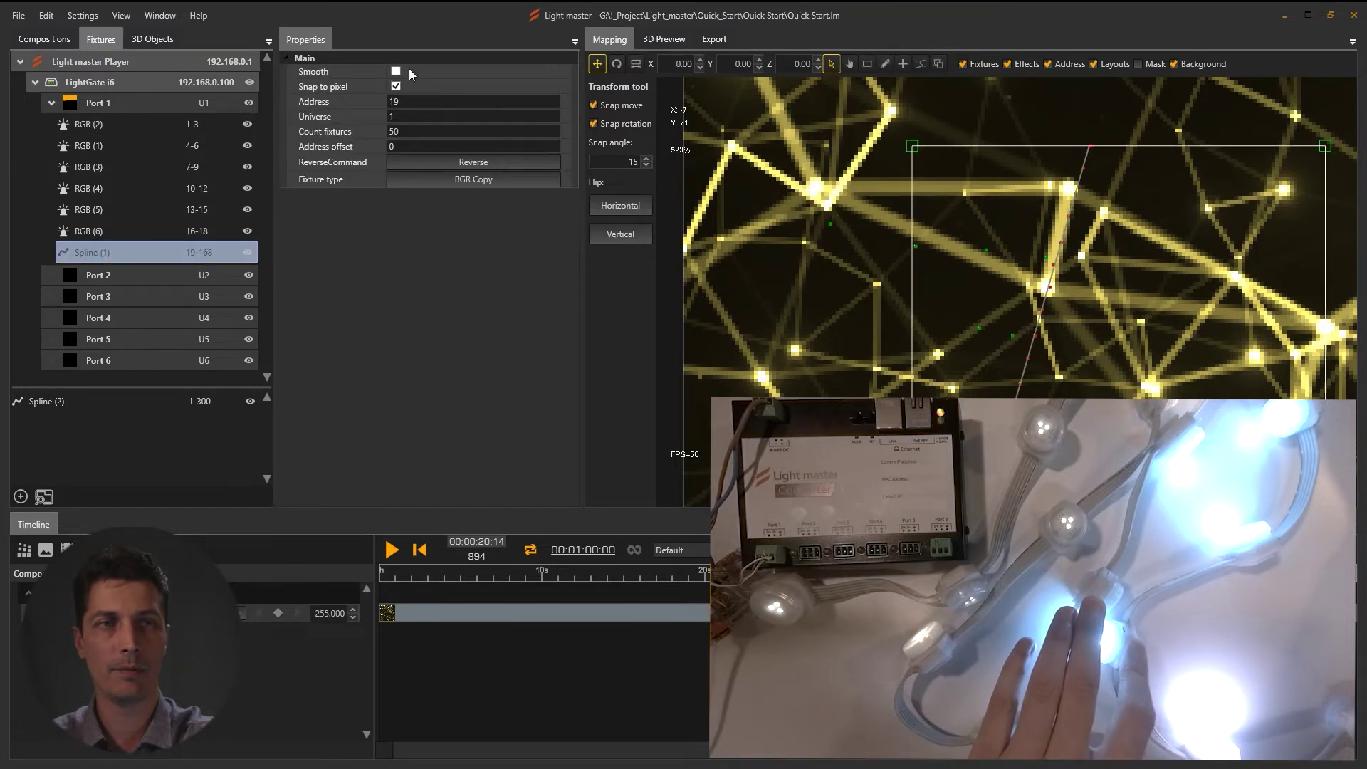
{"action": "left_click", "coordinate": [469, 180]}
{"action": "double_click", "coordinate": [56, 86]}
{"action": "left_click", "coordinate": [75, 99]}
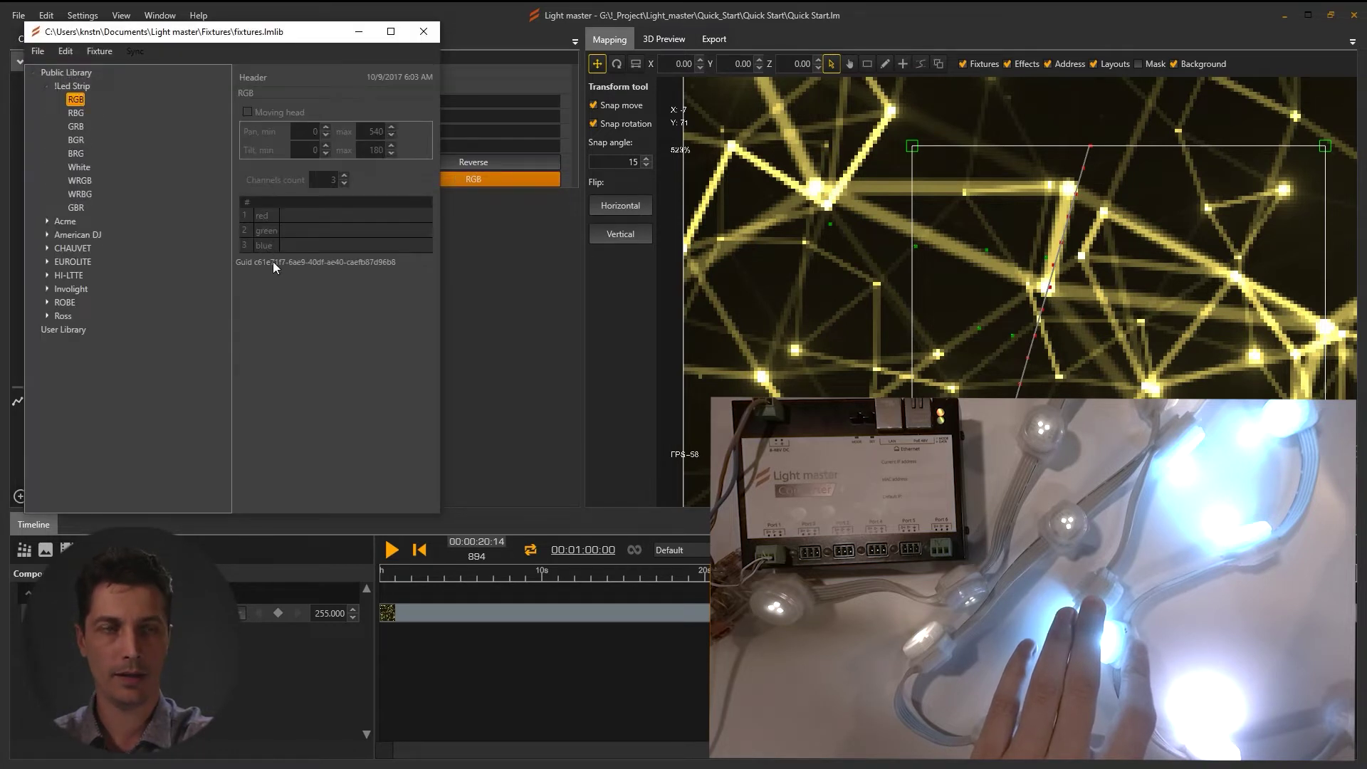
{"action": "left_click", "coordinate": [422, 34]}
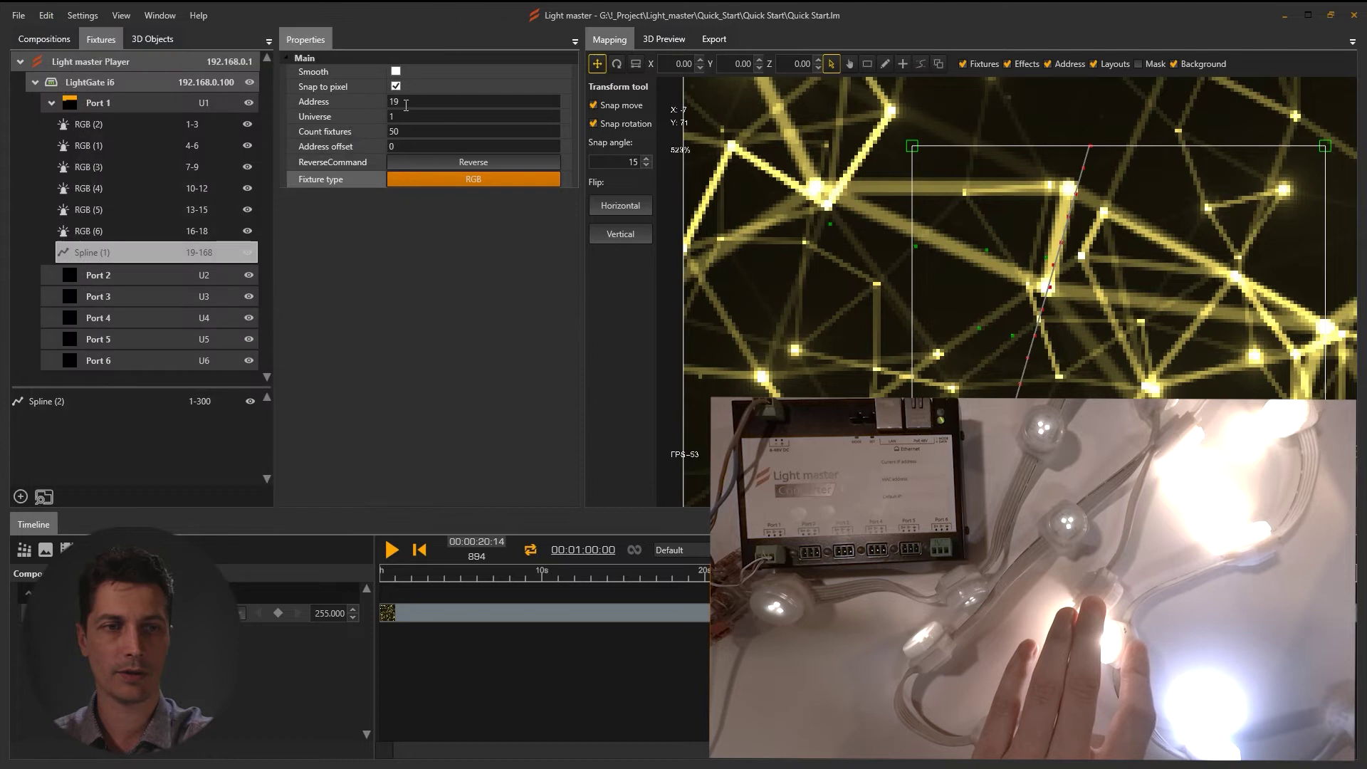
Step: Narrow the controller properties to widen the mapping canvas and zoom in closely on the mapped fixtures
{"action": "left_click", "coordinate": [521, 128]}
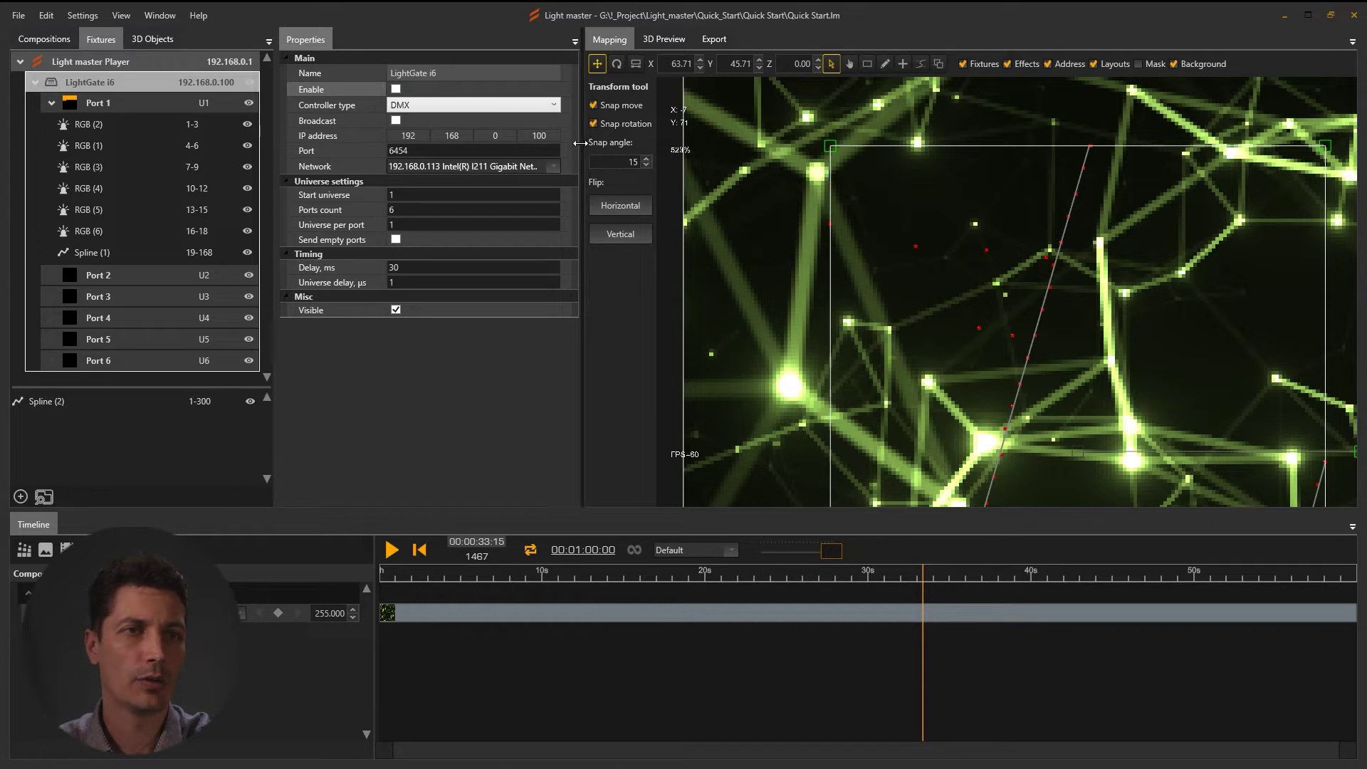
{"action": "left_click_drag", "start_coordinate": [521, 146], "coordinate": [510, 170]}
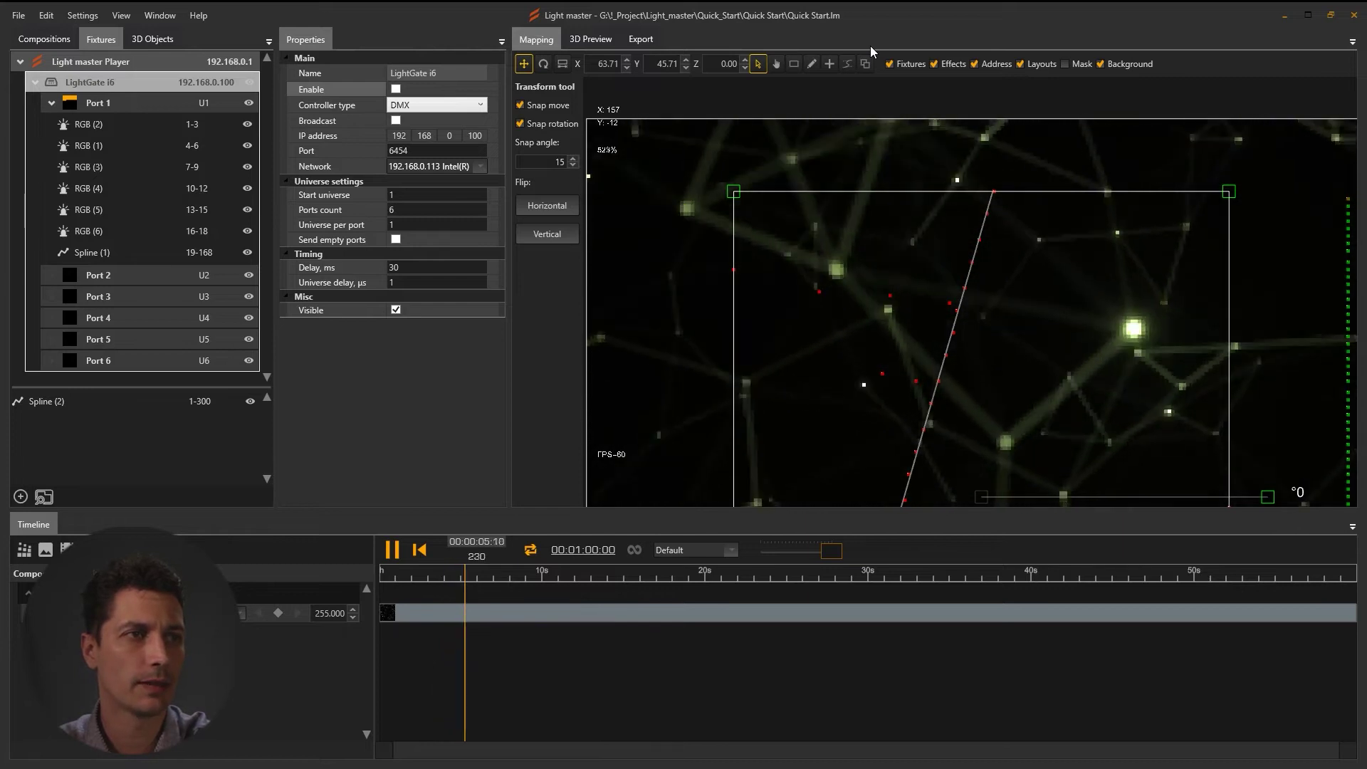
{"action": "scroll", "coordinate": [942, 211], "scroll_direction": "up", "scroll_amount": 5}
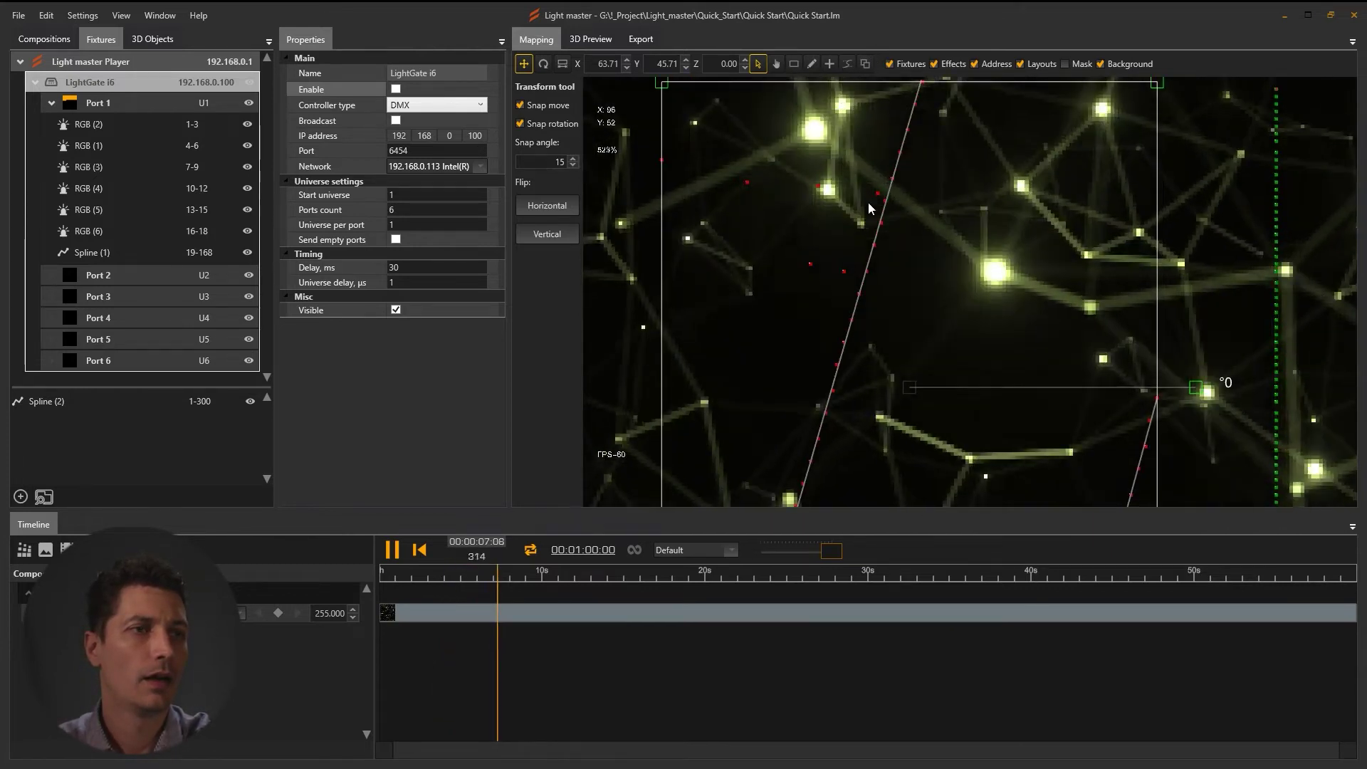
{"action": "scroll", "coordinate": [774, 215], "scroll_direction": "up", "scroll_amount": 5}
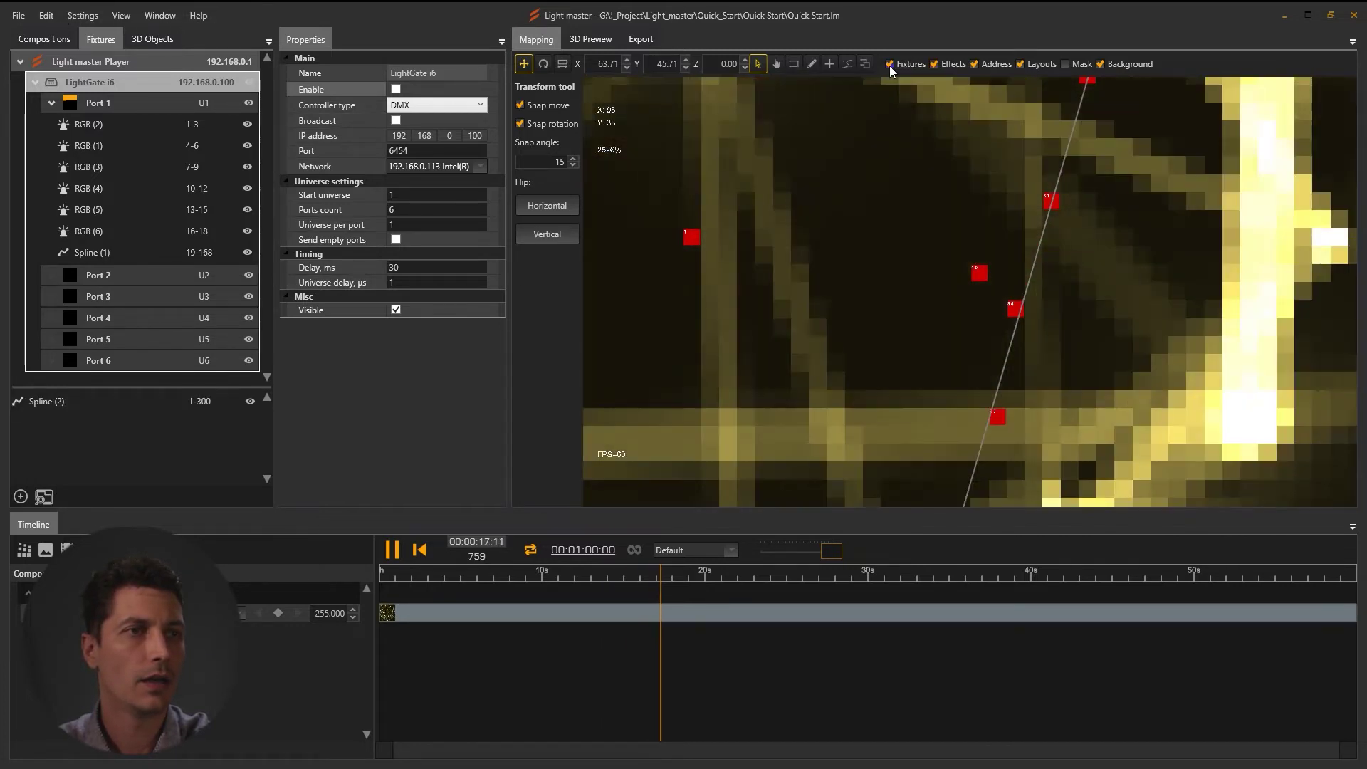
Step: Hide and show again the Fixtures display and the Effects display on the mapping canvas
{"action": "left_click", "coordinate": [890, 64]}
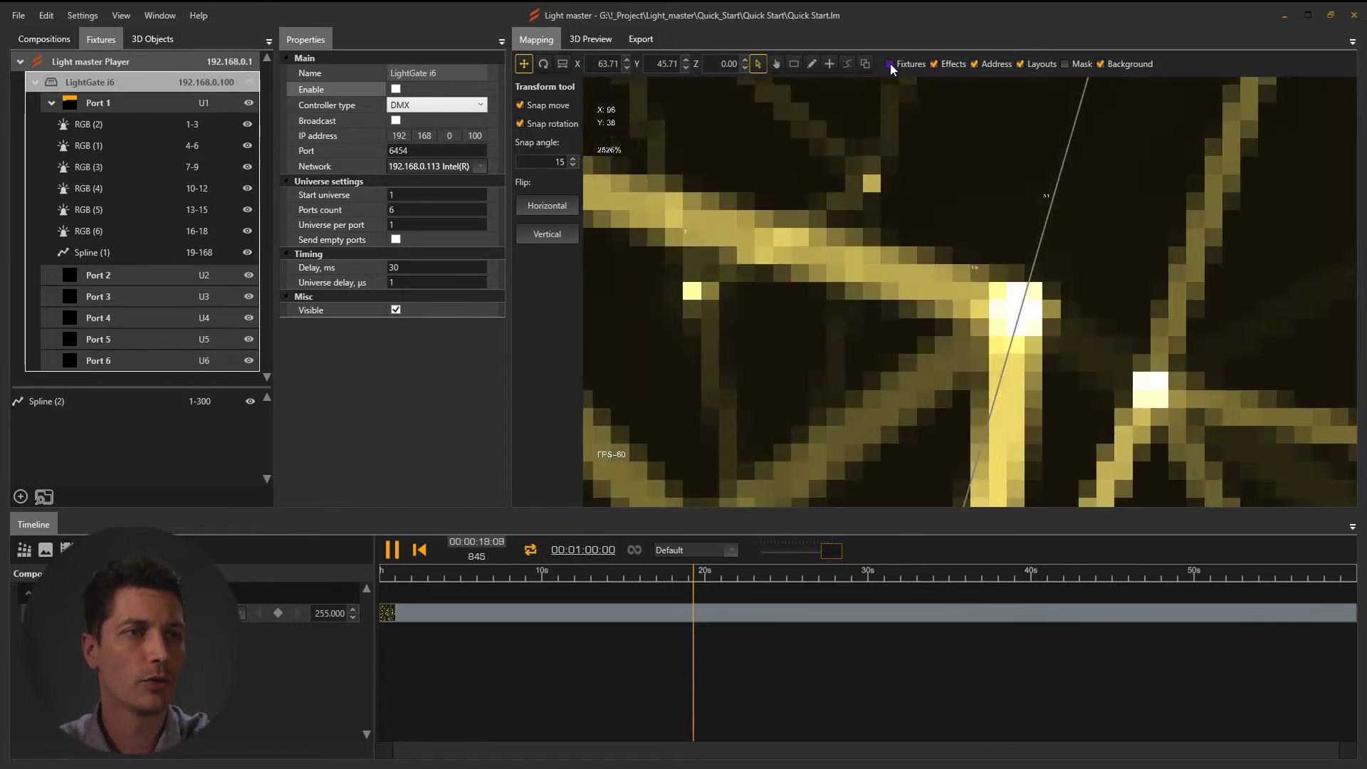
{"action": "left_click", "coordinate": [890, 63]}
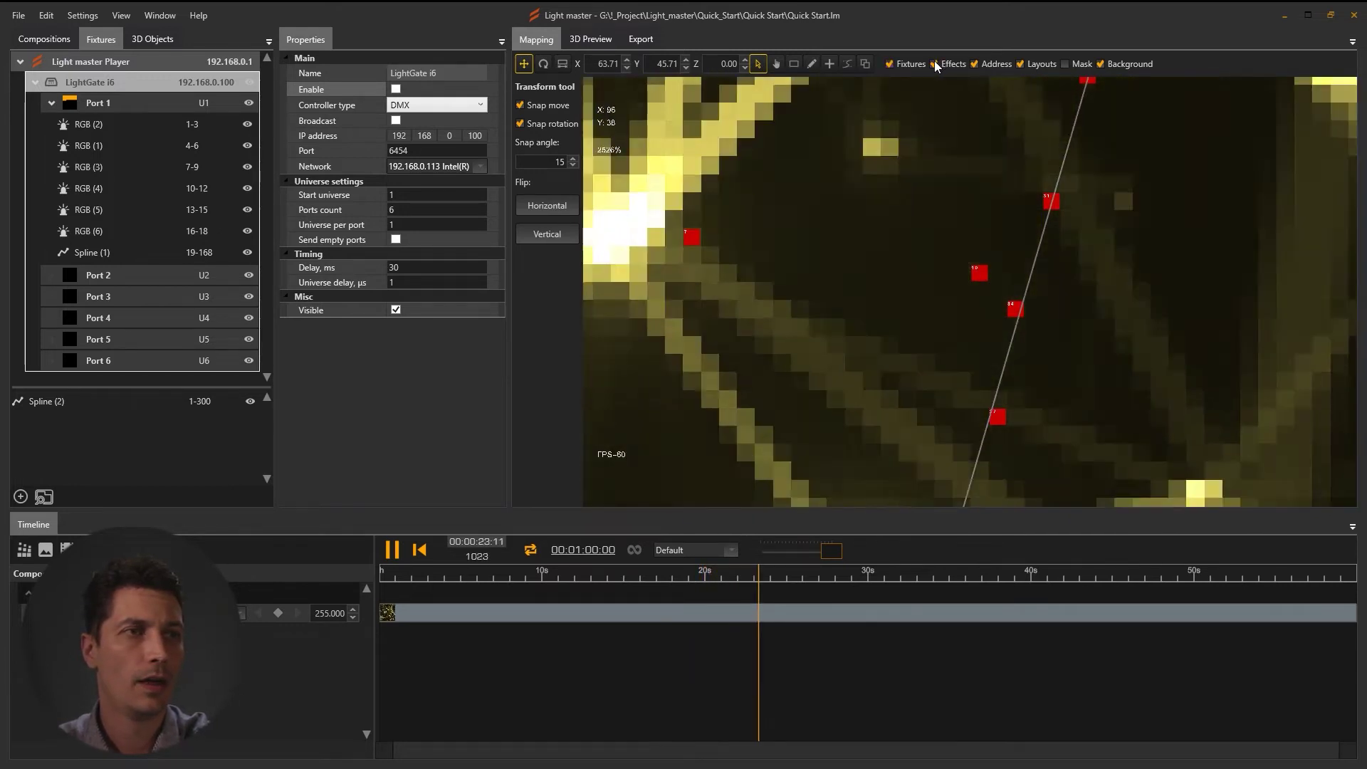
{"action": "left_click", "coordinate": [935, 62]}
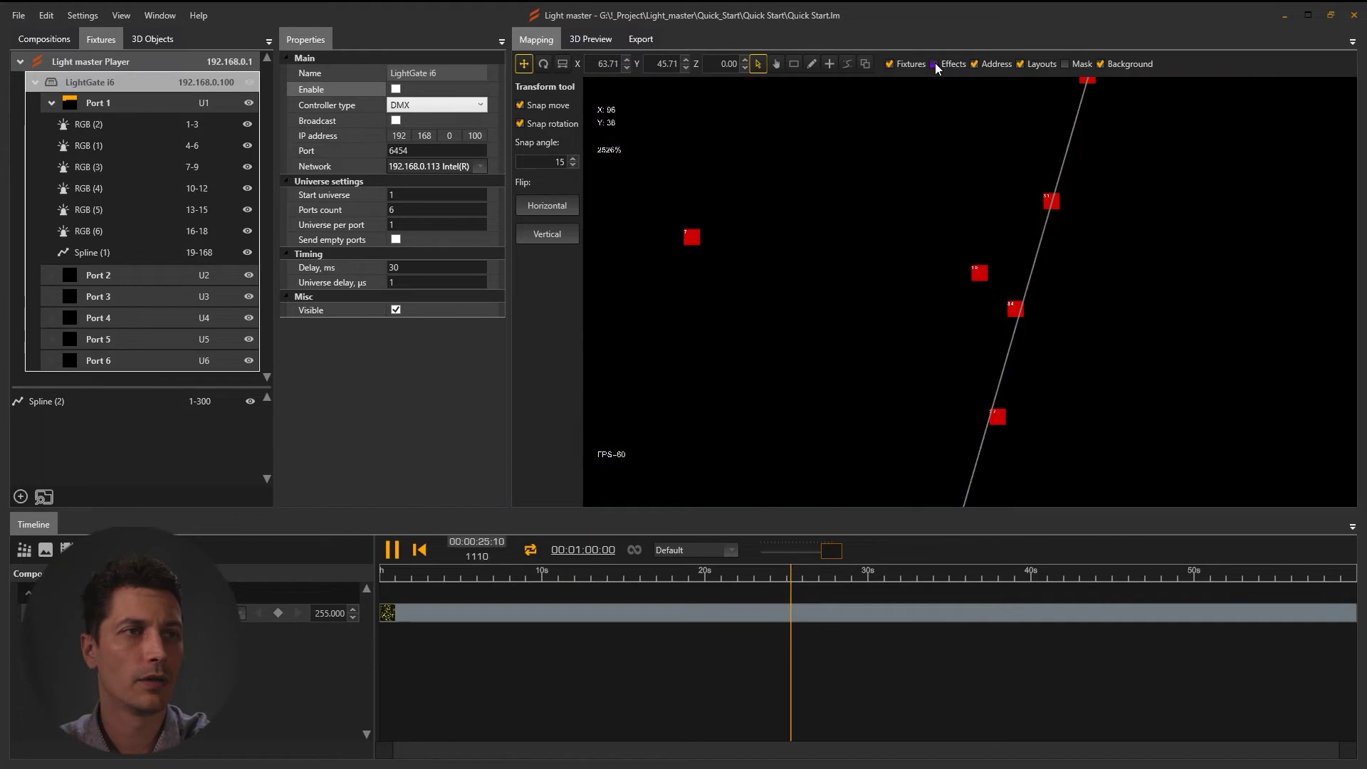
{"action": "left_click", "coordinate": [934, 63]}
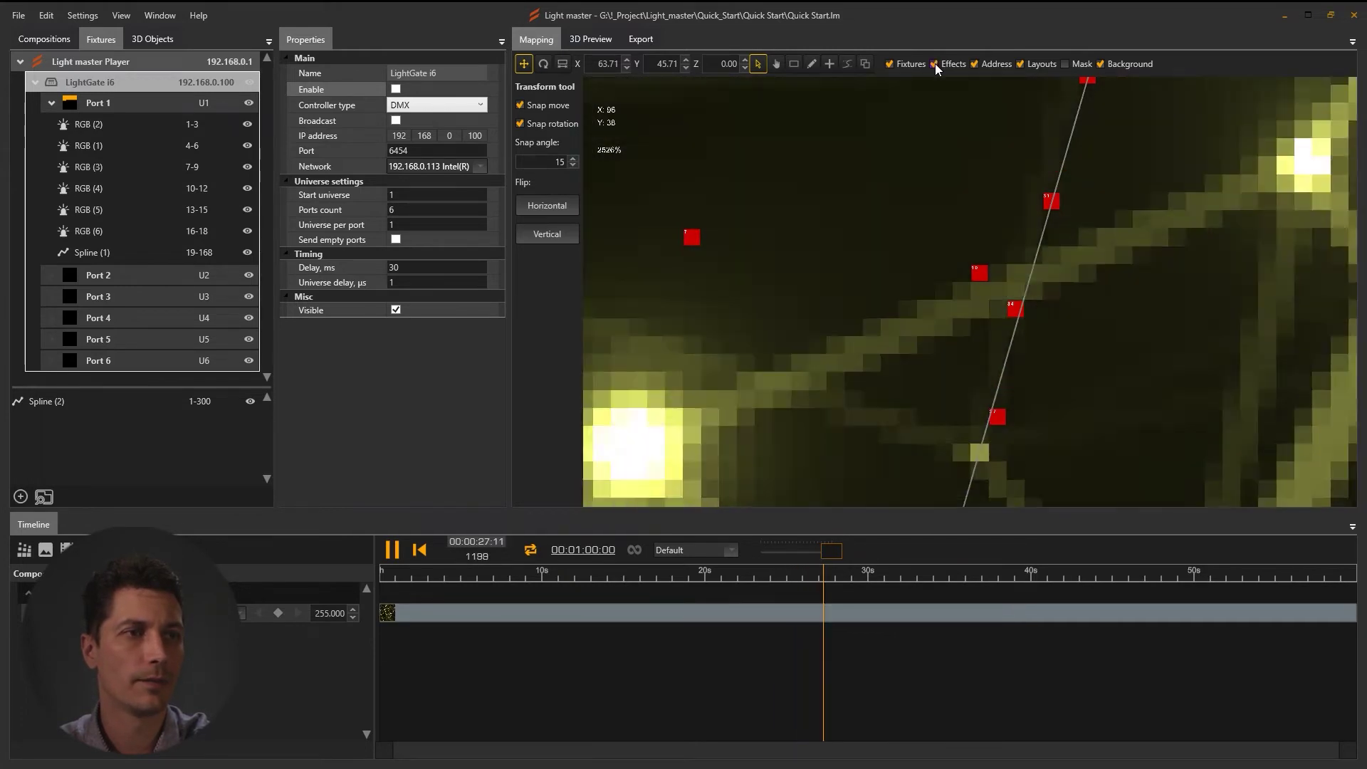
Step: Hide and show again the Address labels and the Layouts outline on the mapping canvas
{"action": "scroll", "coordinate": [799, 265], "scroll_direction": "up", "scroll_amount": 3}
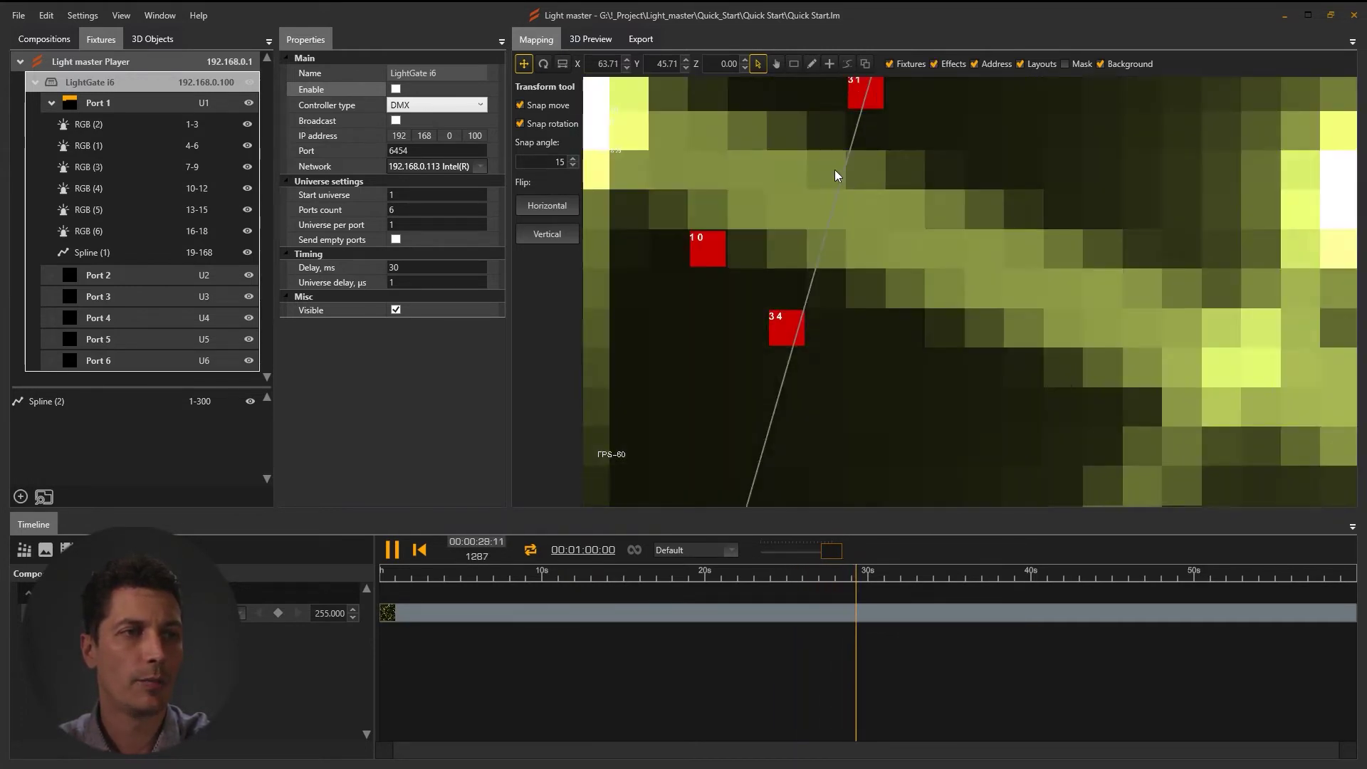
{"action": "left_click", "coordinate": [975, 64]}
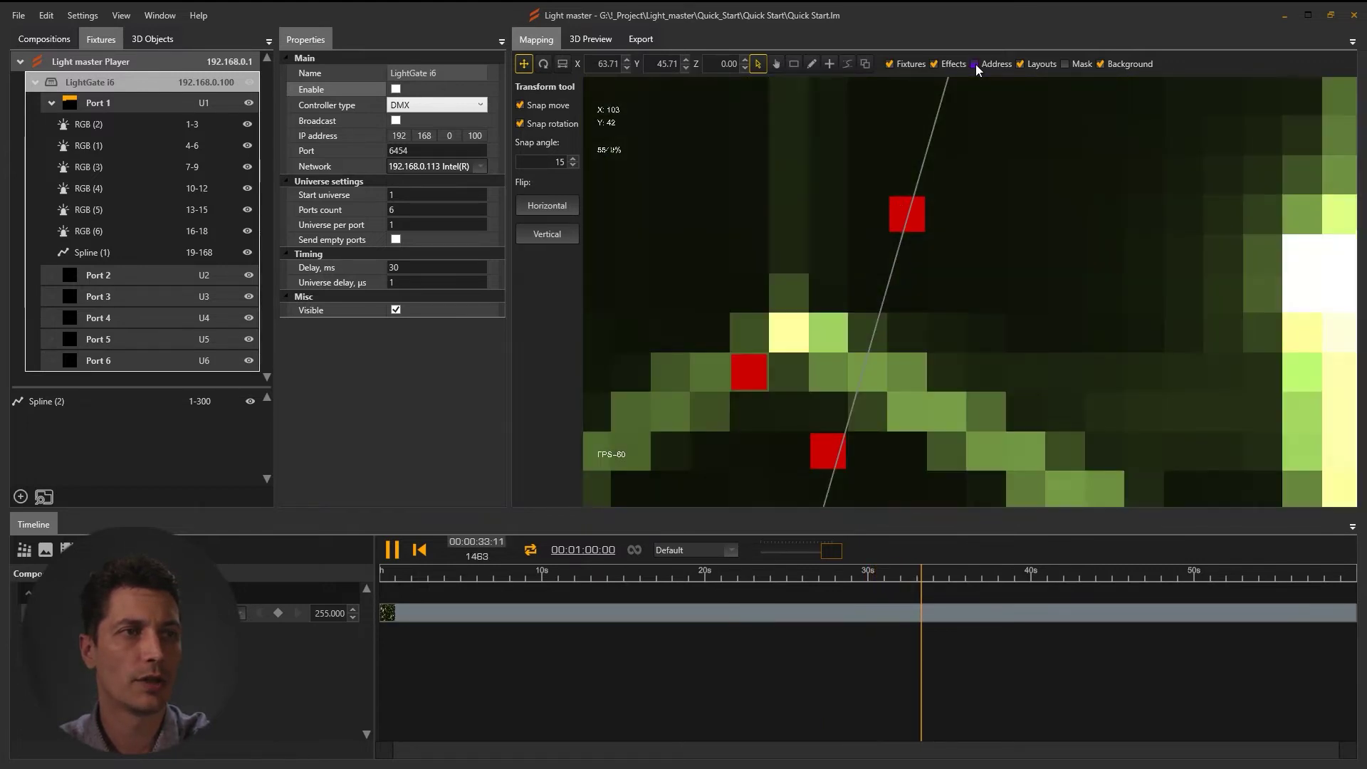
{"action": "left_click", "coordinate": [975, 64]}
{"action": "left_click_drag", "start_coordinate": [991, 182], "coordinate": [974, 327]}
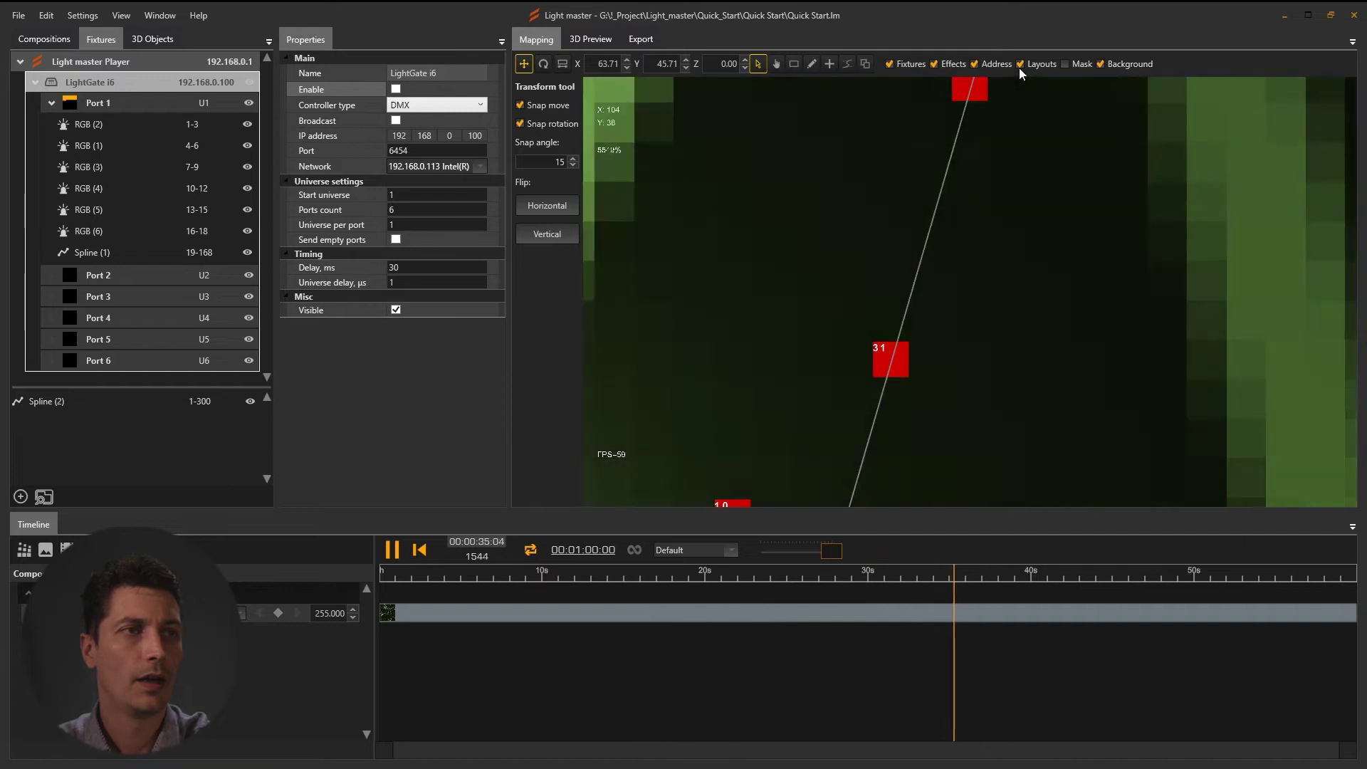
{"action": "scroll", "coordinate": [1041, 272], "scroll_direction": "down", "scroll_amount": 6}
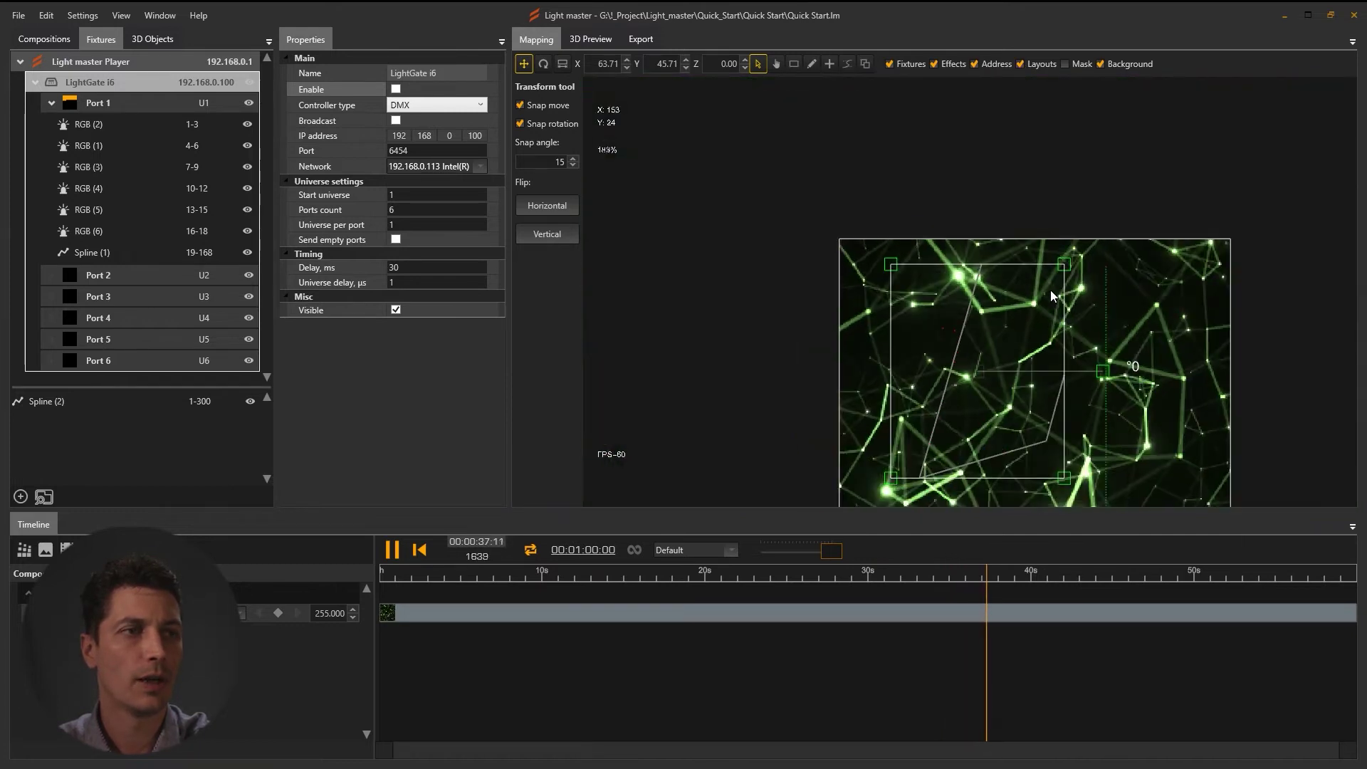
{"action": "left_click_drag", "start_coordinate": [734, 155], "coordinate": [808, 242]}
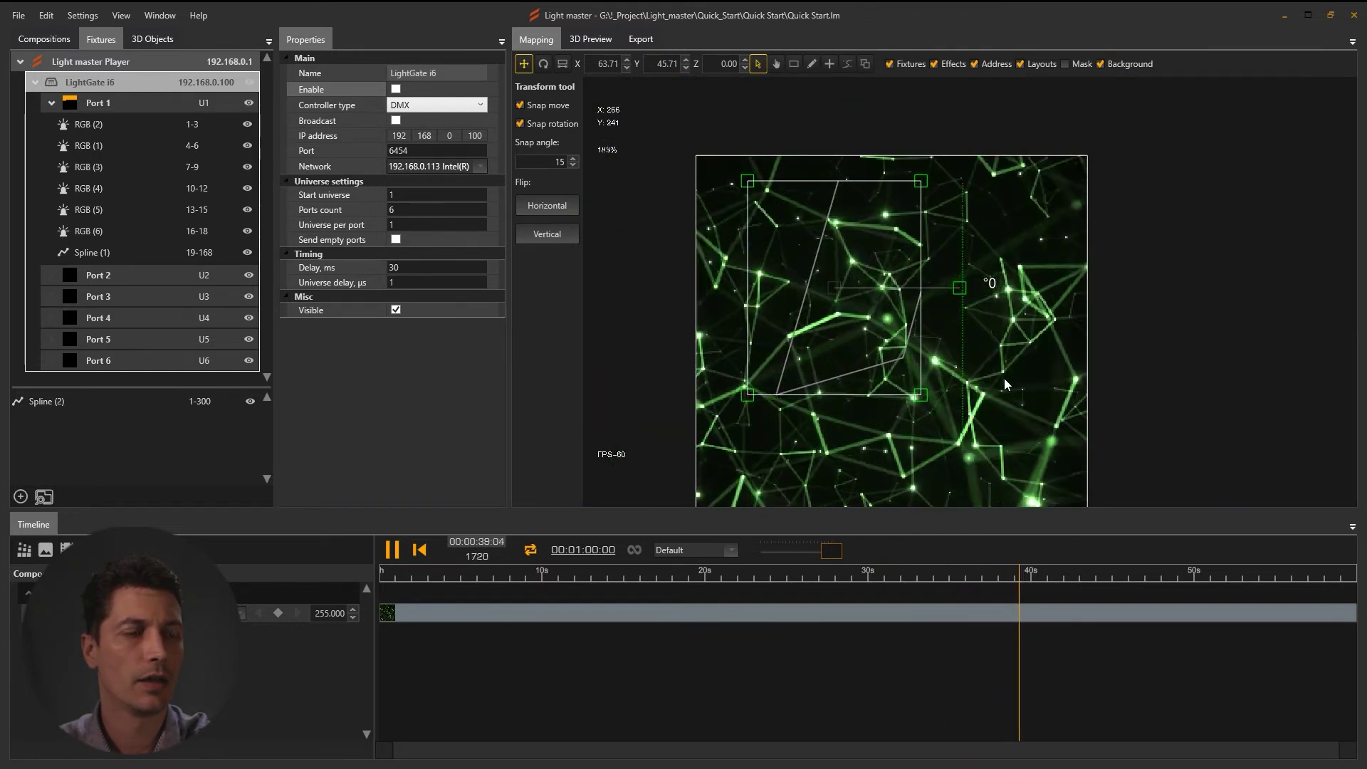
{"action": "left_click_drag", "start_coordinate": [1004, 378], "coordinate": [967, 290]}
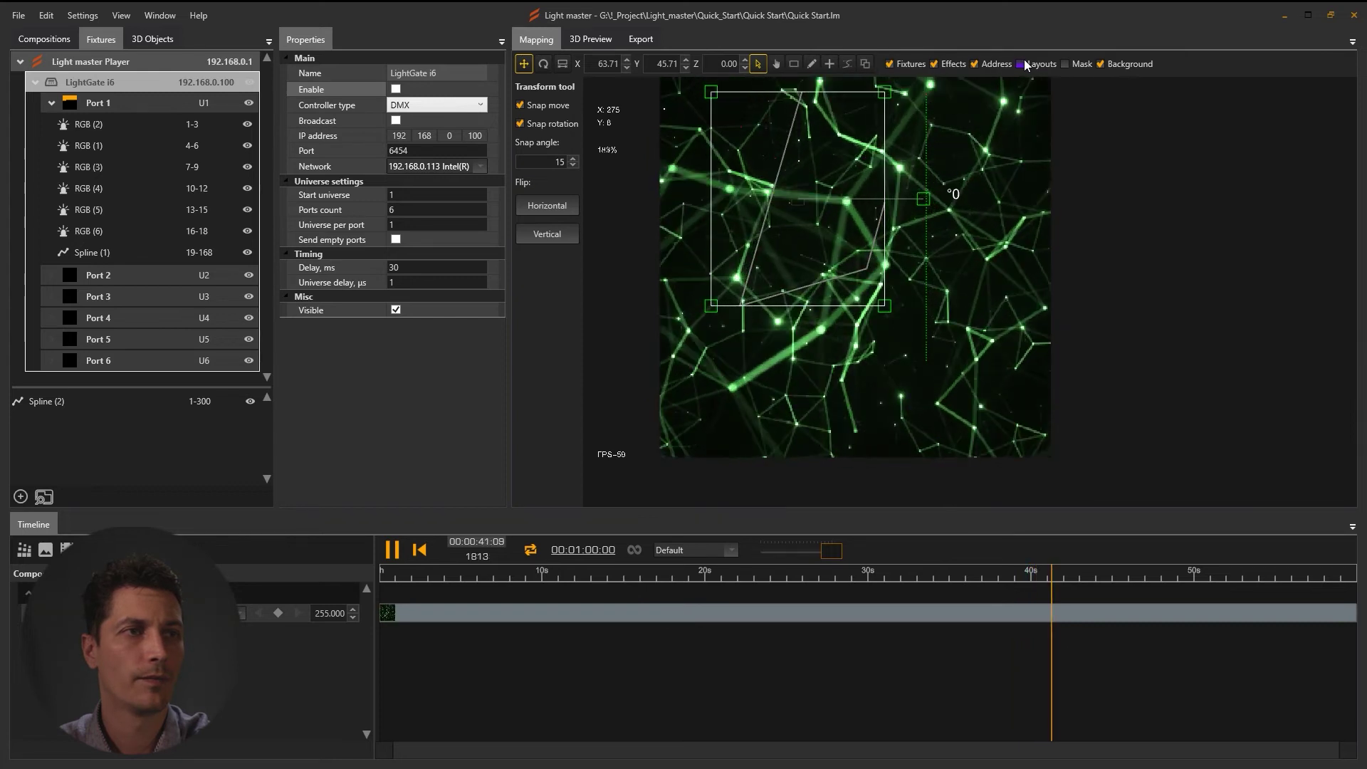
{"action": "left_click_drag", "start_coordinate": [1091, 133], "coordinate": [1132, 211]}
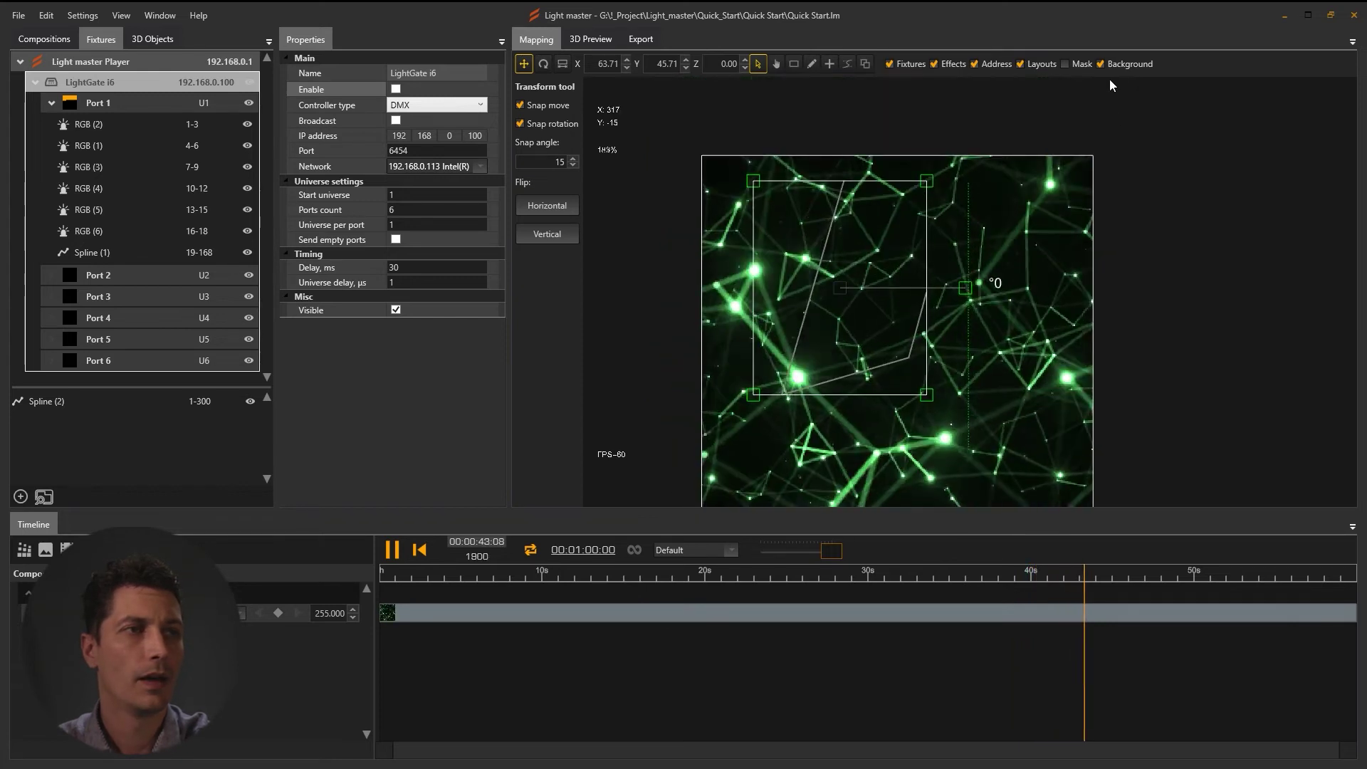
Step: Turn on the Mask display and turn off Fixtures, Effects, Address, Layouts and Background so only the mask is shown
{"action": "left_click", "coordinate": [1065, 63]}
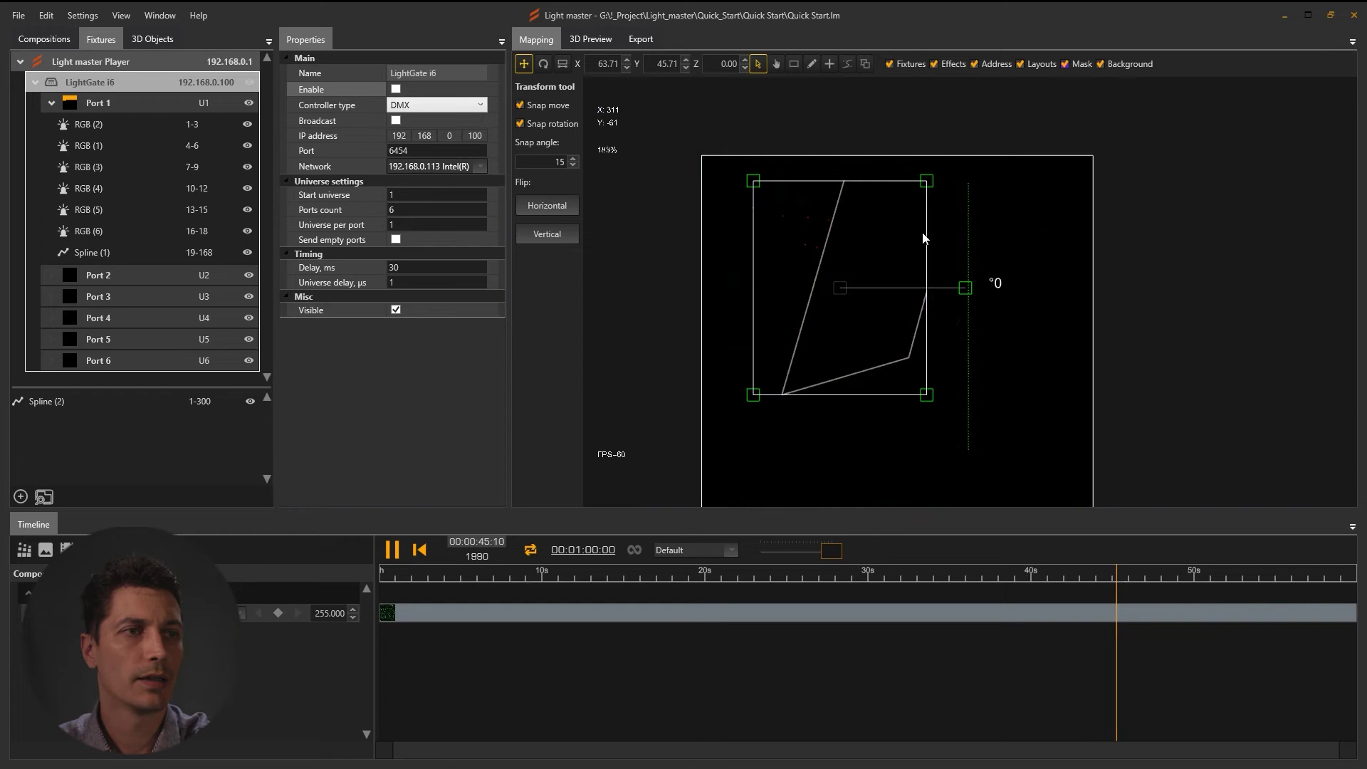
{"action": "left_click_drag", "start_coordinate": [899, 280], "coordinate": [945, 279]}
{"action": "scroll", "coordinate": [908, 217], "scroll_direction": "up", "scroll_amount": 5}
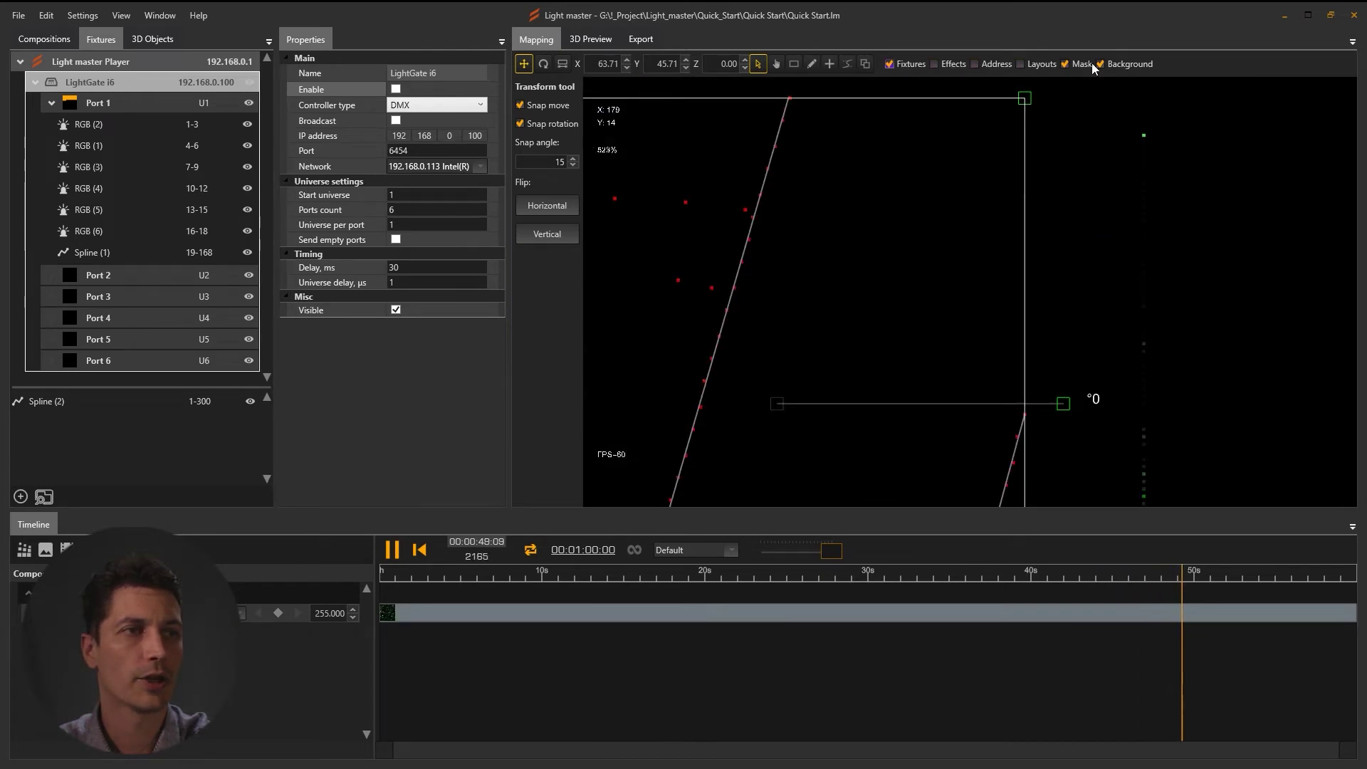
{"action": "scroll", "coordinate": [971, 292], "scroll_direction": "up", "scroll_amount": 4}
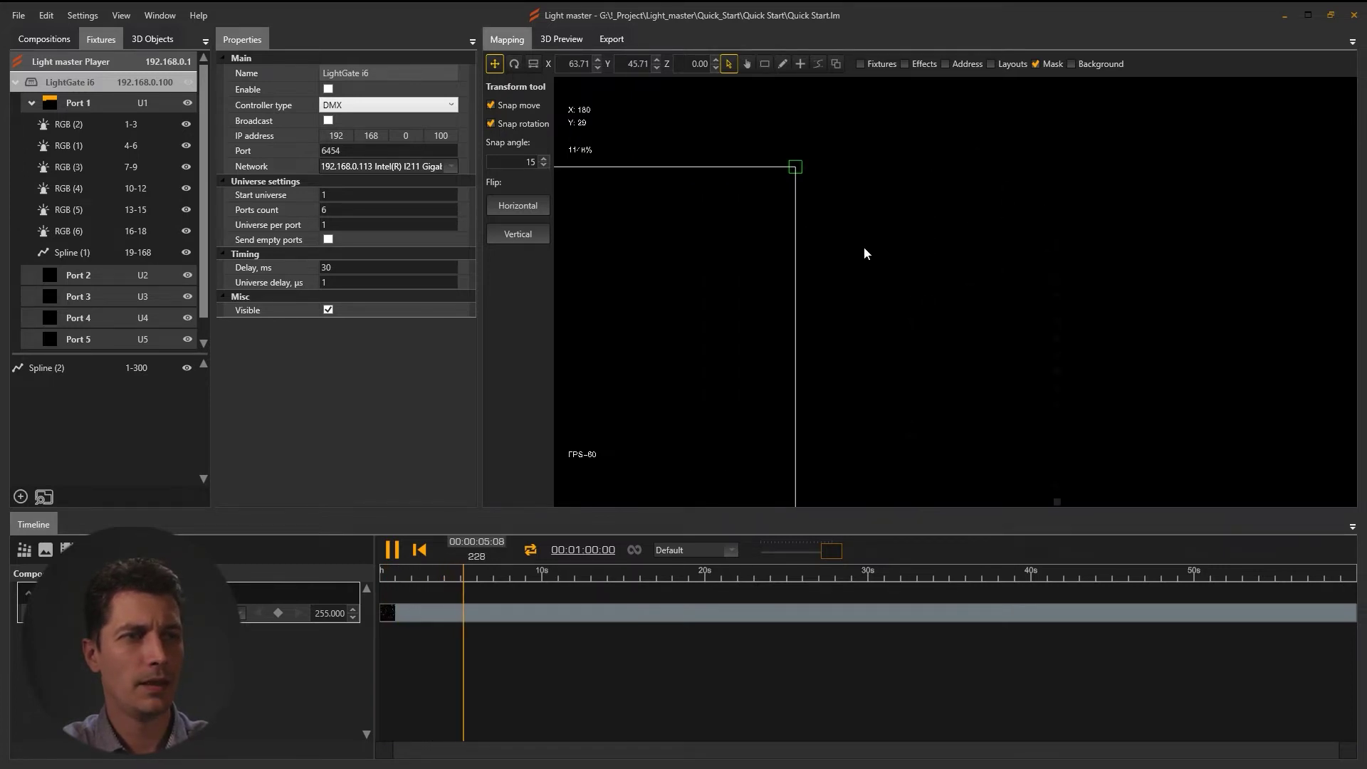
{"action": "scroll", "coordinate": [865, 249], "scroll_direction": "down", "scroll_amount": 3}
{"action": "scroll", "coordinate": [864, 253], "scroll_direction": "down", "scroll_amount": 2}
{"action": "left_click_drag", "start_coordinate": [906, 342], "coordinate": [885, 198]}
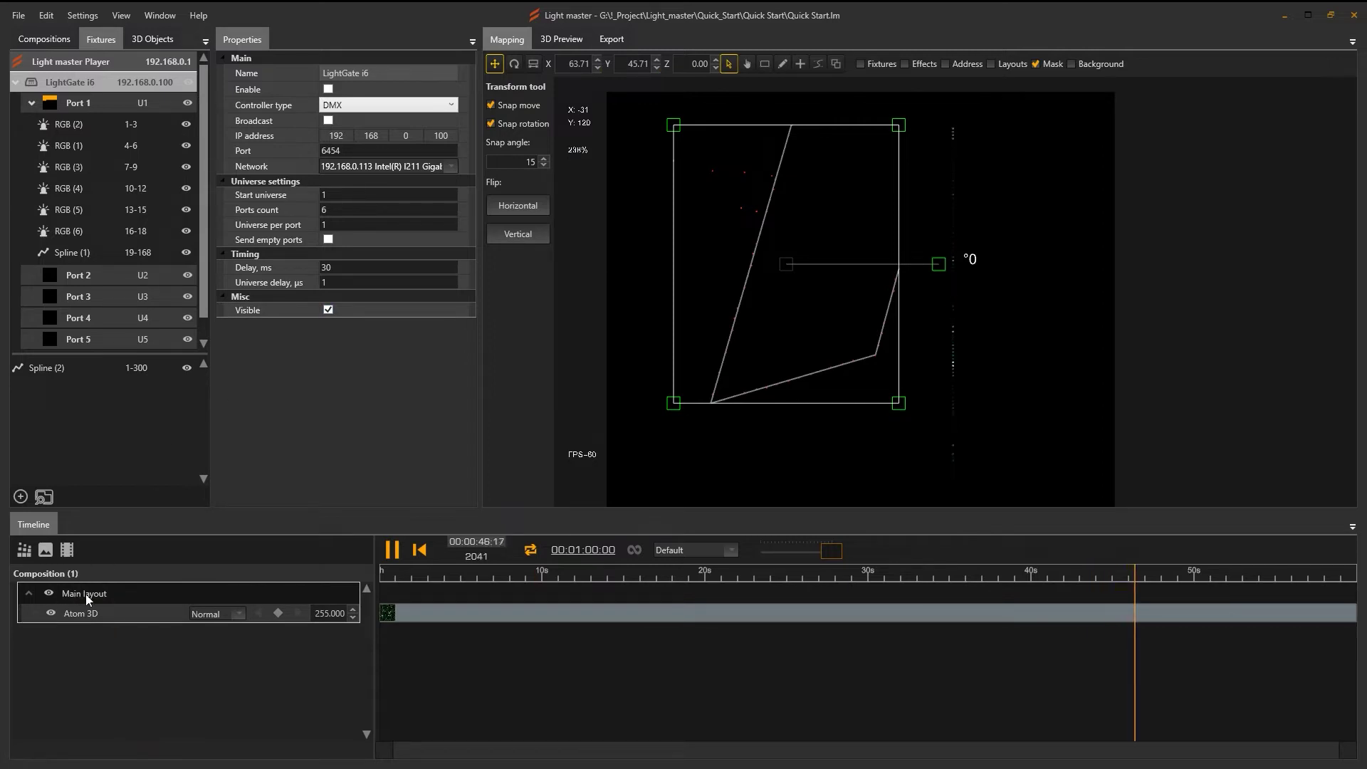
Step: Turn on the Layouts display and enable Show image for the background of the Main layout
{"action": "left_click", "coordinate": [1018, 352]}
{"action": "left_click", "coordinate": [992, 64]}
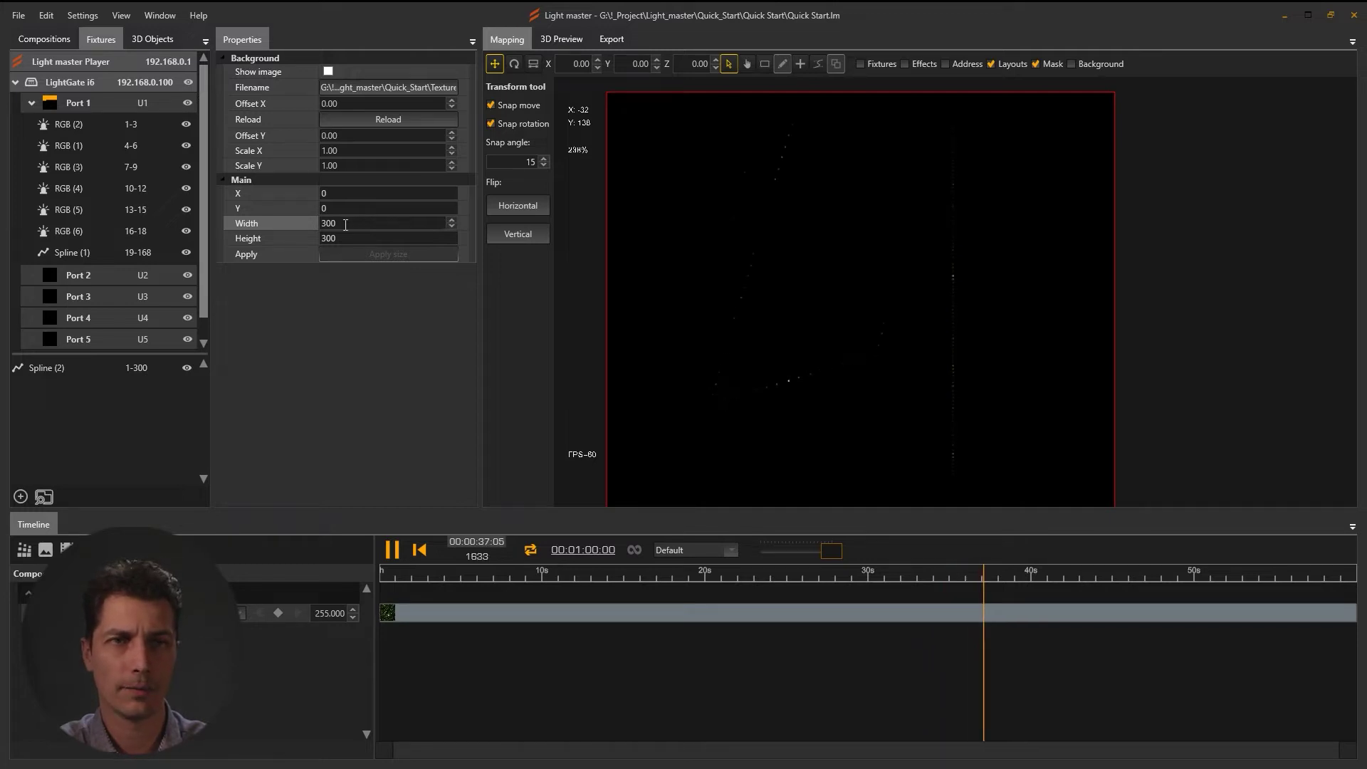
{"action": "left_click", "coordinate": [377, 87]}
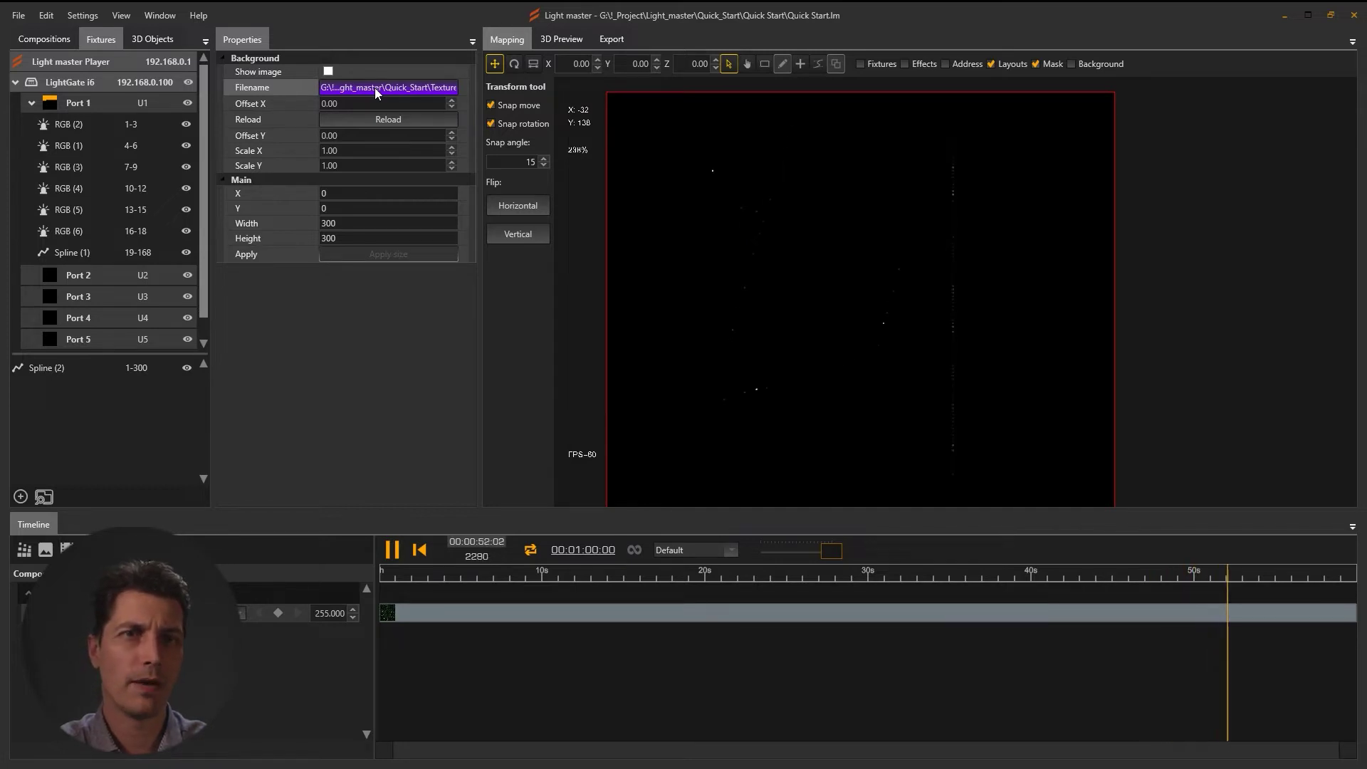
{"action": "left_click", "coordinate": [365, 88]}
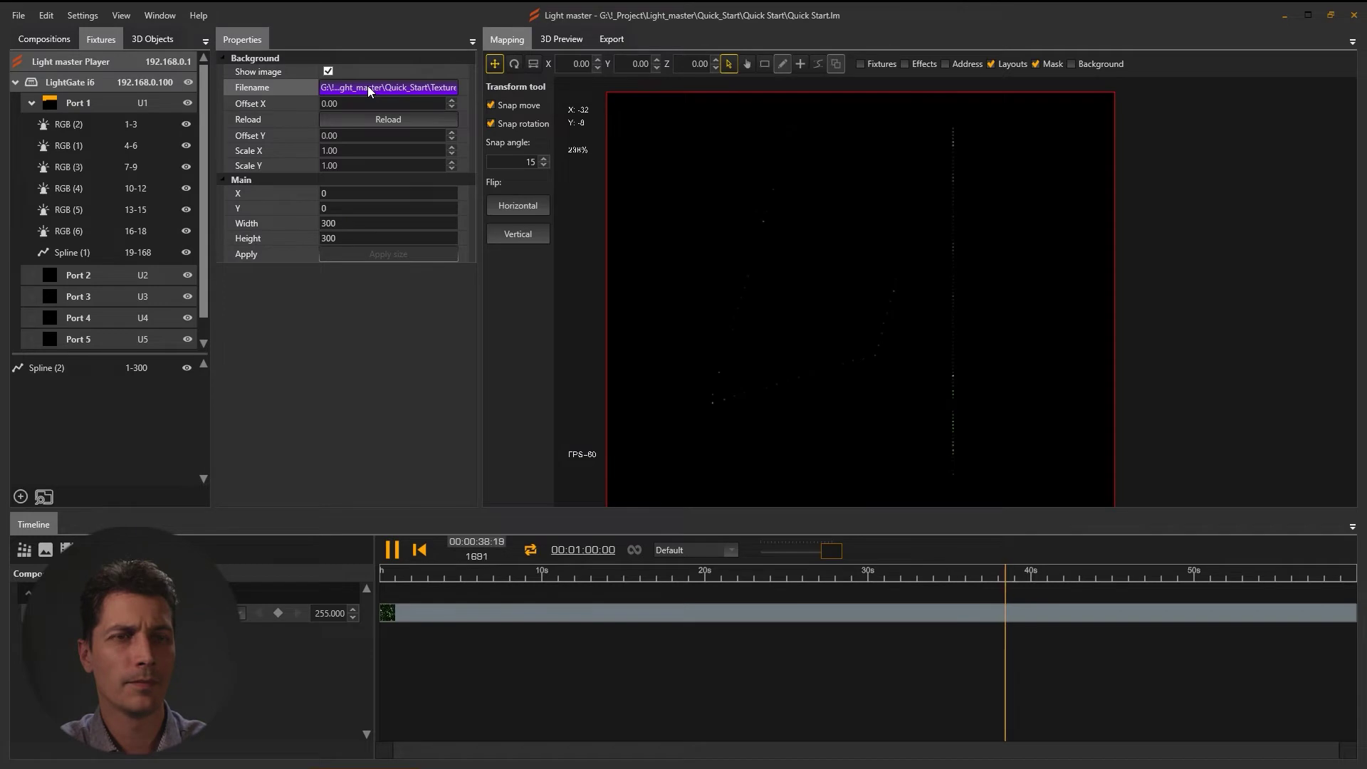
{"action": "left_click", "coordinate": [843, 142]}
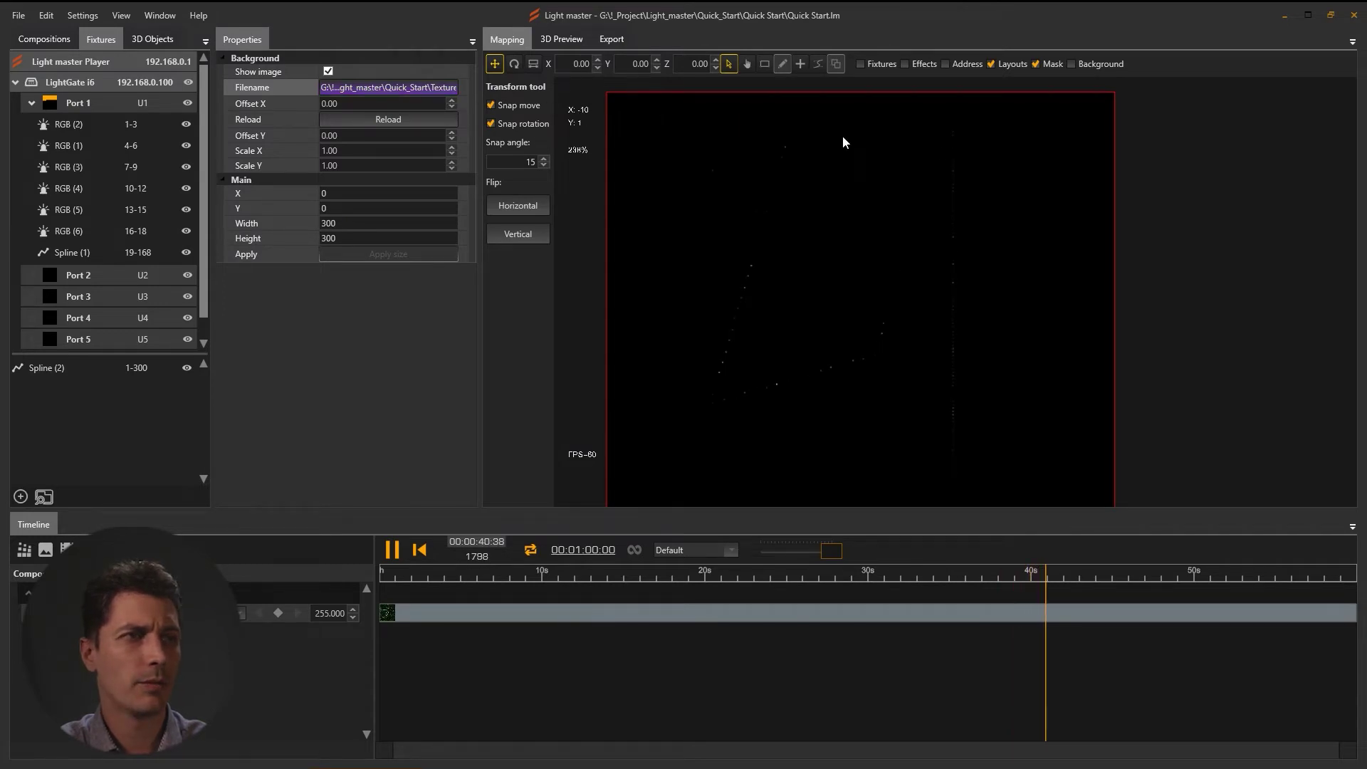
Step: Turn on the Background display on the mapping canvas
{"action": "left_click", "coordinate": [1071, 65]}
{"action": "left_click", "coordinate": [1071, 64]}
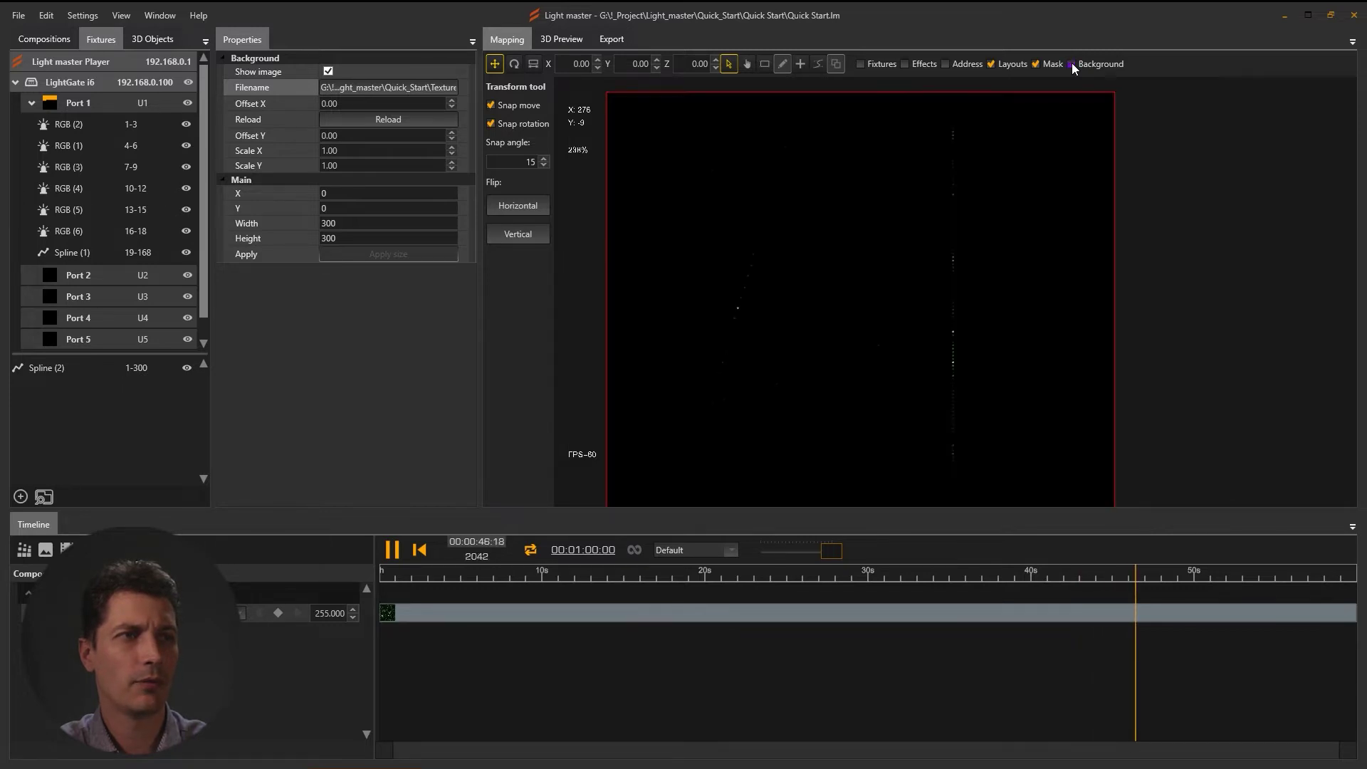
{"action": "left_click", "coordinate": [1072, 64]}
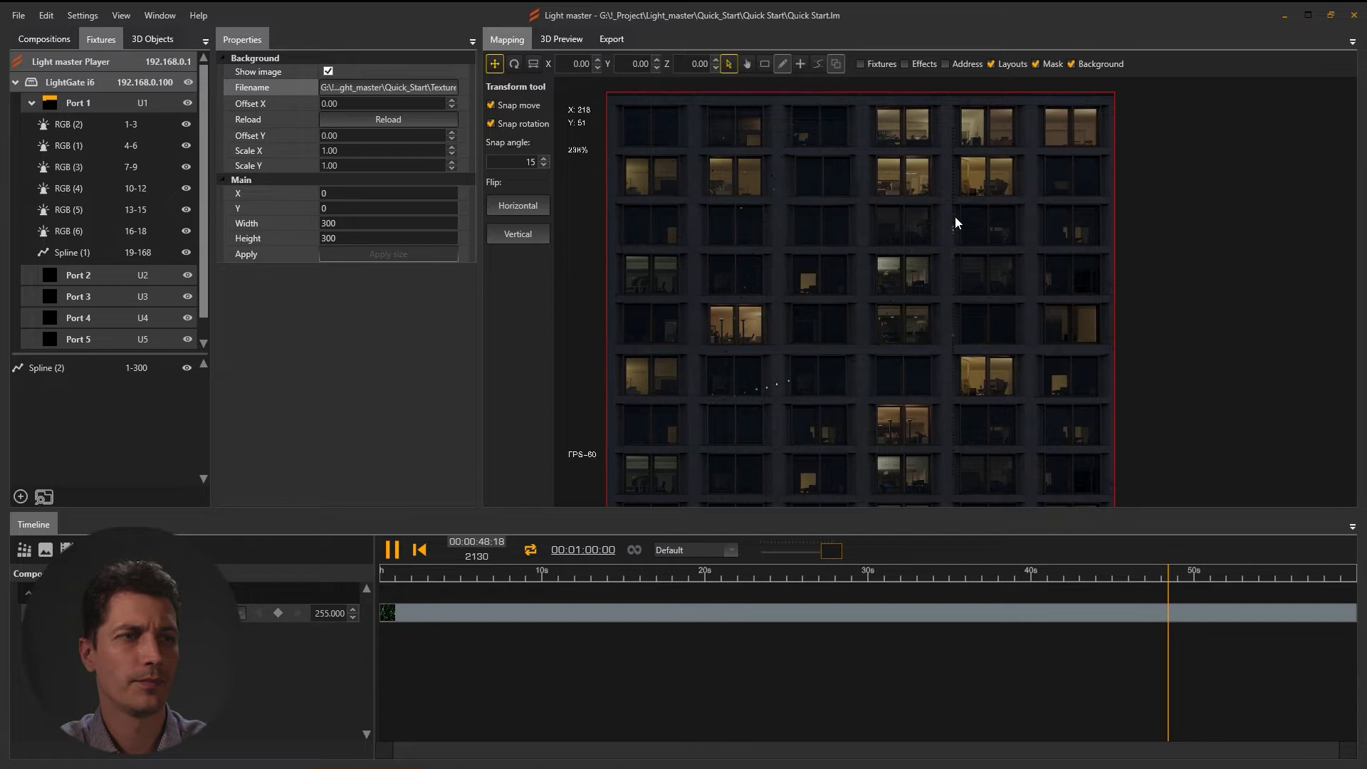
Step: Create a 2D layout about 91 by 76 over the upper-left windows of the building background
{"action": "scroll", "coordinate": [954, 228], "scroll_direction": "up", "scroll_amount": 5}
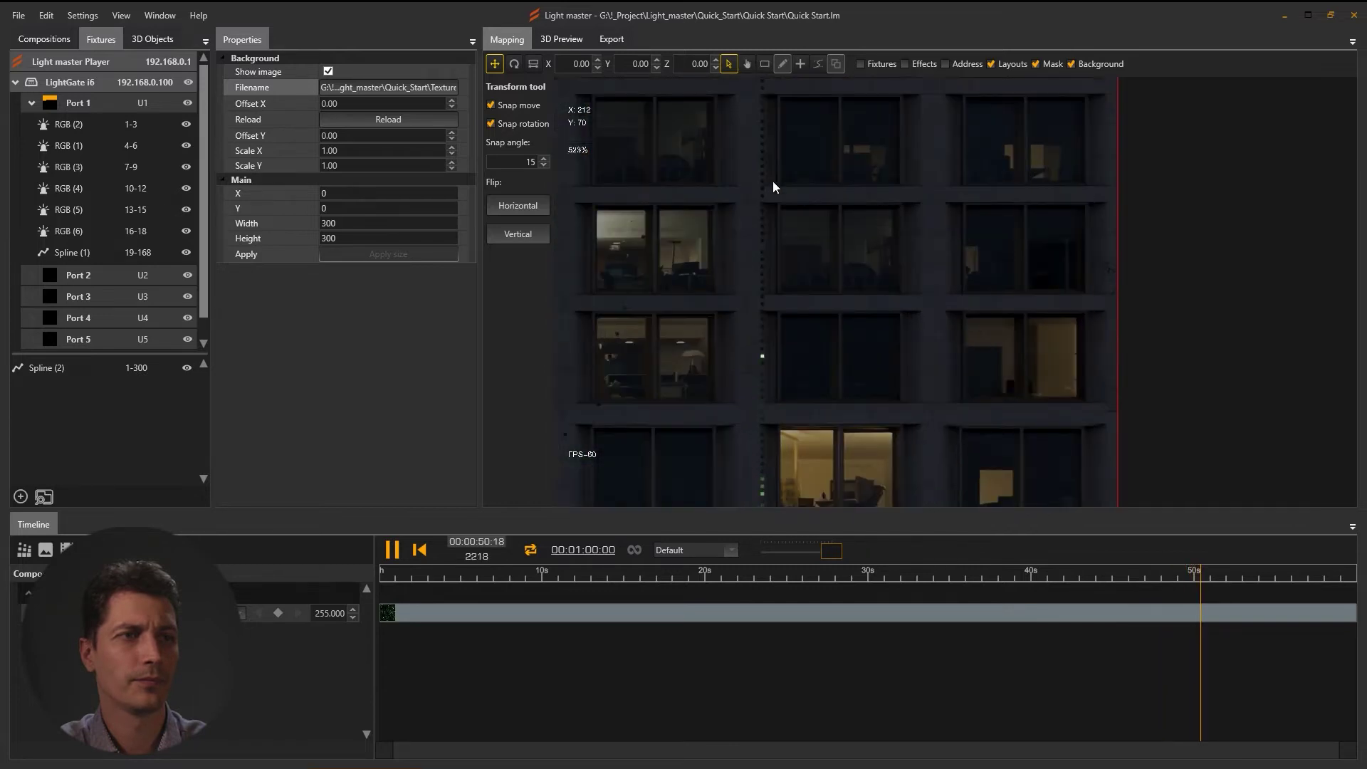
{"action": "left_click_drag", "start_coordinate": [856, 279], "coordinate": [918, 339]}
{"action": "left_click_drag", "start_coordinate": [921, 217], "coordinate": [1117, 318]}
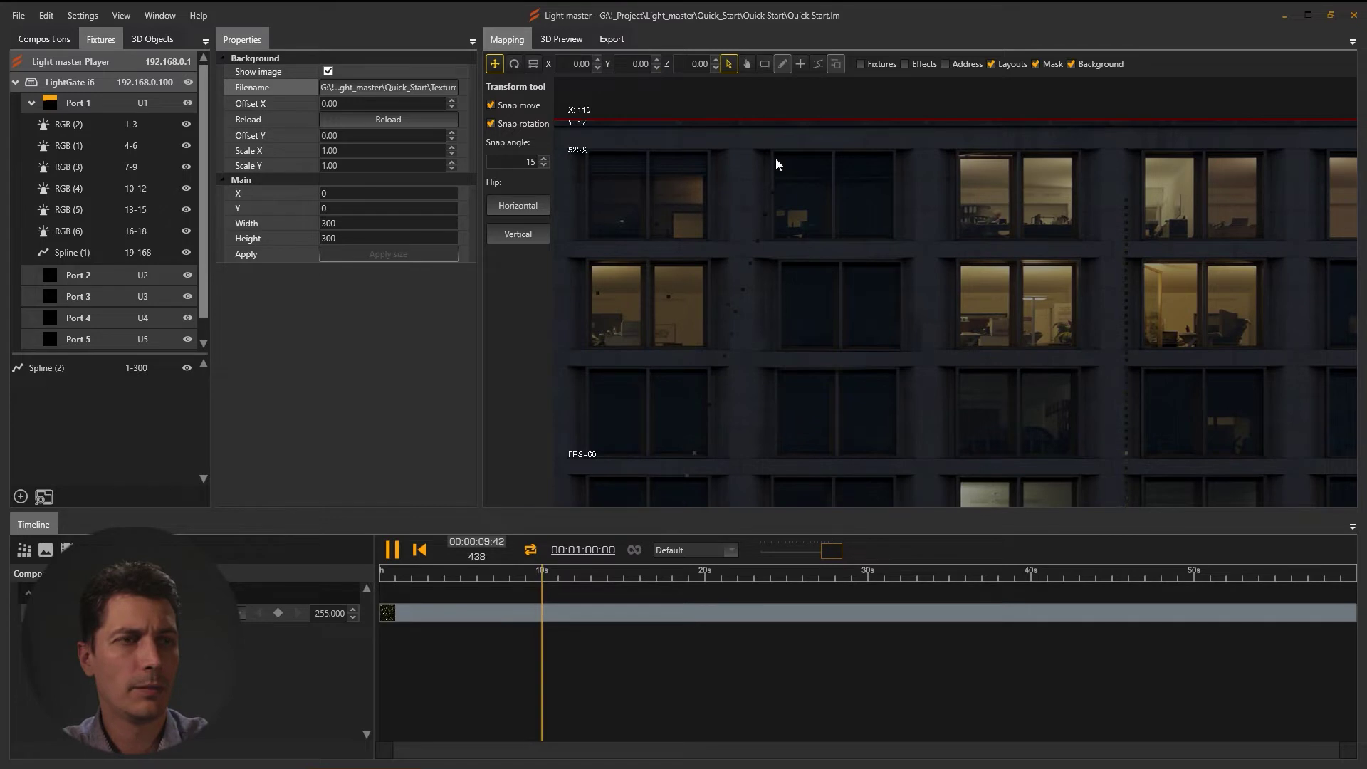
{"action": "left_click", "coordinate": [764, 63]}
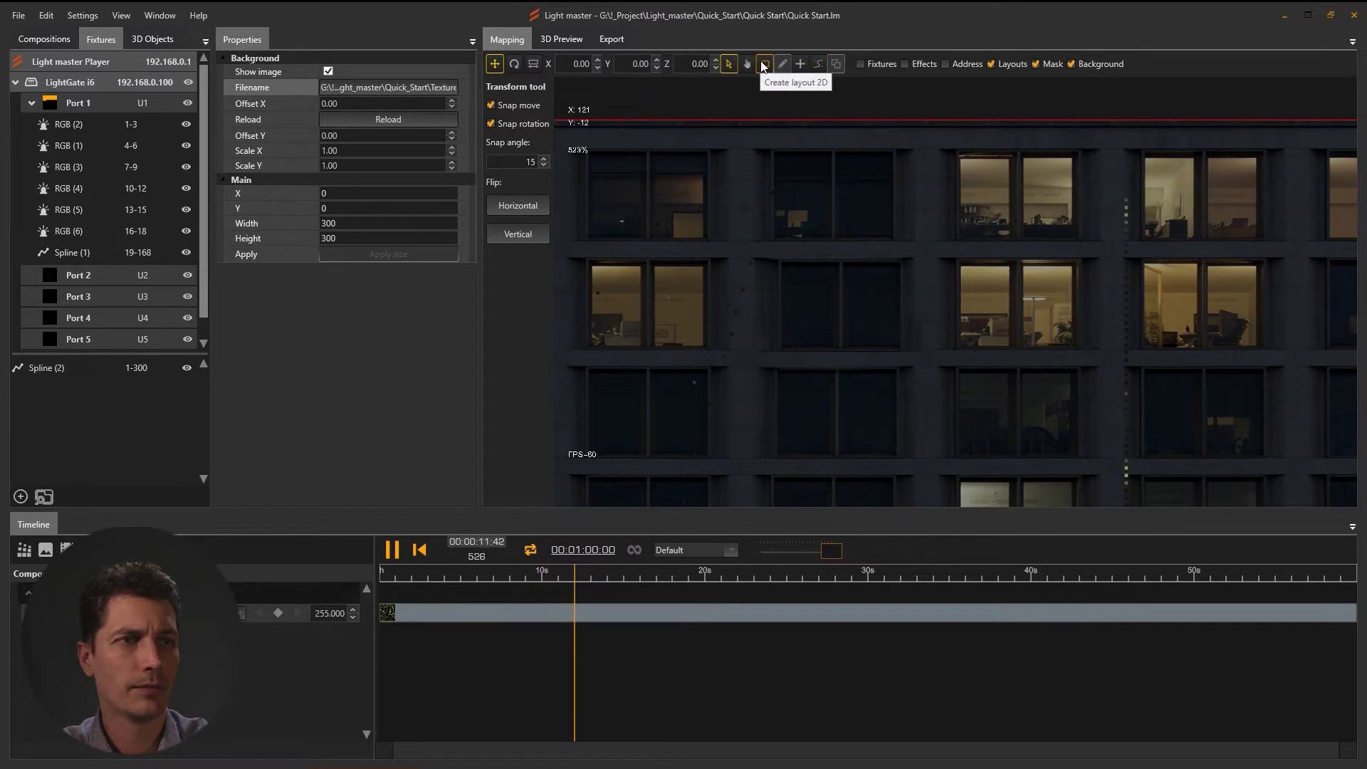
{"action": "scroll", "coordinate": [758, 215], "scroll_direction": "down", "scroll_amount": 4}
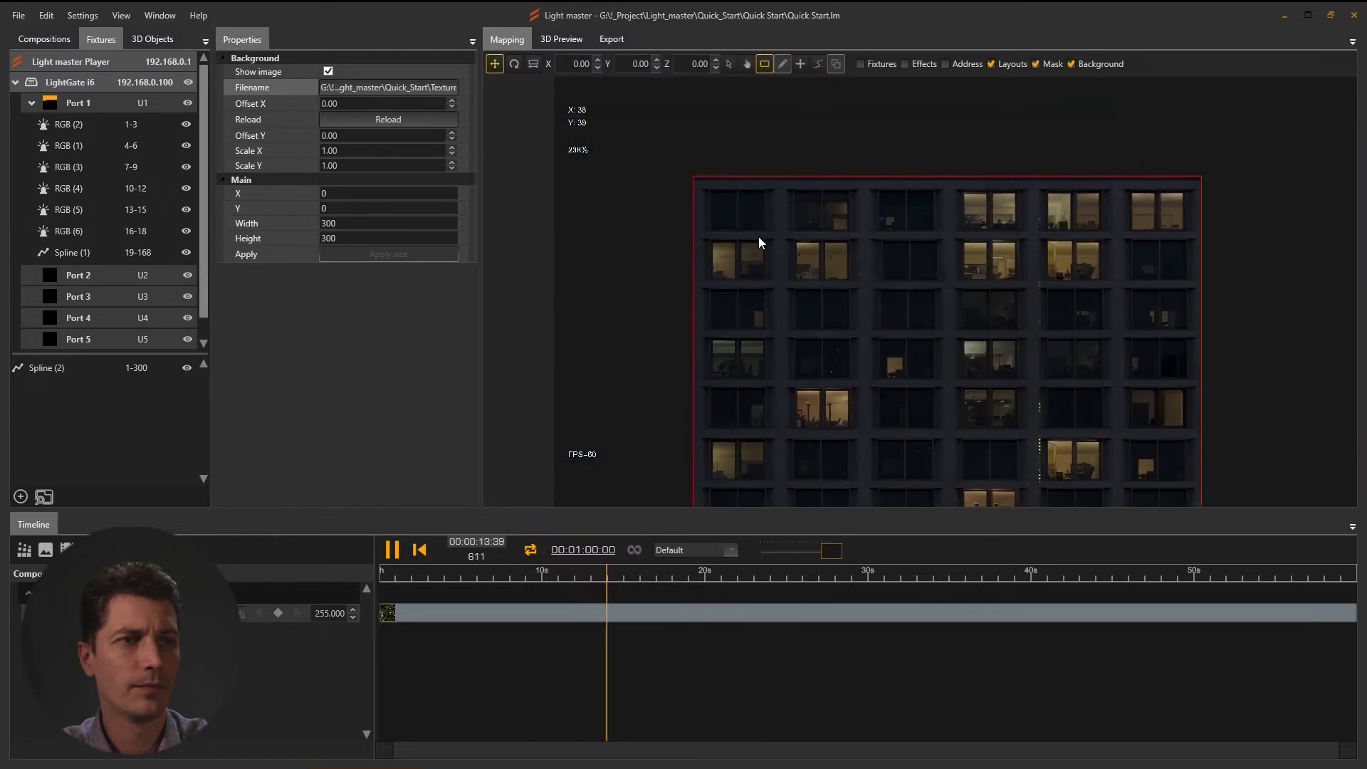
{"action": "mouse_move", "coordinate": [750, 228]}
{"action": "left_mouse_down"}
{"action": "mouse_move", "coordinate": [884, 345]}
{"action": "mouse_move", "coordinate": [933, 366]}
{"action": "mouse_move", "coordinate": [904, 357]}
{"action": "left_mouse_up"}
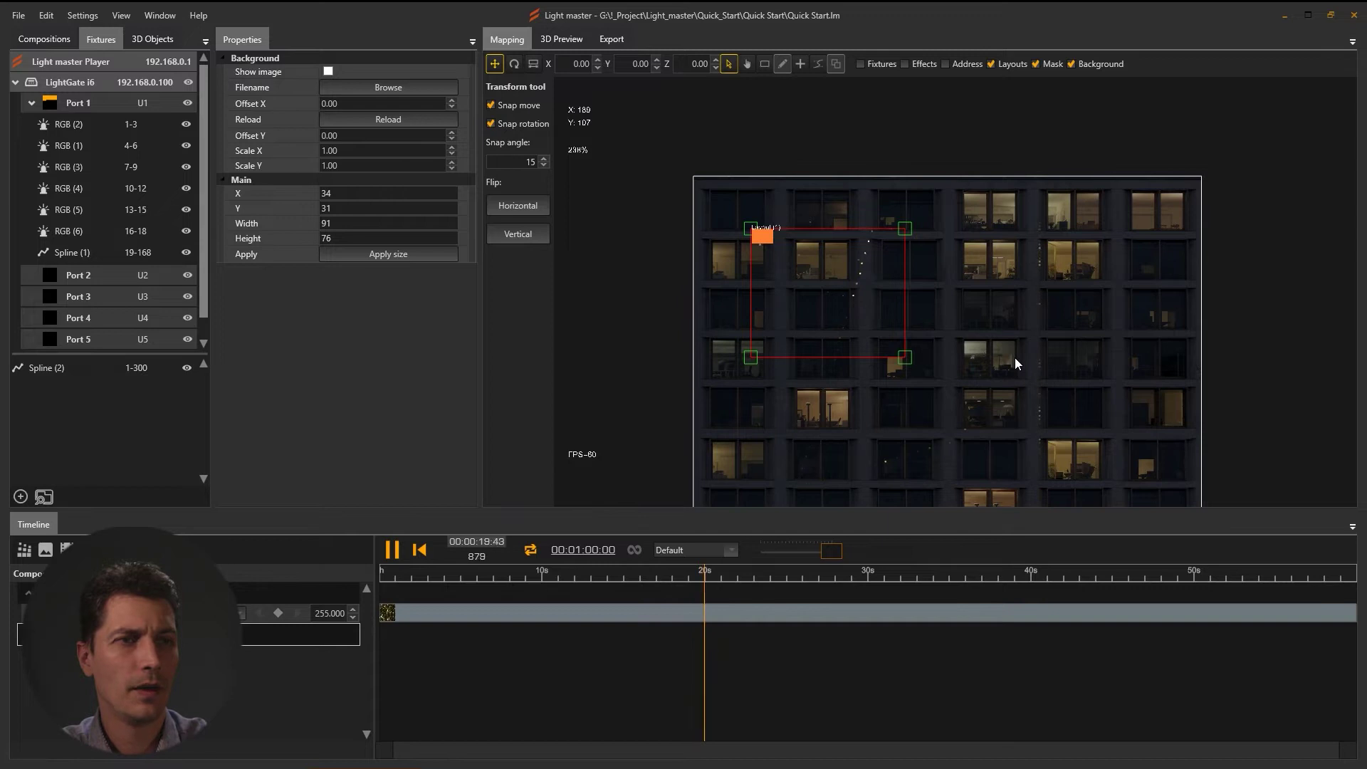
Step: Position the new layout in the main layout's upper-left corner at X 0 and Y 0
{"action": "left_click_drag", "start_coordinate": [1019, 358], "coordinate": [937, 293]}
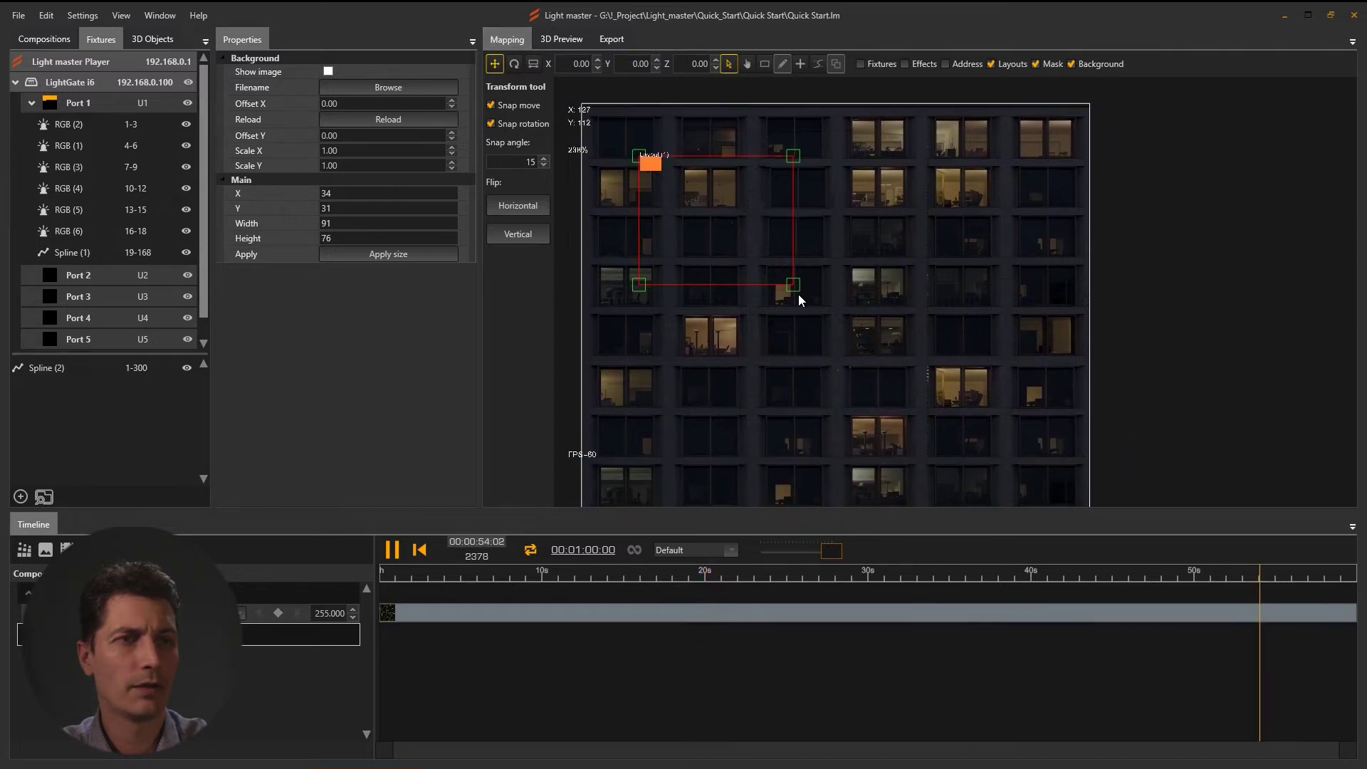
{"action": "mouse_move", "coordinate": [649, 163]}
{"action": "left_mouse_down"}
{"action": "mouse_move", "coordinate": [687, 165]}
{"action": "mouse_move", "coordinate": [666, 183]}
{"action": "mouse_move", "coordinate": [651, 157]}
{"action": "mouse_move", "coordinate": [696, 176]}
{"action": "mouse_move", "coordinate": [655, 154]}
{"action": "left_mouse_up"}
{"action": "left_click", "coordinate": [423, 188]}
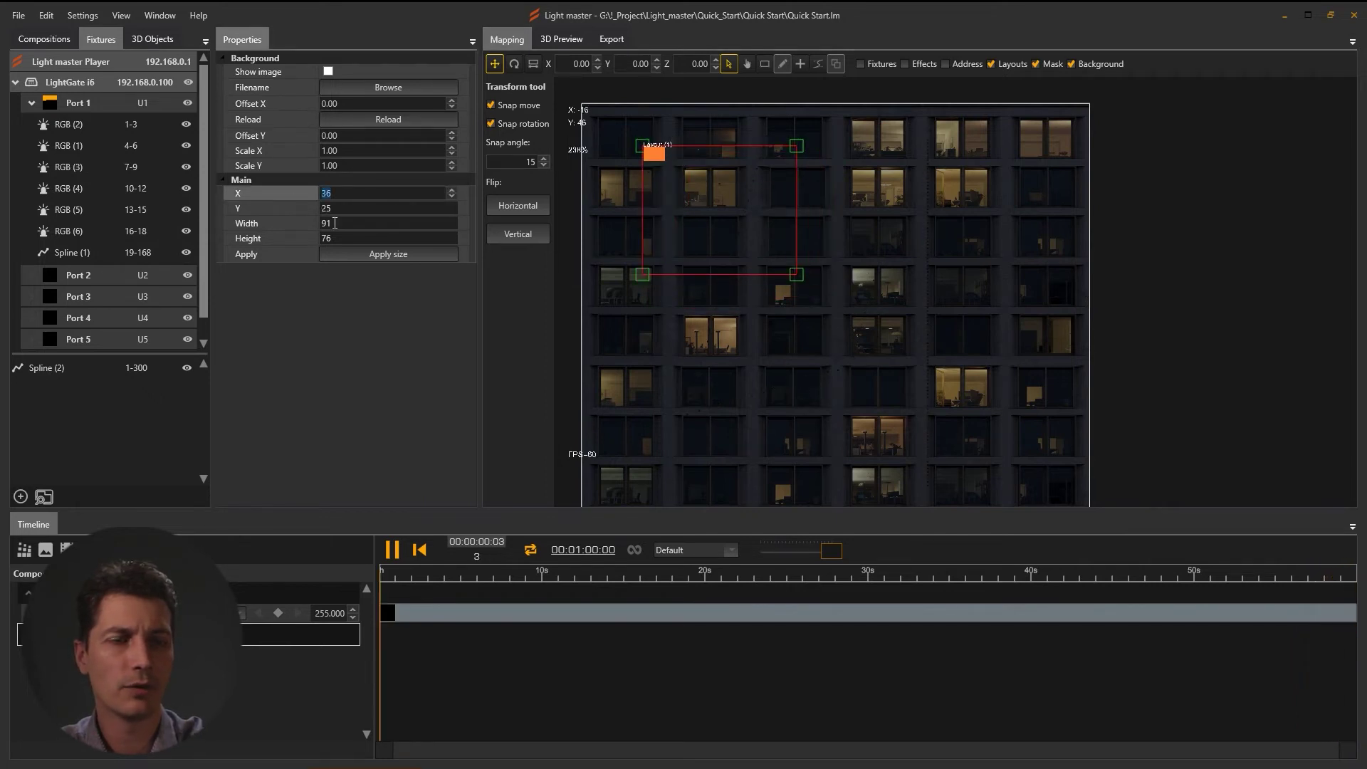
{"action": "type", "text": "0"}
{"action": "key", "text": "Tab"}
{"action": "type", "text": "0"}
{"action": "key", "text": "Tab"}
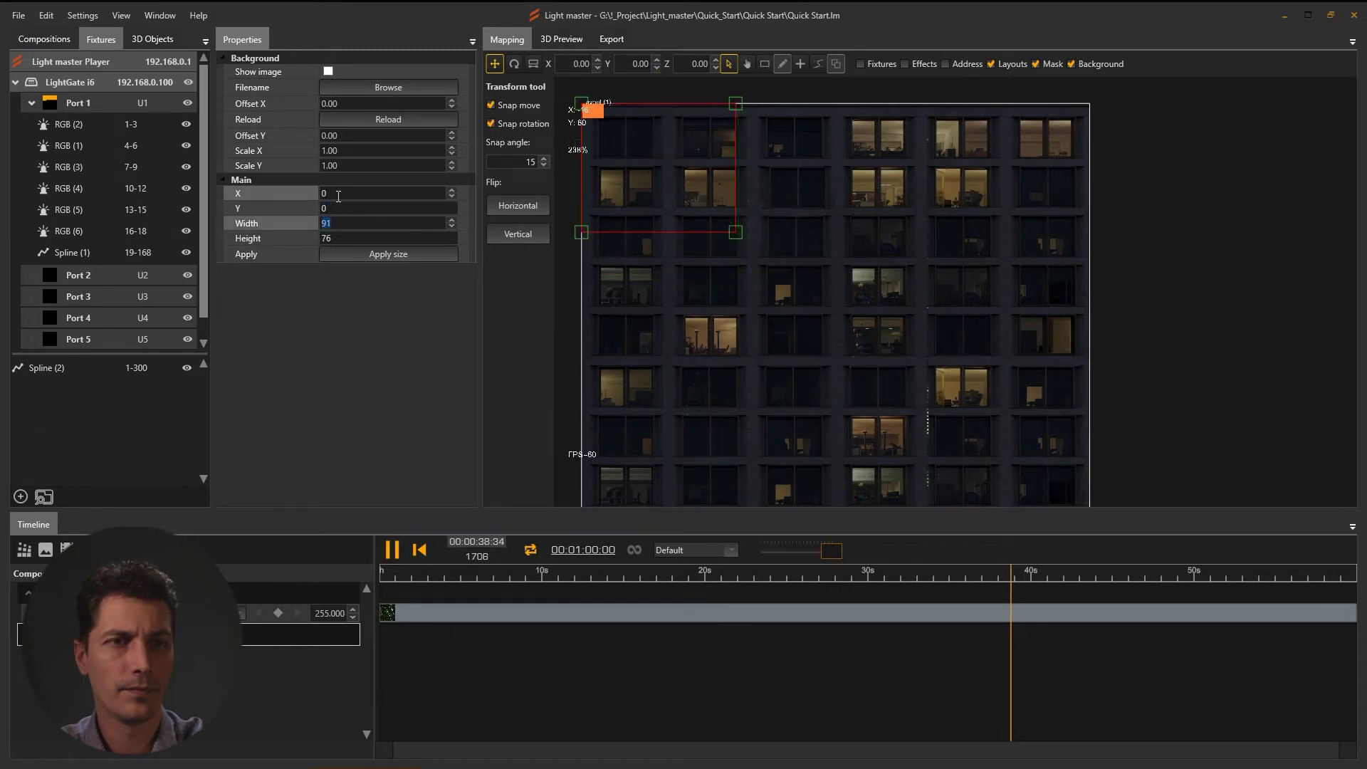
Step: Set the new layout's width and height to 200
{"action": "type", "text": "200"}
{"action": "key", "text": "Tab"}
{"action": "type", "text": "200"}
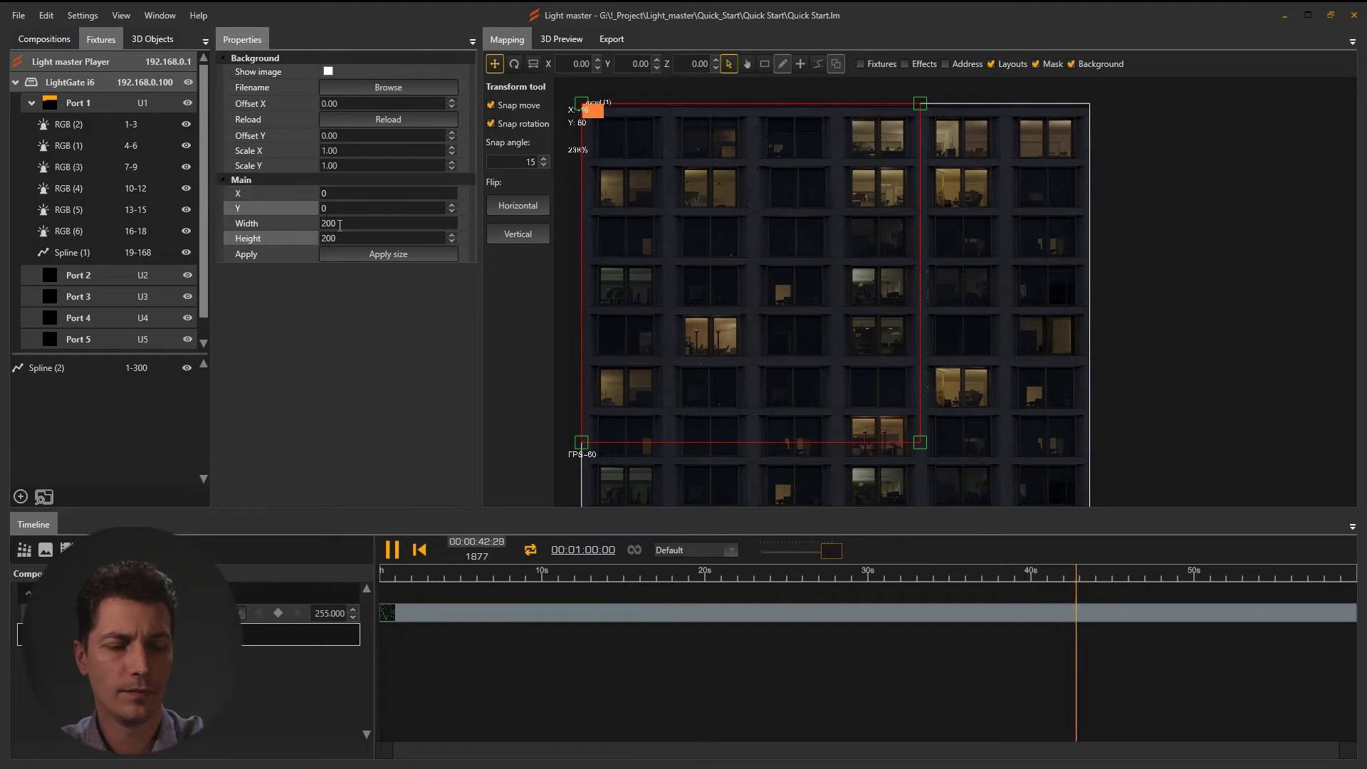
Step: Set the corner layout's width and height to 100
{"action": "left_click", "coordinate": [294, 225]}
{"action": "type", "text": "100"}
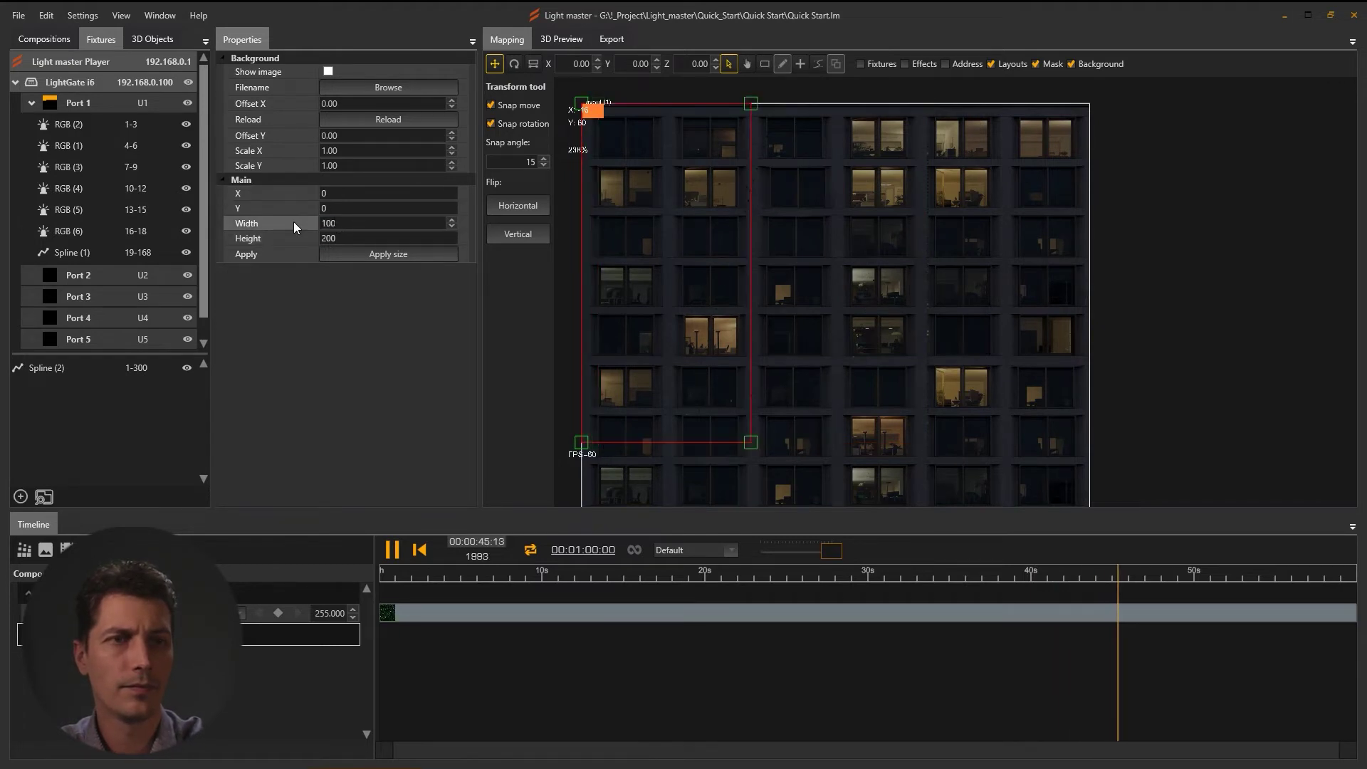
{"action": "key", "text": "Tab"}
{"action": "type", "text": "100"}
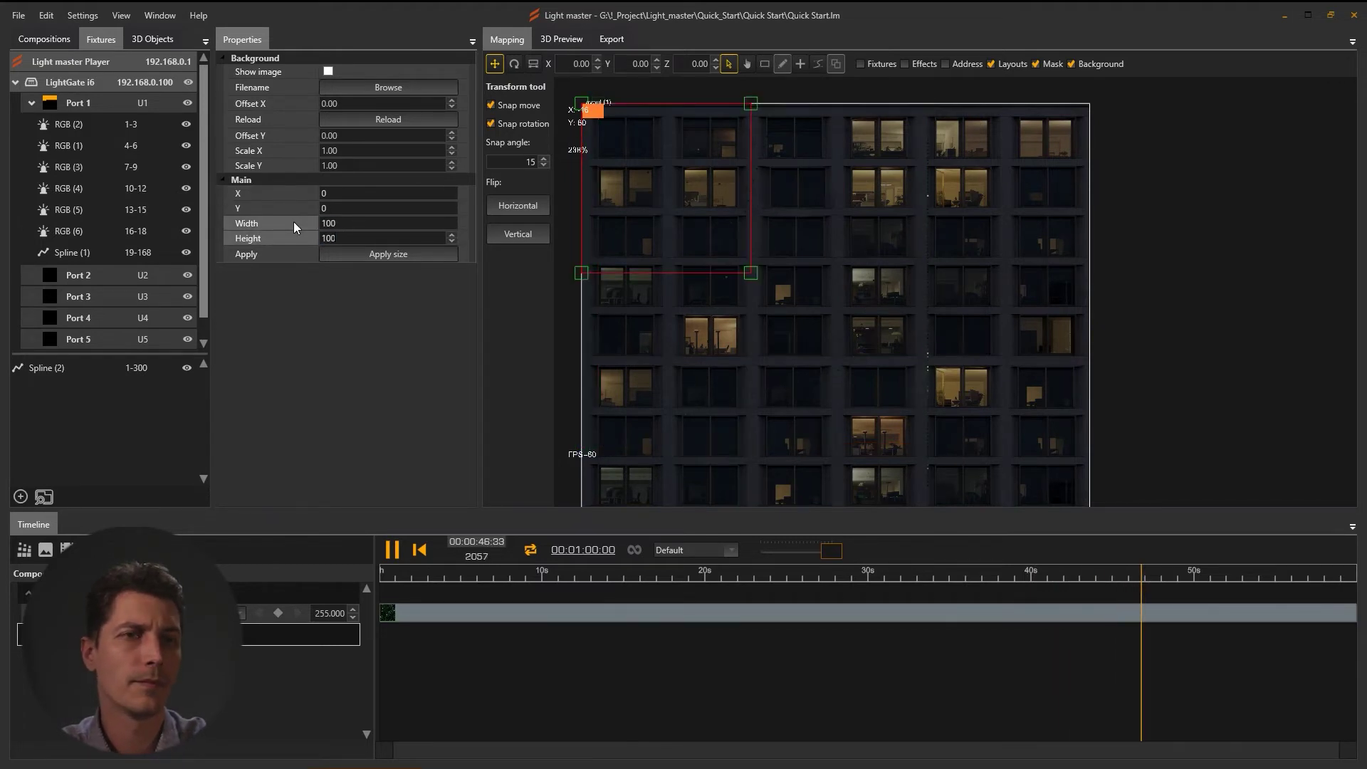
{"action": "left_click", "coordinate": [338, 208]}
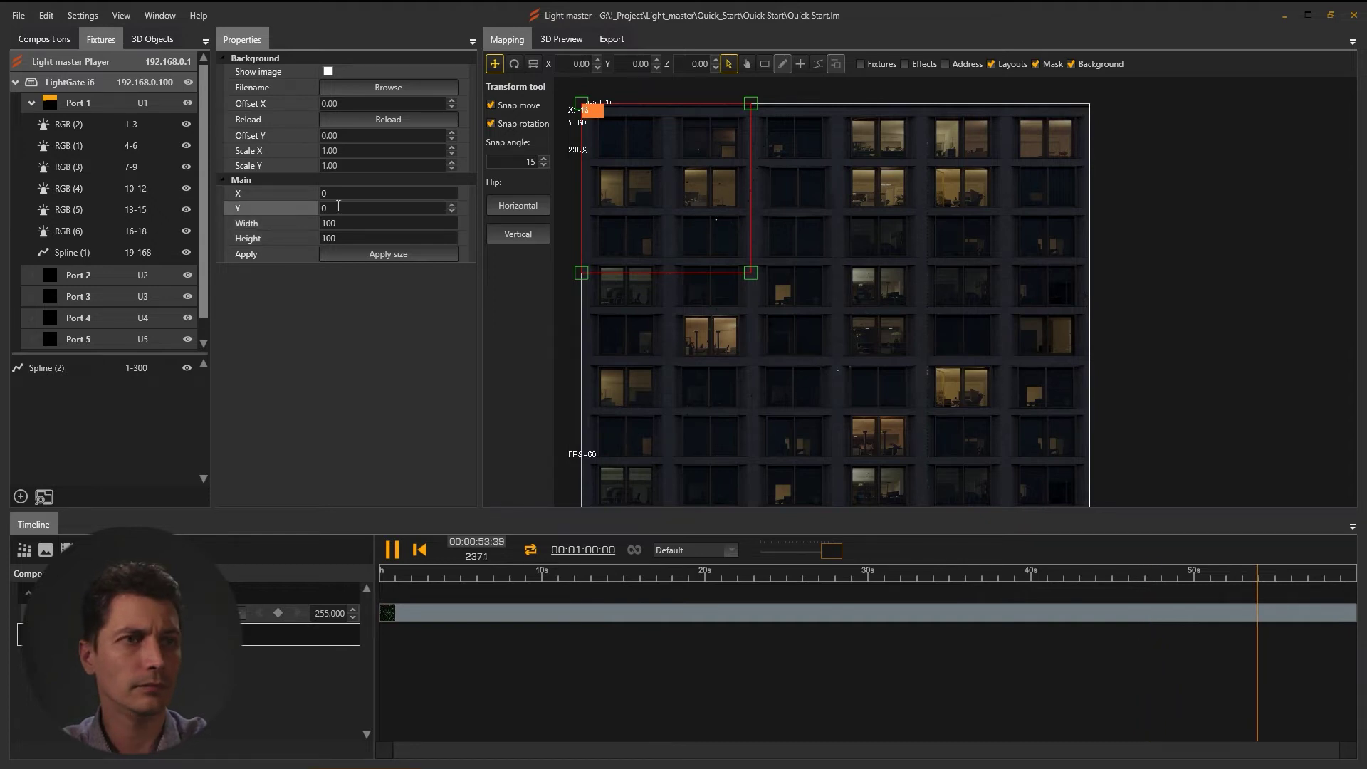
Step: Draw two more 2D layouts: one about 101 by 75 over the upper-right windows and a wider one below it
{"action": "left_click", "coordinate": [764, 64]}
{"action": "mouse_move", "coordinate": [806, 164]}
{"action": "left_mouse_down"}
{"action": "mouse_move", "coordinate": [1007, 331]}
{"action": "mouse_move", "coordinate": [975, 290]}
{"action": "left_mouse_up"}
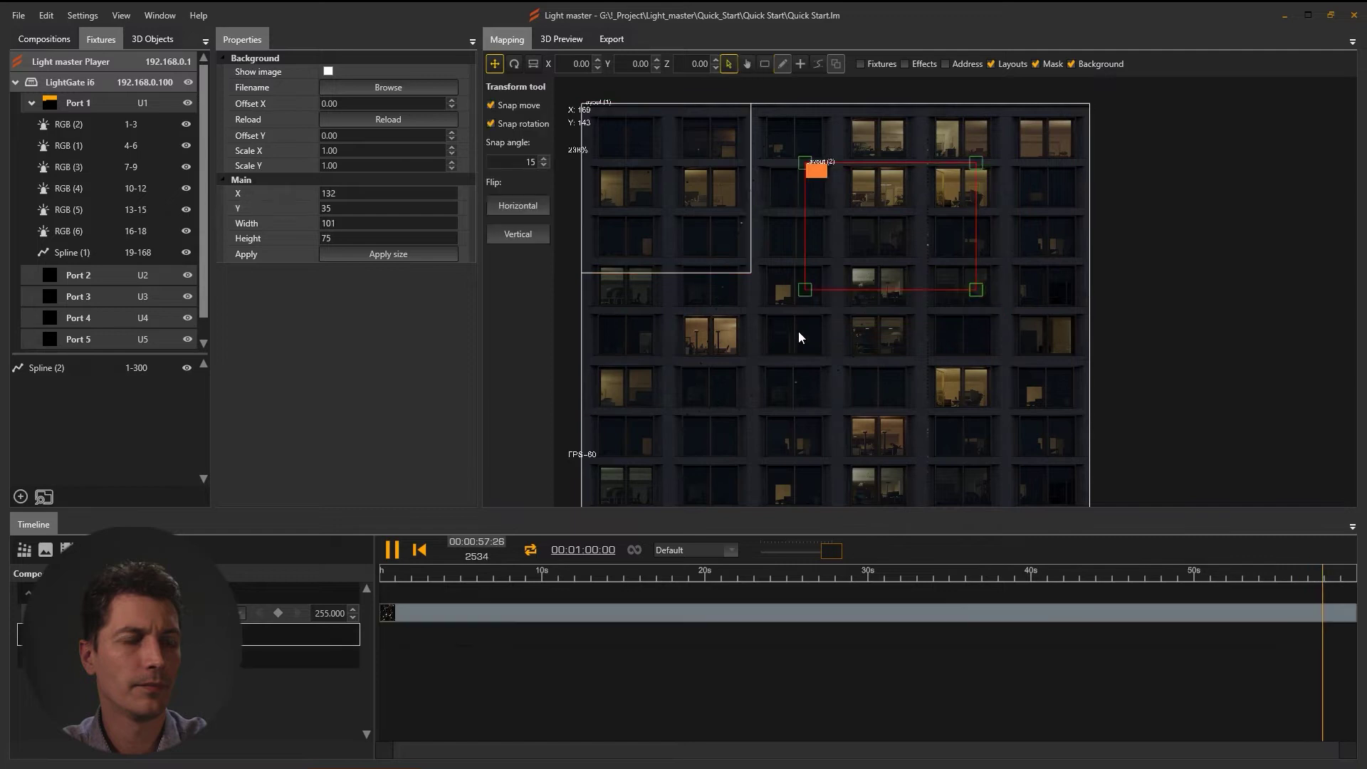
{"action": "left_click_drag", "start_coordinate": [695, 319], "coordinate": [929, 440]}
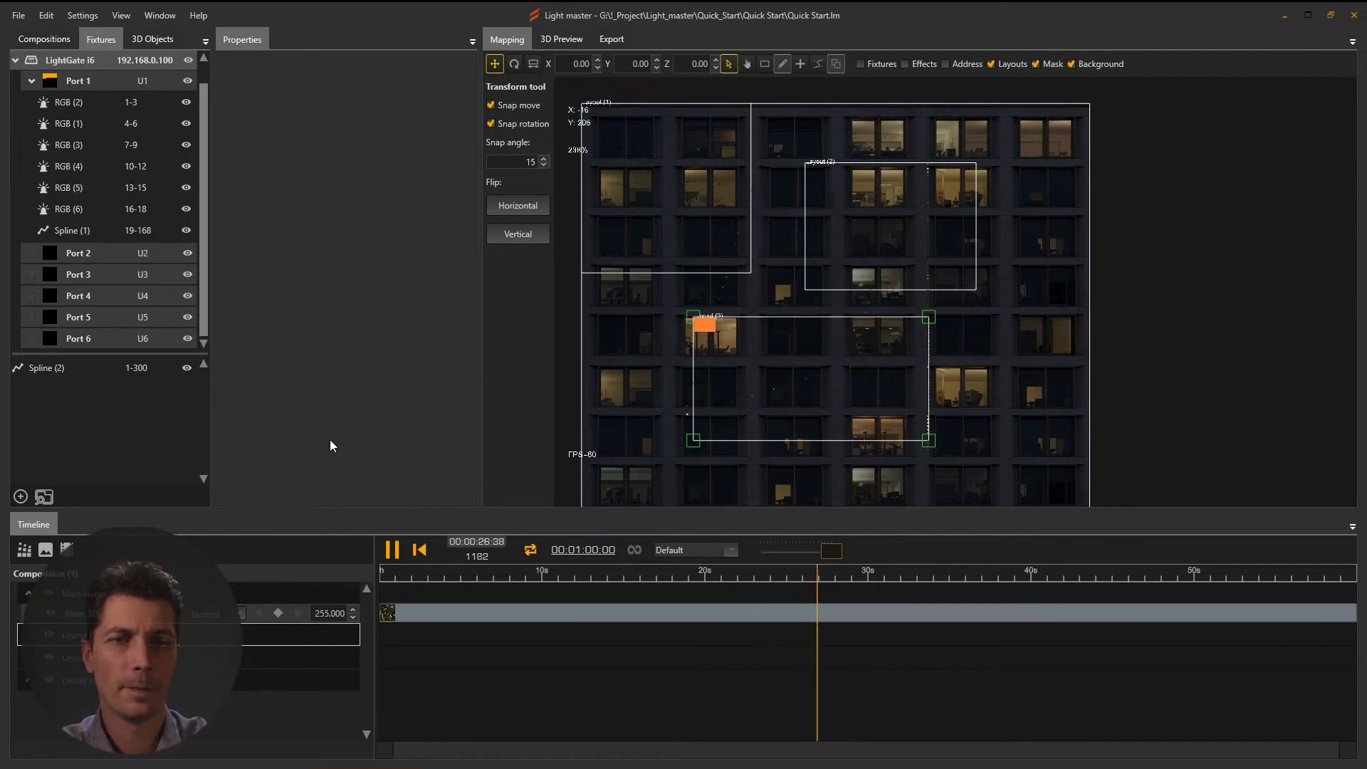
Step: Add the image Rainbow.jpg to Layout (3) and hide the Atom 3D effect of the main layout
{"action": "left_click", "coordinate": [47, 553]}
{"action": "left_click", "coordinate": [319, 122]}
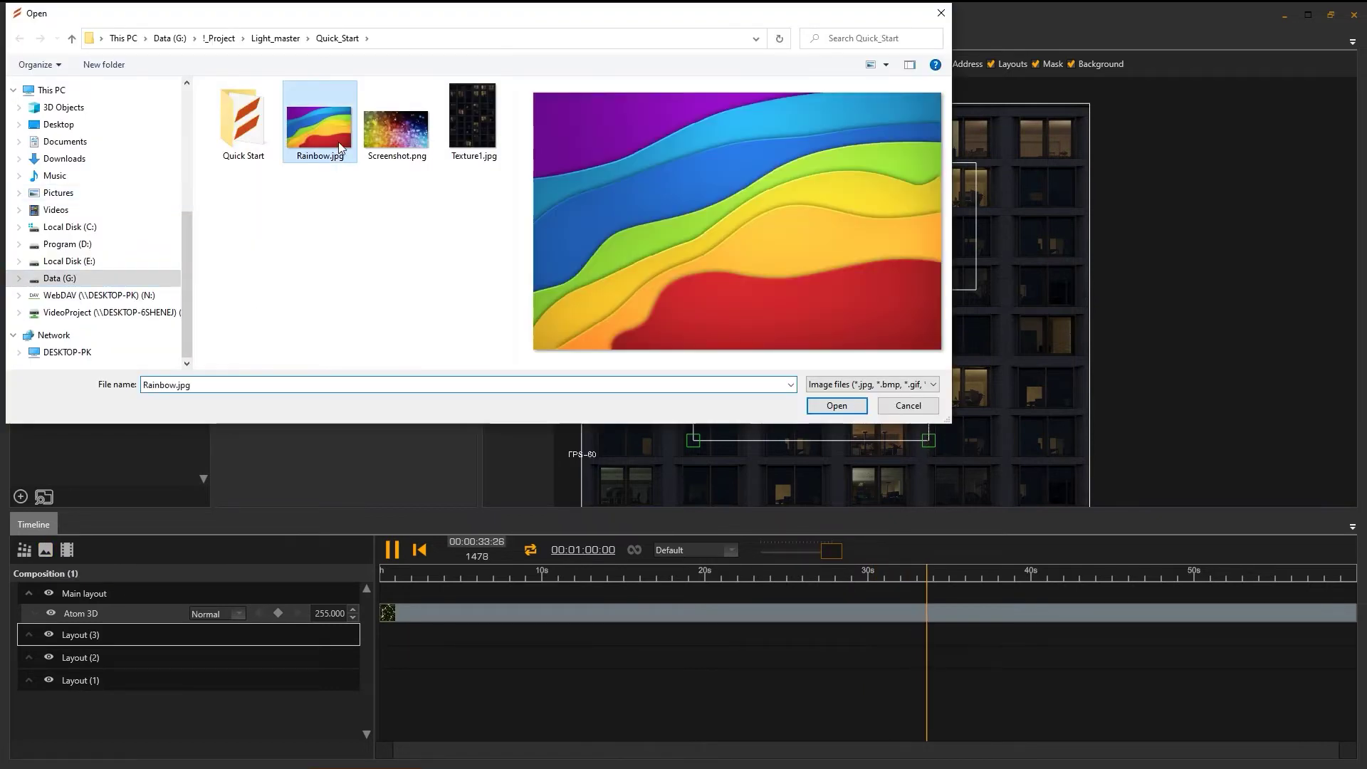
{"action": "left_click", "coordinate": [811, 405]}
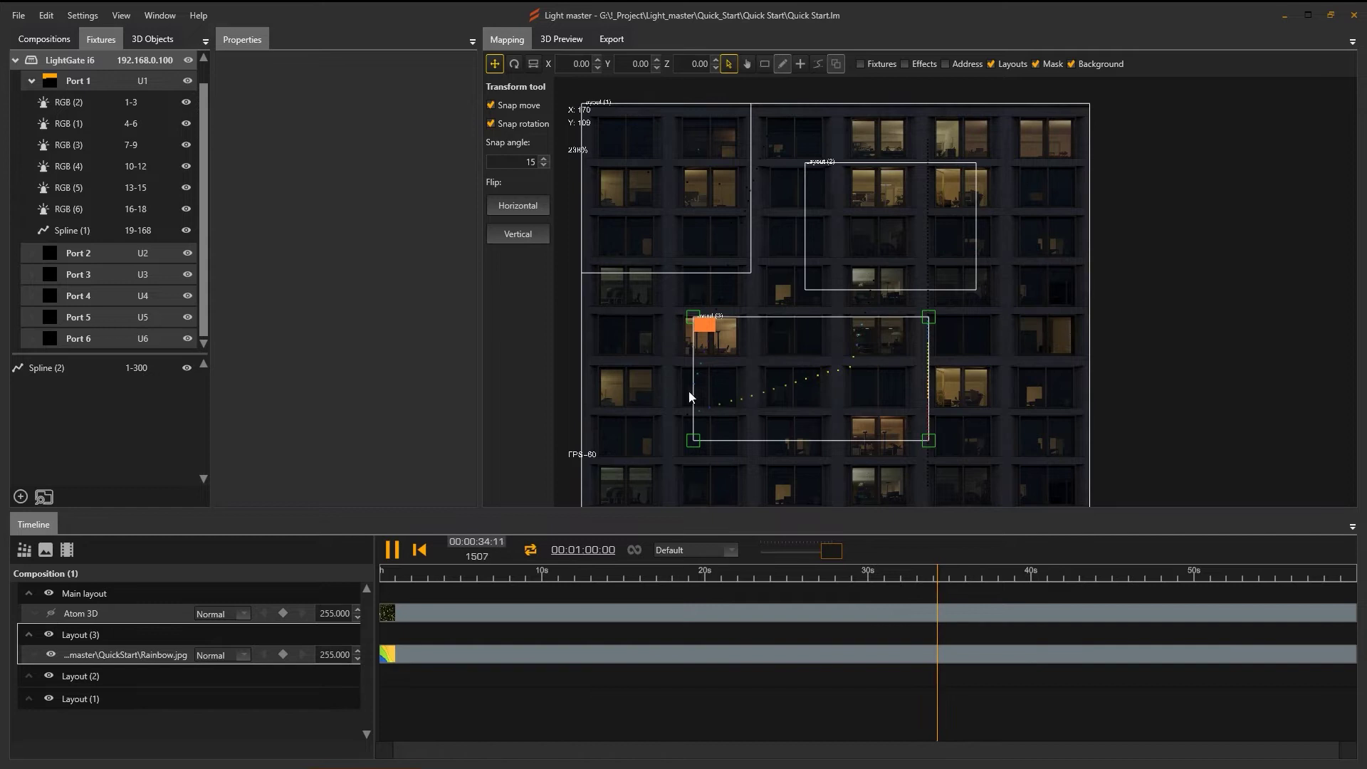
Step: Turn off the Background and Mask displays and turn on Effects, Fixtures and Address on the mapping canvas
{"action": "scroll", "coordinate": [724, 322], "scroll_direction": "up", "scroll_amount": 3}
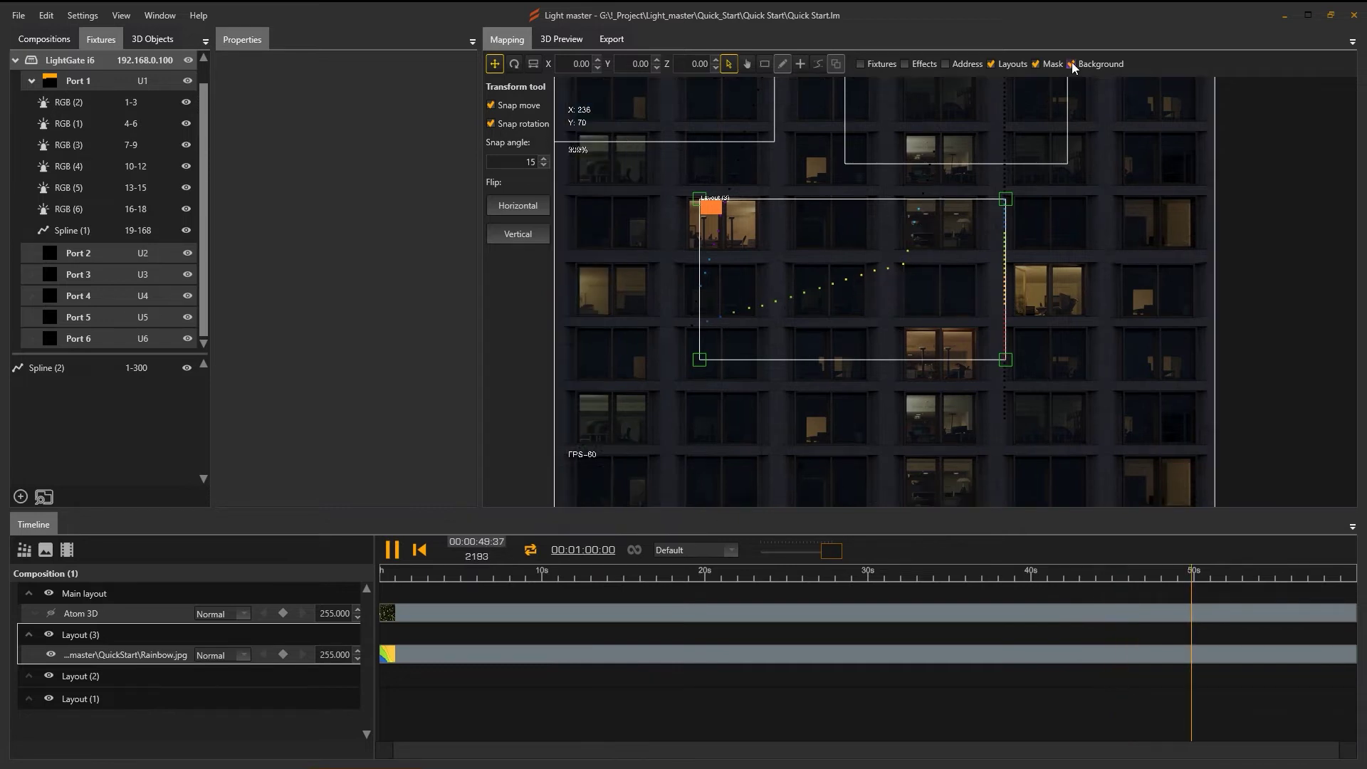
{"action": "left_click", "coordinate": [1071, 63]}
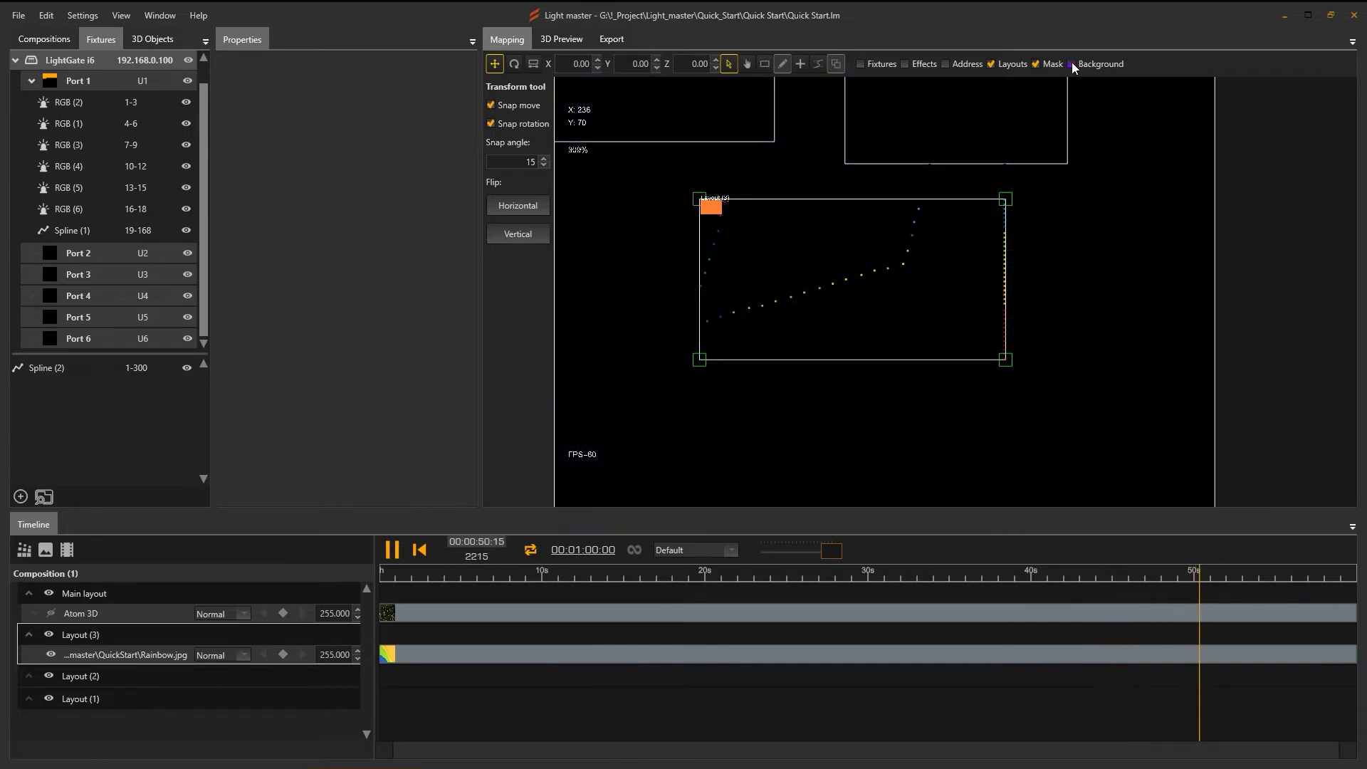
{"action": "left_click", "coordinate": [1036, 63]}
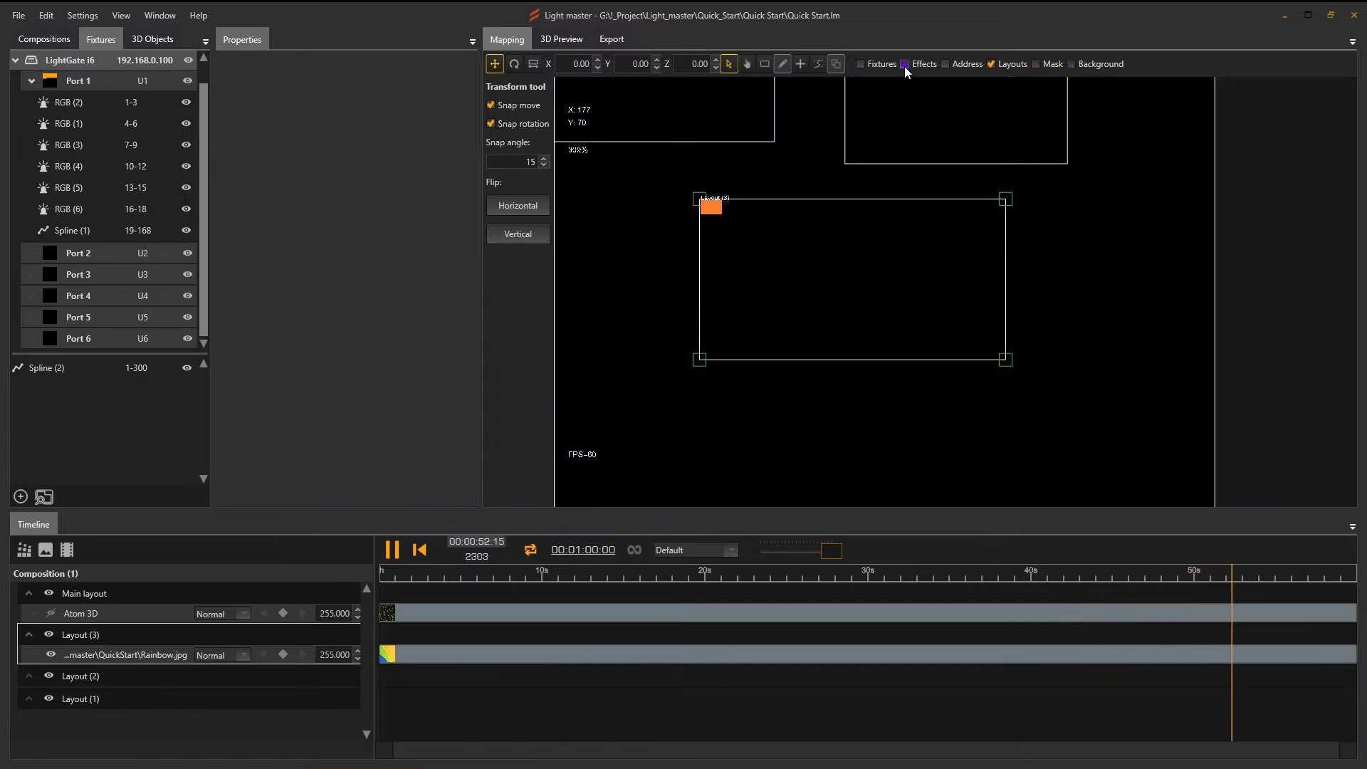
{"action": "left_click", "coordinate": [904, 64]}
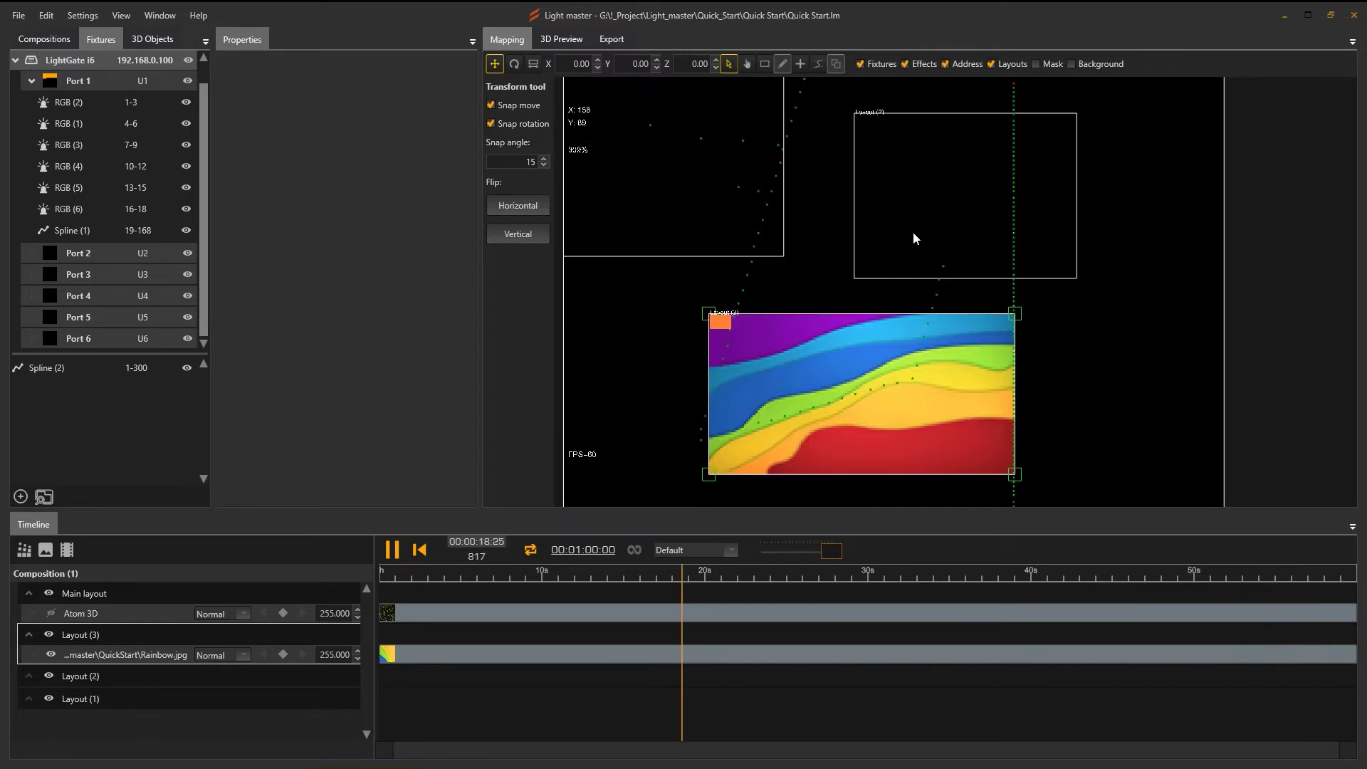
Step: Import the video 201_SD_Background4.mp4 into Layout (2) at 720 by 576 with the aspect ratio kept
{"action": "left_click", "coordinate": [890, 148]}
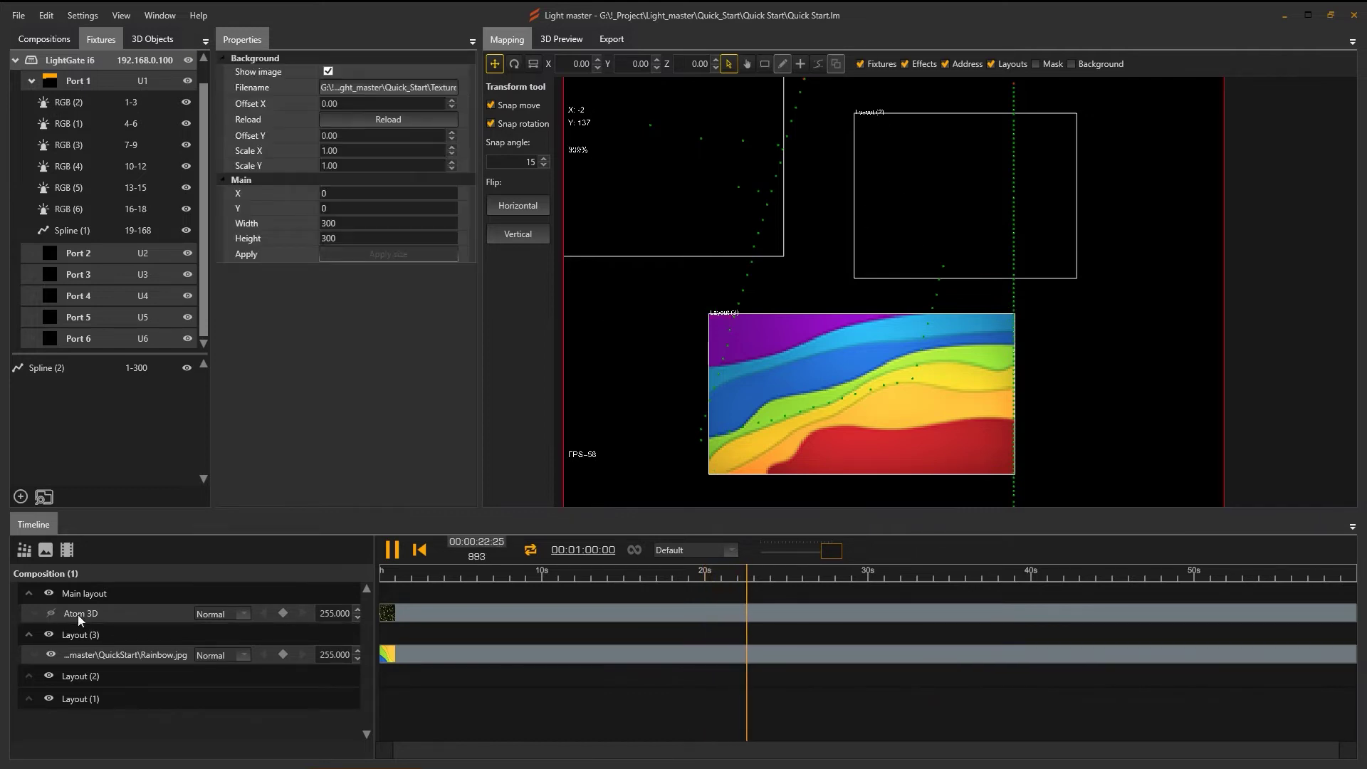
{"action": "left_click", "coordinate": [80, 682]}
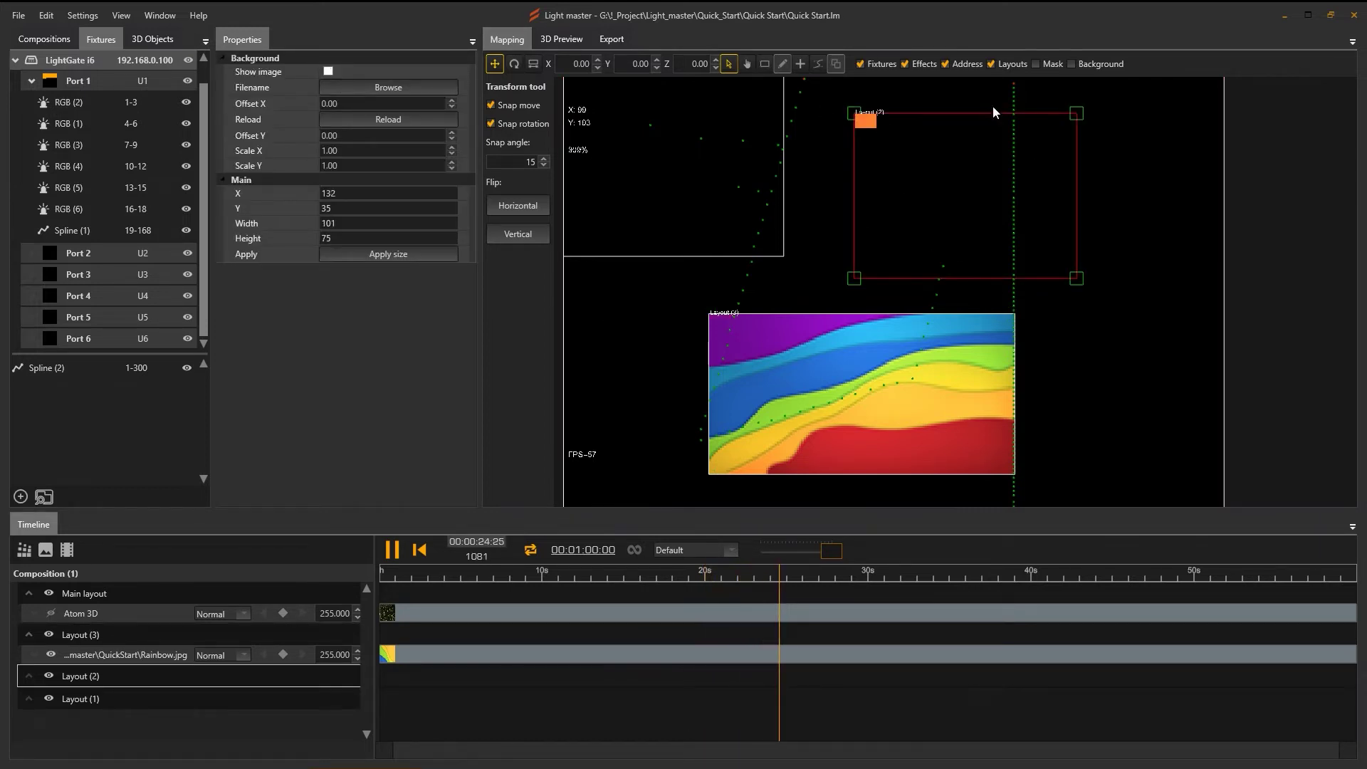
{"action": "left_click", "coordinate": [67, 550]}
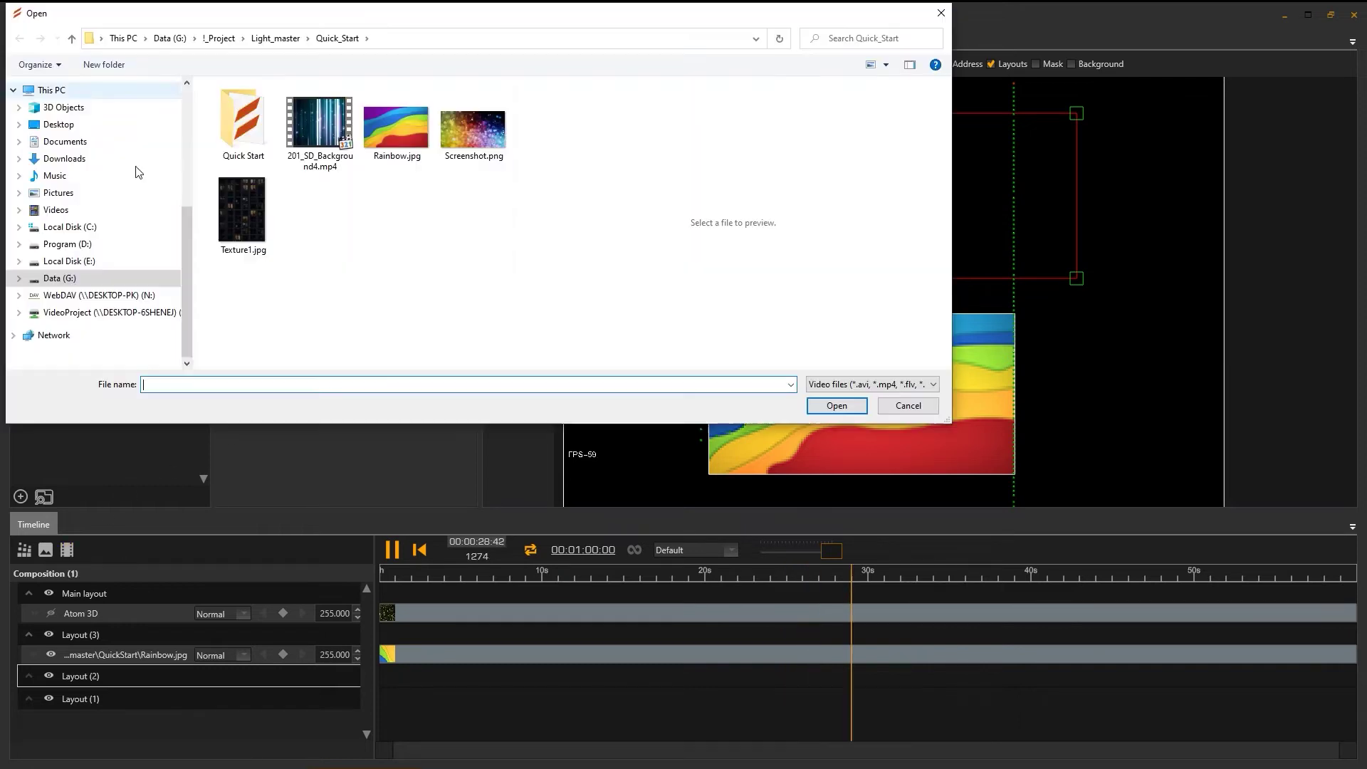
{"action": "left_click", "coordinate": [317, 129]}
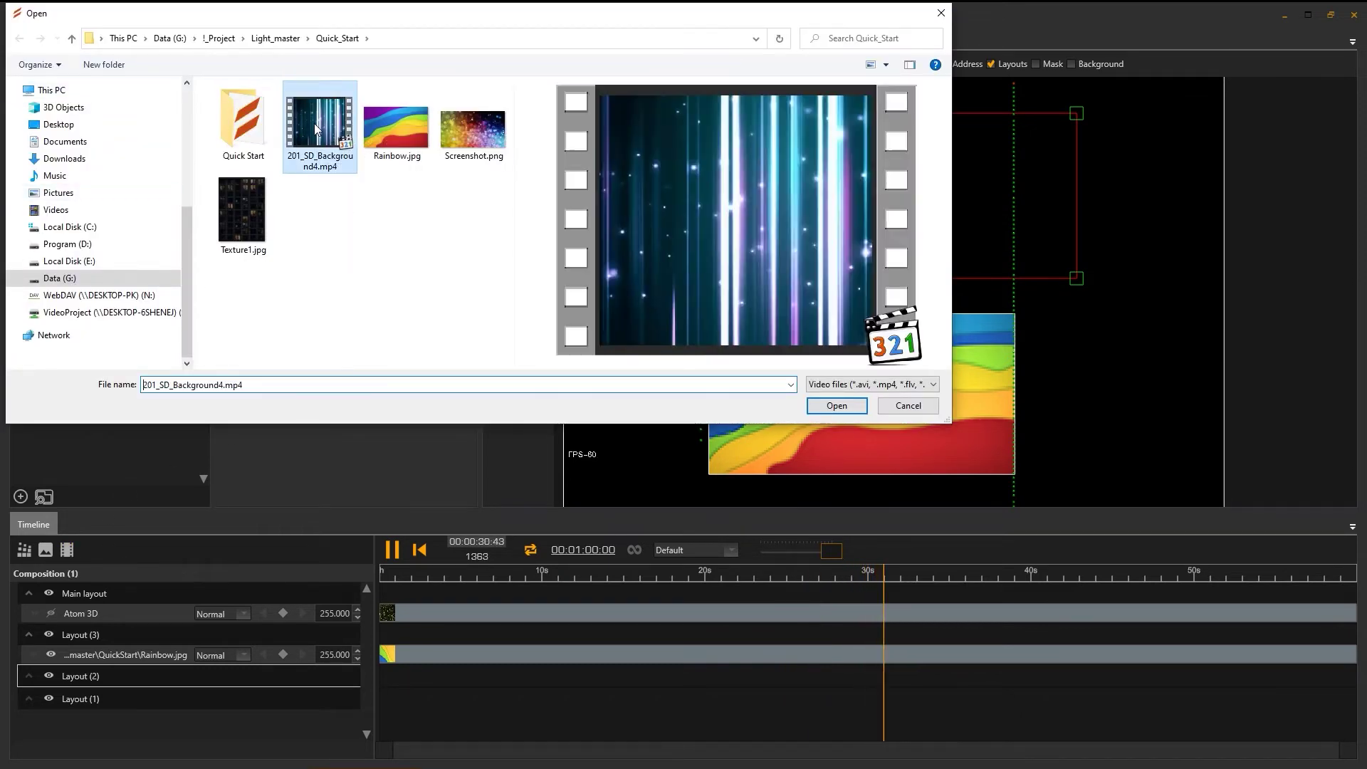
{"action": "left_click", "coordinate": [816, 405]}
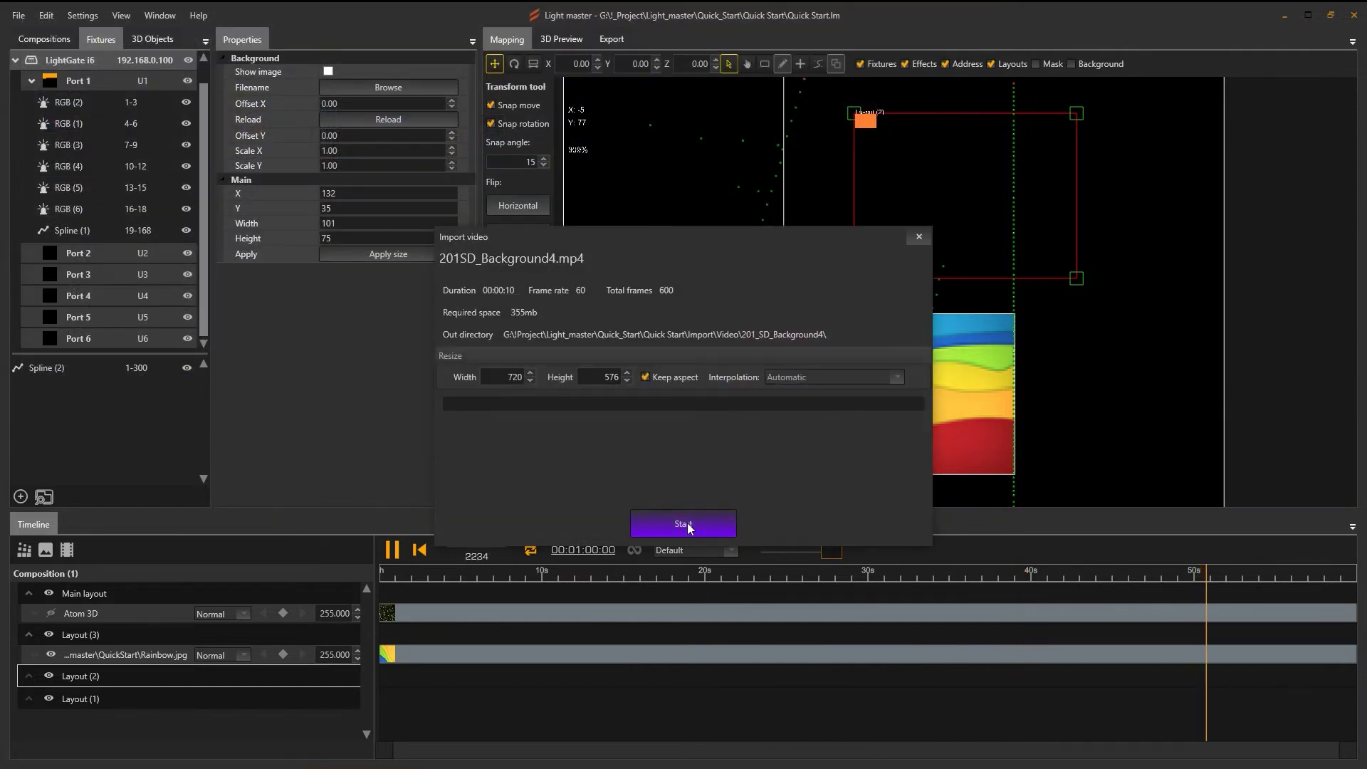
{"action": "left_click", "coordinate": [687, 524]}
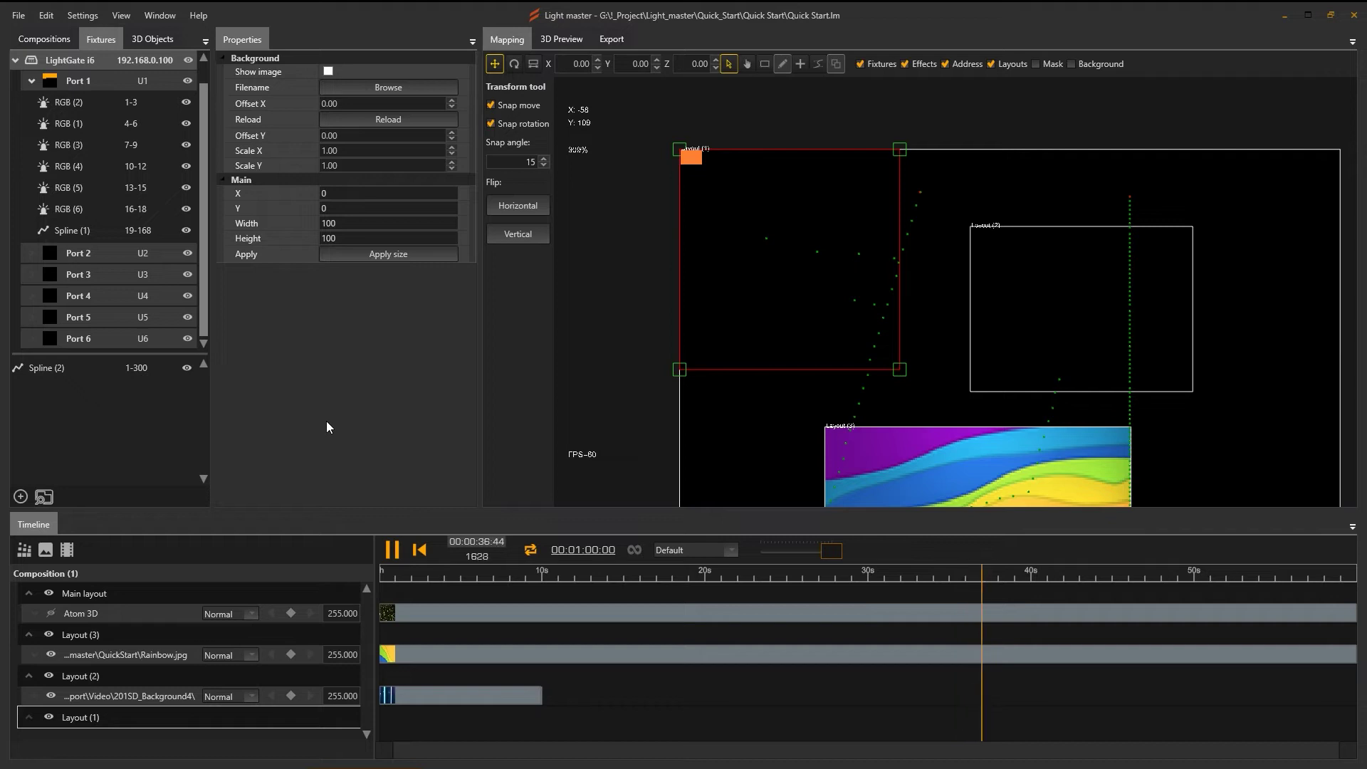
Step: Add the White Stripes effect from the effects library to Layout (1)
{"action": "left_click", "coordinate": [24, 552]}
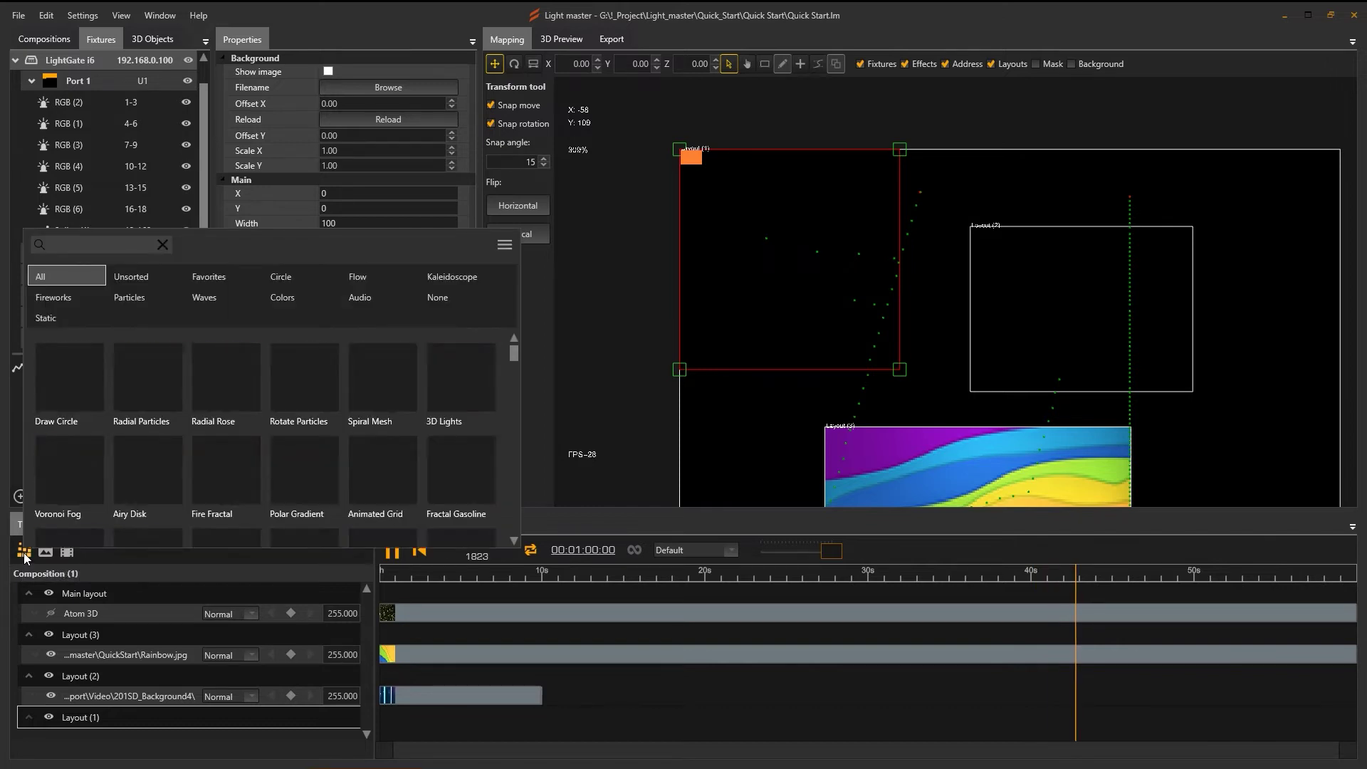
{"action": "scroll", "coordinate": [299, 433], "scroll_direction": "down", "scroll_amount": 2}
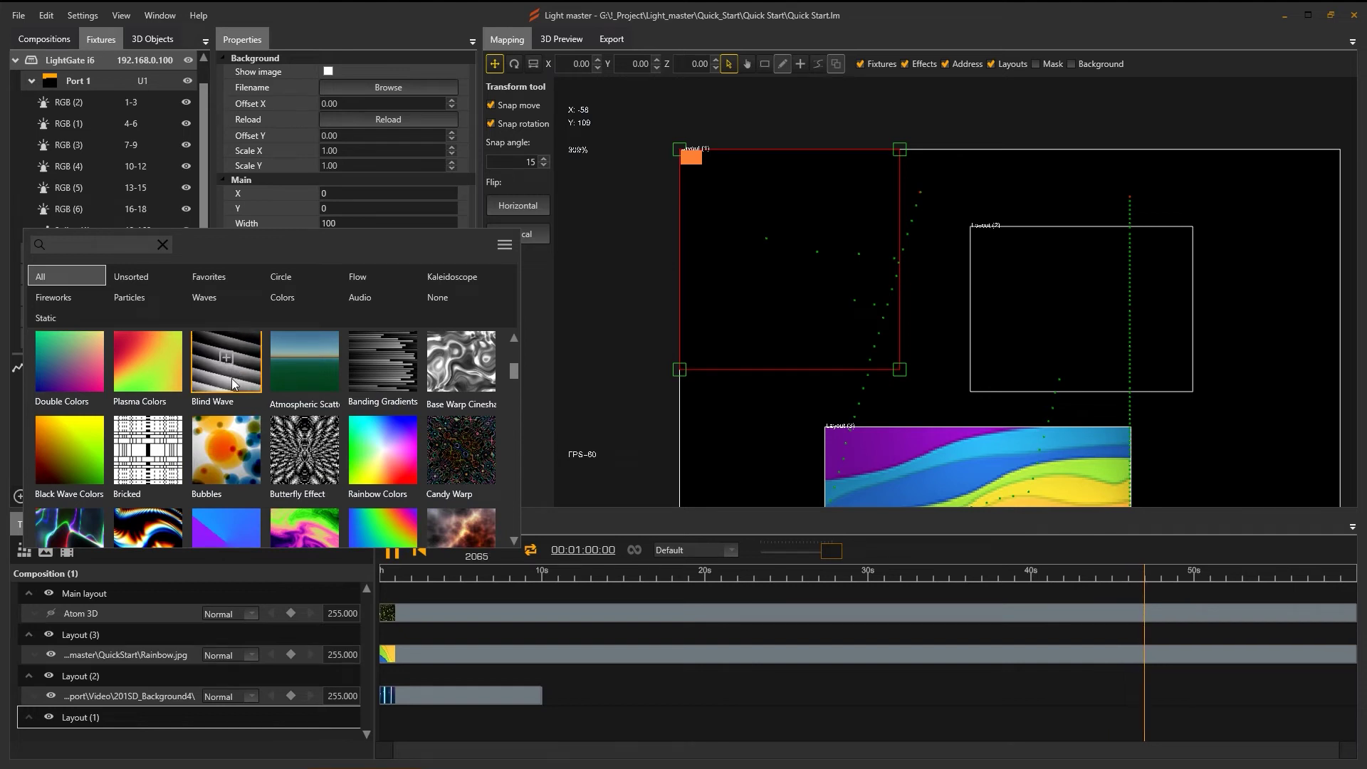
{"action": "scroll", "coordinate": [235, 371], "scroll_direction": "down", "scroll_amount": 2}
{"action": "scroll", "coordinate": [228, 388], "scroll_direction": "down", "scroll_amount": 2}
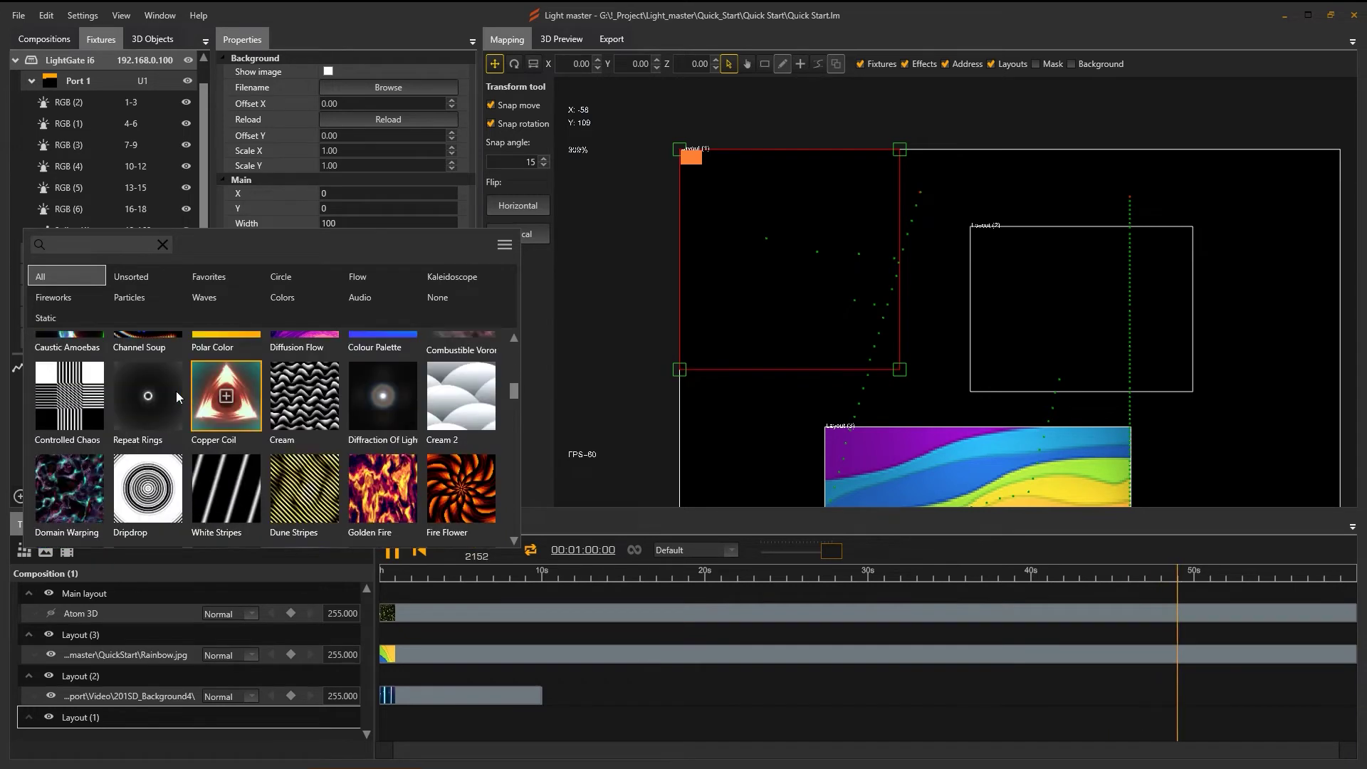
{"action": "left_click", "coordinate": [226, 386]}
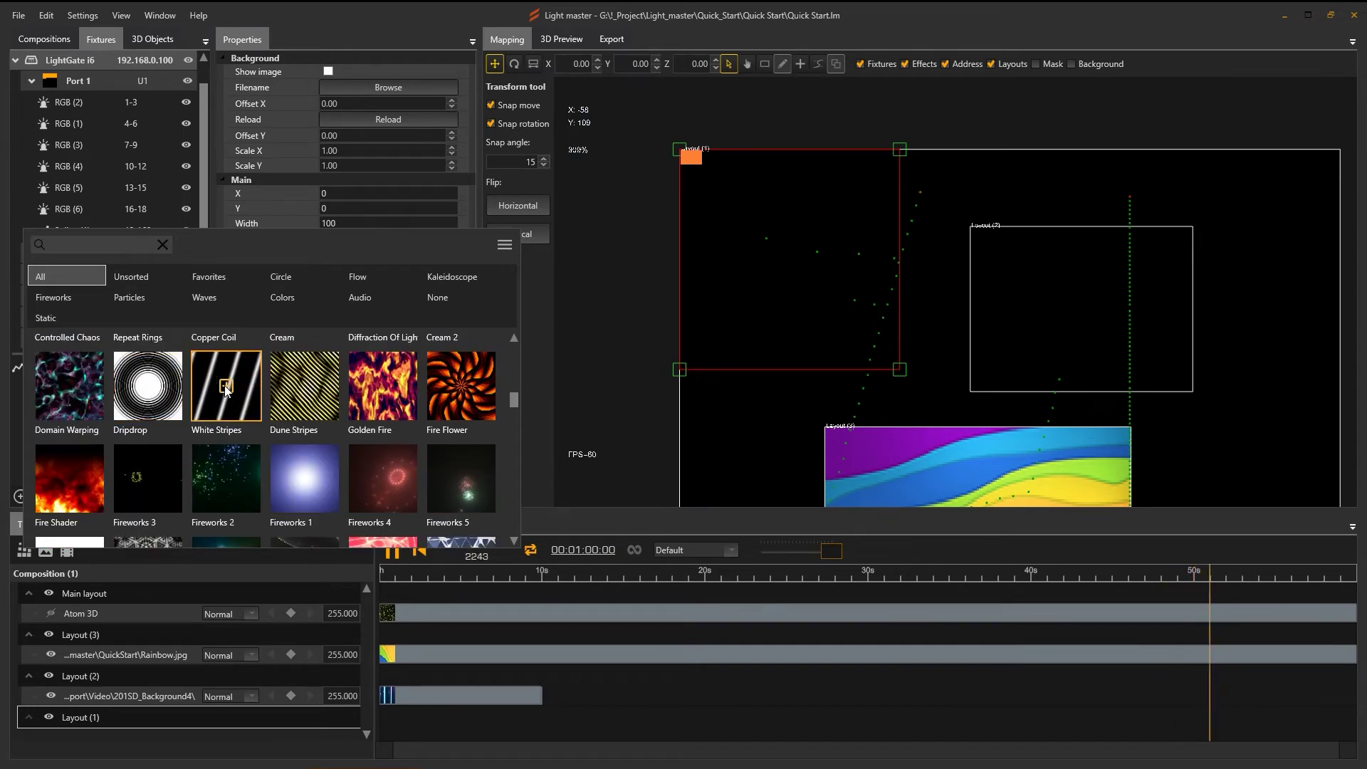
Step: Adjust the White Stripes effect to speed 0.641, frequency 2.350, tilt 0.540, thickness 0.590 and smoothness 0.170
{"action": "left_click", "coordinate": [88, 655]}
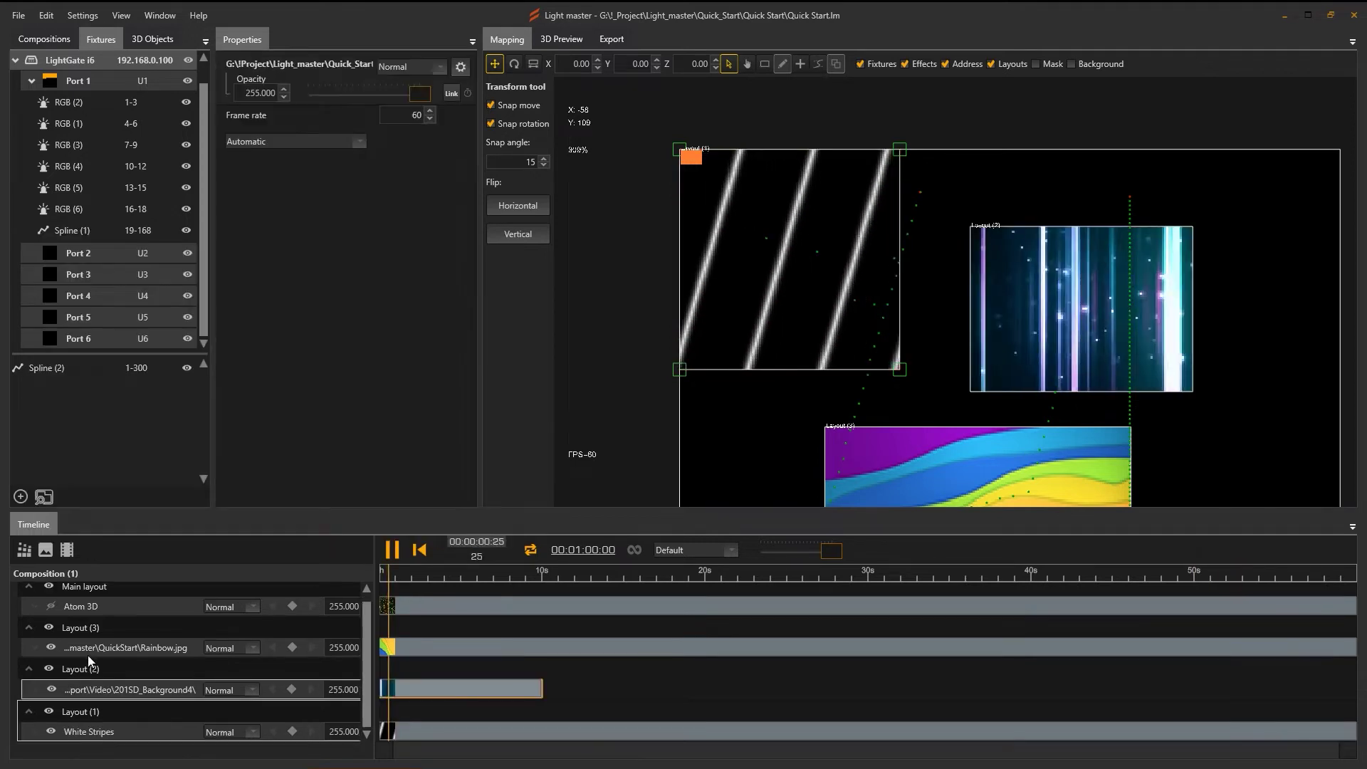
{"action": "left_click", "coordinate": [85, 651]}
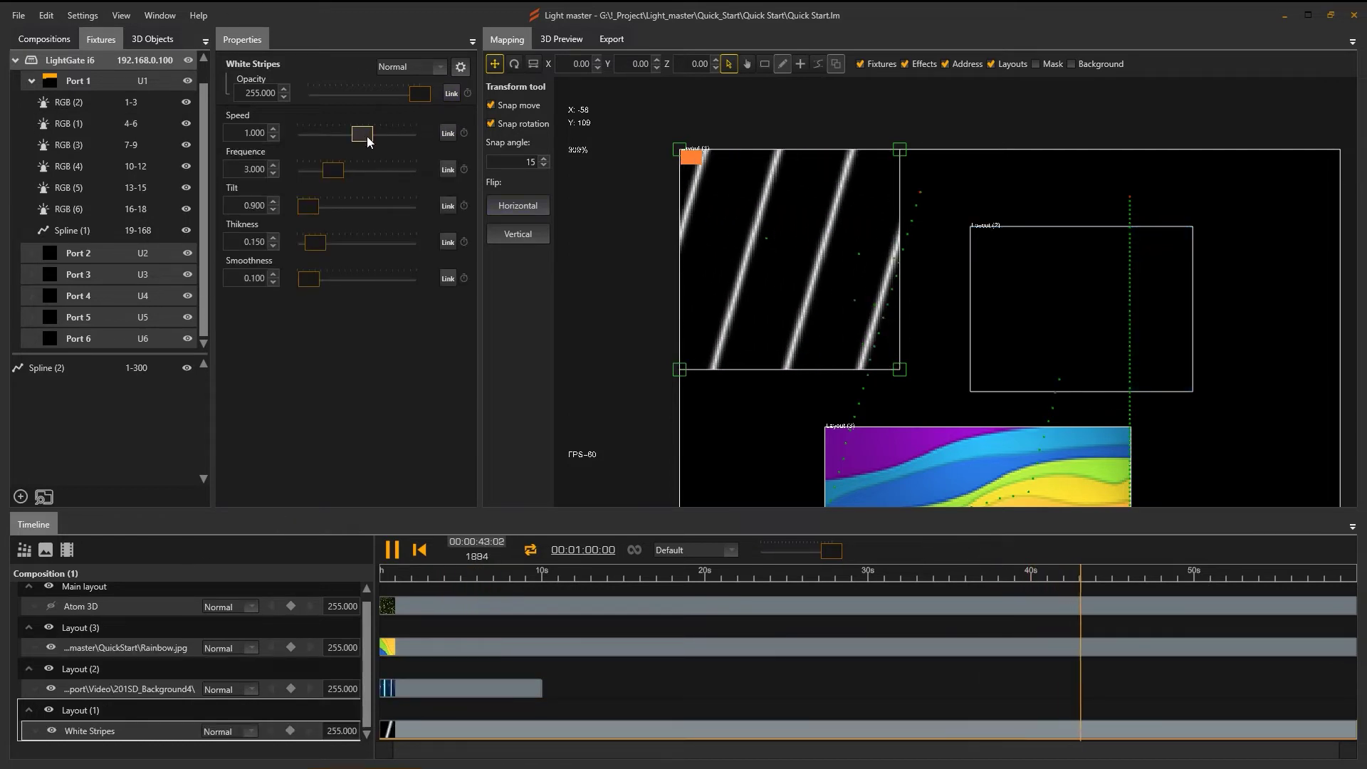
{"action": "left_click_drag", "start_coordinate": [368, 141], "coordinate": [343, 173]}
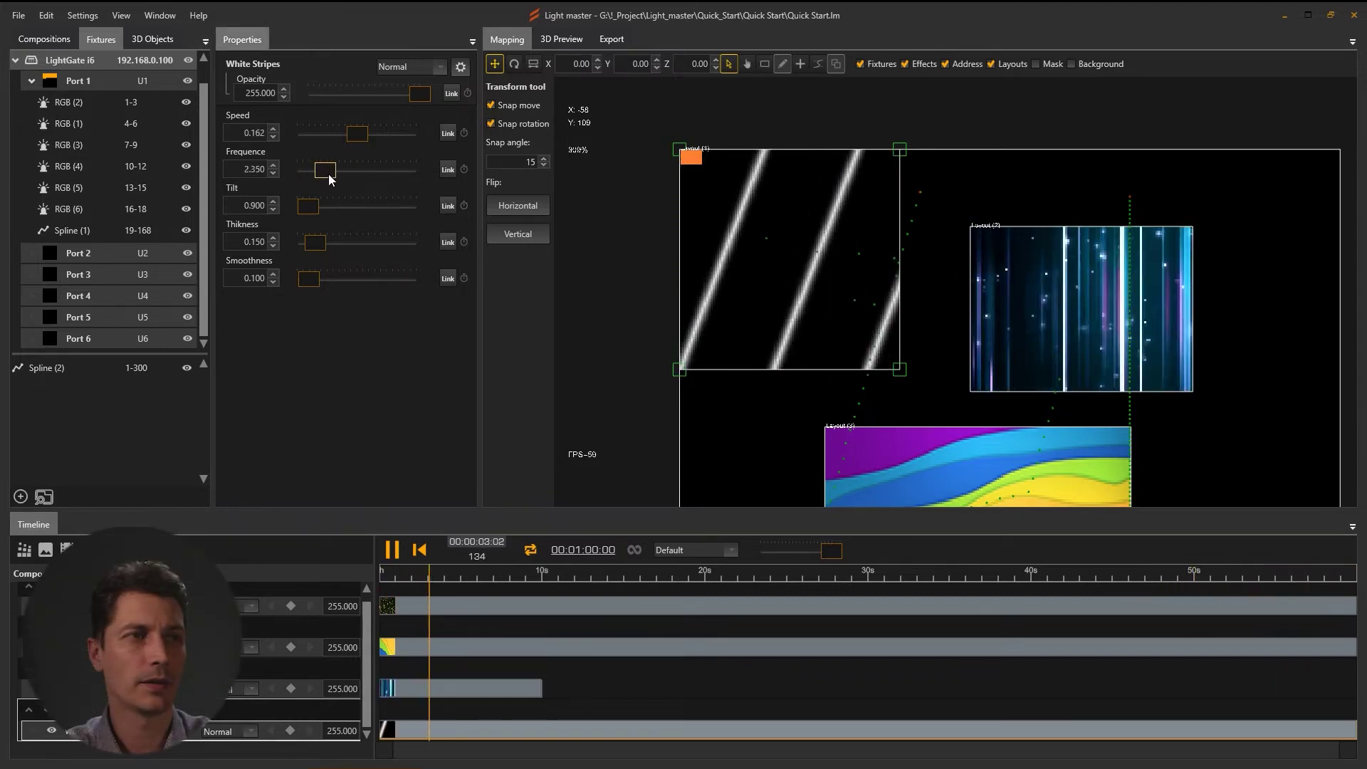
{"action": "left_click_drag", "start_coordinate": [315, 242], "coordinate": [367, 243]}
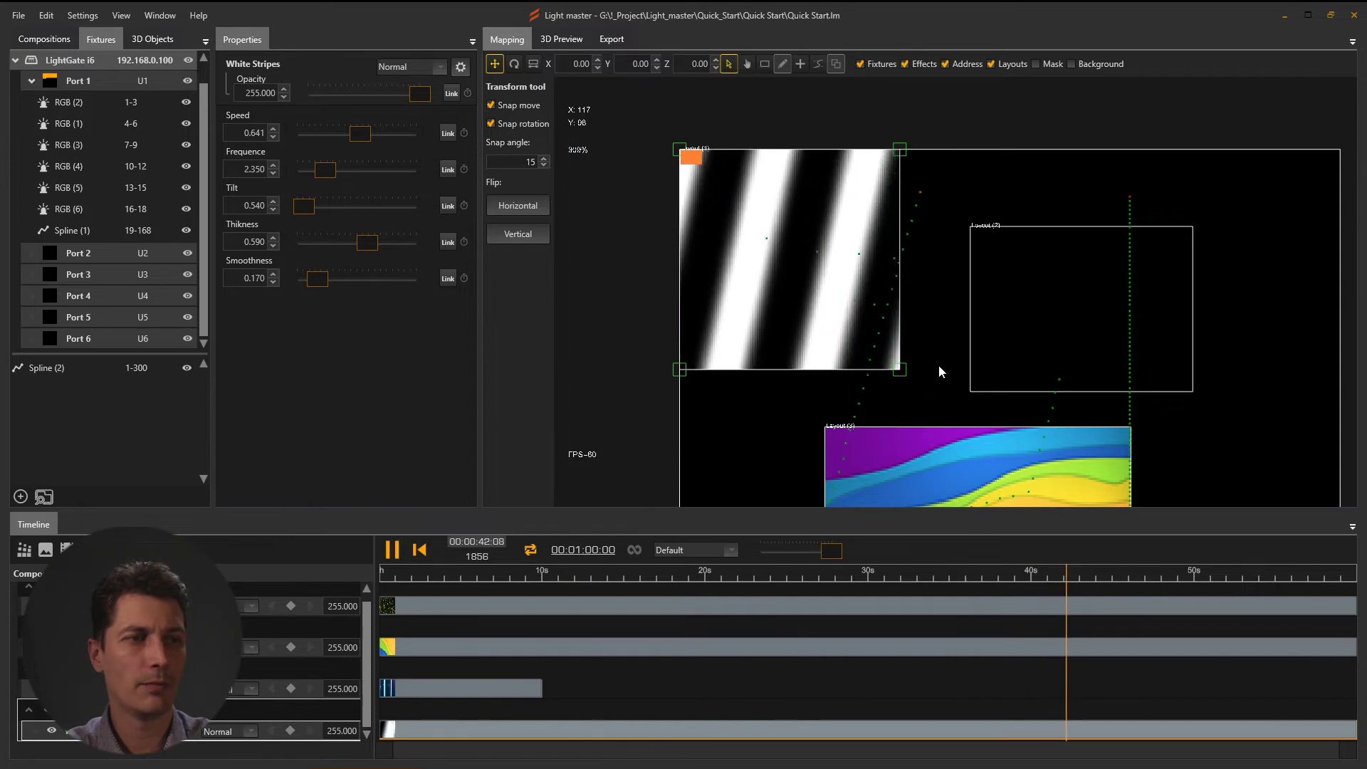
Step: Delete all RGB fixtures and the spline assigned to Port 1 from the mapping canvas
{"action": "left_click", "coordinate": [84, 104]}
{"action": "left_click", "coordinate": [635, 103]}
{"action": "left_click_drag", "start_coordinate": [635, 108], "coordinate": [1091, 524]}
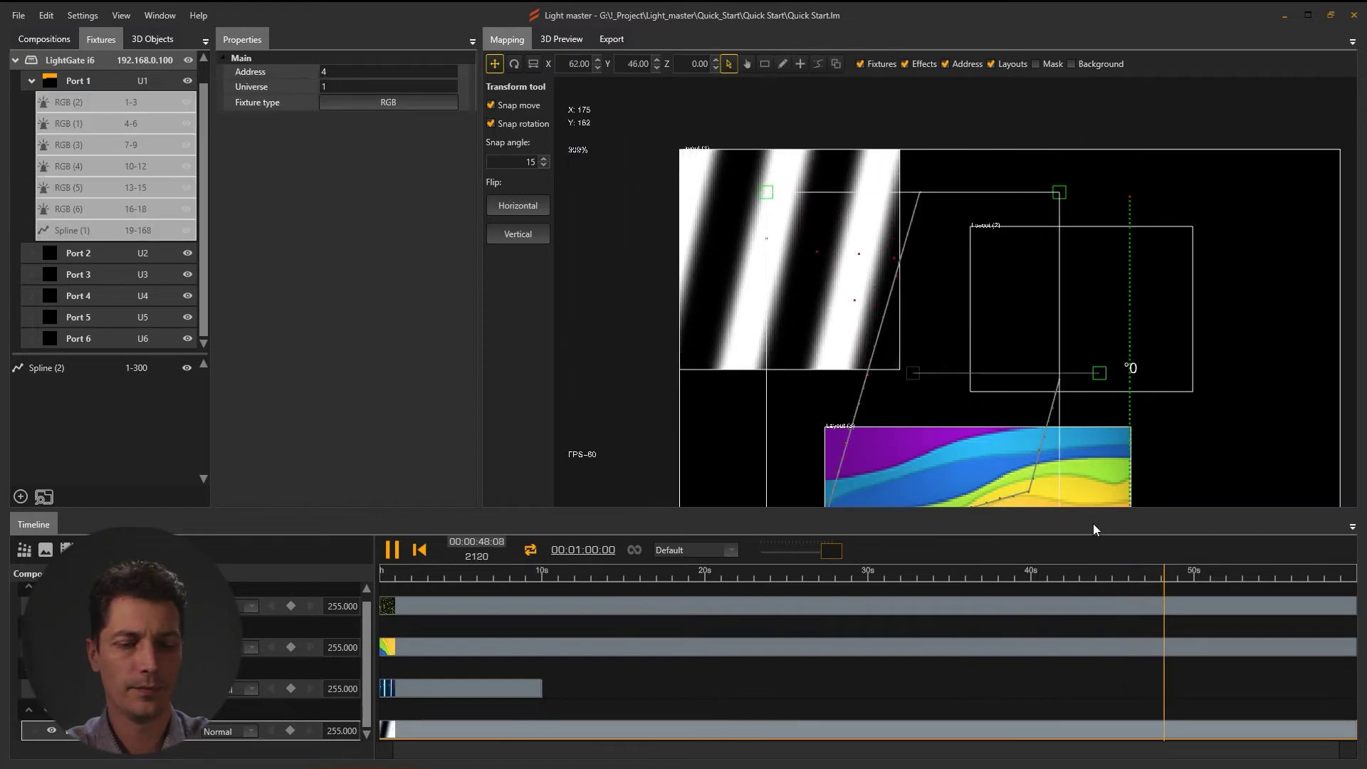
{"action": "key", "text": "Escape"}
{"action": "left_click_drag", "start_coordinate": [879, 293], "coordinate": [794, 178]}
{"action": "left_click_drag", "start_coordinate": [845, 269], "coordinate": [980, 338]}
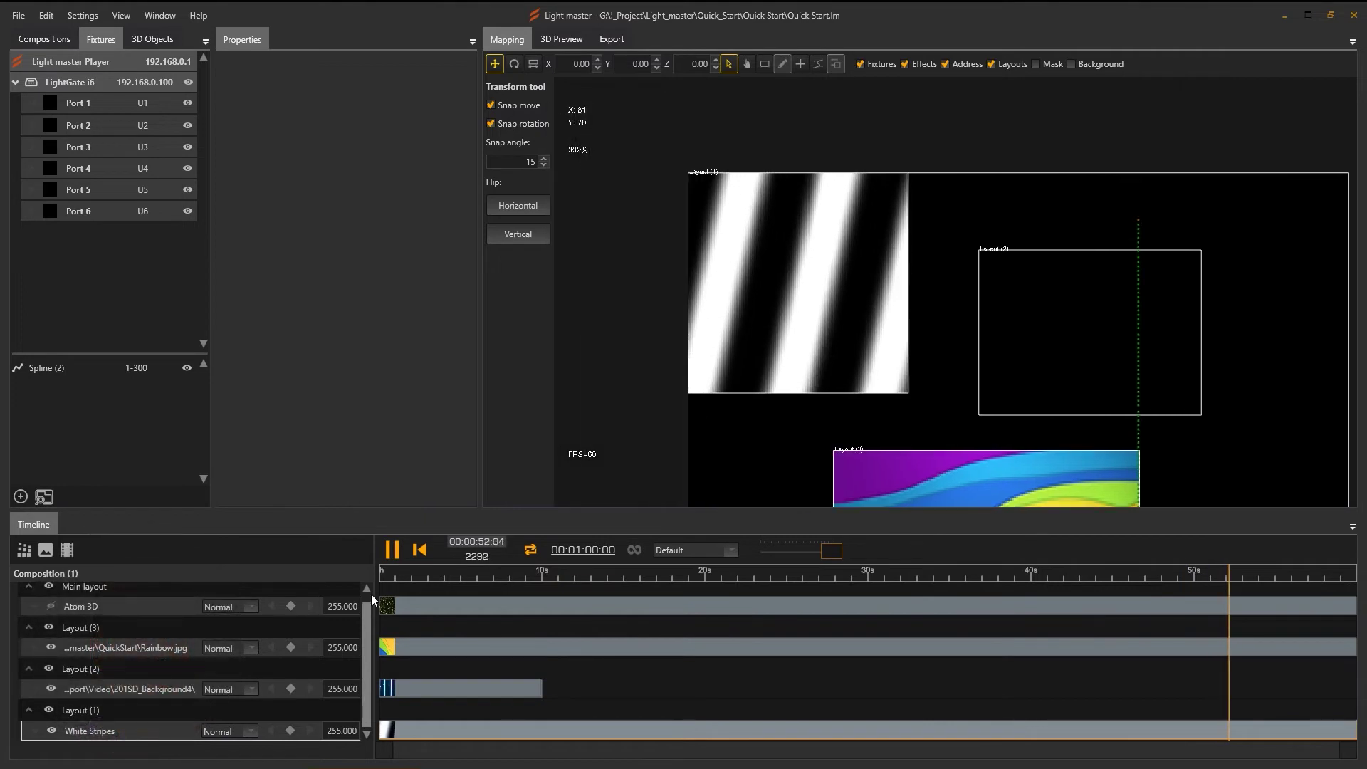
Step: Hide Layout (3), Layout (2) and Layout (1) and turn on the Background display
{"action": "left_click", "coordinate": [49, 627]}
{"action": "left_click", "coordinate": [48, 669]}
{"action": "left_click", "coordinate": [49, 710]}
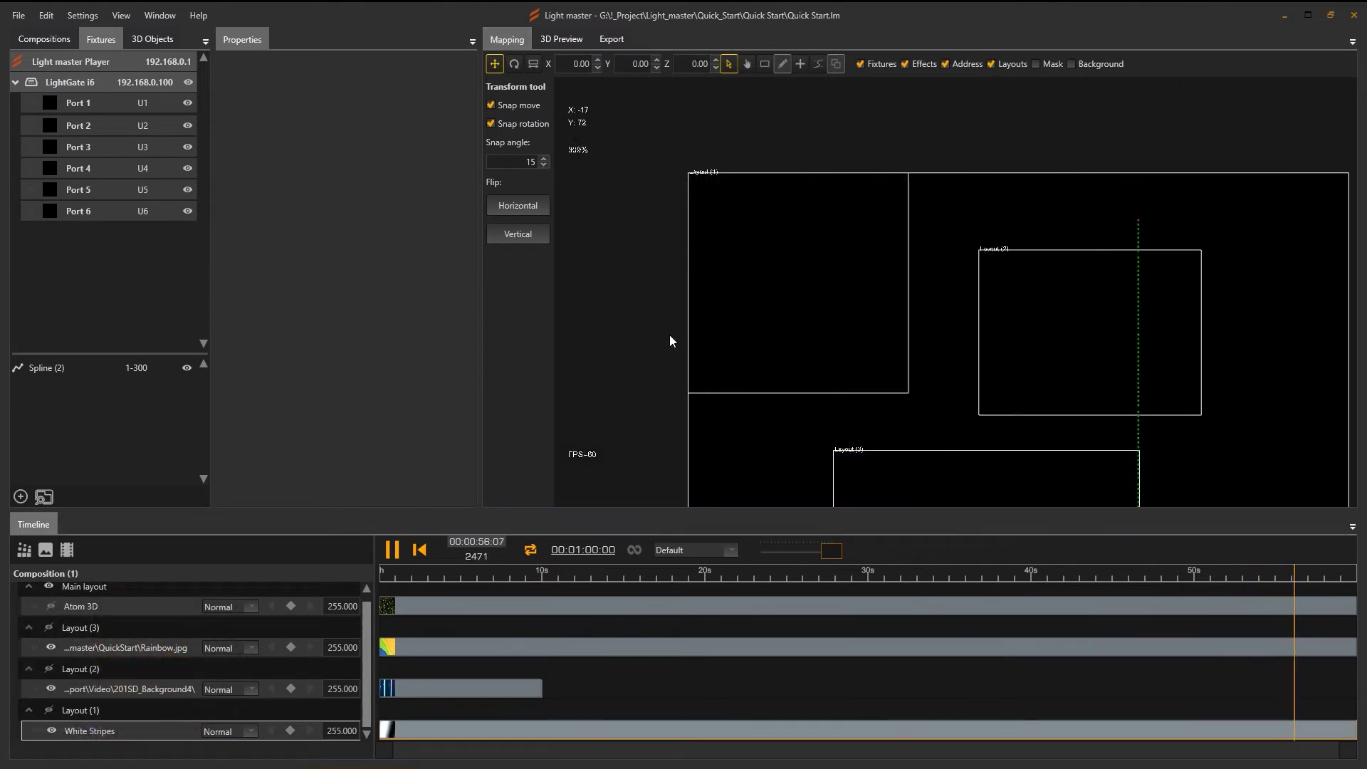
{"action": "left_click", "coordinate": [1073, 63]}
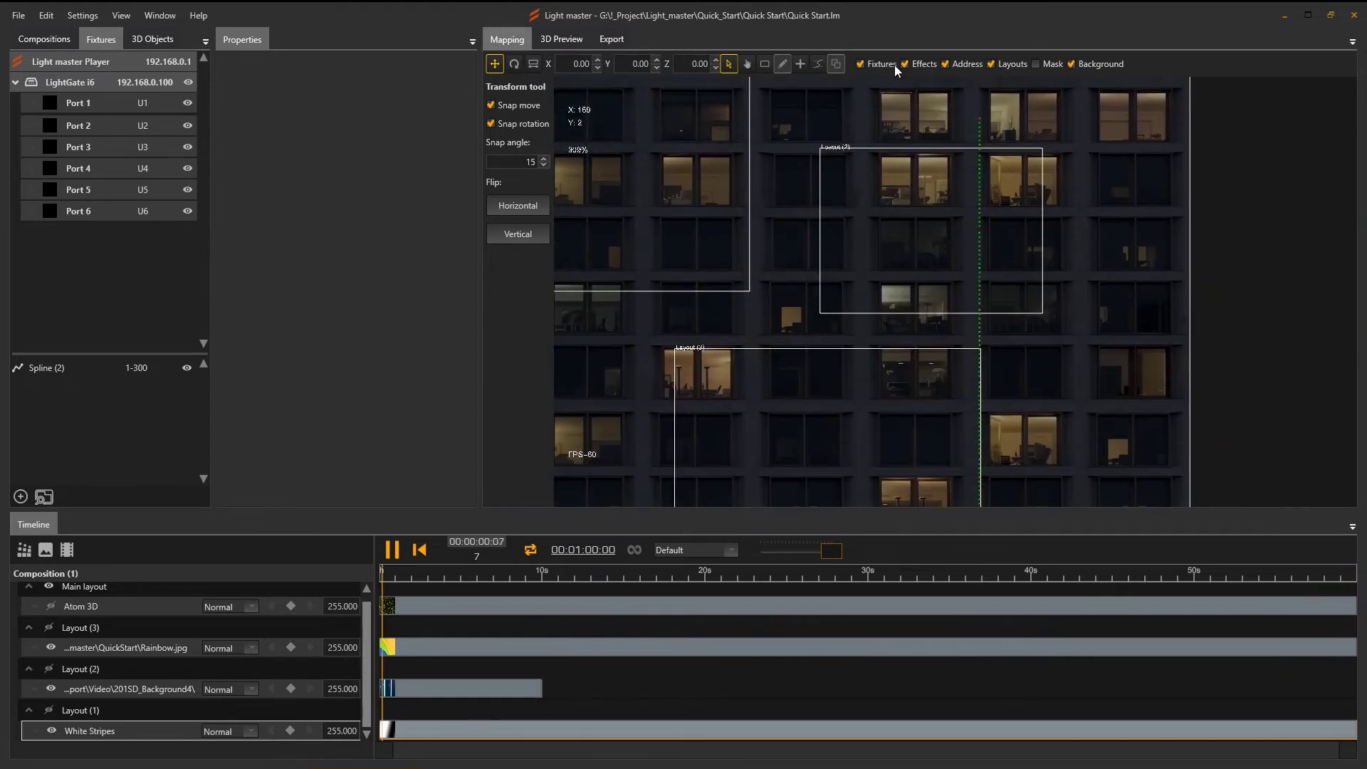
Step: Set the main layout's width to 200
{"action": "scroll", "coordinate": [972, 241], "scroll_direction": "down", "scroll_amount": 5}
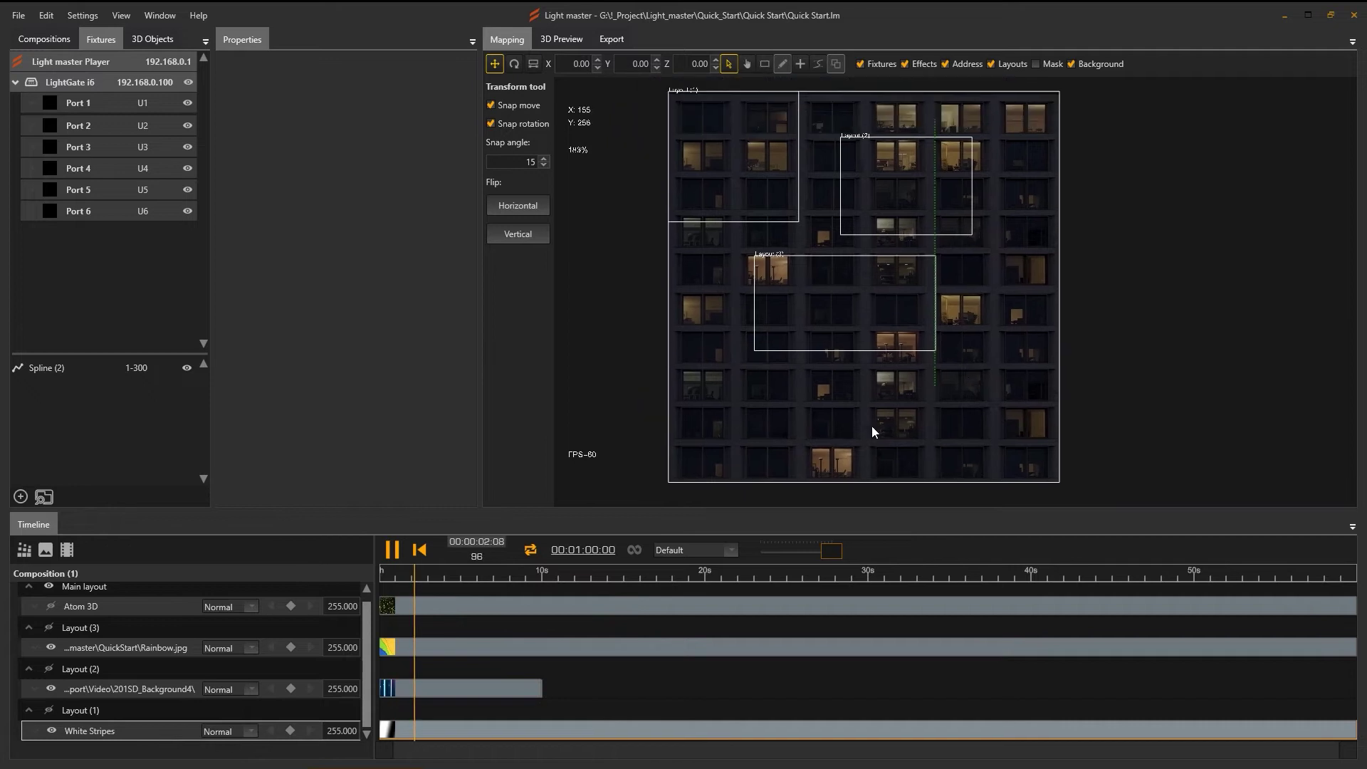
{"action": "left_click", "coordinate": [677, 227]}
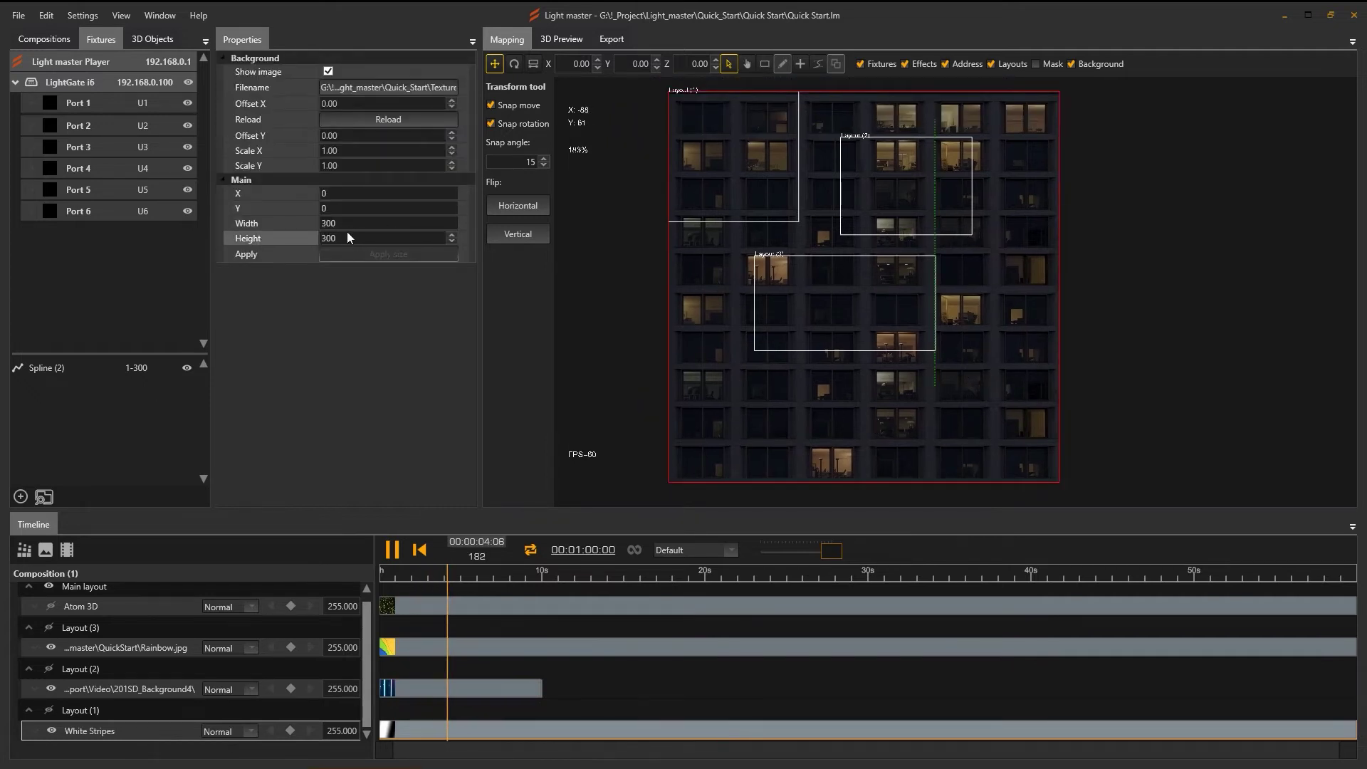
{"action": "type", "text": "200"}
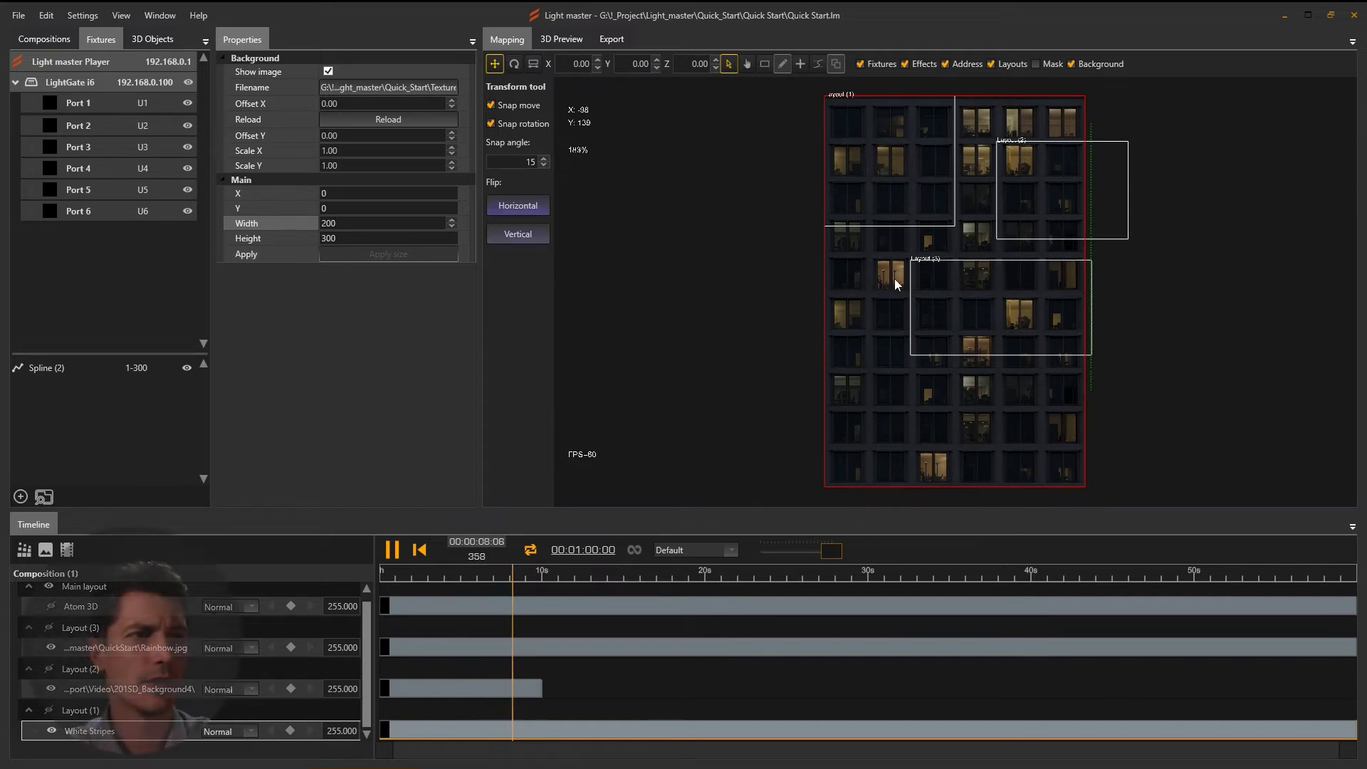
Step: Add three RGB fixtures in a small triangle above the pier between the first two window columns, around X 33 to 35 and Y 4 to 5
{"action": "scroll", "coordinate": [850, 247], "scroll_direction": "up", "scroll_amount": 5}
{"action": "scroll", "coordinate": [848, 245], "scroll_direction": "down", "scroll_amount": 2}
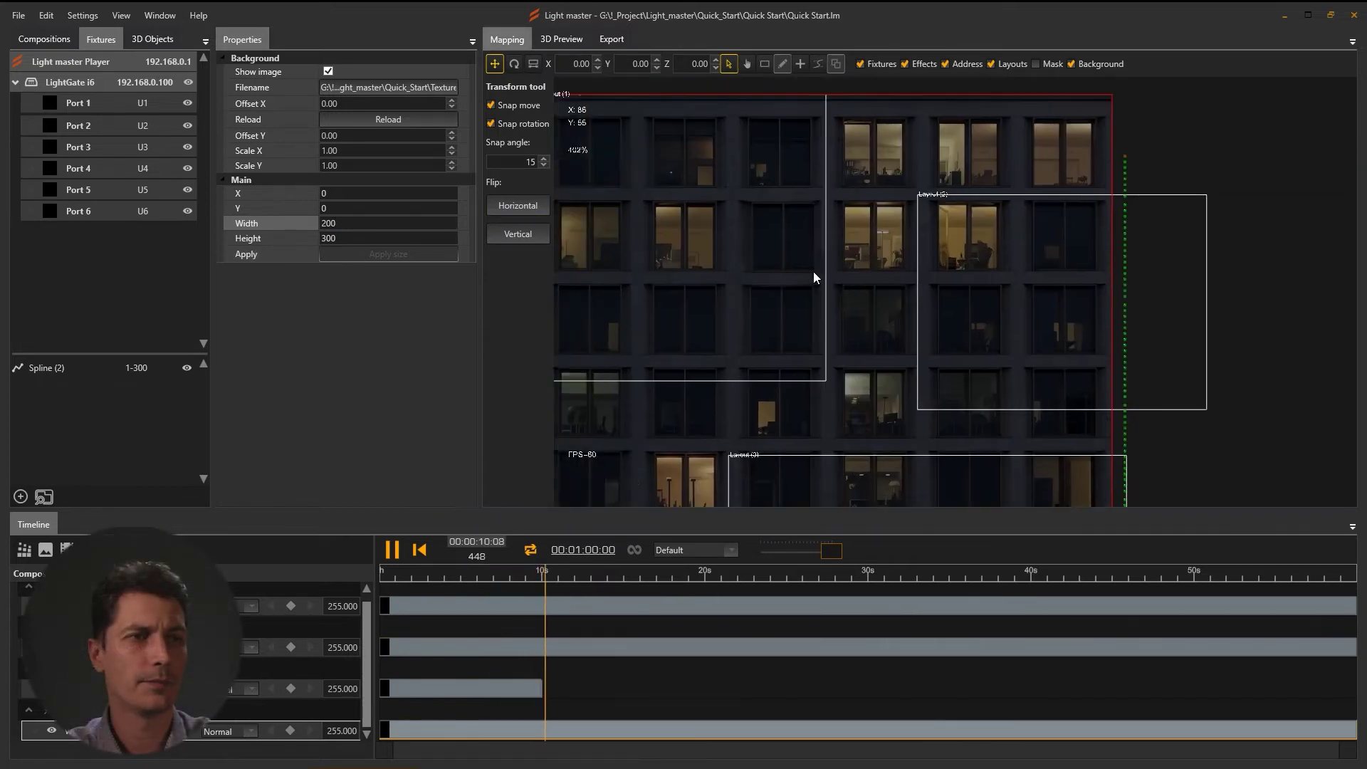
{"action": "scroll", "coordinate": [884, 276], "scroll_direction": "up", "scroll_amount": 4}
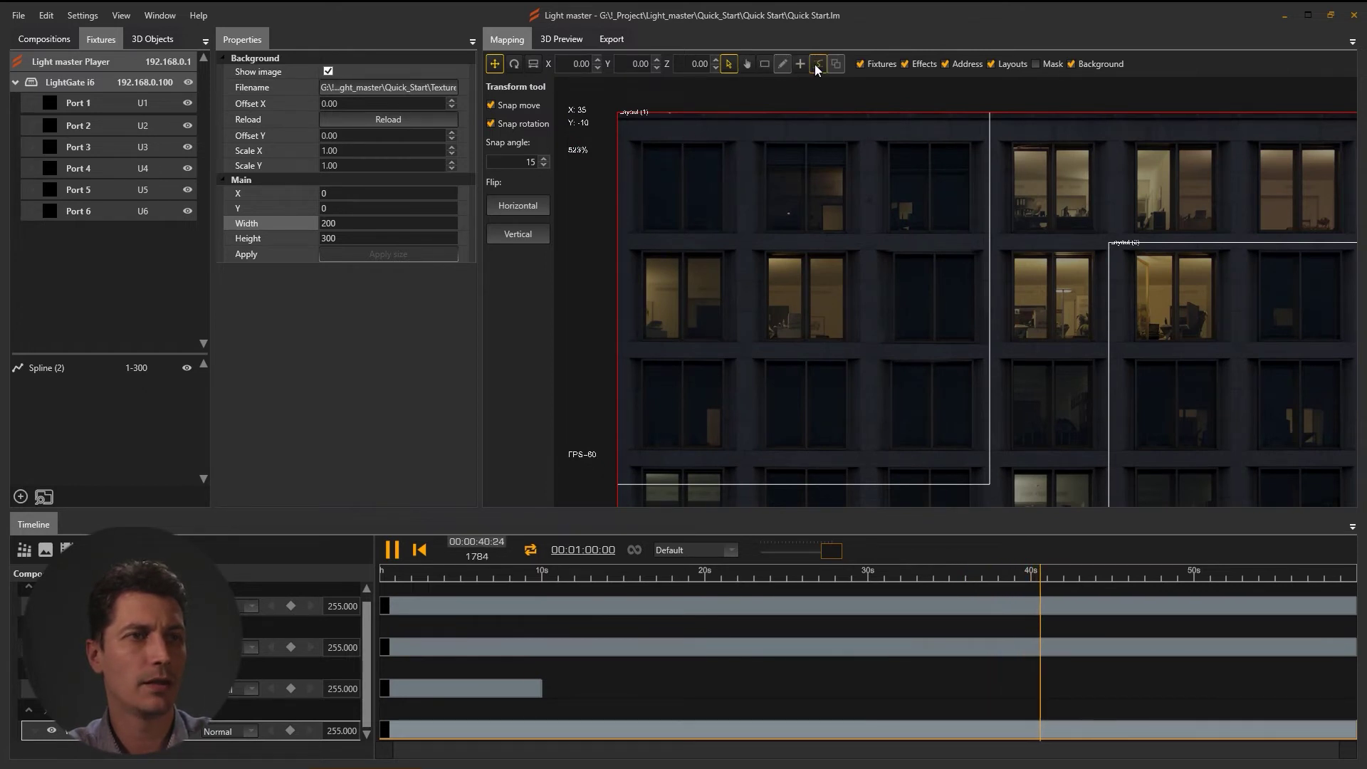
{"action": "key", "text": "a"}
{"action": "scroll", "coordinate": [740, 213], "scroll_direction": "up", "scroll_amount": 5}
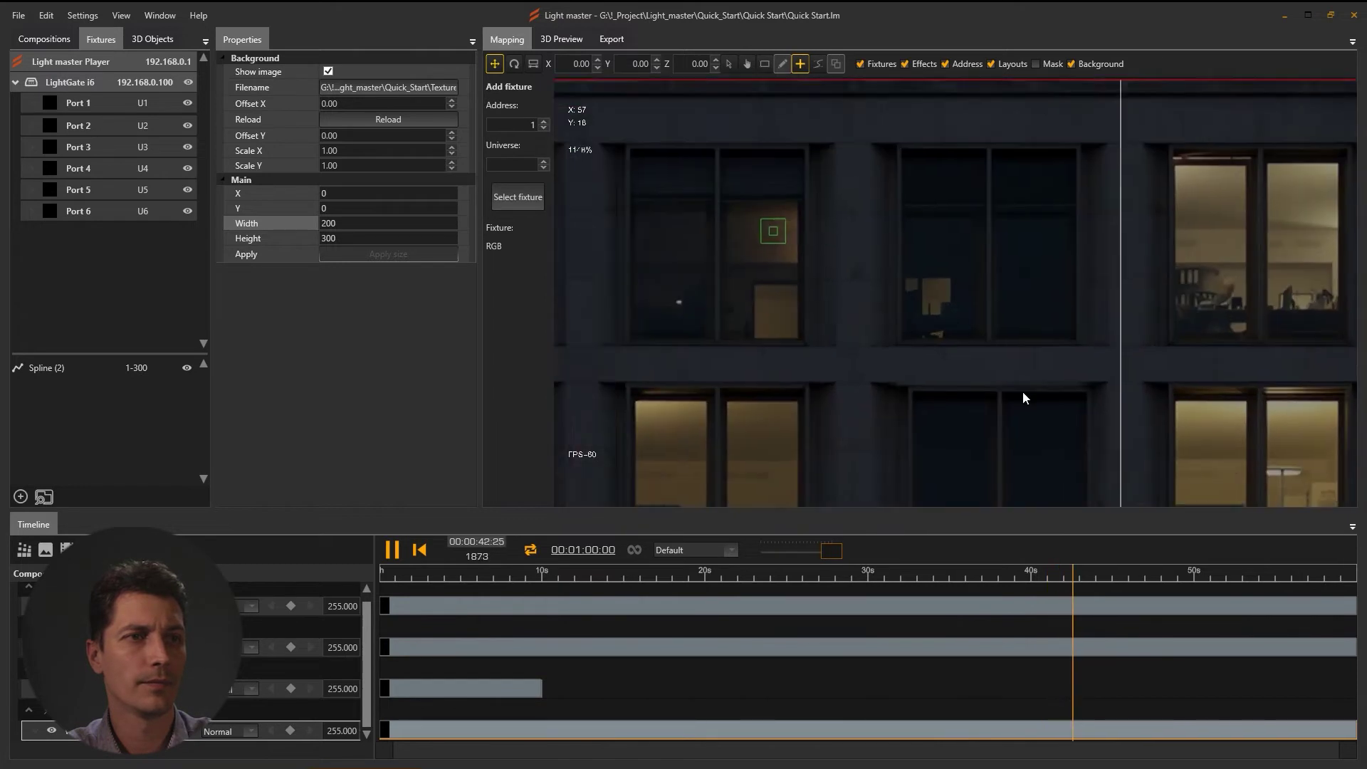
{"action": "scroll", "coordinate": [859, 298], "scroll_direction": "up", "scroll_amount": 5}
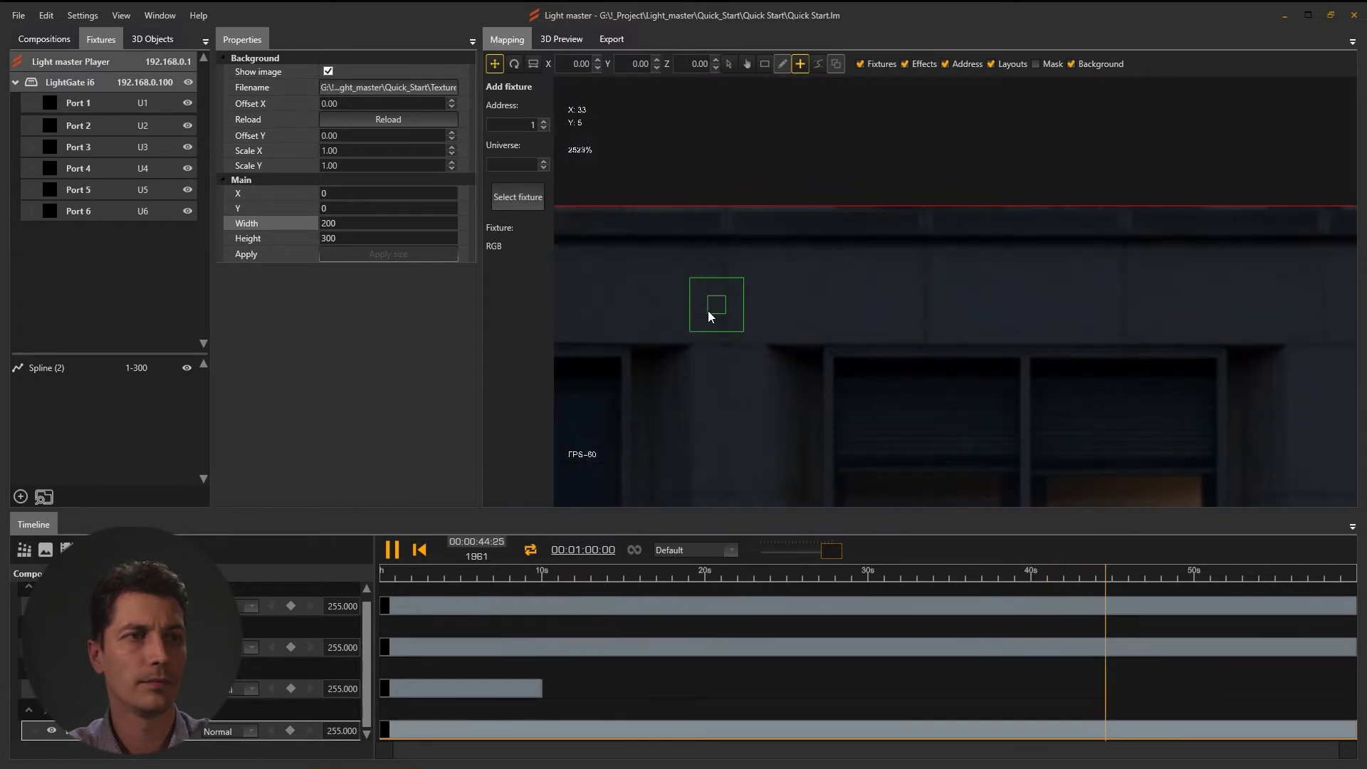
{"action": "left_click", "coordinate": [715, 306]}
{"action": "left_click", "coordinate": [733, 287]}
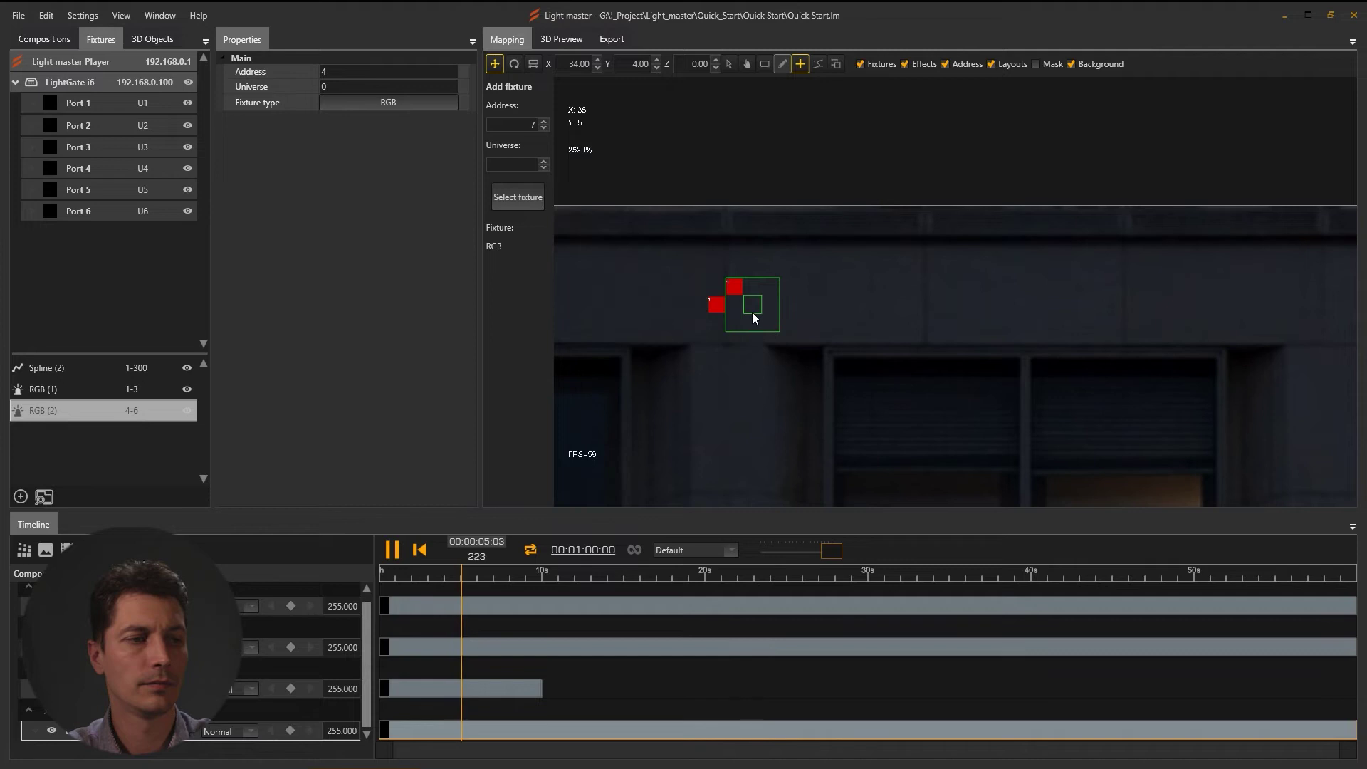
{"action": "left_click", "coordinate": [752, 307]}
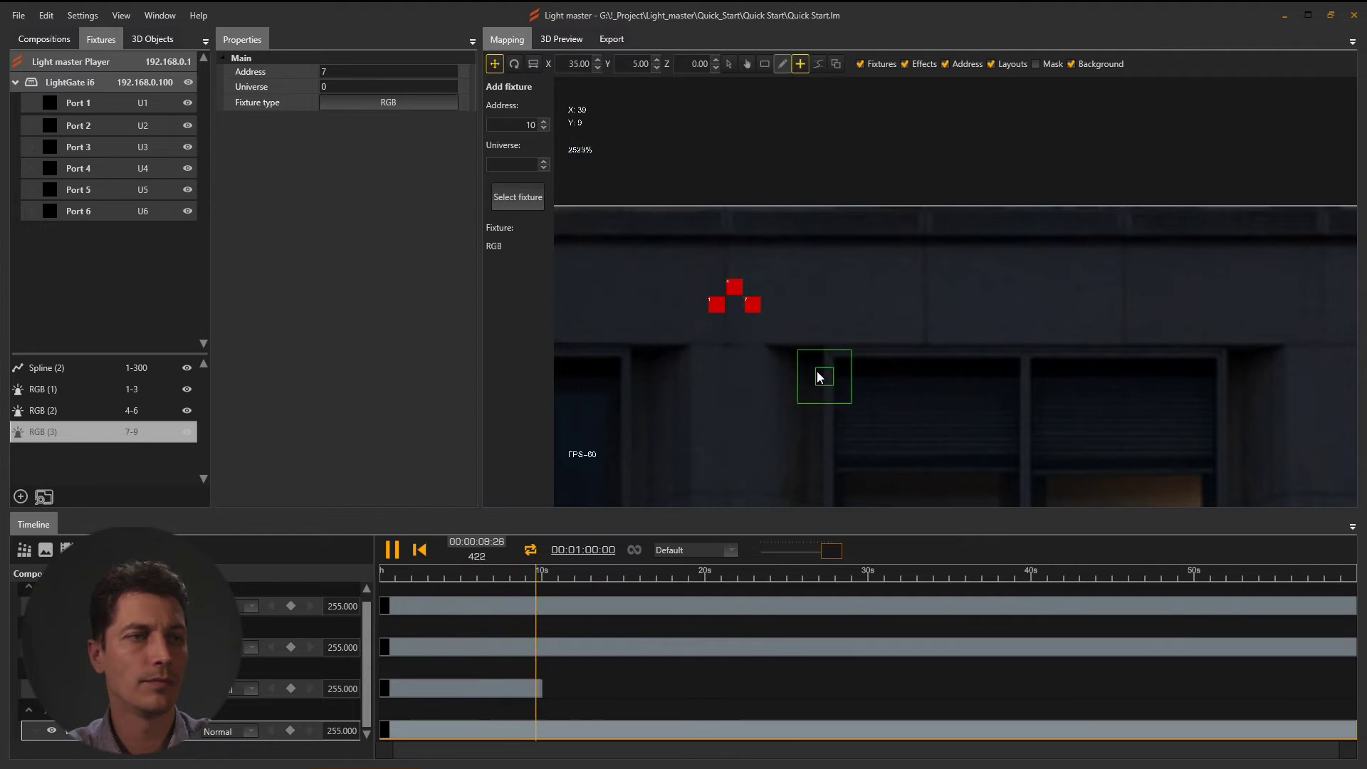
{"action": "left_click", "coordinate": [728, 65]}
Step: Move Spline (2) onto the pier below the three RGB fixtures and shorten it to run vertically over about two floors
{"action": "scroll", "coordinate": [856, 280], "scroll_direction": "down", "scroll_amount": 8}
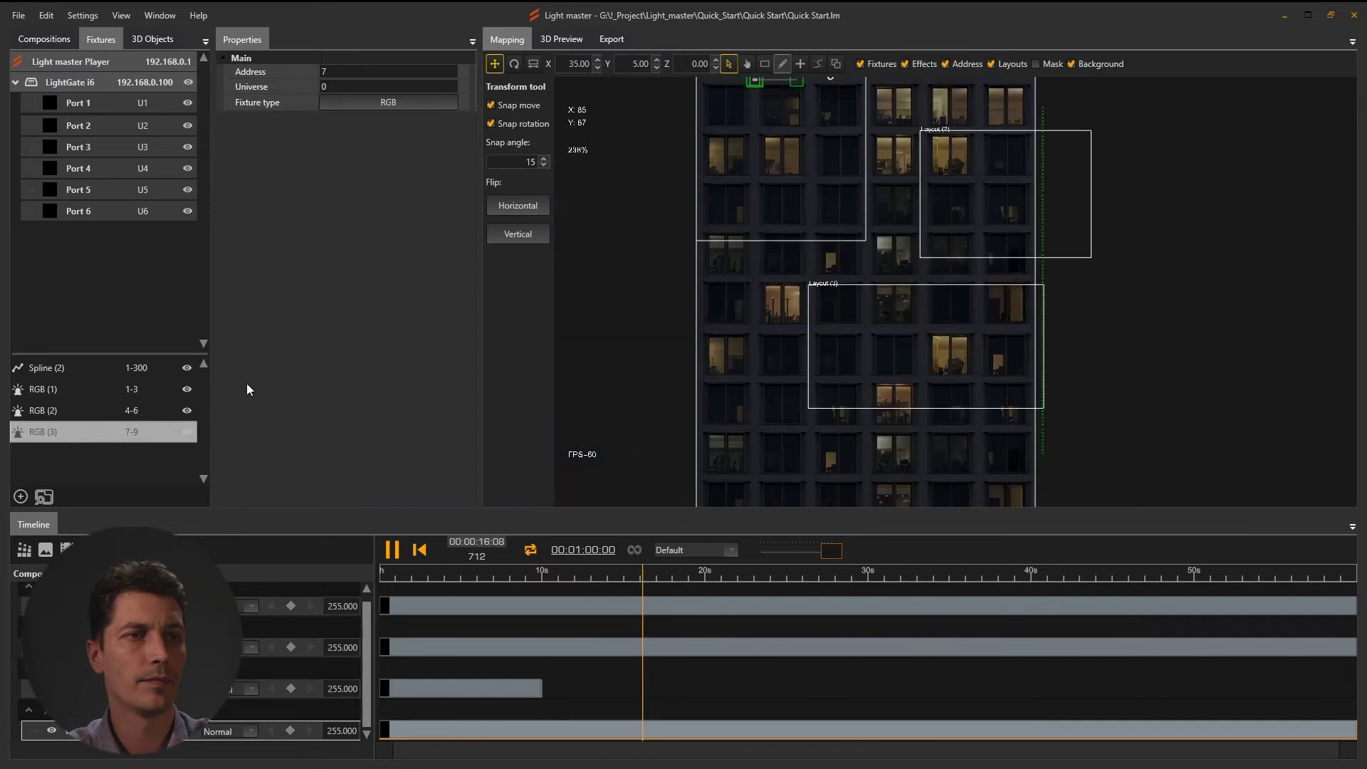
{"action": "left_click", "coordinate": [94, 368]}
{"action": "left_click_drag", "start_coordinate": [1053, 286], "coordinate": [754, 259]}
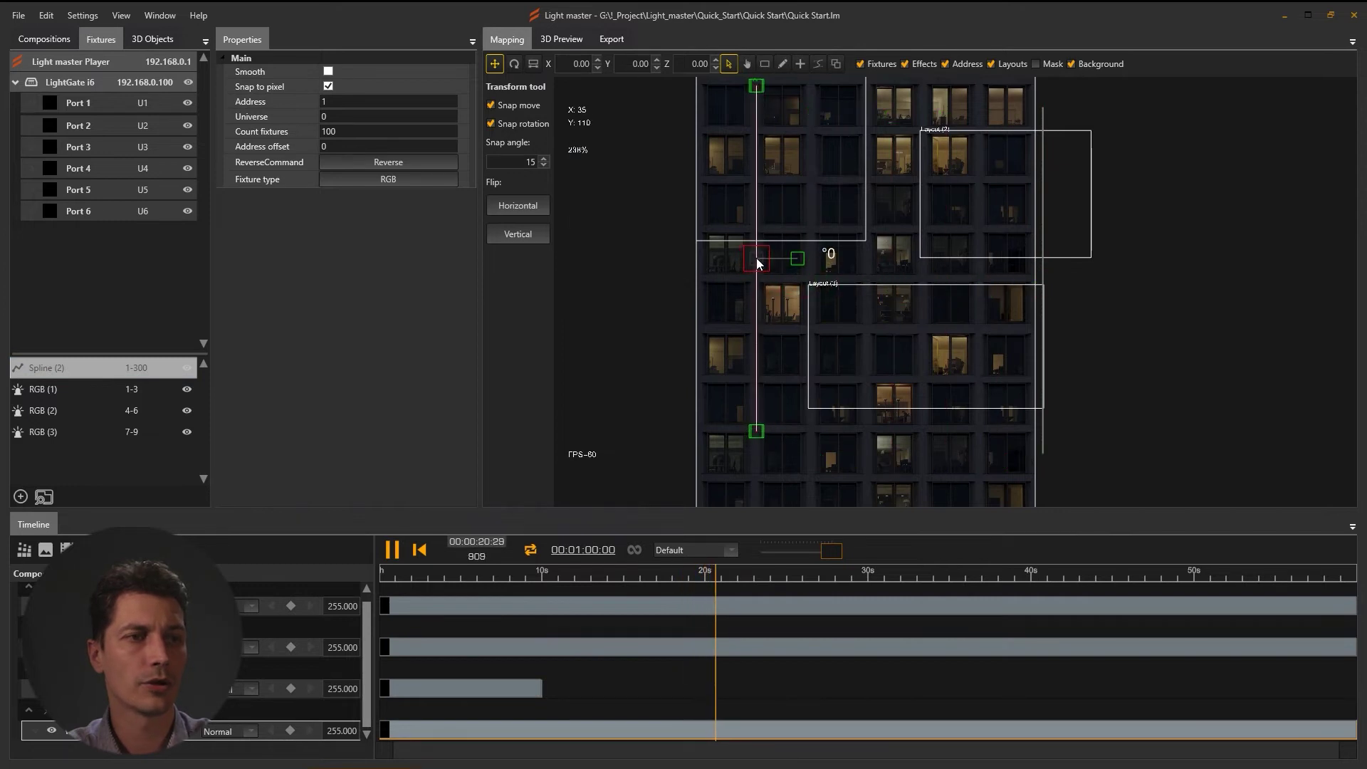
{"action": "scroll", "coordinate": [756, 258], "scroll_direction": "up", "scroll_amount": 1}
{"action": "left_click_drag", "start_coordinate": [779, 397], "coordinate": [774, 211]}
{"action": "scroll", "coordinate": [807, 156], "scroll_direction": "up", "scroll_amount": 2}
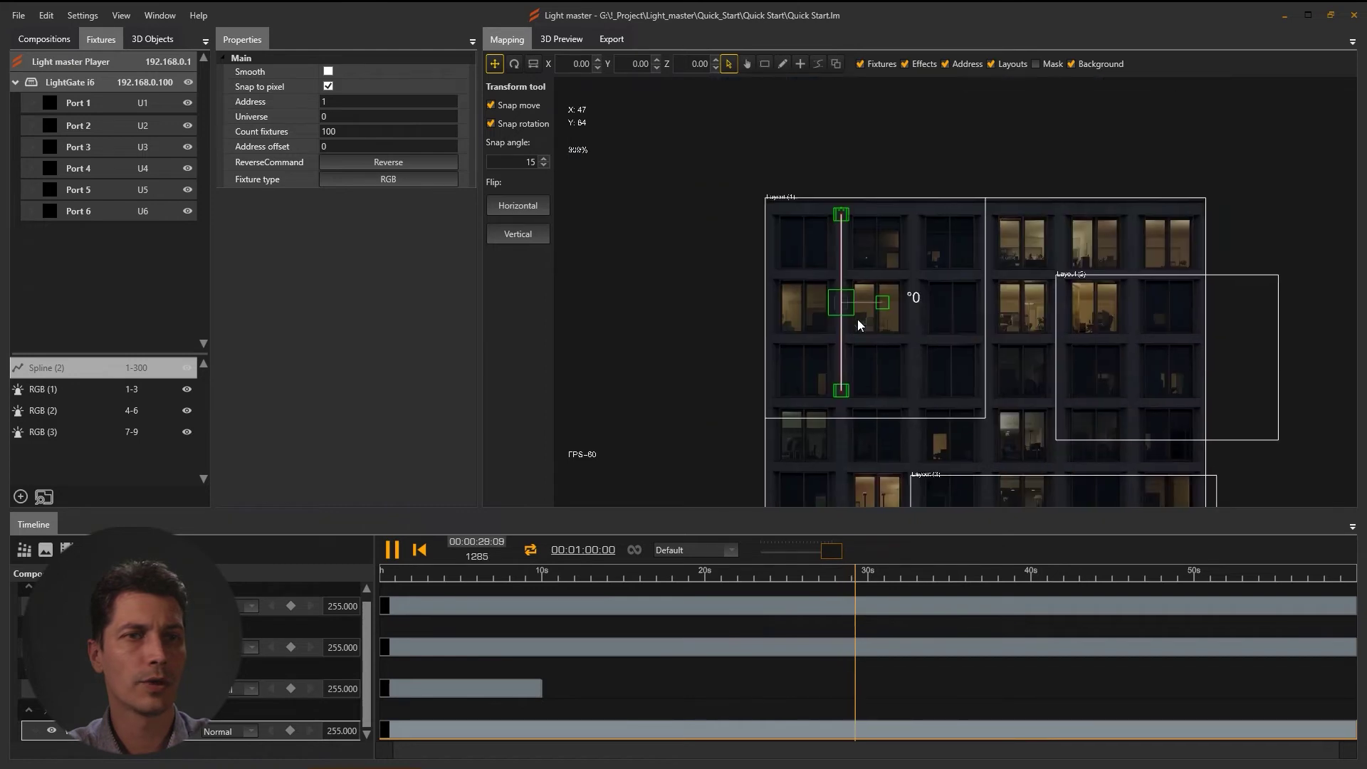
Step: Set Spline (2)'s fixture count to 10 and raise its lower end to the bottom of the second window row
{"action": "left_click", "coordinate": [262, 132]}
{"action": "type", "text": "10"}
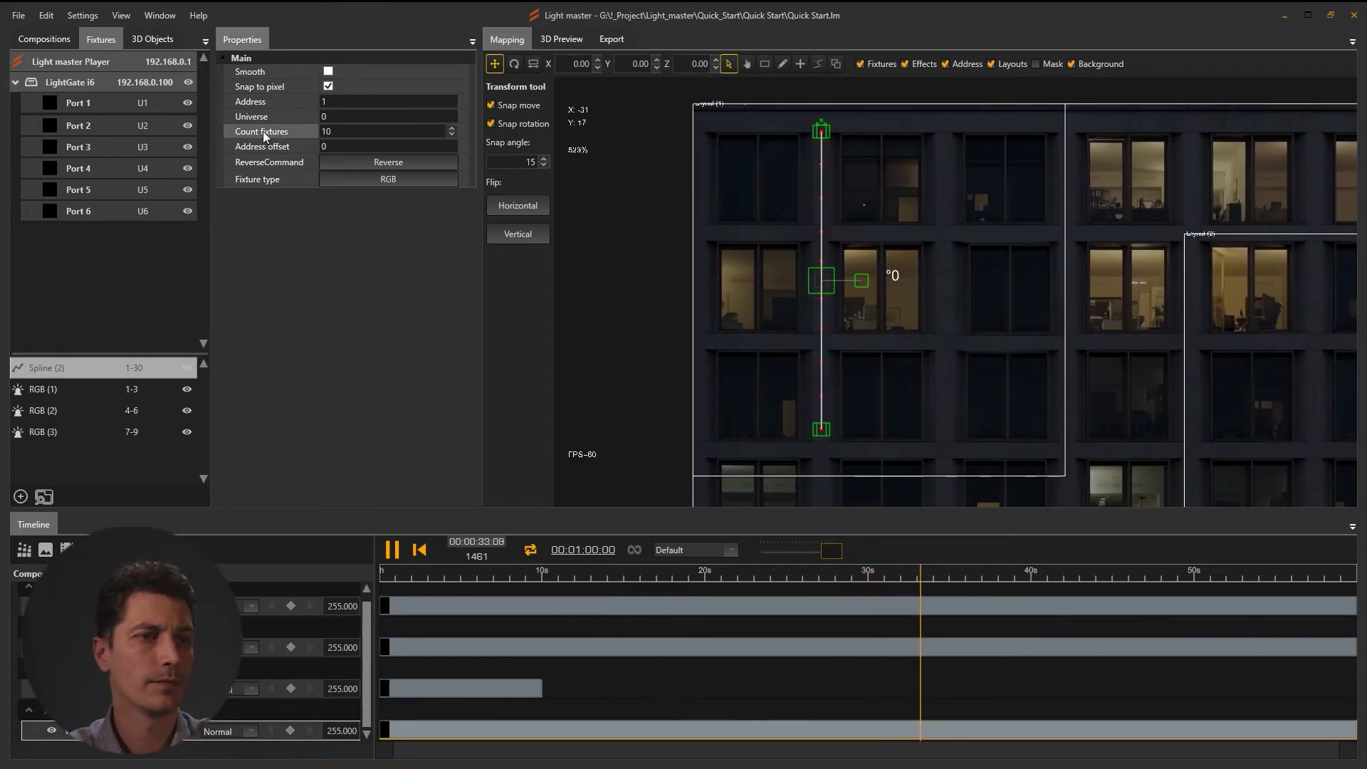
{"action": "left_click_drag", "start_coordinate": [830, 429], "coordinate": [818, 366]}
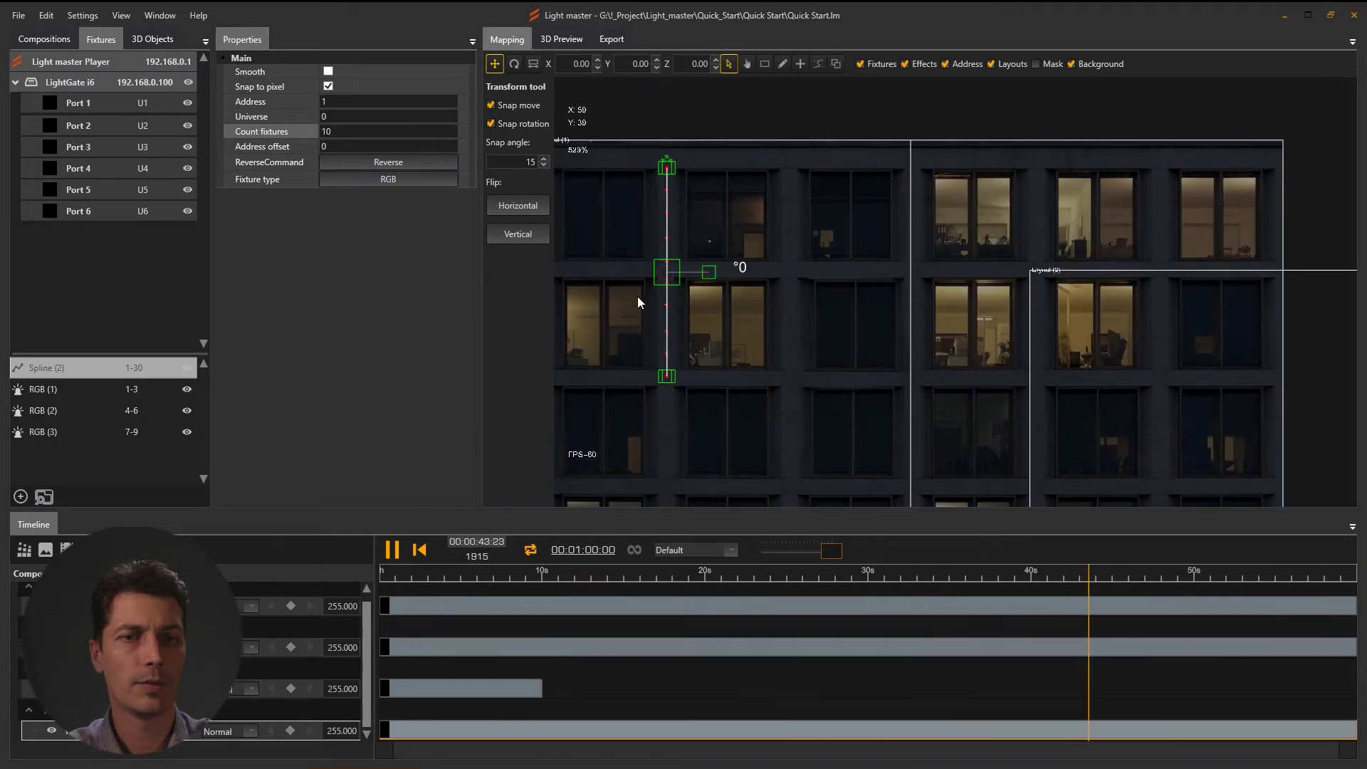
Step: Assign RGB (1), RGB (2), RGB (3) and Spline (2) to Port 1 in that order
{"action": "left_click", "coordinate": [41, 388]}
{"action": "left_click_drag", "start_coordinate": [74, 101], "coordinate": [74, 101]}
{"action": "left_click_drag", "start_coordinate": [41, 389], "coordinate": [75, 100]}
{"action": "mouse_move", "coordinate": [41, 389]}
{"action": "left_mouse_down"}
{"action": "mouse_move", "coordinate": [74, 99]}
{"action": "mouse_move", "coordinate": [78, 114]}
{"action": "left_mouse_up"}
{"action": "left_click", "coordinate": [59, 368]}
Step: Duplicate the column of three RGB fixtures and Spline (2) and shift the copy right onto the next pier
{"action": "left_click_drag", "start_coordinate": [624, 102], "coordinate": [727, 426]}
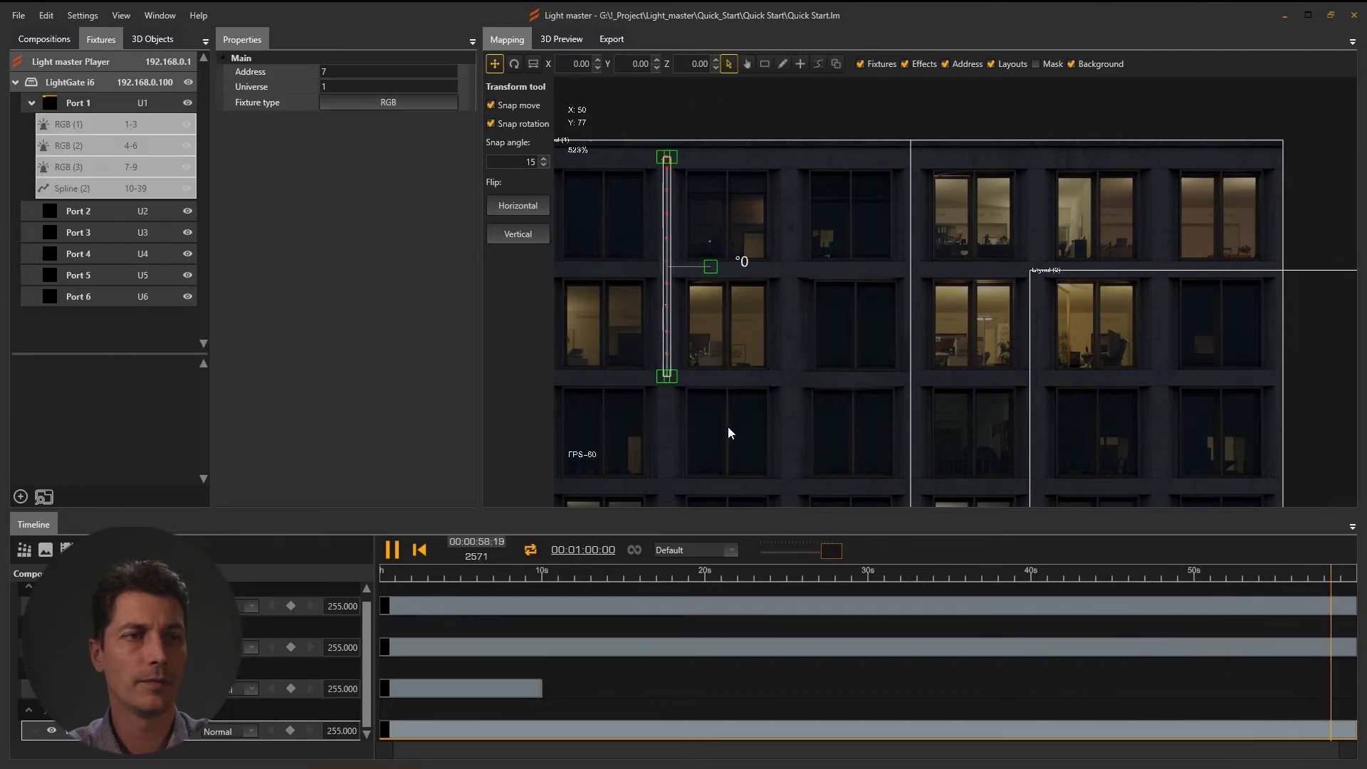
{"action": "left_click_drag", "start_coordinate": [664, 317], "coordinate": [826, 323]}
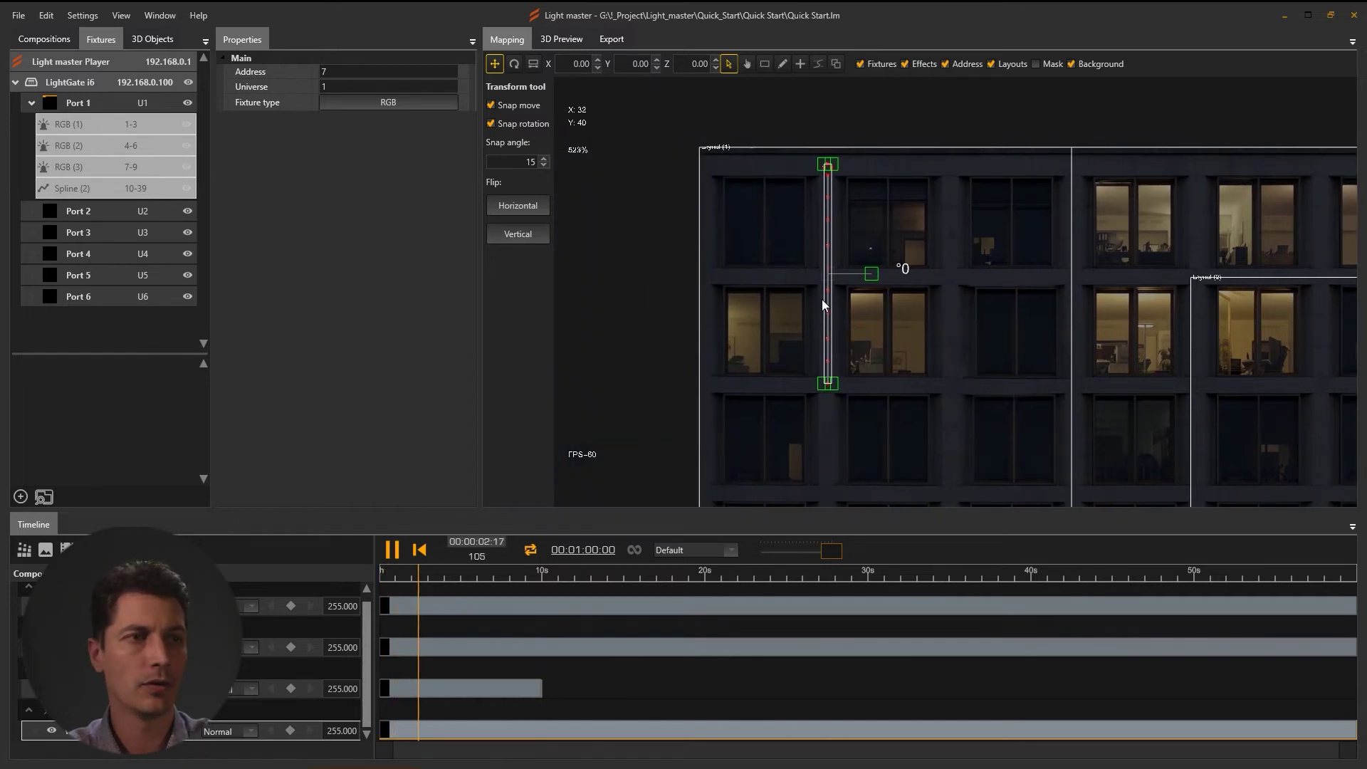
{"action": "key", "text": "ctrl+v"}
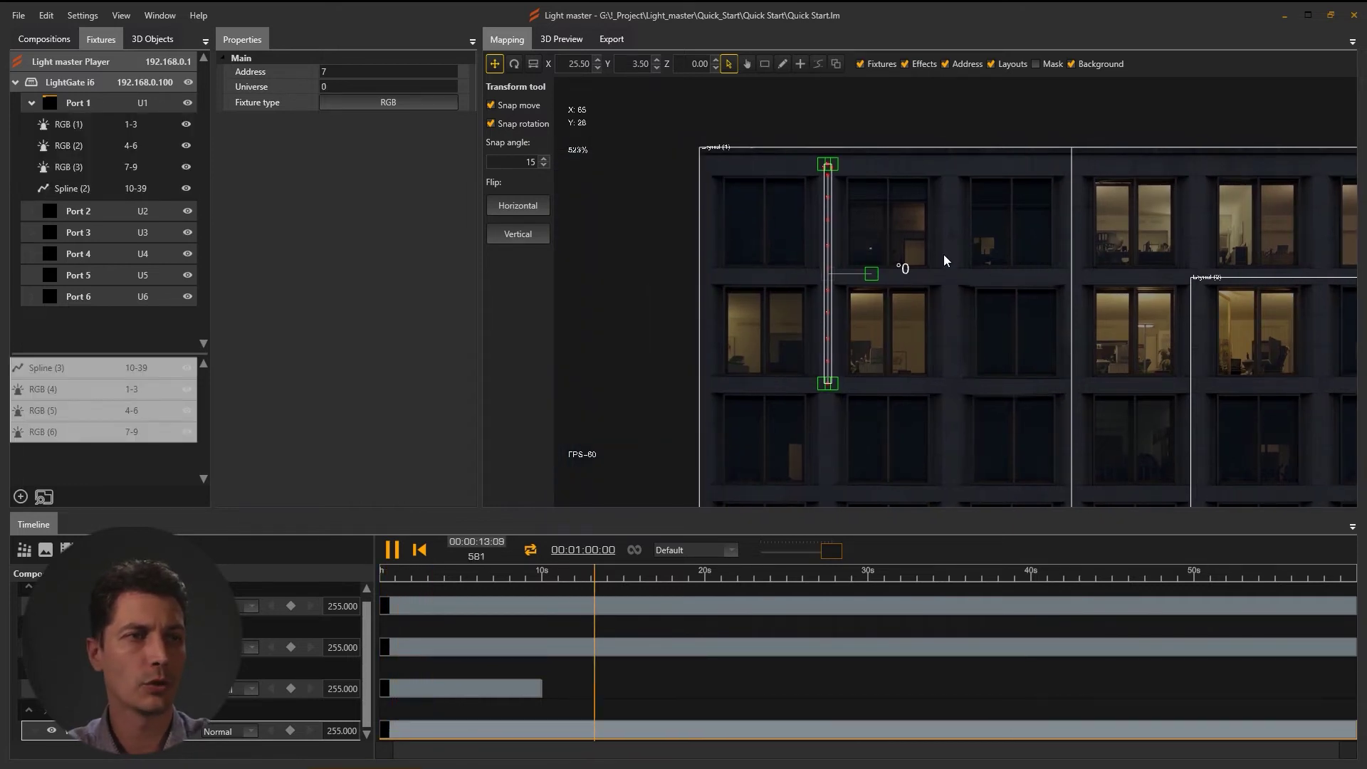
{"action": "key", "text": "Right"}
{"action": "key", "text": "Right"}
{"action": "key", "text": "Right"}
{"action": "key", "text": "Right"}
{"action": "key", "text": "Right"}
{"action": "key", "text": "Right"}
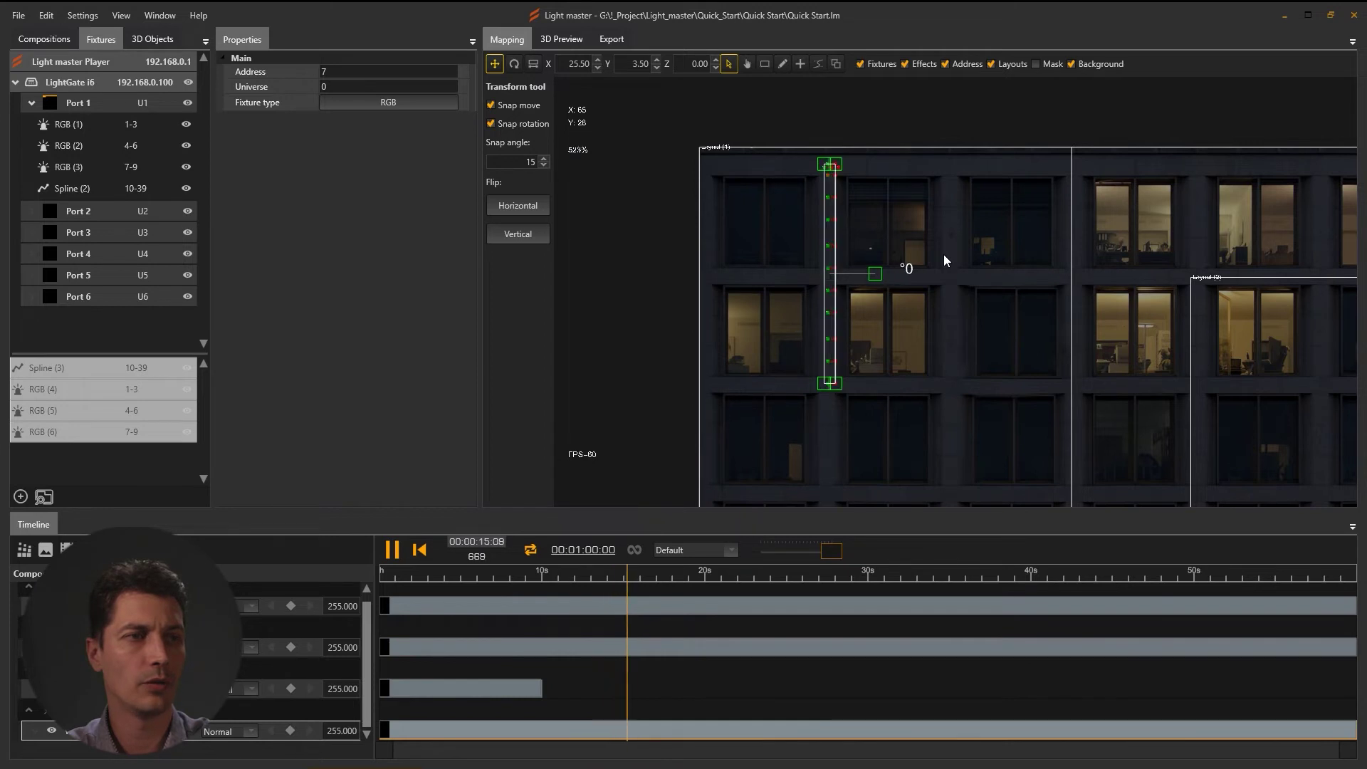
{"action": "key", "text": "Right"}
{"action": "key", "text": "Right"}
{"action": "key", "text": "Right"}
{"action": "key", "text": "Right"}
{"action": "key", "text": "Right"}
{"action": "key", "text": "Right"}
{"action": "key", "text": "Right"}
{"action": "key", "text": "Right"}
{"action": "key", "text": "Right"}
{"action": "key", "text": "Right"}
{"action": "key", "text": "Right"}
{"action": "key", "text": "Right"}
{"action": "key", "text": "Right"}
{"action": "key", "text": "Right"}
{"action": "key", "text": "Right"}
{"action": "key", "text": "Right"}
{"action": "key", "text": "Right"}
{"action": "key", "text": "Right"}
{"action": "key", "text": "Right"}
{"action": "key", "text": "Right"}
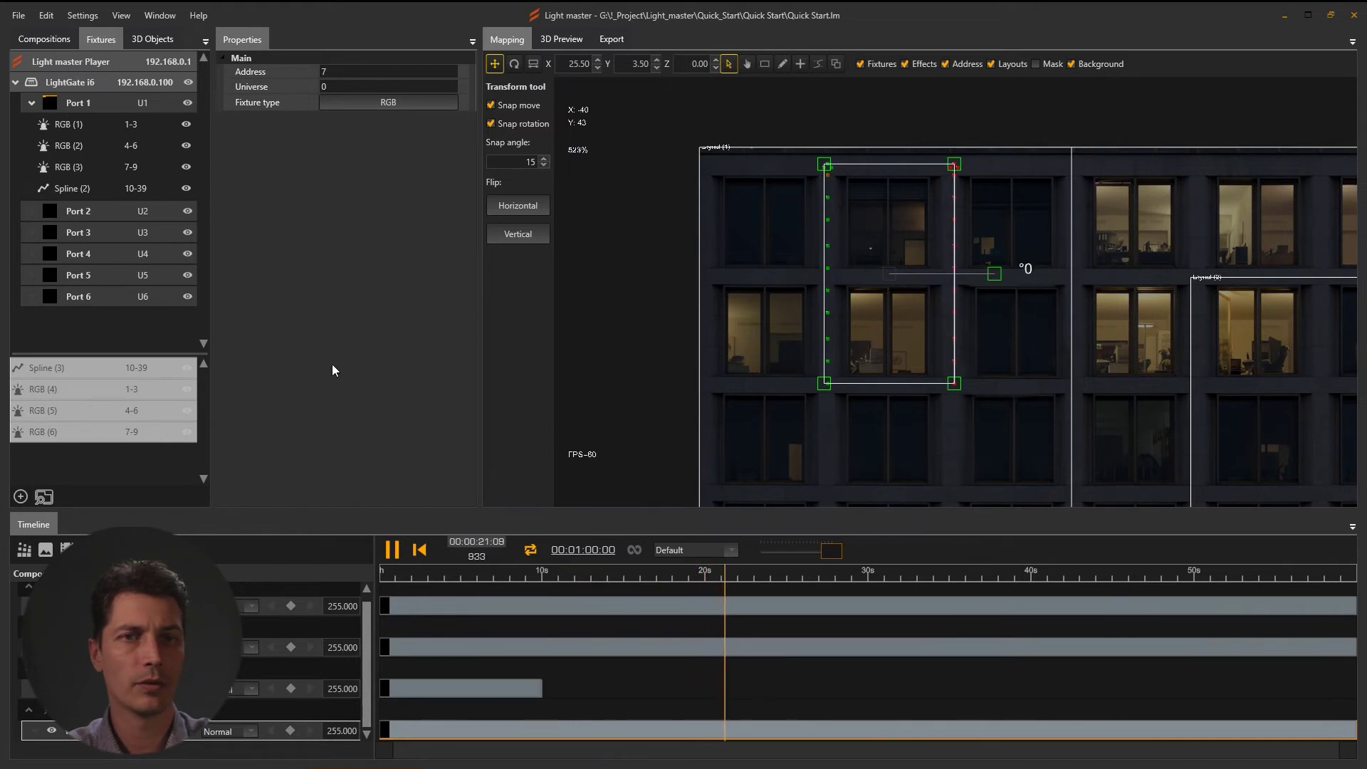
Step: Assign RGB (4), RGB (5), RGB (6) and Spline (3) to Port 1, with the spline after the RGB fixtures
{"action": "left_click_drag", "start_coordinate": [79, 367], "coordinate": [70, 199]}
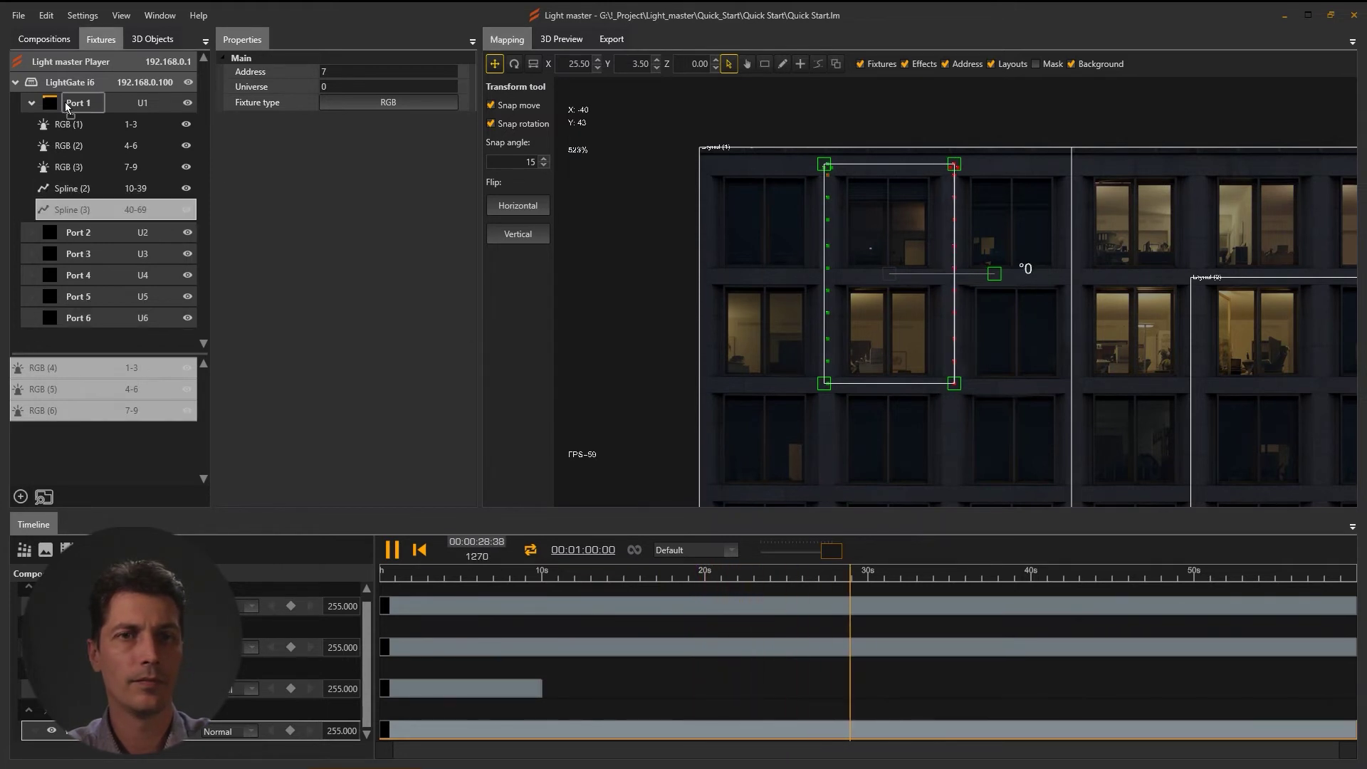
{"action": "left_click_drag", "start_coordinate": [67, 105], "coordinate": [71, 106]}
{"action": "left_click", "coordinate": [76, 169]}
{"action": "left_click_drag", "start_coordinate": [83, 167], "coordinate": [76, 239]}
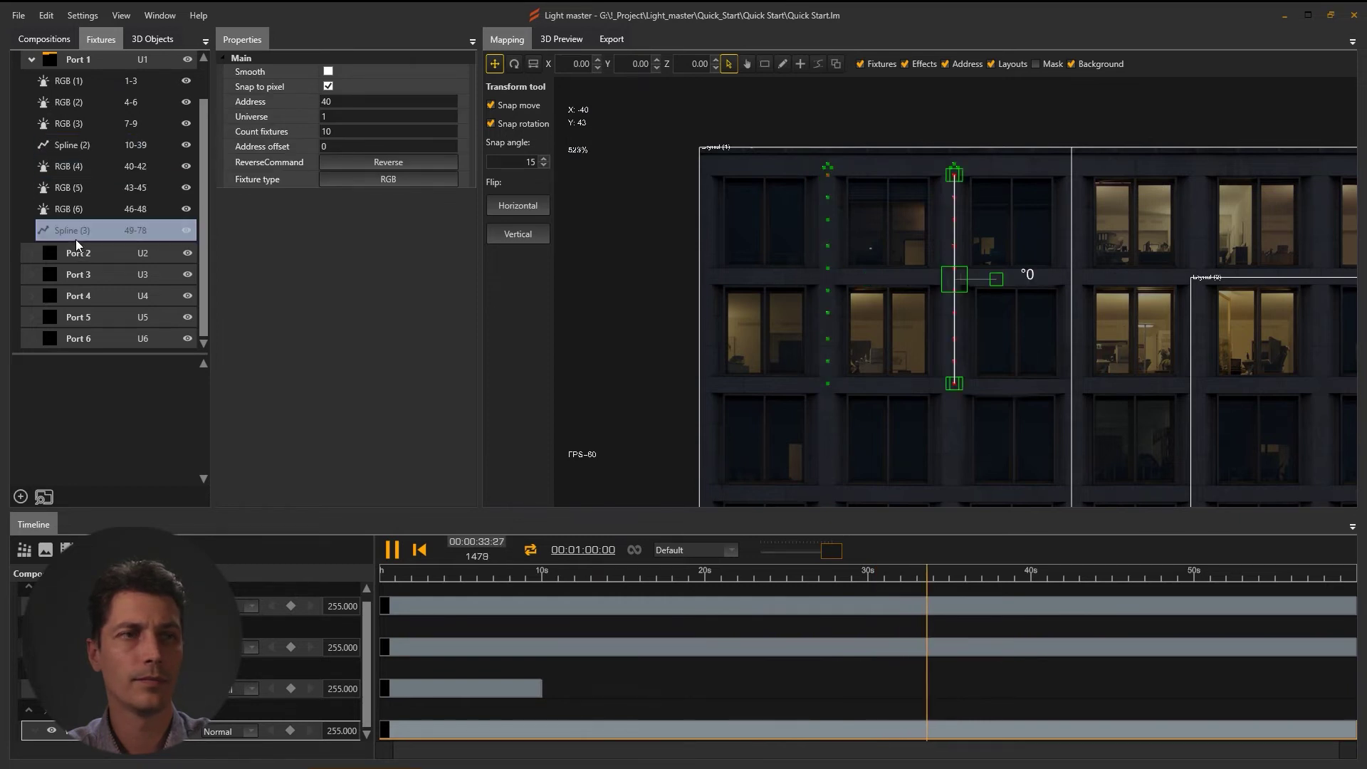
{"action": "scroll", "coordinate": [74, 151], "scroll_direction": "up", "scroll_amount": 1}
Step: Duplicate both fixture columns and assign the copies to Port 1
{"action": "left_click_drag", "start_coordinate": [759, 110], "coordinate": [1027, 427]}
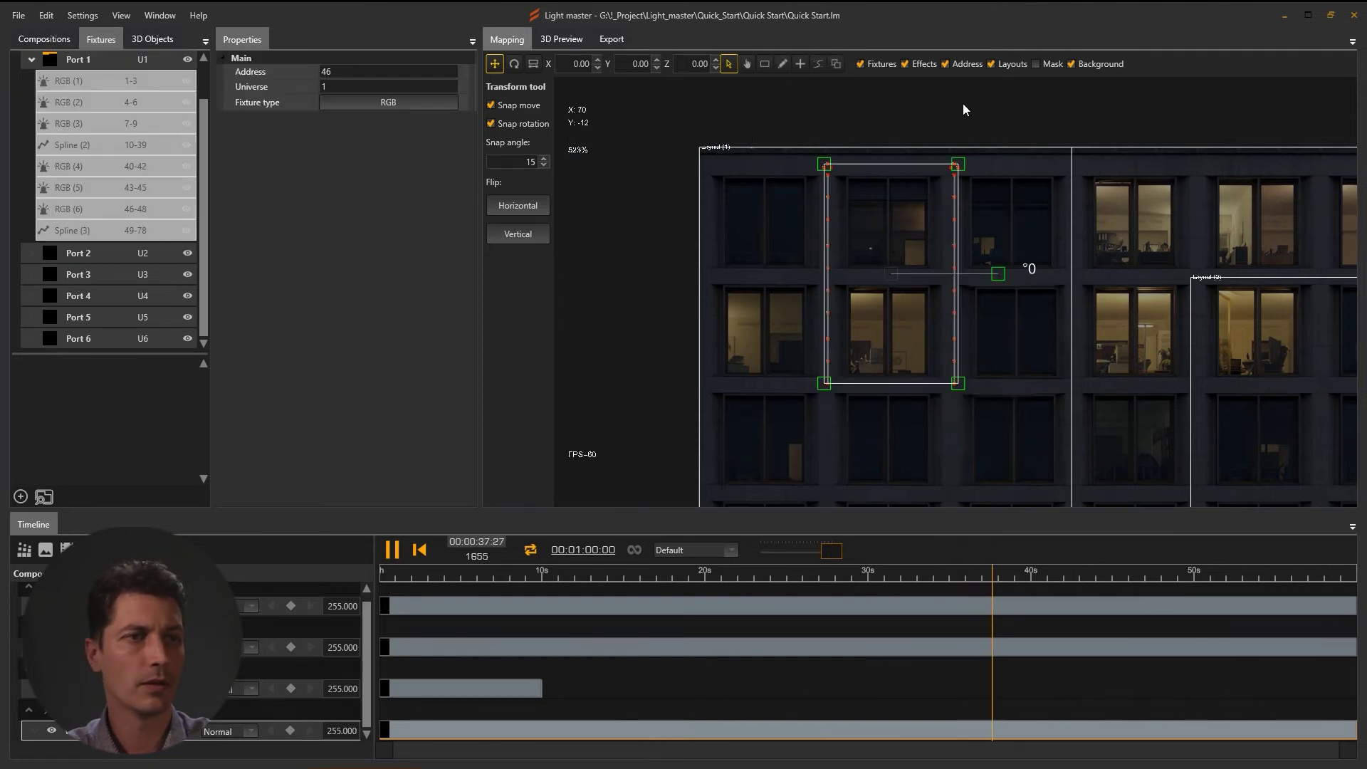
{"action": "key", "text": "ctrl+d"}
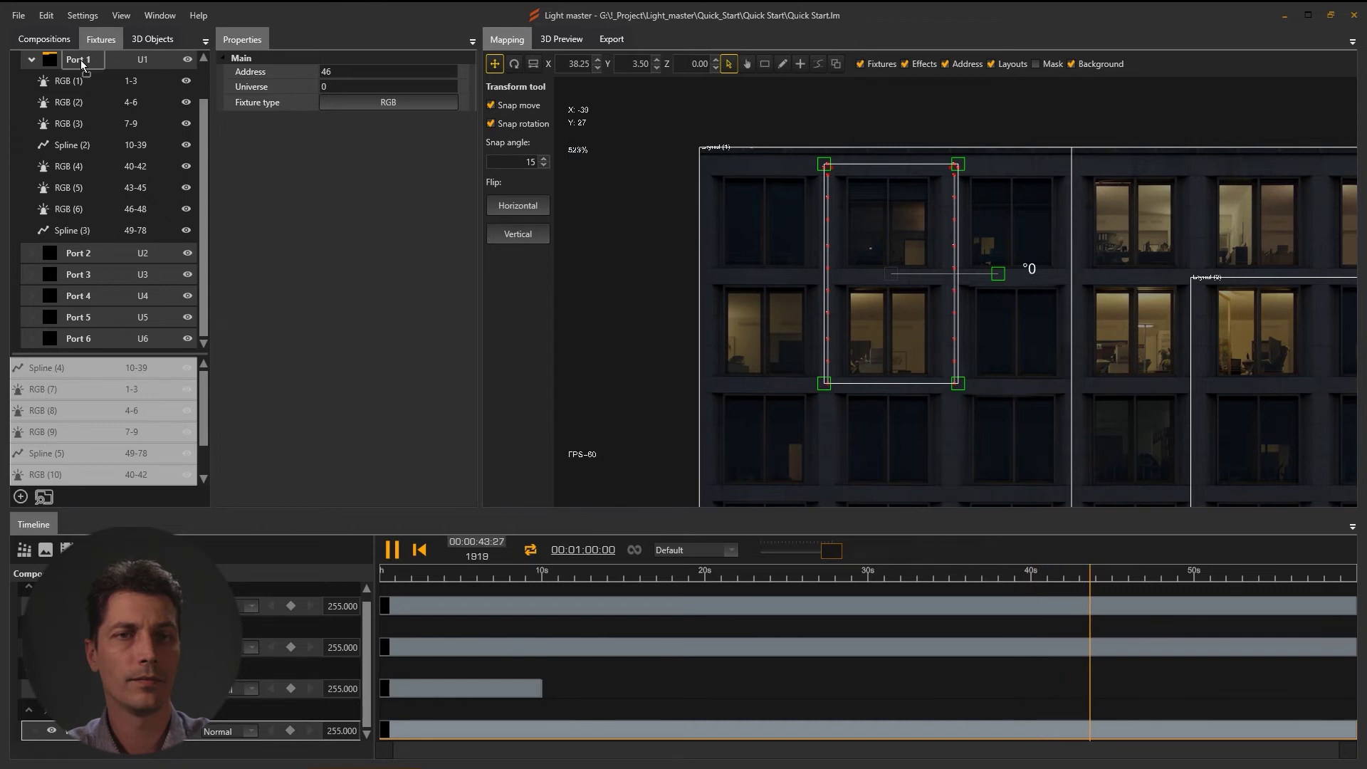
{"action": "left_click_drag", "start_coordinate": [80, 60], "coordinate": [79, 61]}
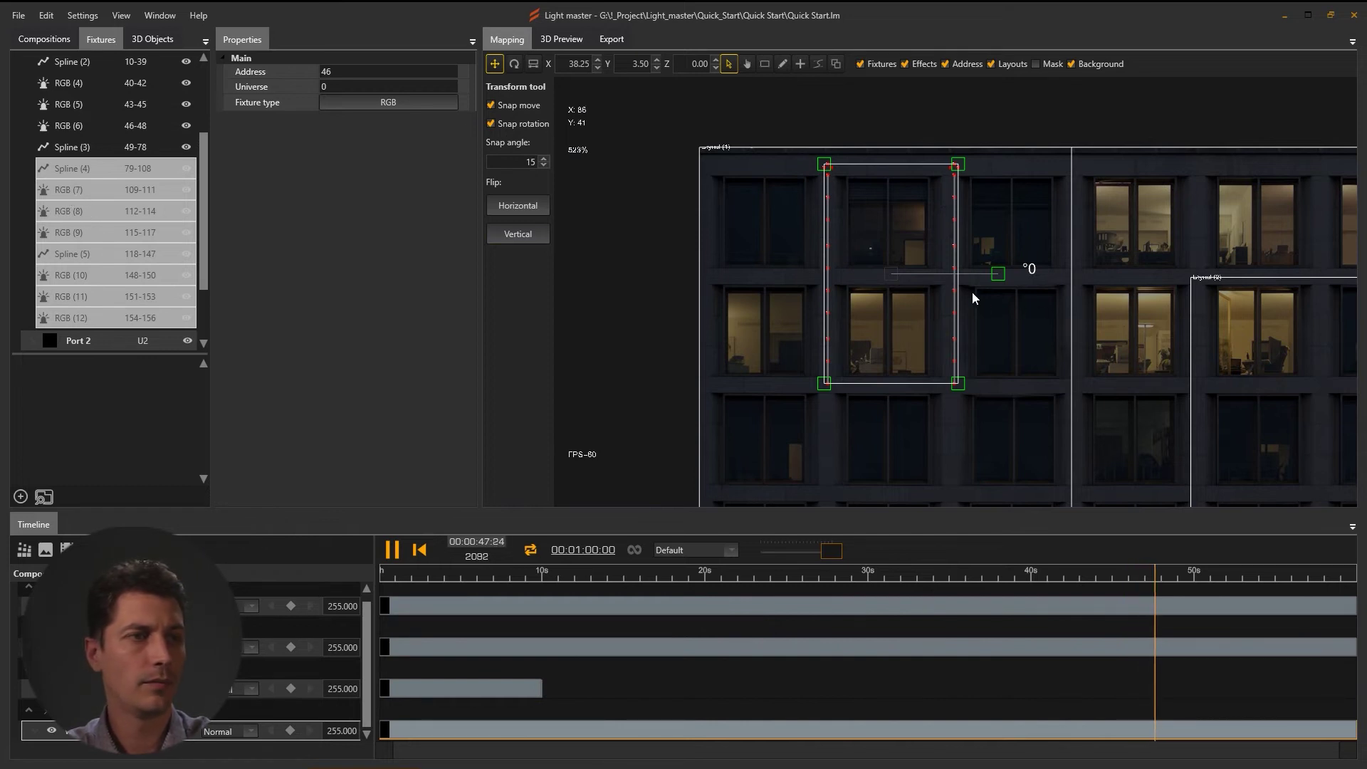
Step: Shift the two copied fixture columns right onto the next two piers of the facade
{"action": "key", "text": "Right"}
{"action": "key", "text": "Right"}
{"action": "key", "text": "Right"}
{"action": "key", "text": "Right"}
{"action": "key", "text": "Right"}
{"action": "key", "text": "Right"}
{"action": "key", "text": "Right"}
{"action": "key", "text": "Right"}
{"action": "key", "text": "Right"}
{"action": "key", "text": "Right"}
{"action": "key", "text": "Right"}
{"action": "key", "text": "Right"}
{"action": "key", "text": "Right"}
{"action": "key", "text": "Right"}
{"action": "key", "text": "Right"}
{"action": "key", "text": "Right"}
{"action": "key", "text": "Right"}
{"action": "key", "text": "Right"}
{"action": "key", "text": "Right"}
{"action": "key", "text": "Right"}
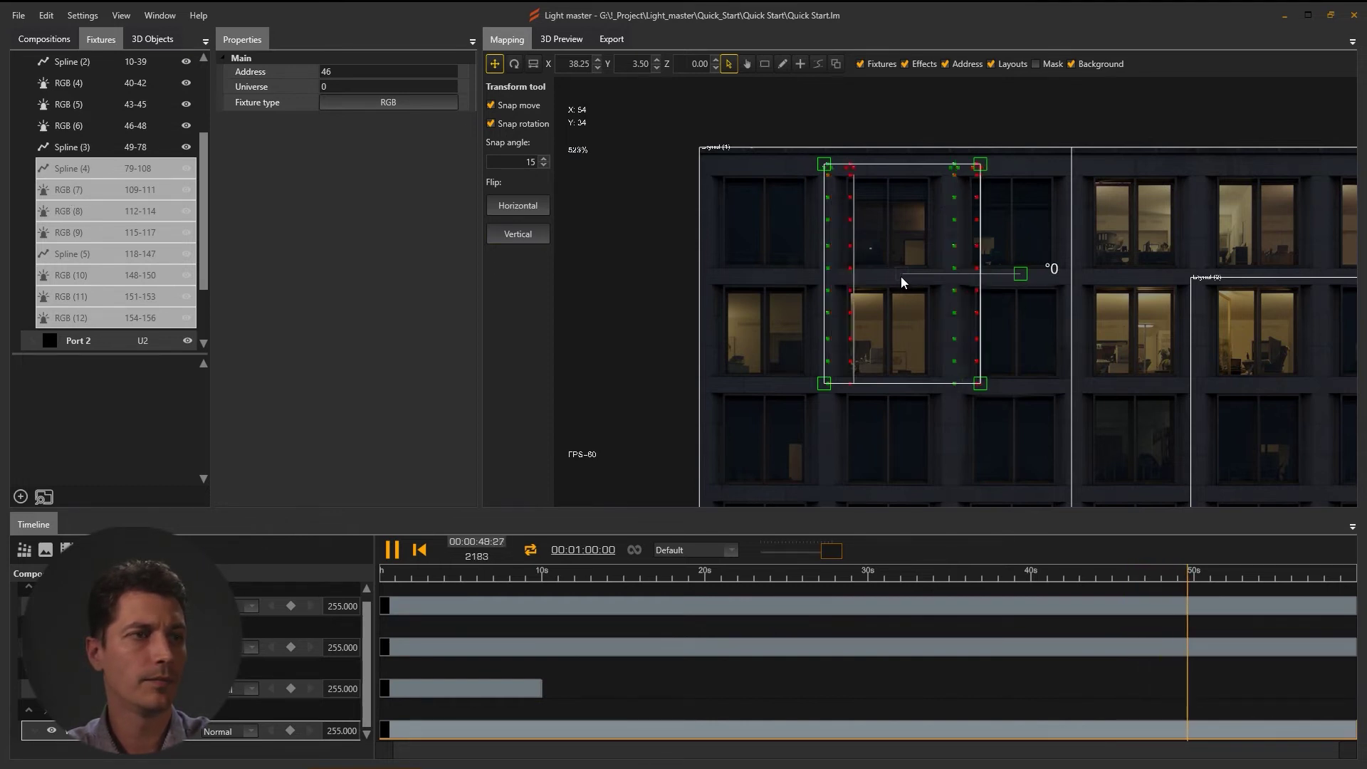
{"action": "key", "text": "Right"}
{"action": "key", "text": "Right"}
{"action": "key", "text": "Right"}
{"action": "key", "text": "Right"}
{"action": "key", "text": "Right"}
{"action": "key", "text": "Right"}
{"action": "key", "text": "Right"}
{"action": "key", "text": "Right"}
{"action": "key", "text": "Right"}
{"action": "key", "text": "Right"}
{"action": "key", "text": "Right"}
{"action": "key", "text": "Right"}
{"action": "key", "text": "Right"}
{"action": "key", "text": "Right"}
{"action": "key", "text": "Right"}
{"action": "key", "text": "Right"}
{"action": "key", "text": "Right"}
{"action": "key", "text": "Right"}
{"action": "key", "text": "Right"}
{"action": "key", "text": "Right"}
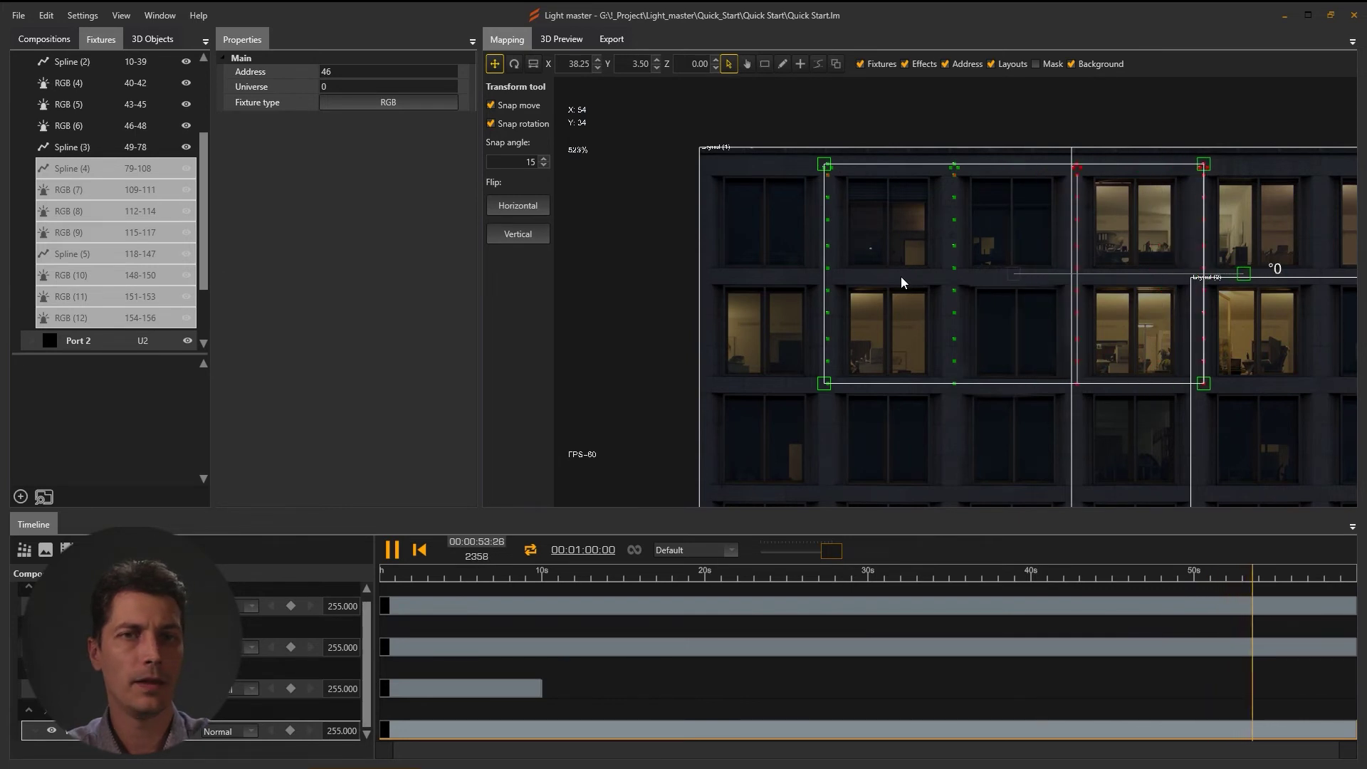
Step: Reorder Port 1 so that Spline (4) follows RGB (9)
{"action": "left_click", "coordinate": [96, 168]}
{"action": "left_click_drag", "start_coordinate": [95, 169], "coordinate": [83, 244]}
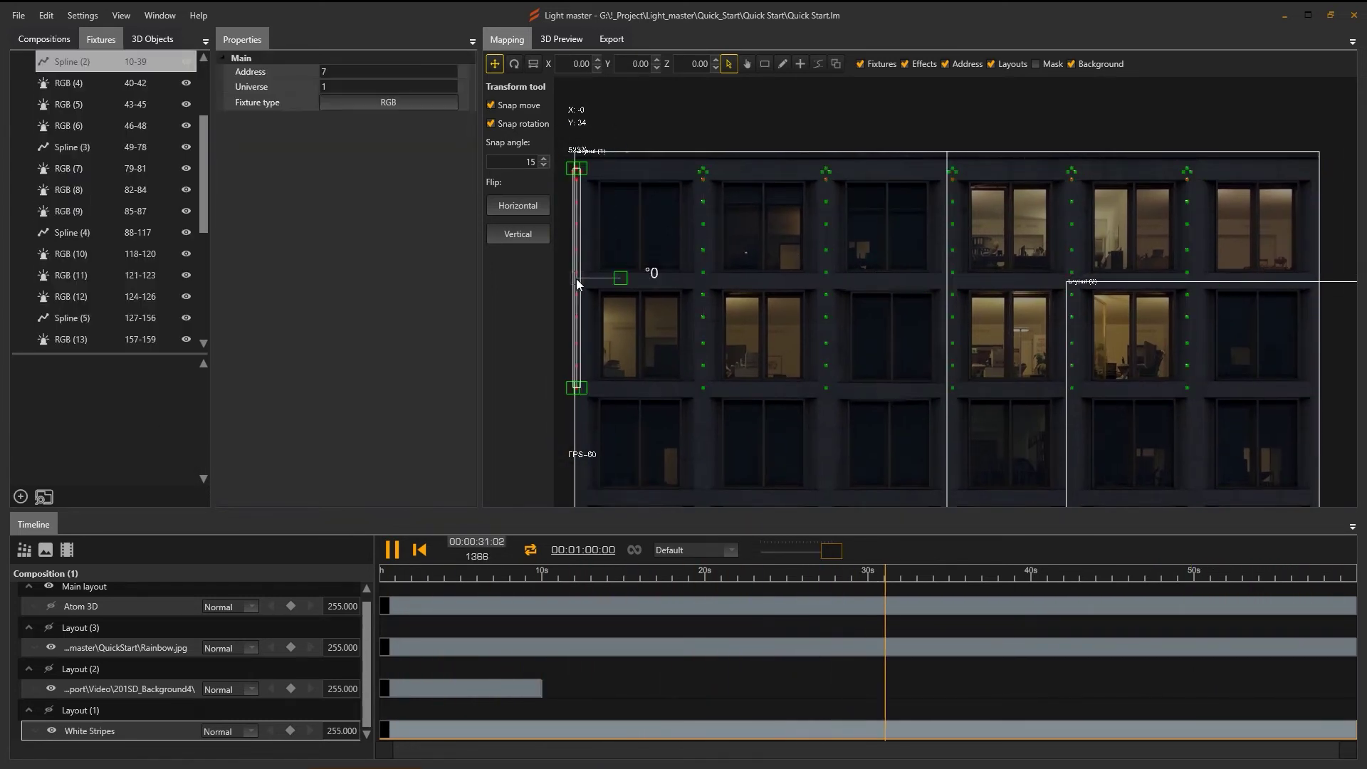
Step: Reassign RGB (13) through Spline (7) to Port 2, add RGB (19) through Spline (8) to it, and select Port 1 to check its fixtures
{"action": "left_click", "coordinate": [70, 183]}
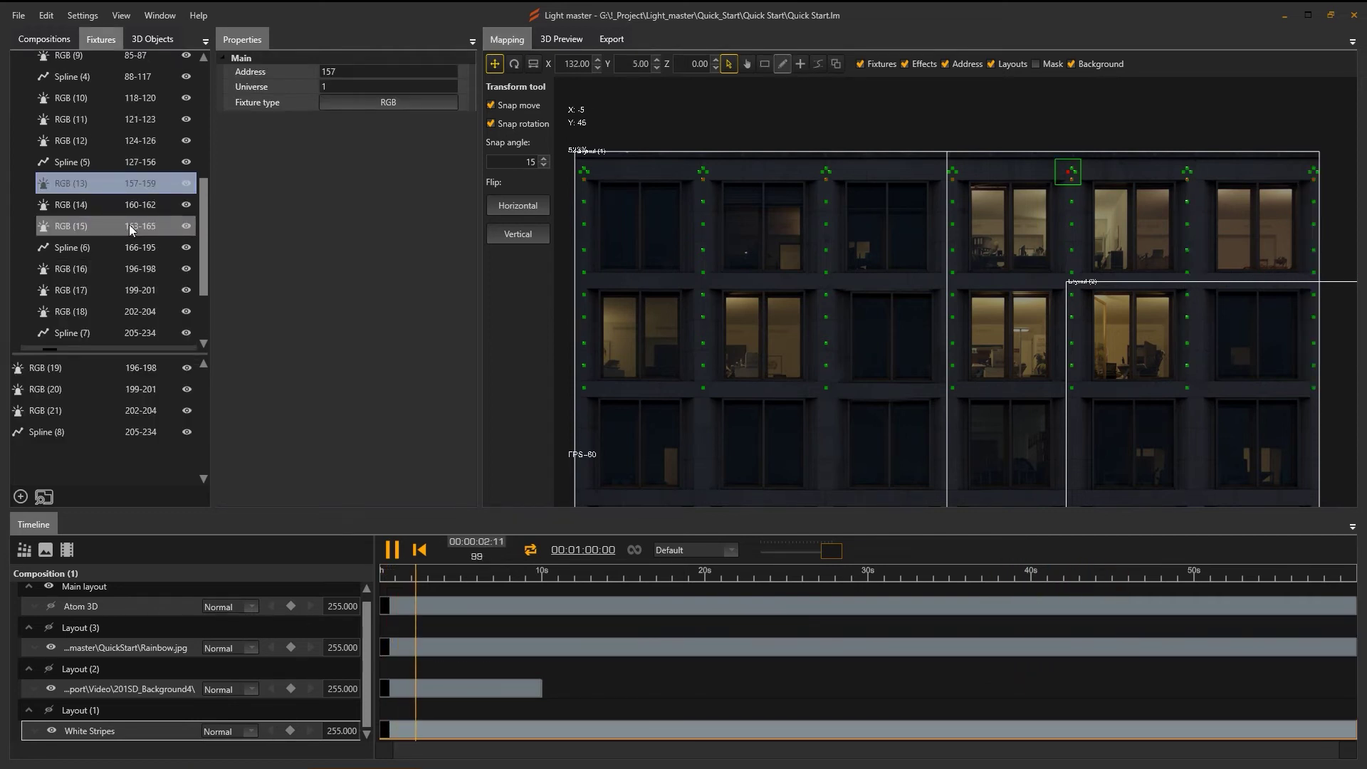
{"action": "scroll", "coordinate": [106, 299], "scroll_direction": "down", "scroll_amount": 2}
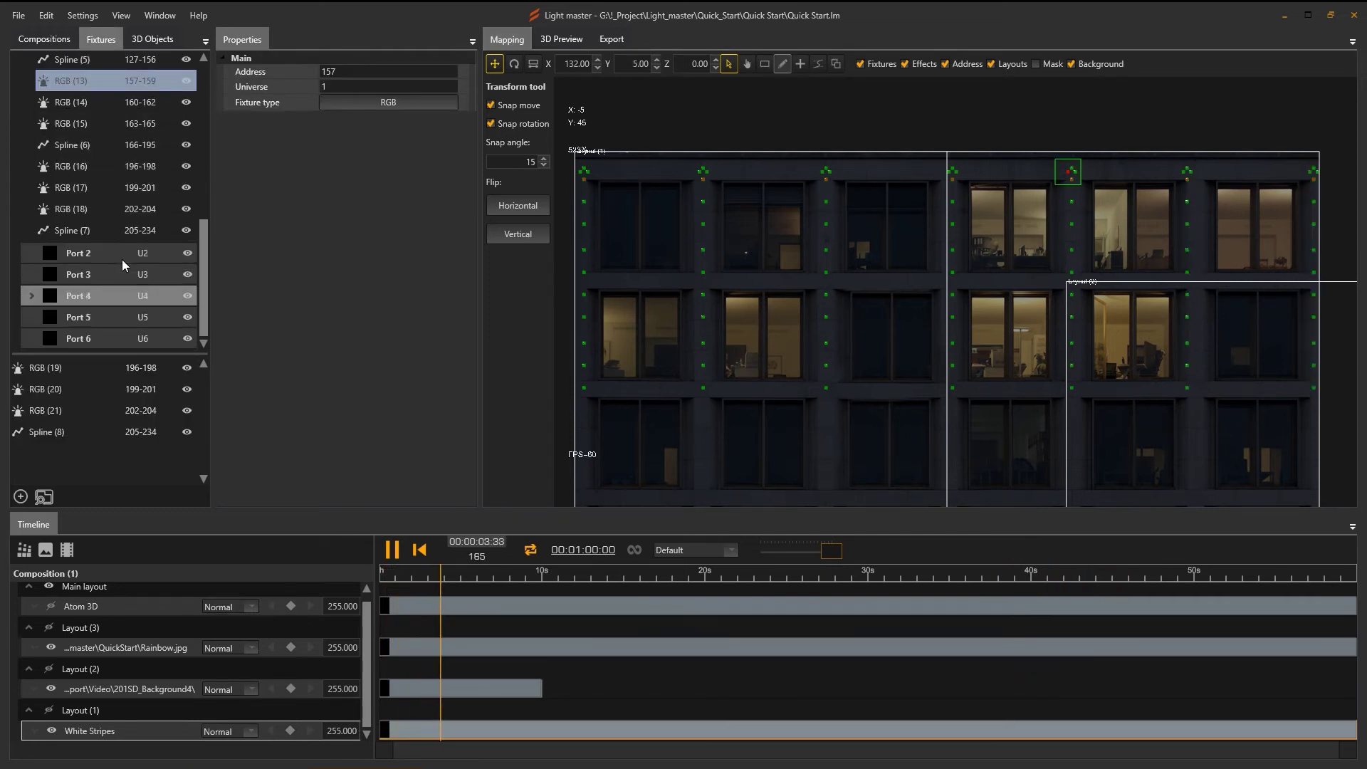
{"action": "left_click", "coordinate": [89, 233], "text": "shift"}
{"action": "left_click_drag", "start_coordinate": [72, 85], "coordinate": [69, 255]}
{"action": "left_click", "coordinate": [46, 367]}
{"action": "left_click", "coordinate": [69, 429], "text": "shift"}
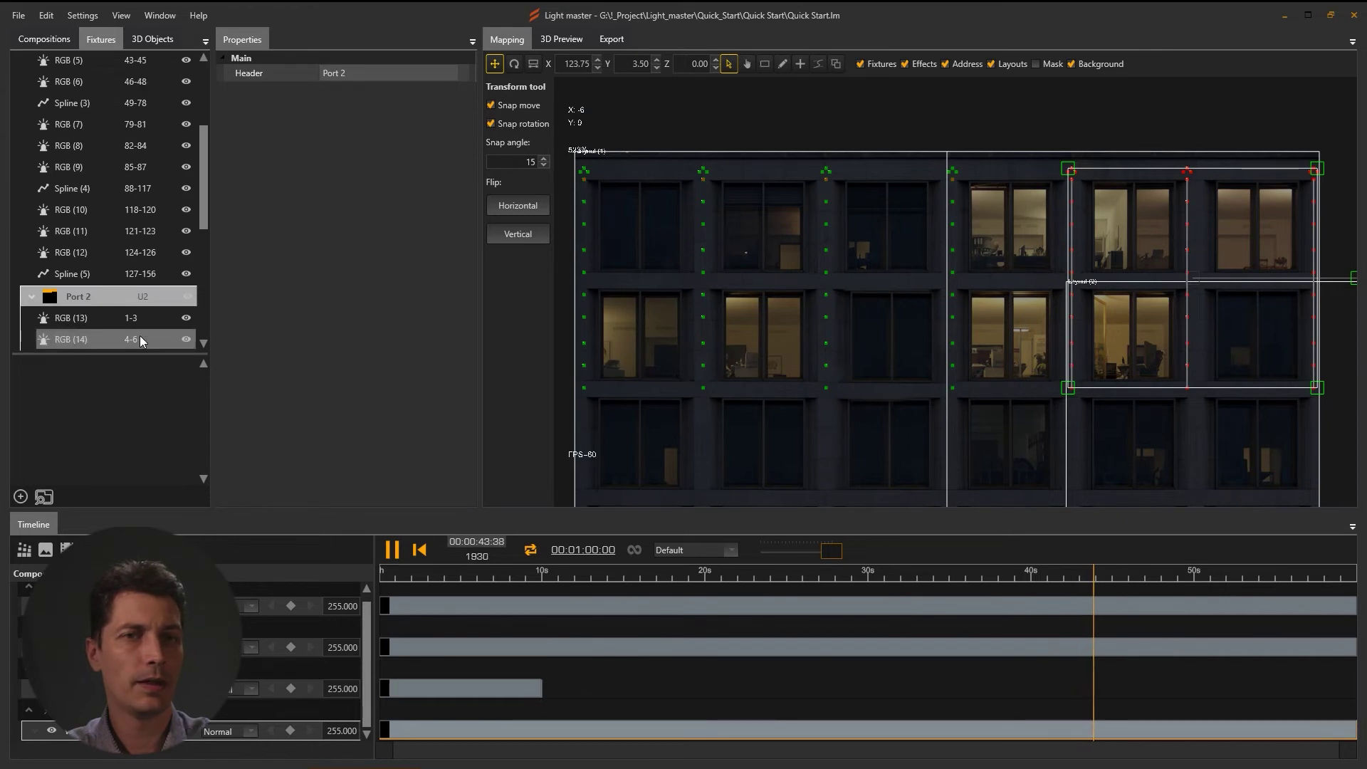
{"action": "scroll", "coordinate": [139, 335], "scroll_direction": "up", "scroll_amount": 4}
{"action": "left_click", "coordinate": [78, 103]}
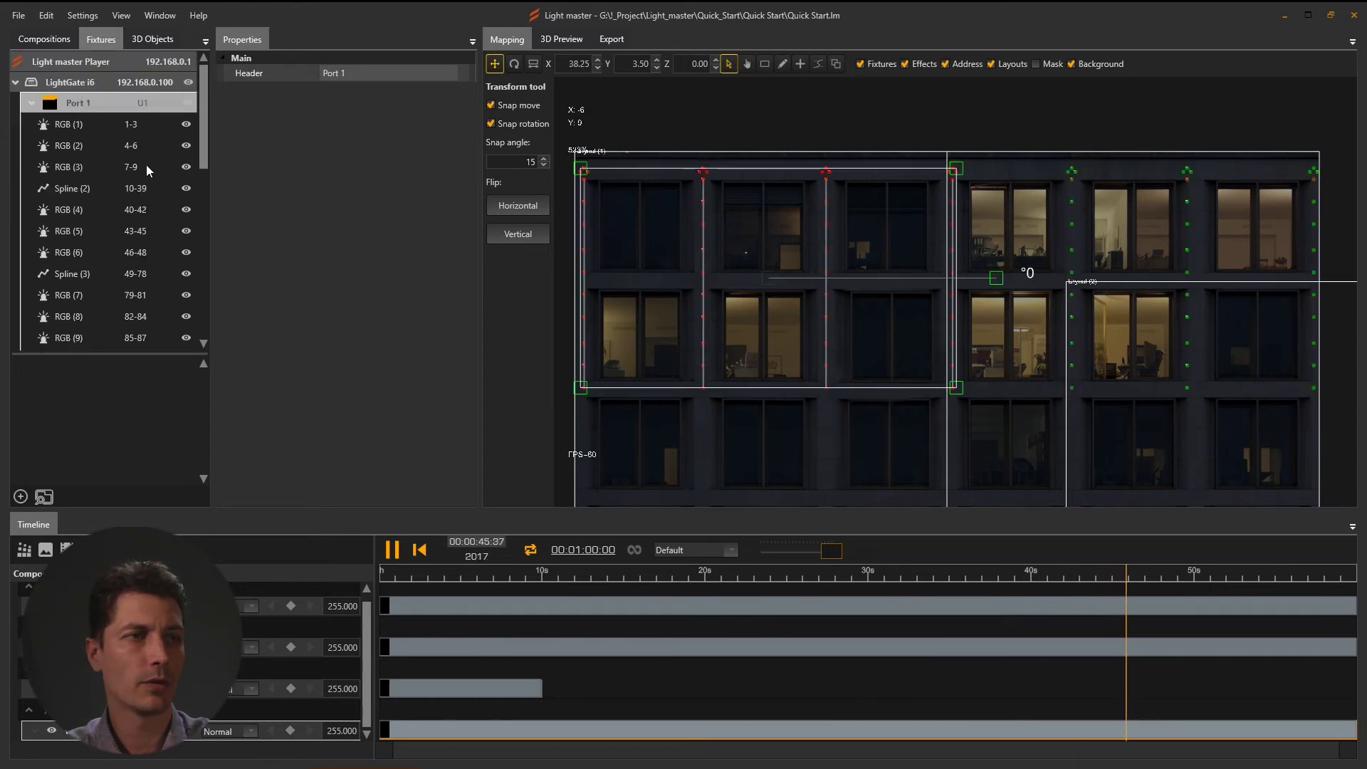
Step: Check the fixtures and addresses assigned to Port 2 and their positions on the facade
{"action": "scroll", "coordinate": [149, 166], "scroll_direction": "down", "scroll_amount": 3}
{"action": "left_click", "coordinate": [63, 299]}
{"action": "left_click_drag", "start_coordinate": [1134, 100], "coordinate": [1046, 426]}
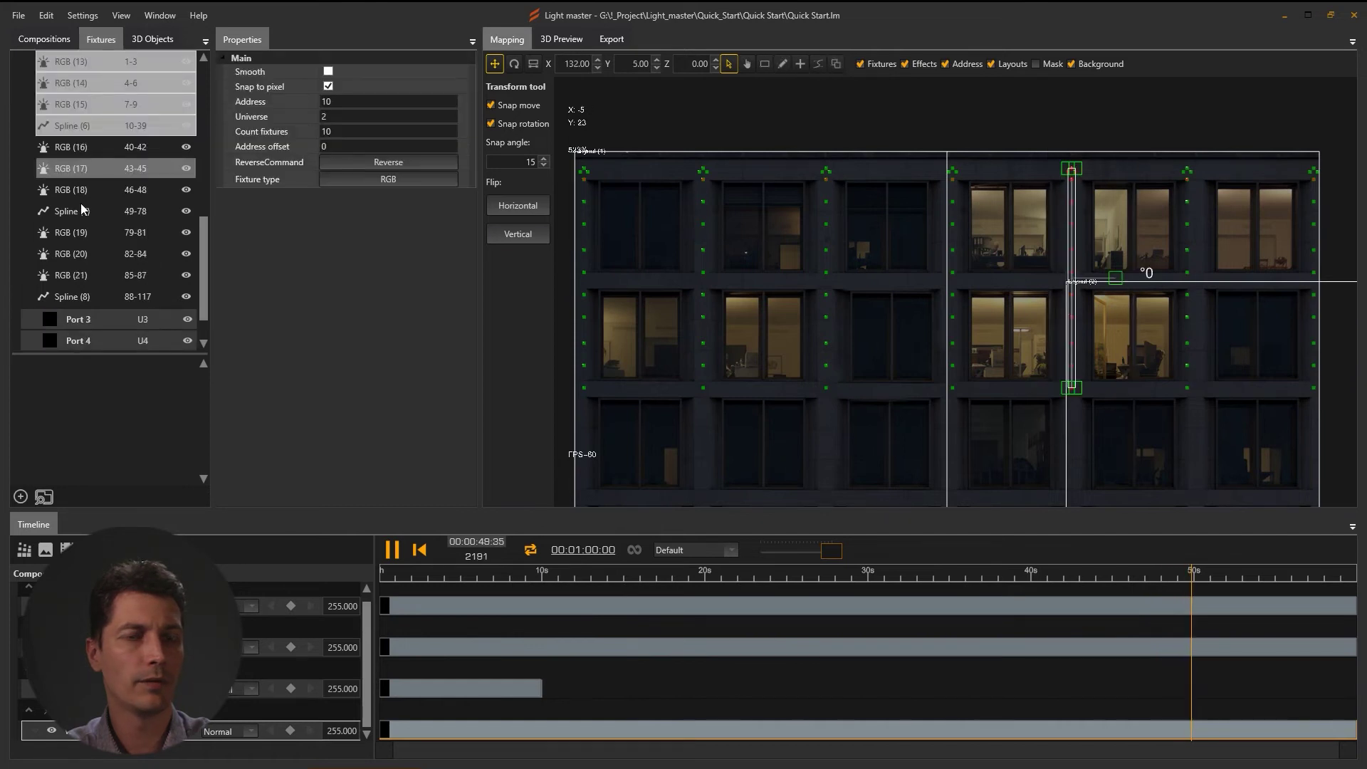
{"action": "scroll", "coordinate": [85, 178], "scroll_direction": "up", "scroll_amount": 3}
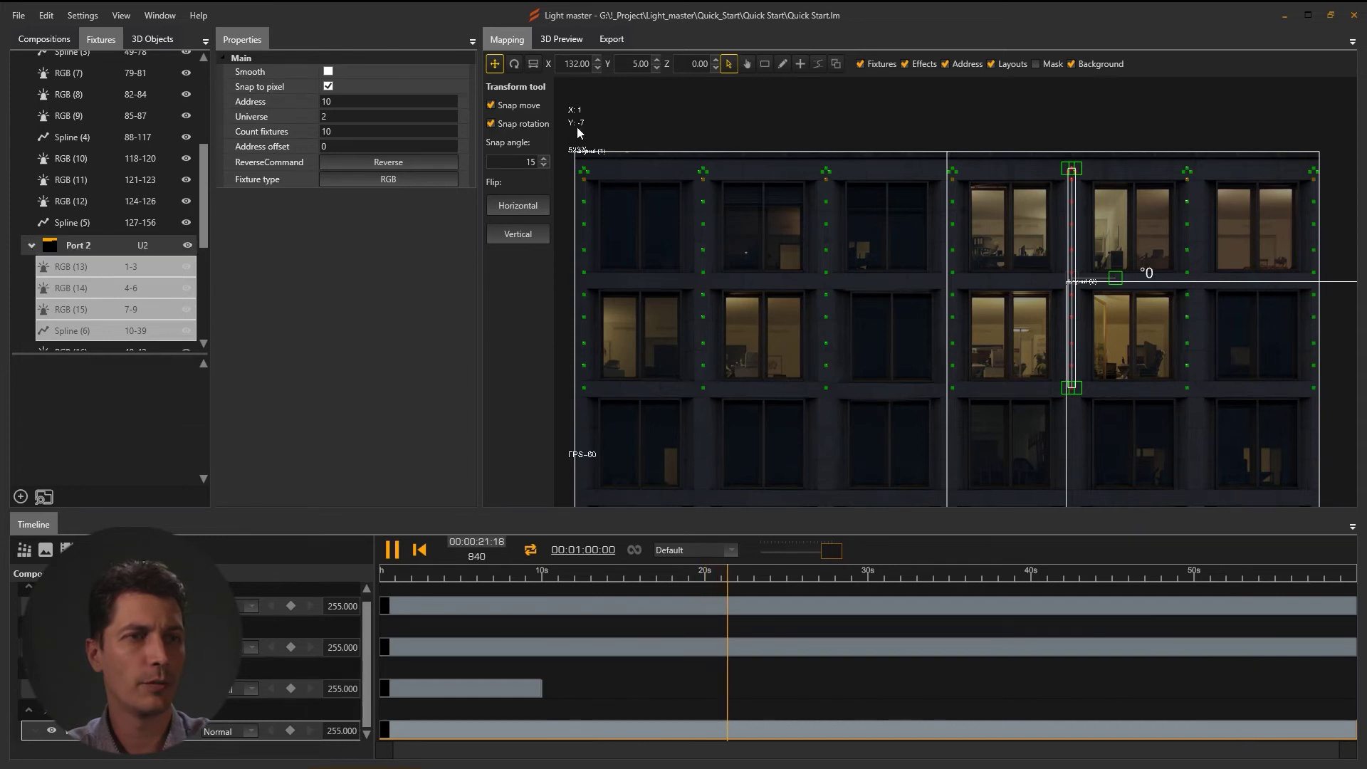
{"action": "scroll", "coordinate": [775, 246], "scroll_direction": "up", "scroll_amount": 5}
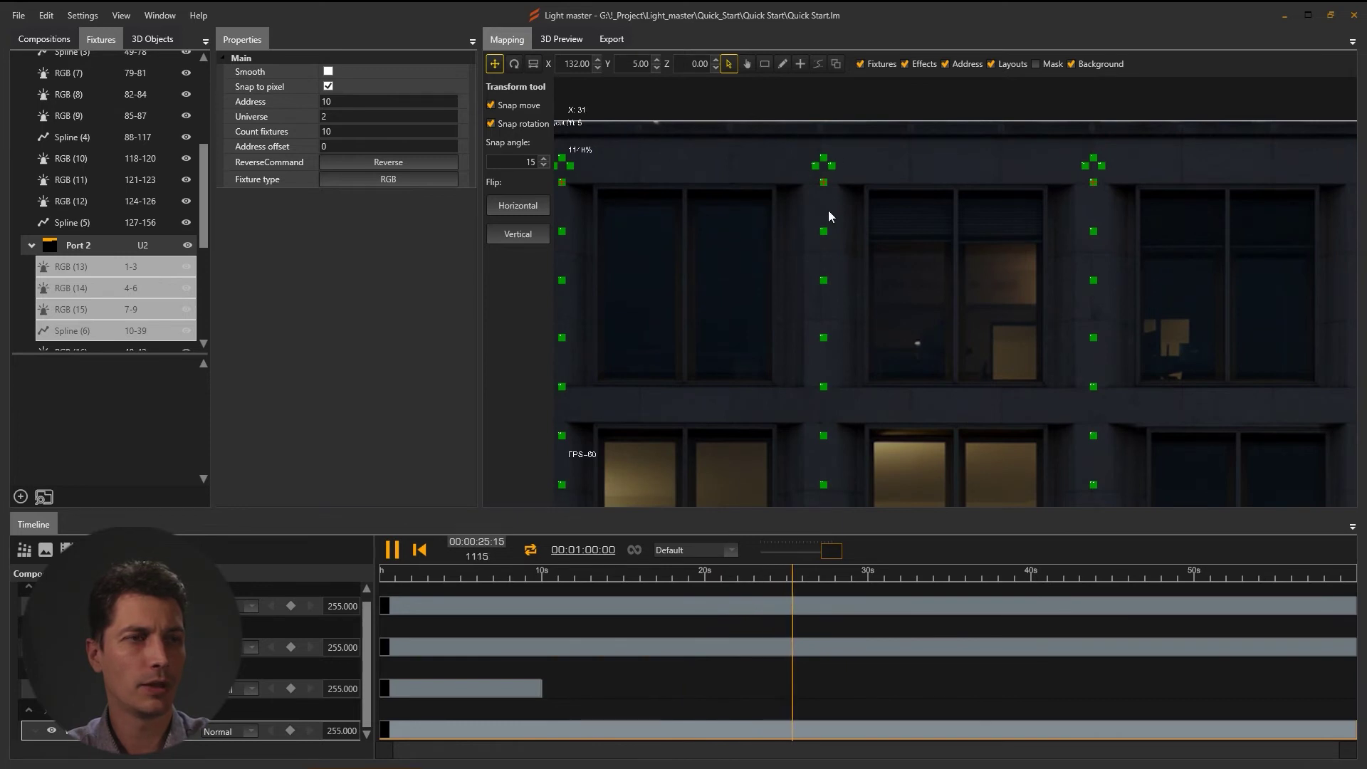
{"action": "scroll", "coordinate": [827, 211], "scroll_direction": "down", "scroll_amount": 5}
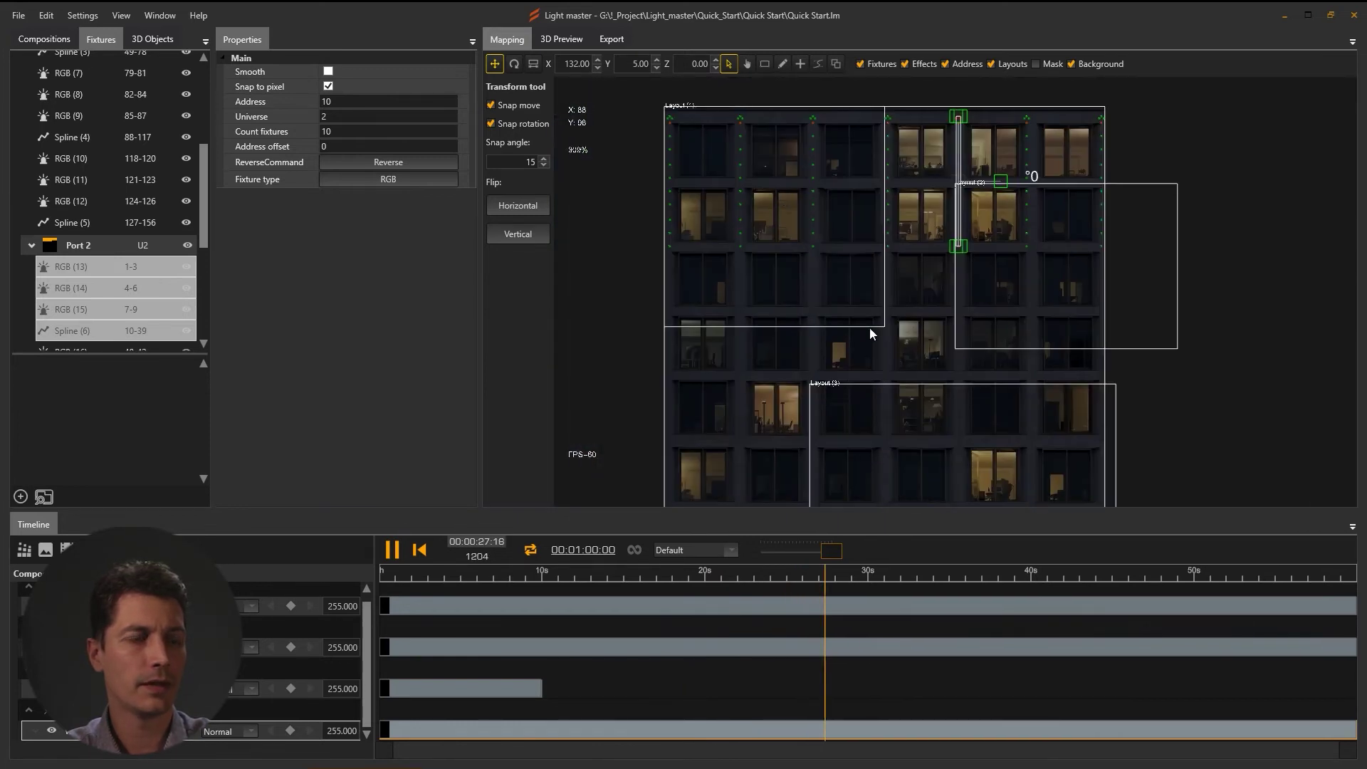
Step: Turn on the visibility of Layout (1) and delete its White Stripes effect
{"action": "left_click", "coordinate": [886, 328]}
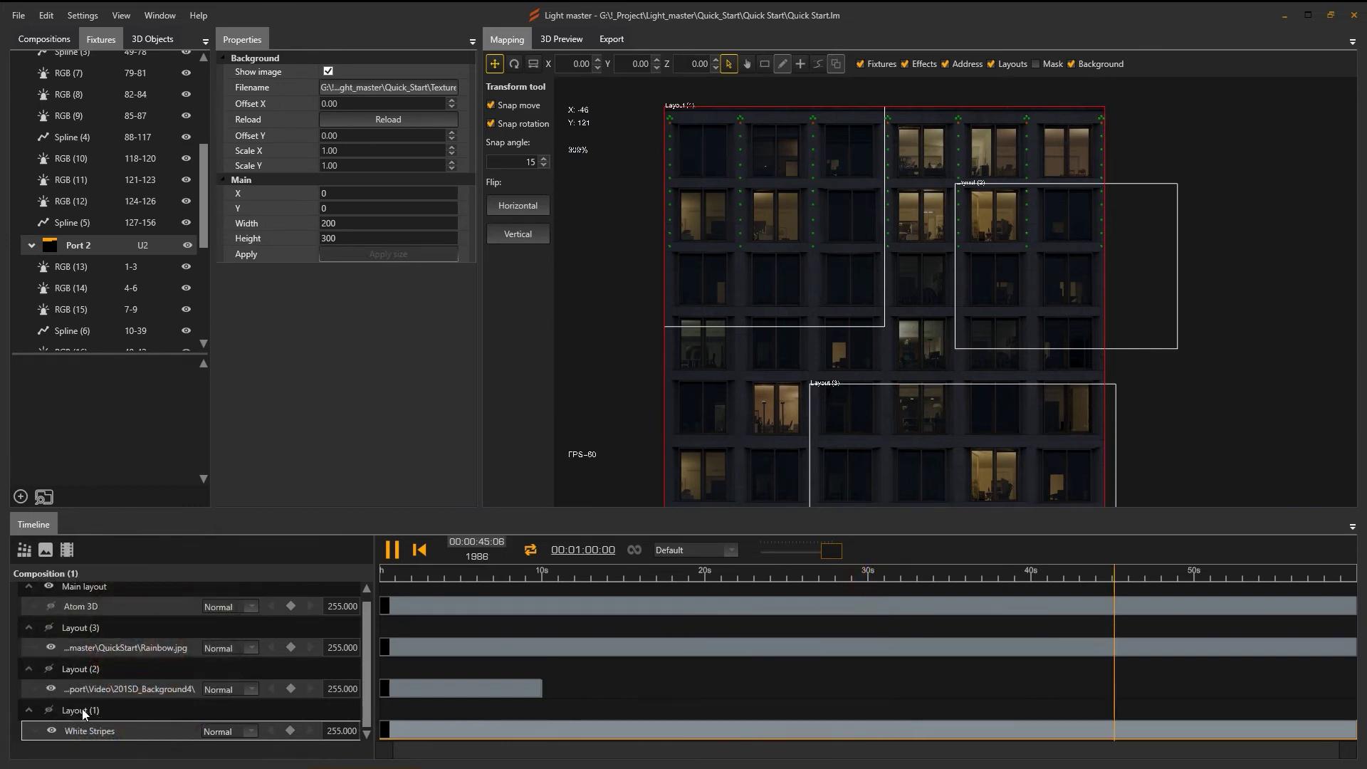
{"action": "left_click", "coordinate": [82, 708]}
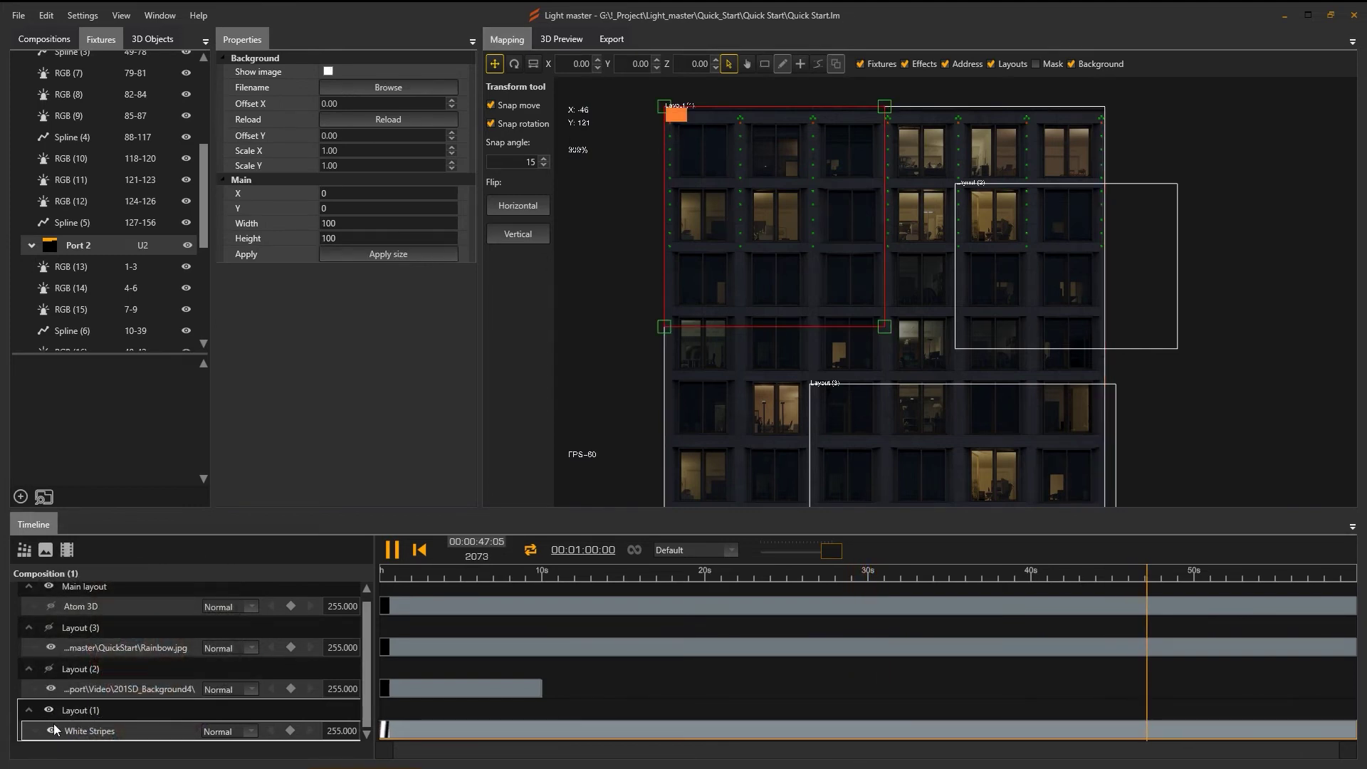
{"action": "right_click", "coordinate": [95, 732]}
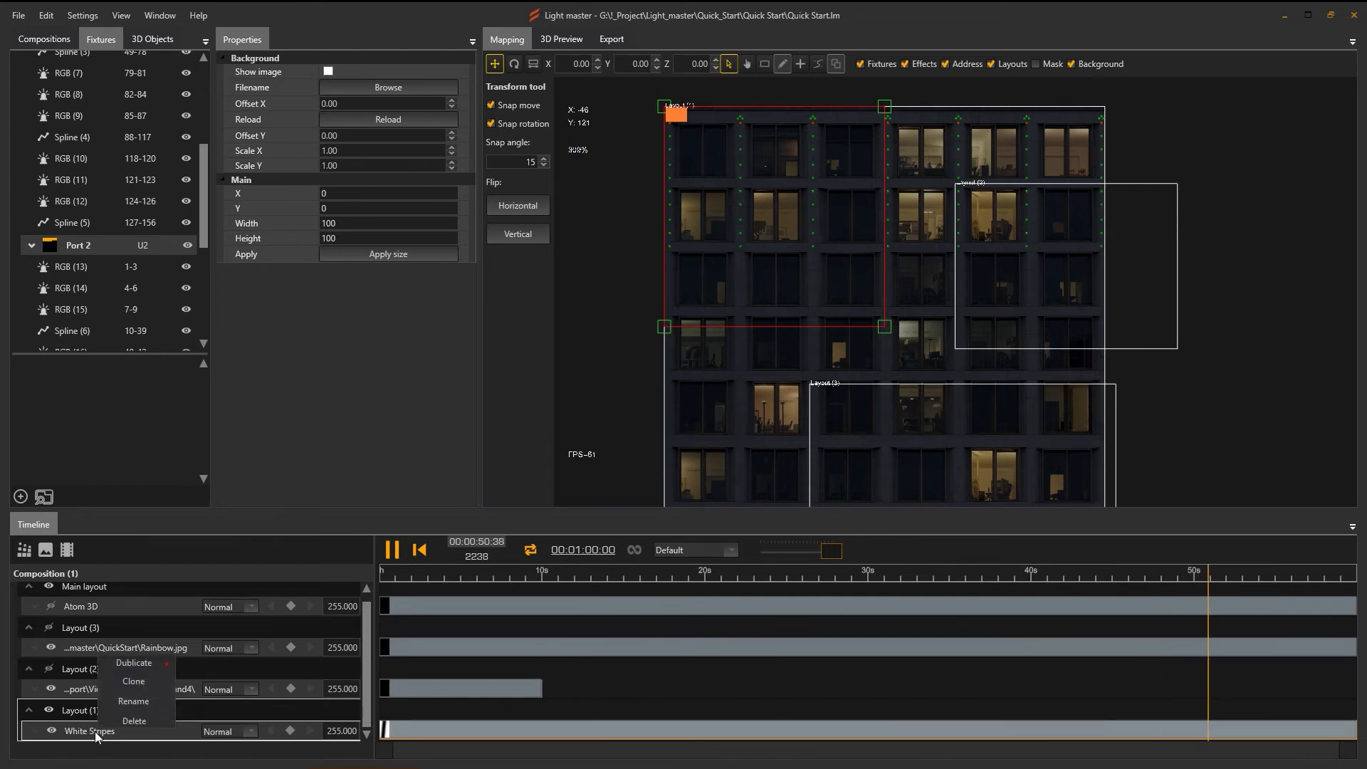
{"action": "left_click", "coordinate": [139, 720]}
Step: Resize Layout (1) to 200 wide by 6 high so it forms a strip along the facade's upper edge
{"action": "left_click_drag", "start_coordinate": [887, 329], "coordinate": [1033, 302]}
{"action": "scroll", "coordinate": [1125, 124], "scroll_direction": "up", "scroll_amount": 8}
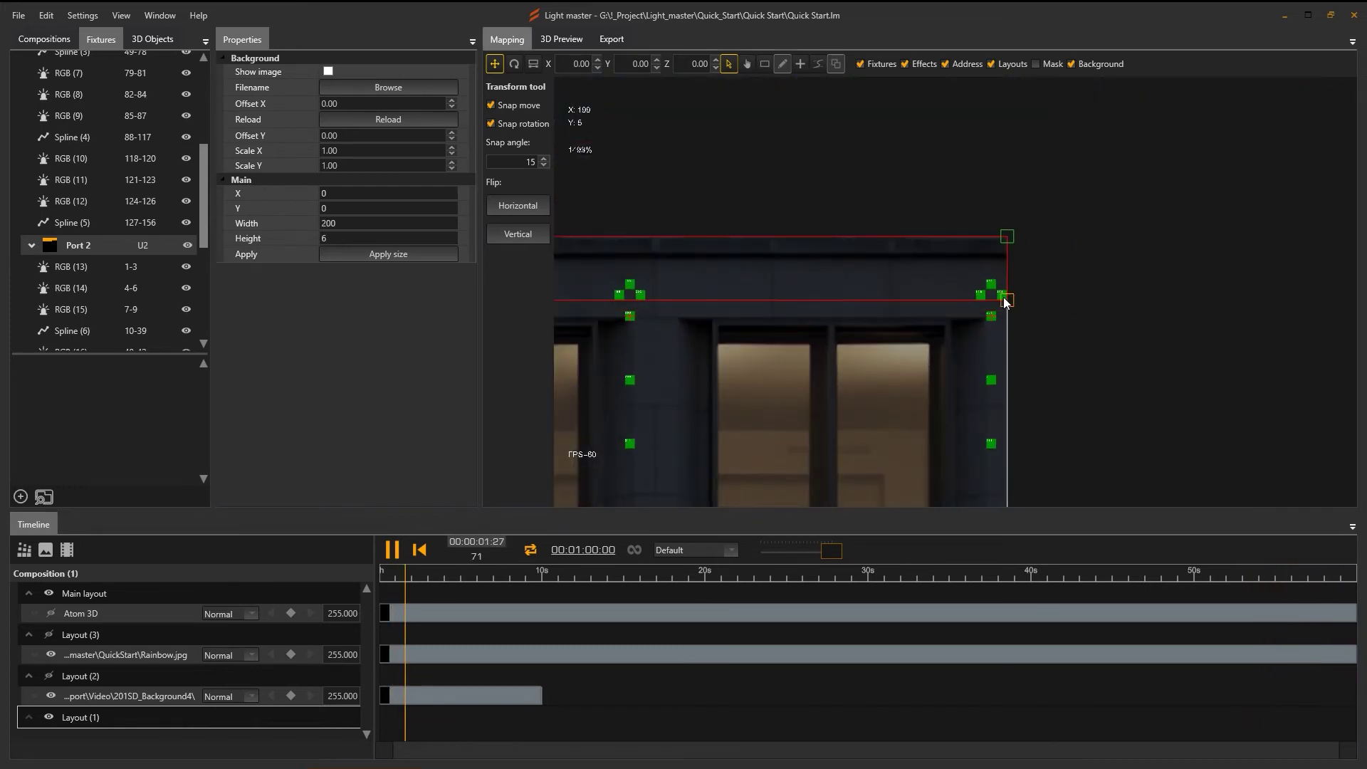
{"action": "scroll", "coordinate": [1006, 302], "scroll_direction": "down", "scroll_amount": 7}
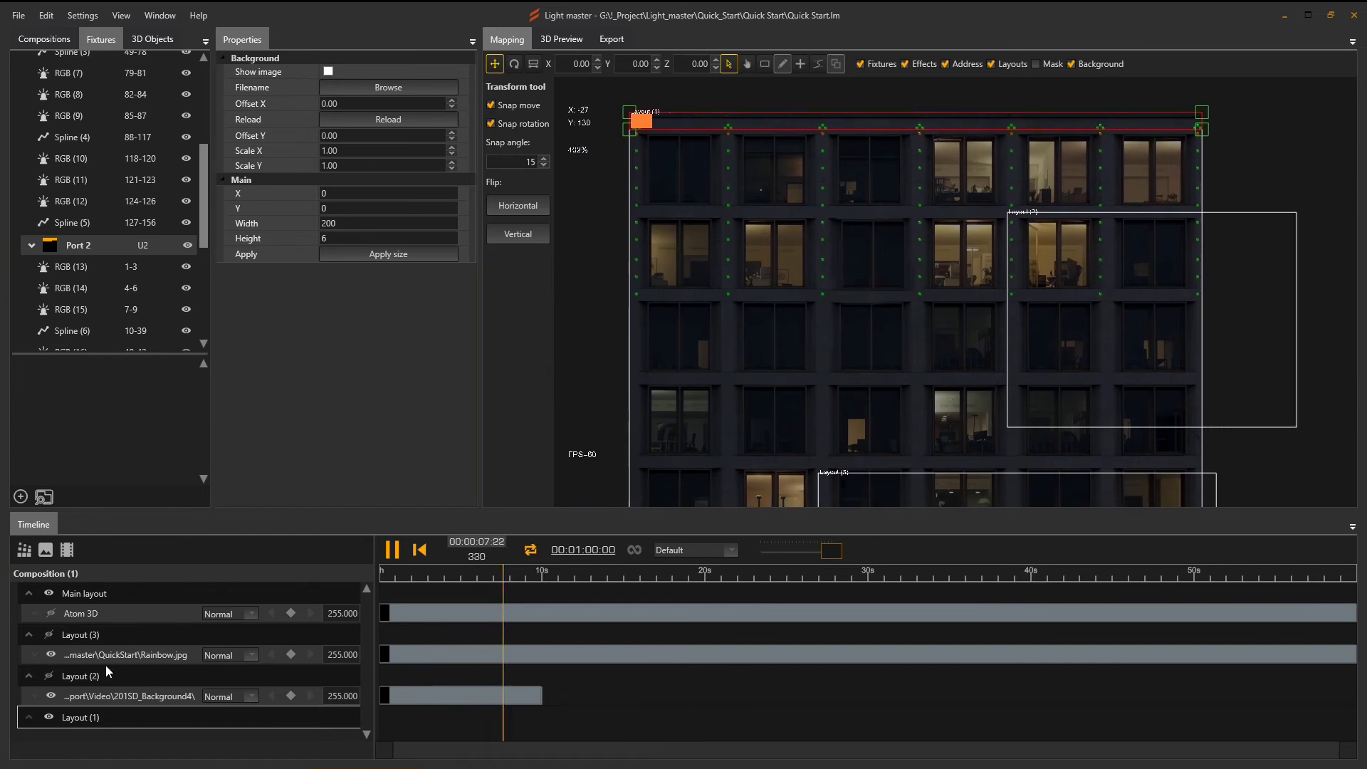
Step: Reshape Layout (2) to start at X 0, Y 6 and measure 200 by 62, covering the spline columns below Layout (1)
{"action": "left_click", "coordinate": [84, 677]}
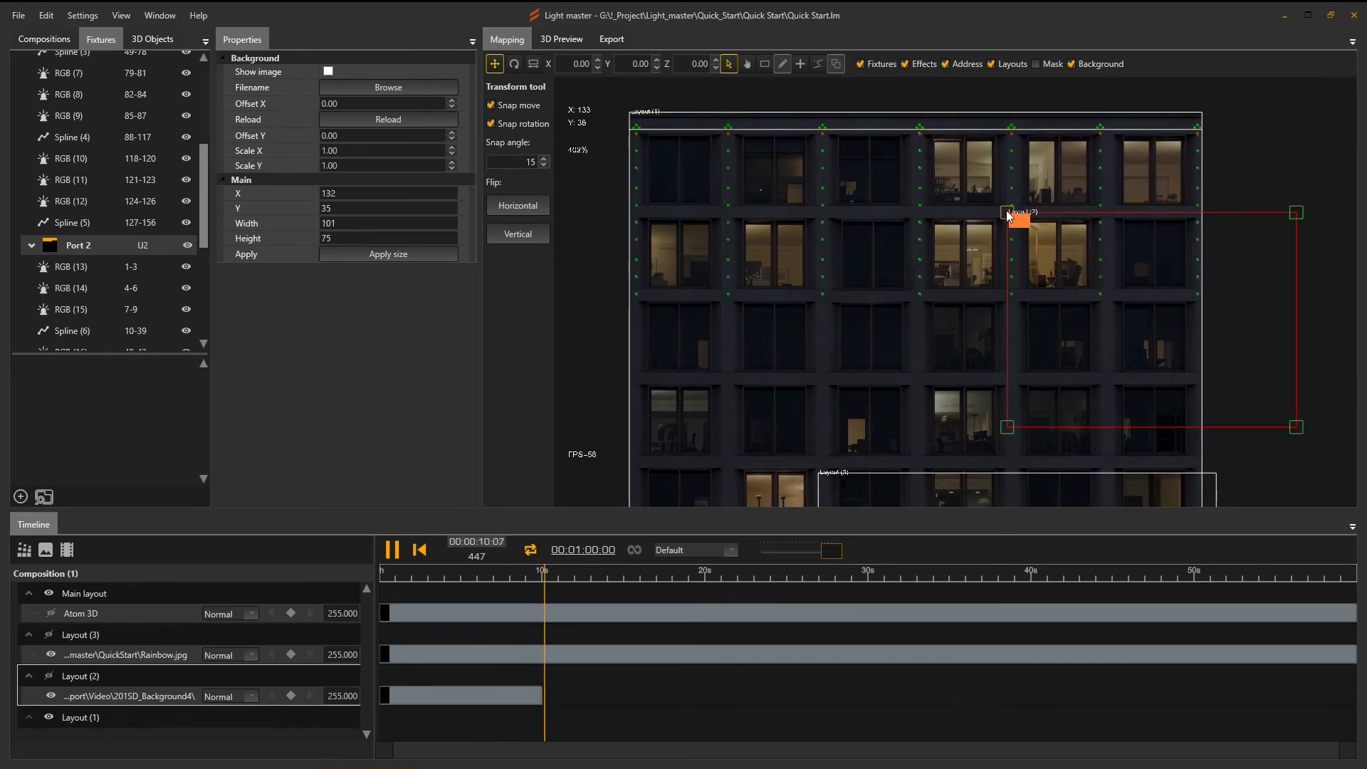
{"action": "left_click_drag", "start_coordinate": [1006, 211], "coordinate": [578, 129]}
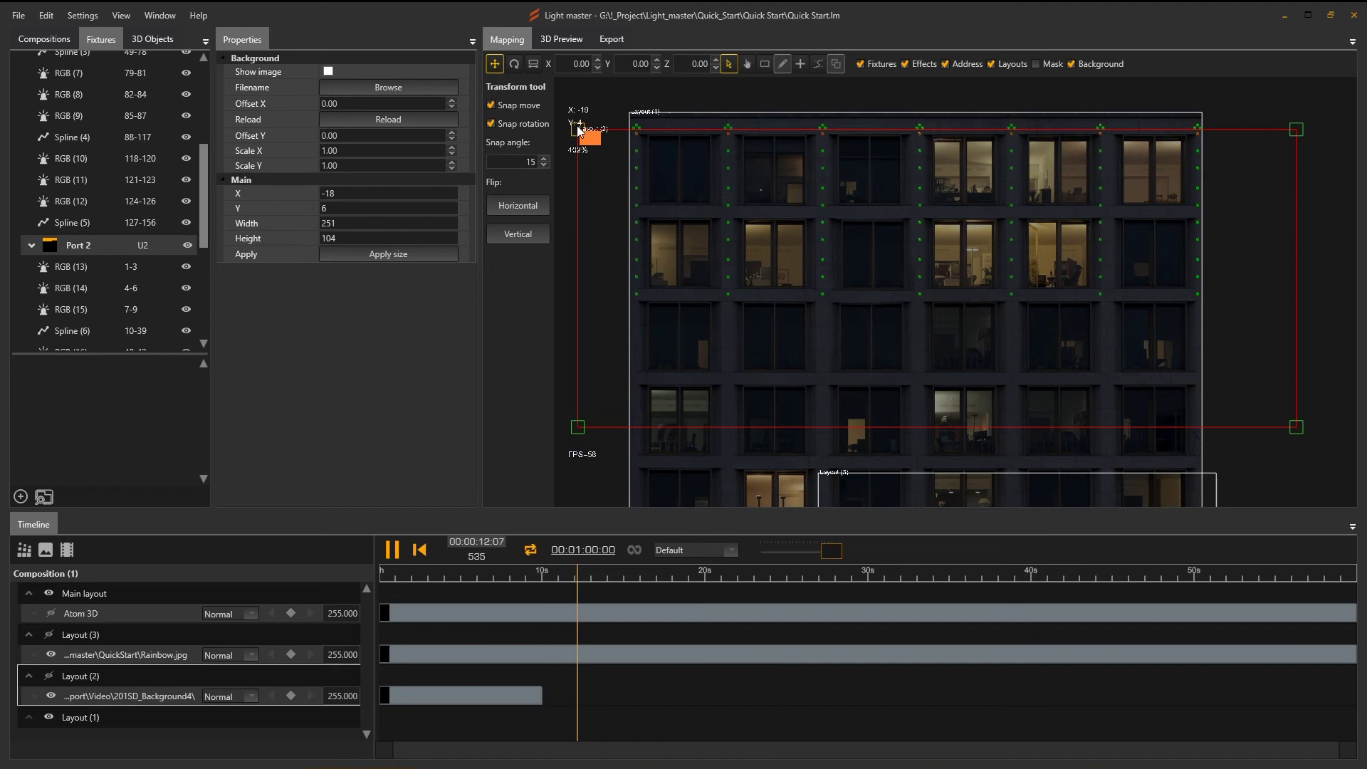
{"action": "left_click_drag", "start_coordinate": [1295, 427], "coordinate": [1204, 327]}
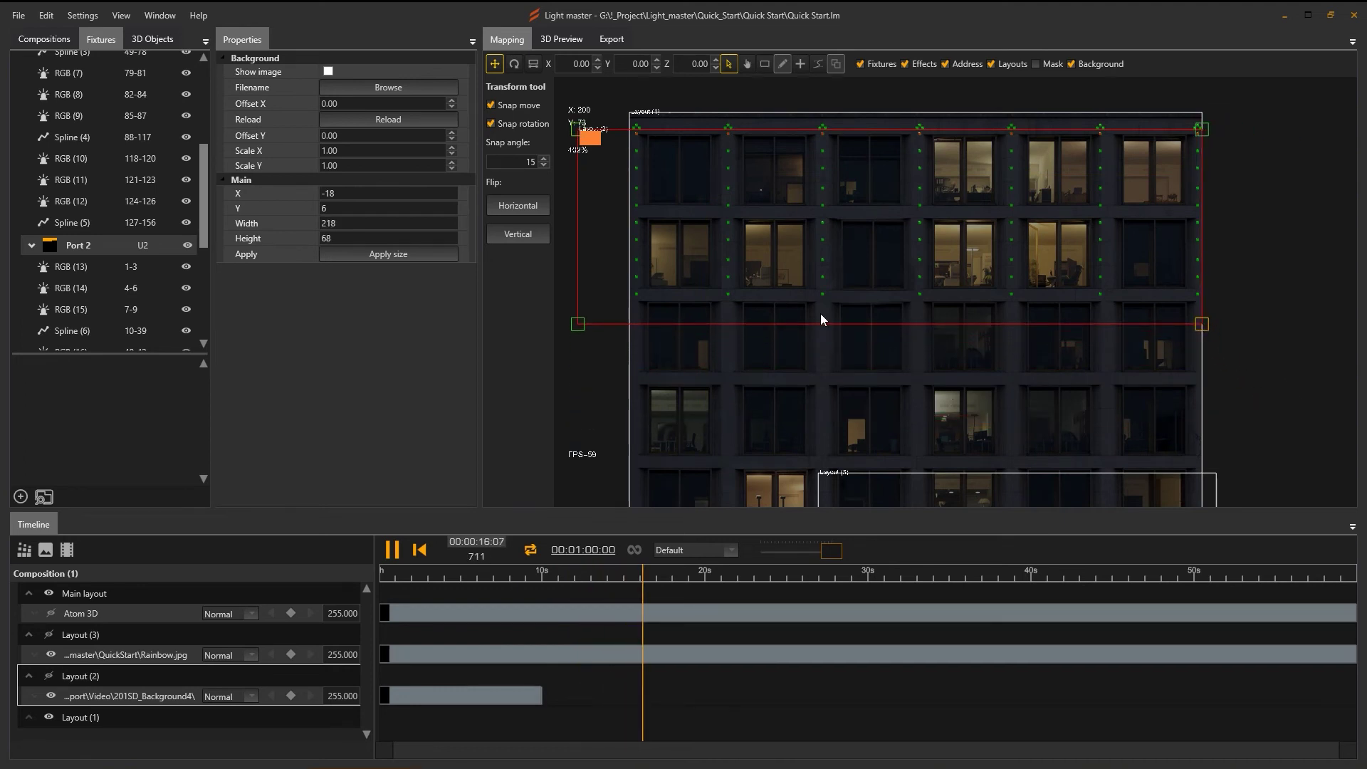
{"action": "left_click_drag", "start_coordinate": [587, 329], "coordinate": [634, 311]}
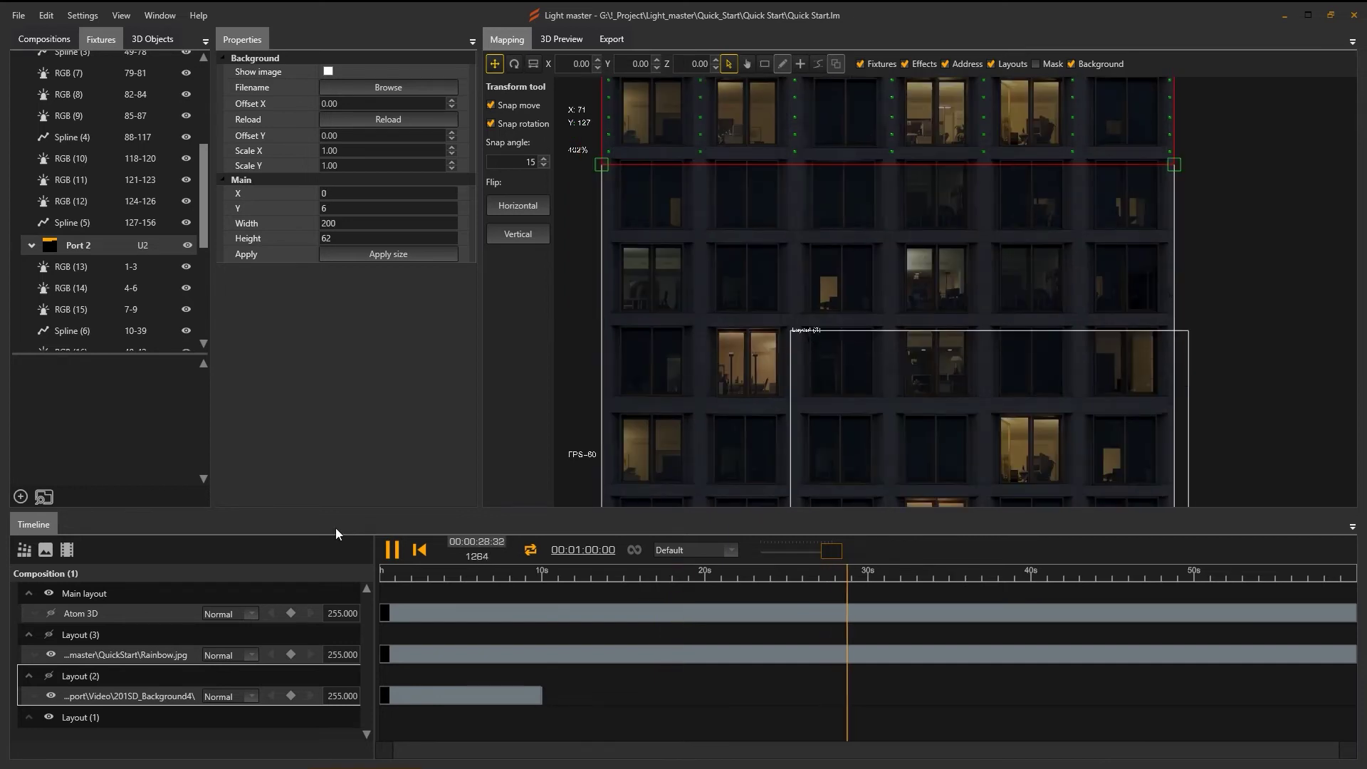
Step: Delete Layout (3) from the project
{"action": "left_click", "coordinate": [77, 629]}
{"action": "right_click", "coordinate": [82, 633]}
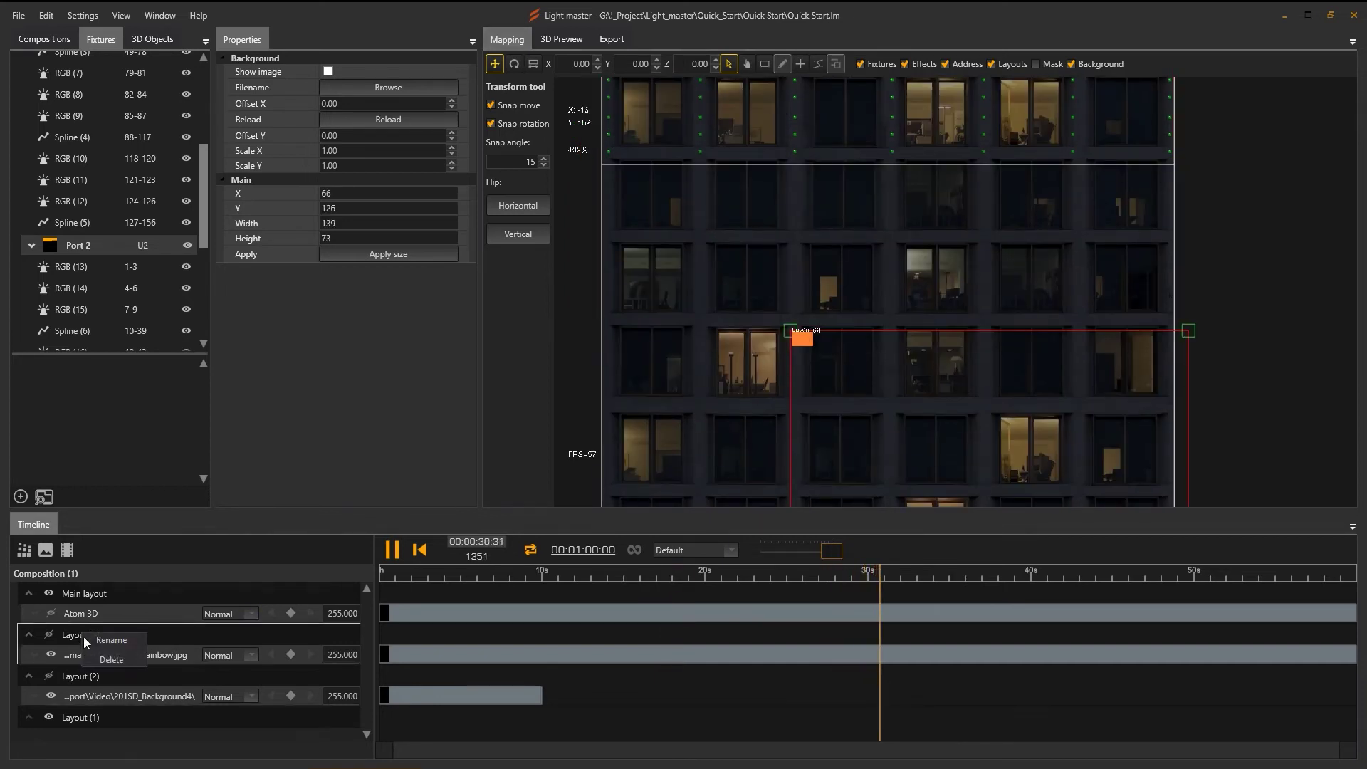
{"action": "left_click", "coordinate": [109, 658]}
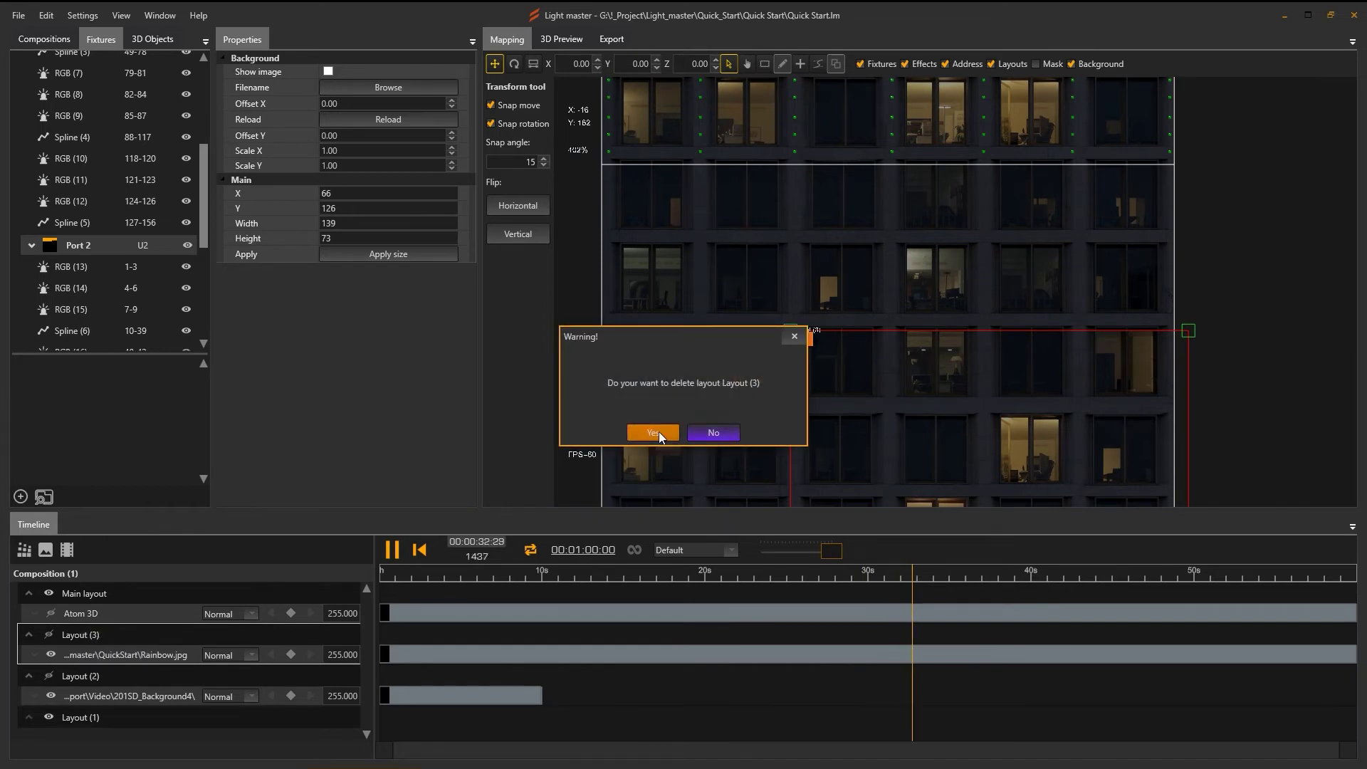
{"action": "left_click", "coordinate": [652, 432]}
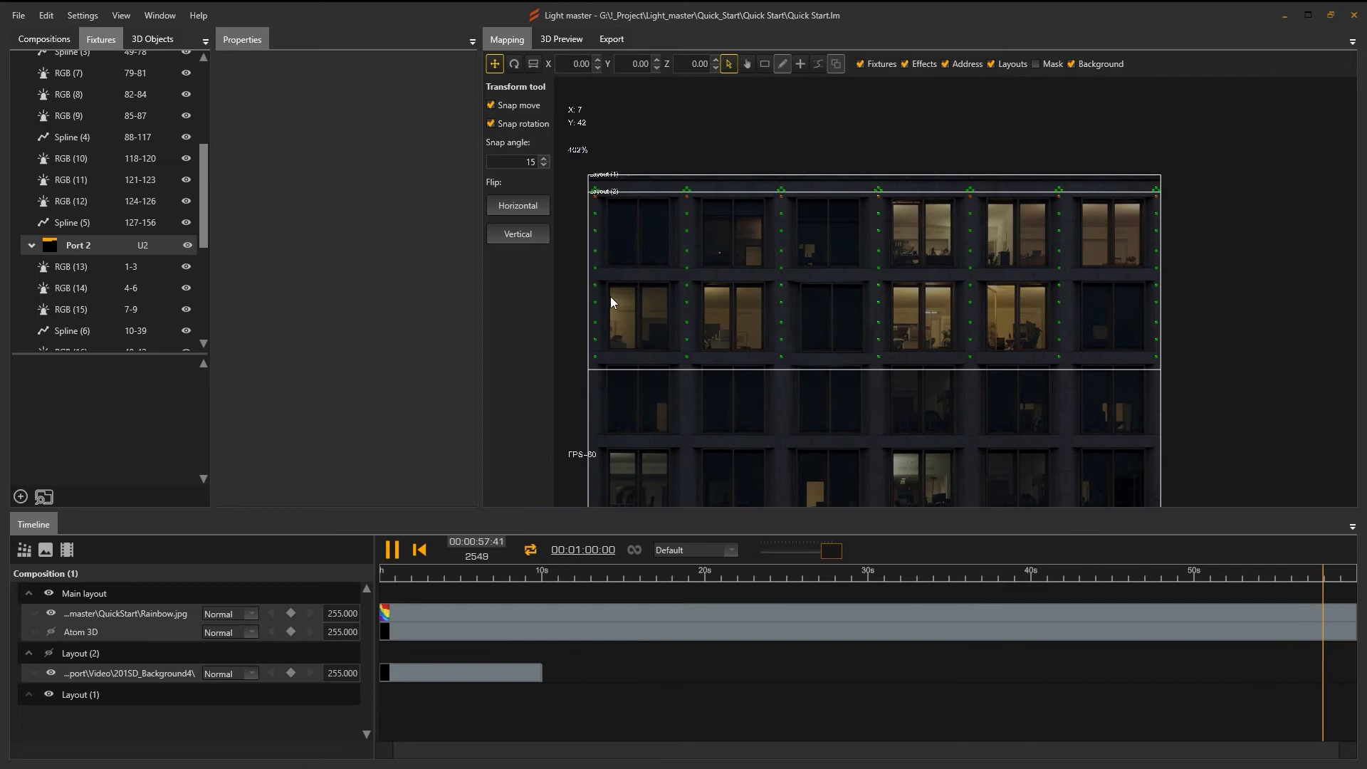
Step: Check the layouts in Composition (2) and Composition (3), and return to Composition (1)
{"action": "left_click", "coordinate": [47, 37]}
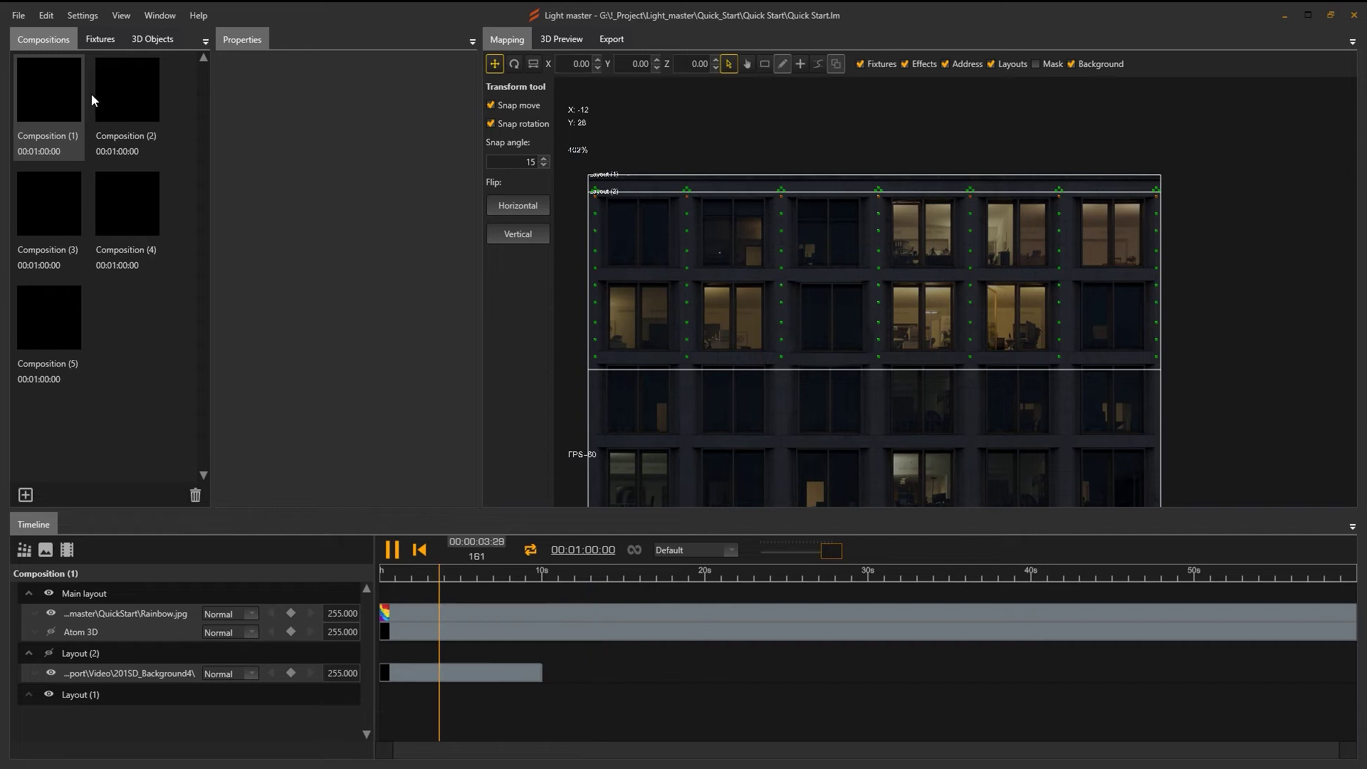
{"action": "left_click", "coordinate": [130, 100]}
{"action": "left_click", "coordinate": [62, 236]}
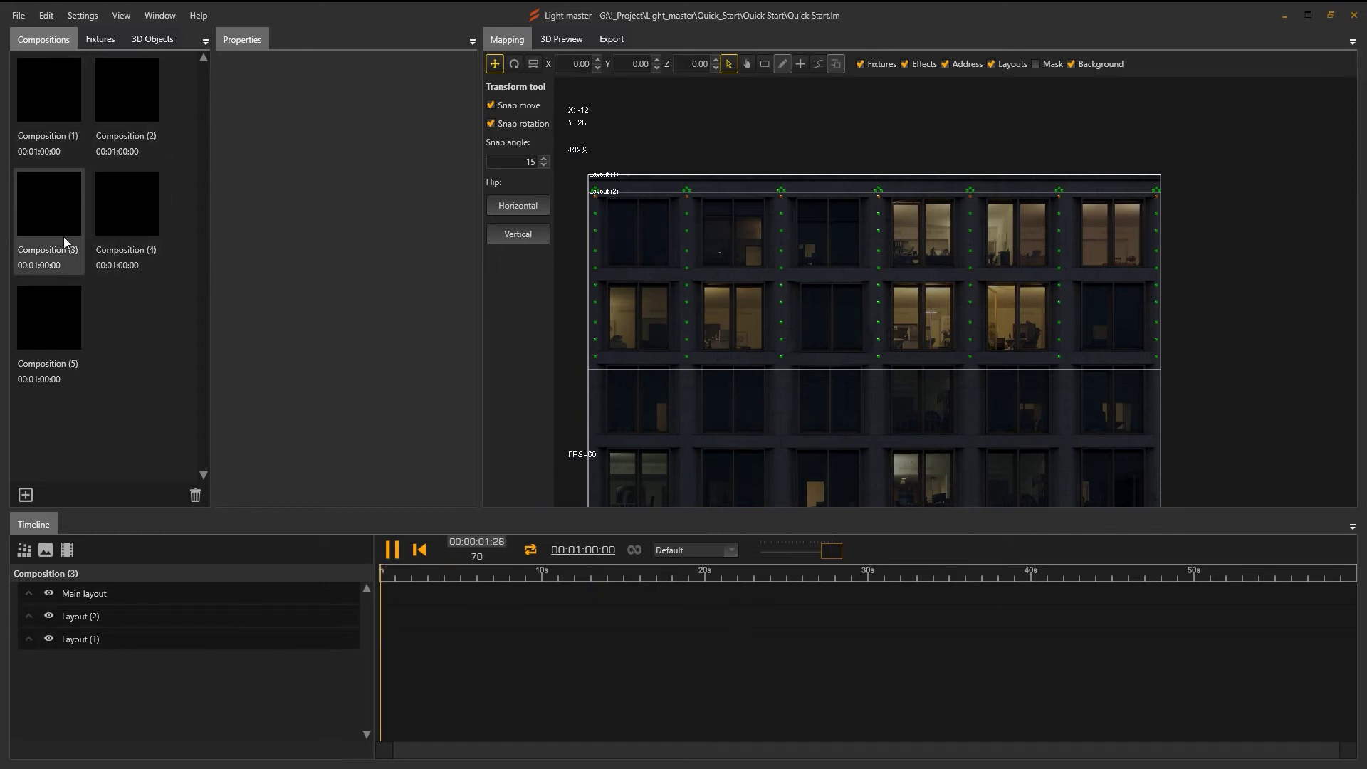
{"action": "left_click", "coordinate": [50, 94]}
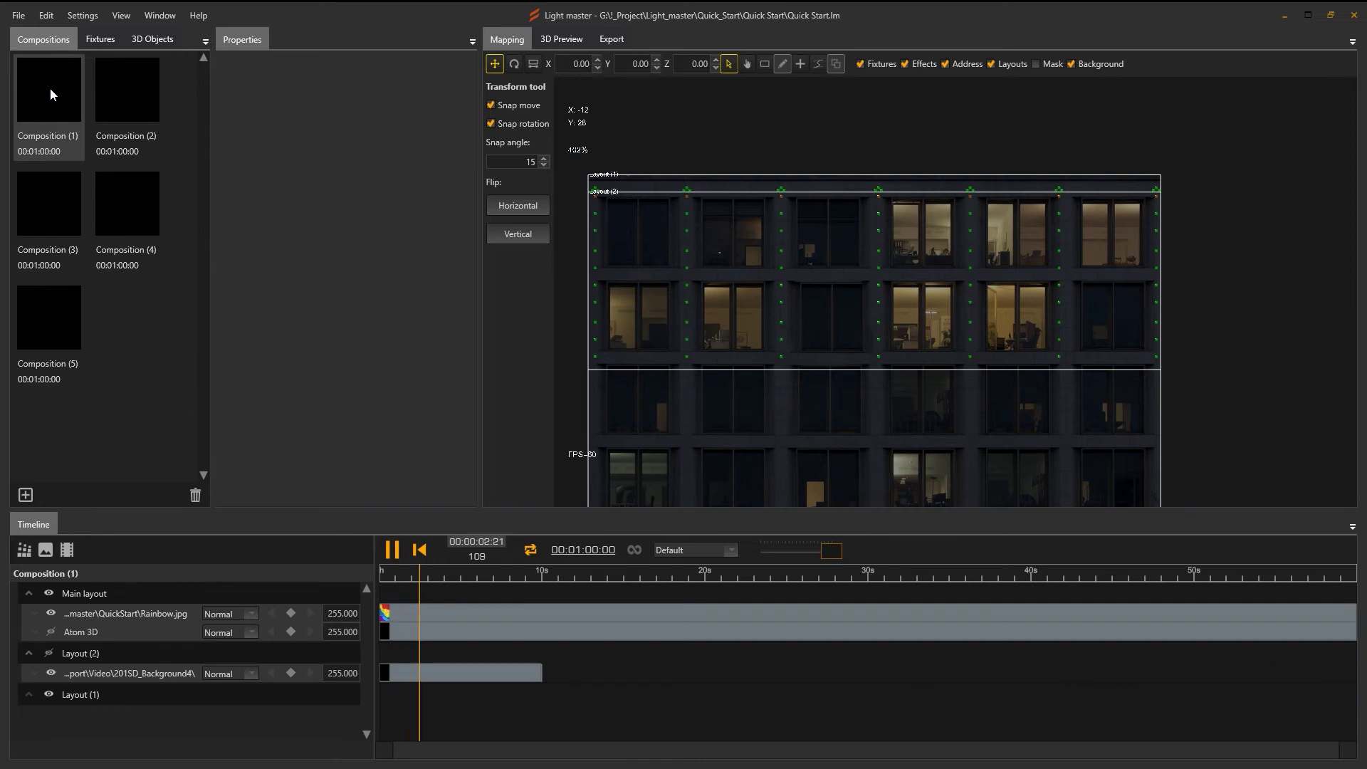
Step: Delete the Rainbow.jpg image, the Atom 3D effect and the Layout (2) background video from Composition (1)
{"action": "right_click", "coordinate": [130, 614]}
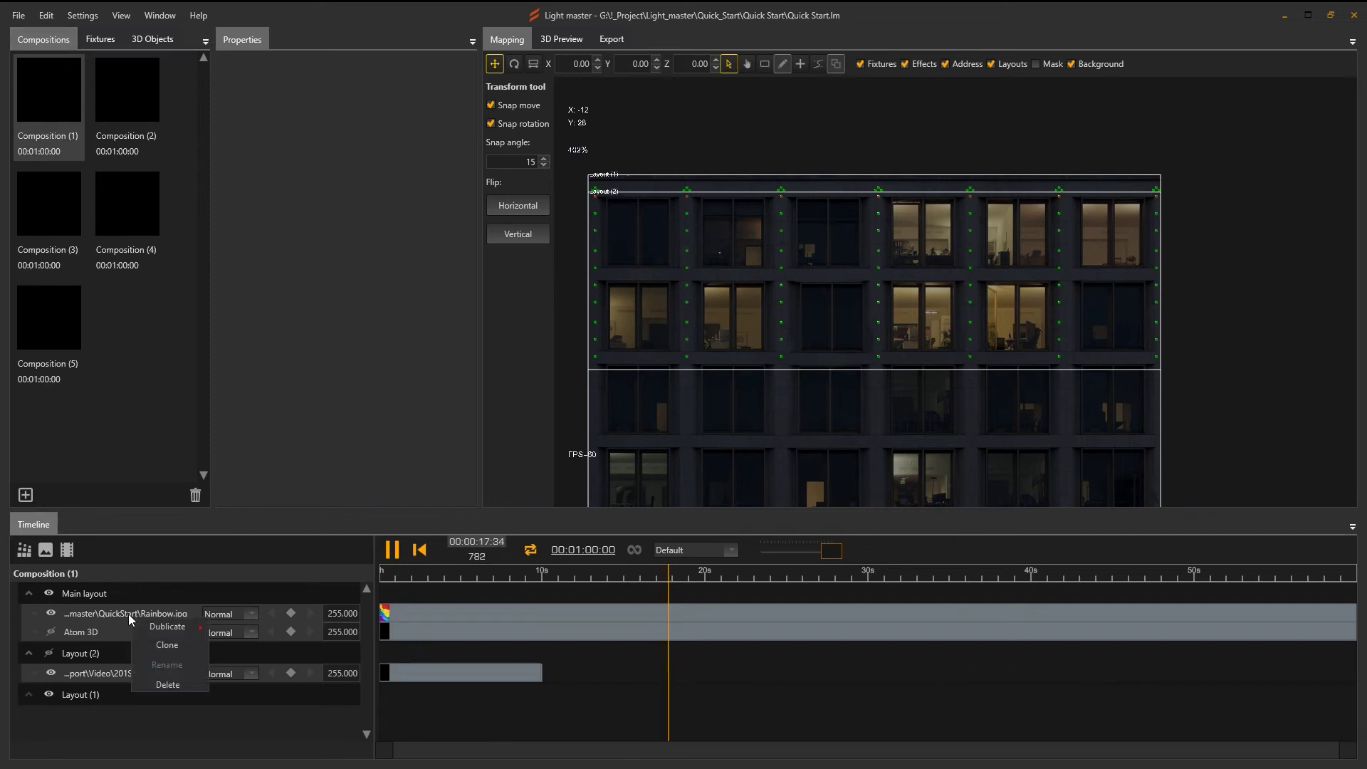
{"action": "left_click", "coordinate": [160, 685]}
{"action": "right_click", "coordinate": [83, 617]}
{"action": "left_click", "coordinate": [114, 682]}
{"action": "right_click", "coordinate": [87, 636]}
{"action": "left_click", "coordinate": [127, 707]}
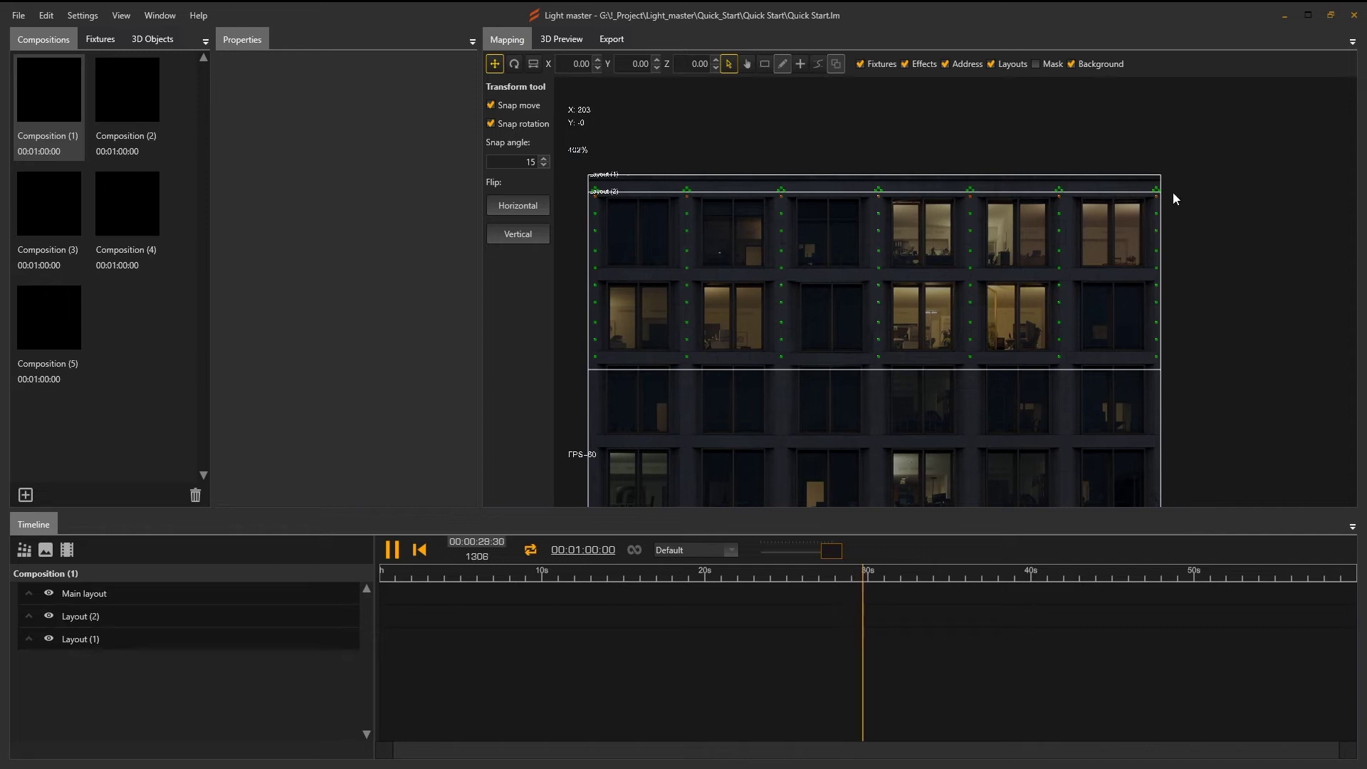
Step: Check the extents of both layouts and rename Layout (1) as TOP
{"action": "left_click", "coordinate": [83, 617]}
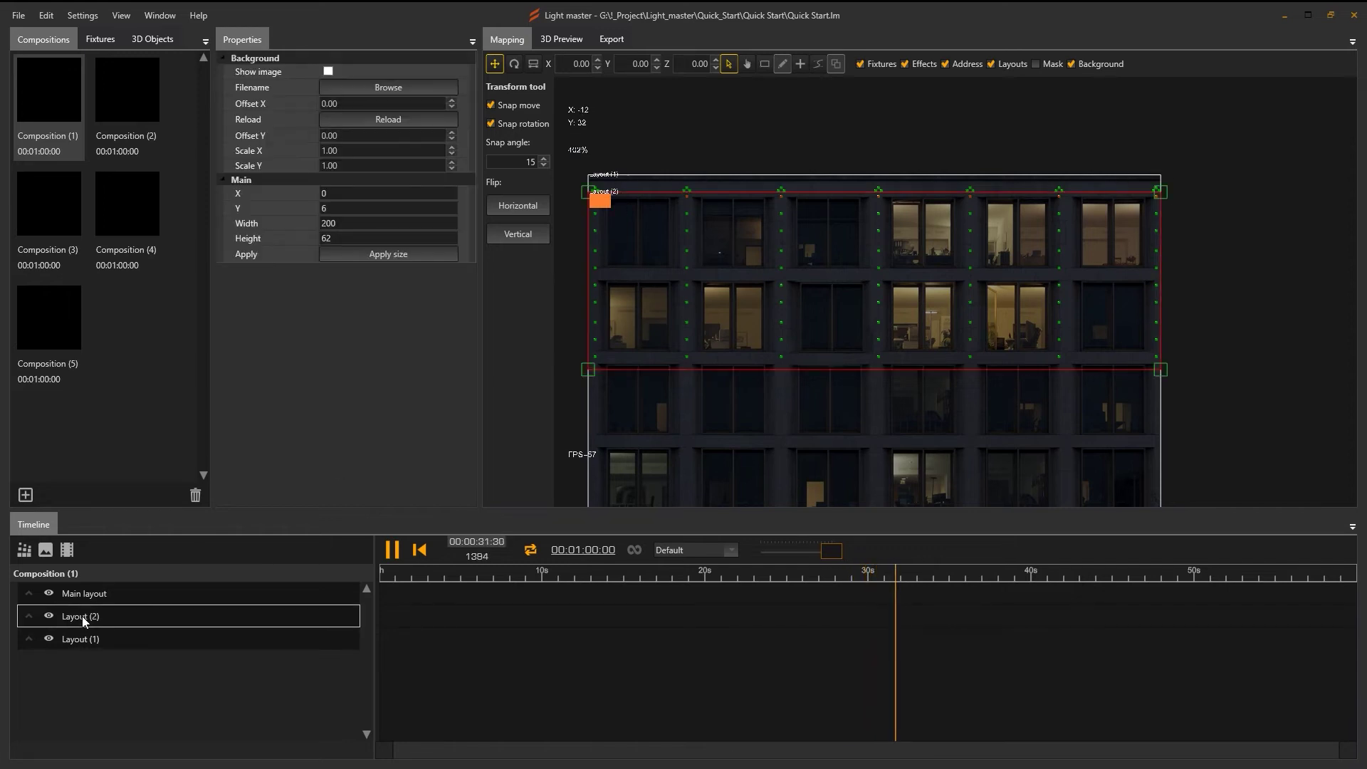
{"action": "left_click", "coordinate": [88, 641]}
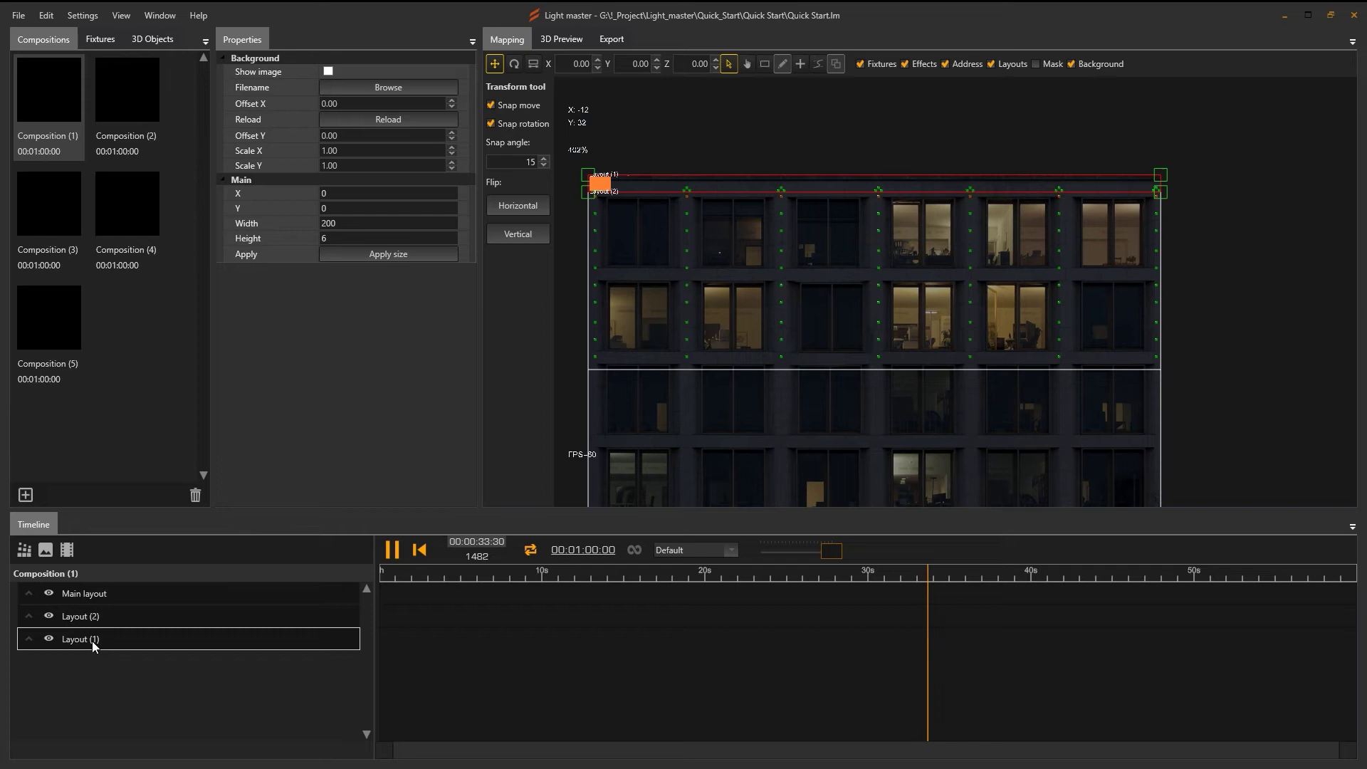
{"action": "right_click", "coordinate": [90, 640]}
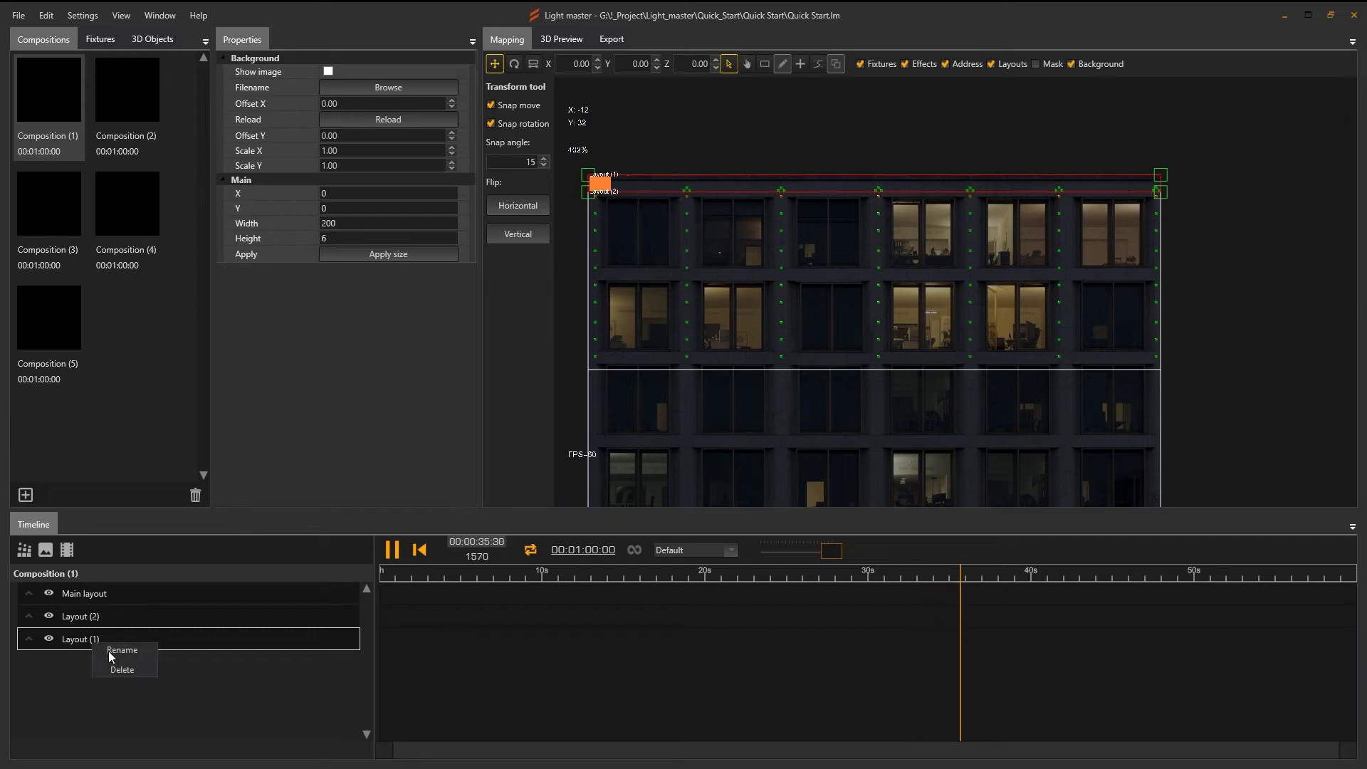
{"action": "left_click", "coordinate": [109, 650]}
{"action": "type", "text": "TOP"}
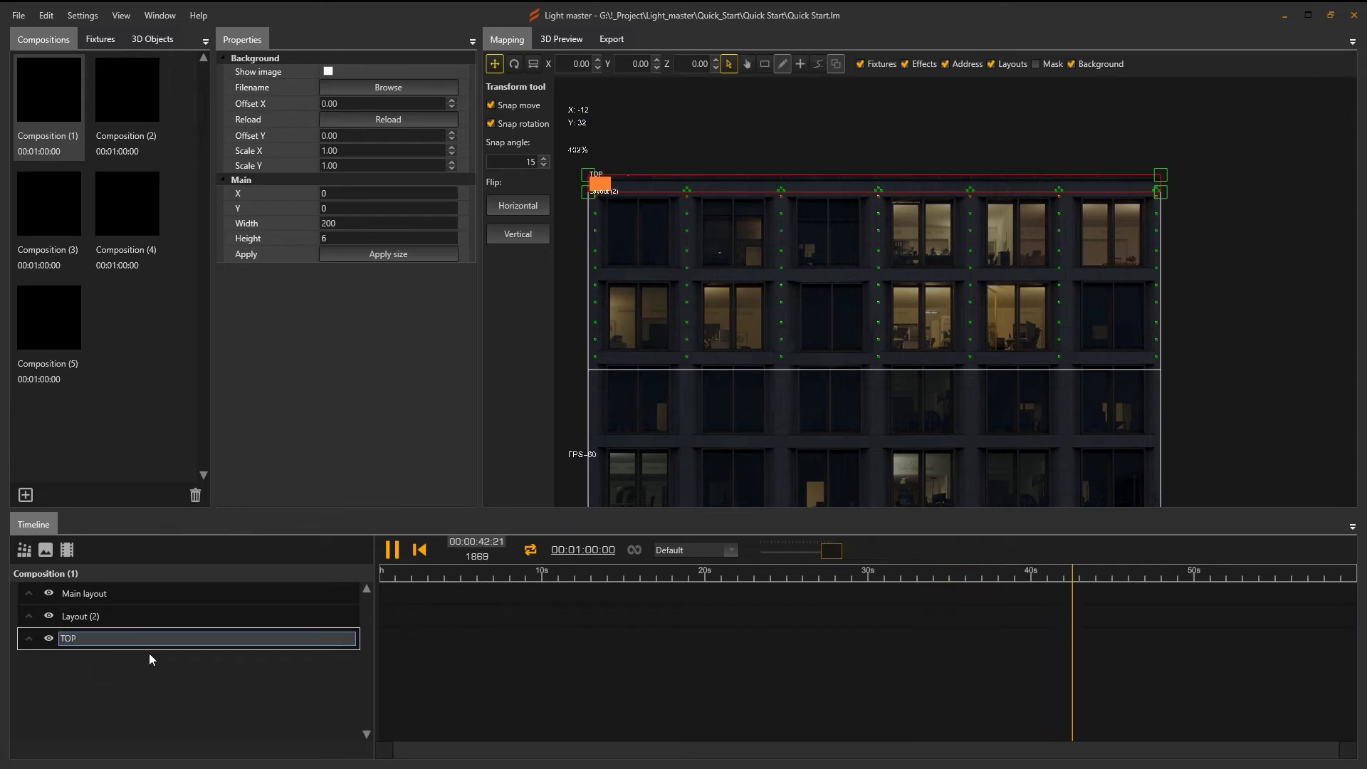
{"action": "key", "text": "Return"}
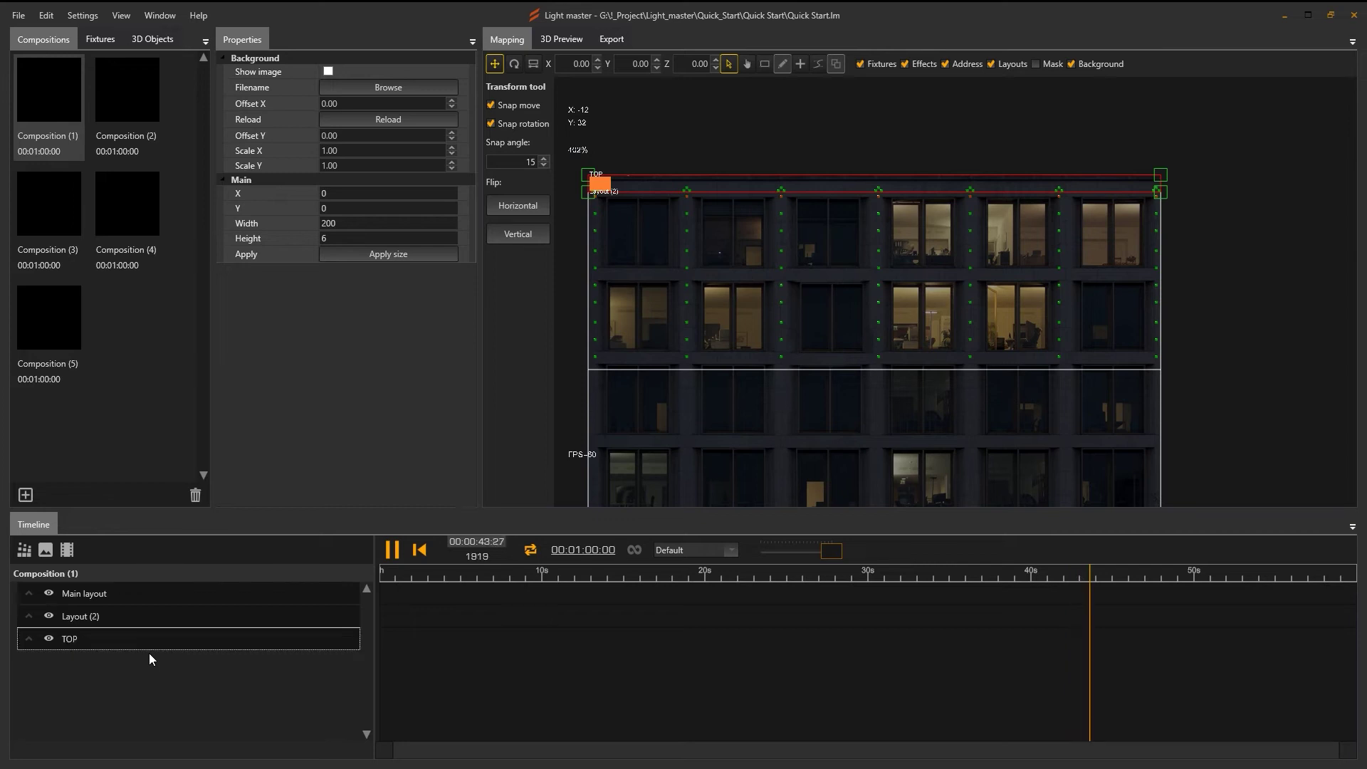
Step: Move the TOP layout above Layout (2) in the composition and rename Layout (2) as Bottom
{"action": "left_click_drag", "start_coordinate": [81, 639], "coordinate": [80, 611]}
{"action": "left_click", "coordinate": [84, 638]}
{"action": "right_click", "coordinate": [88, 641]}
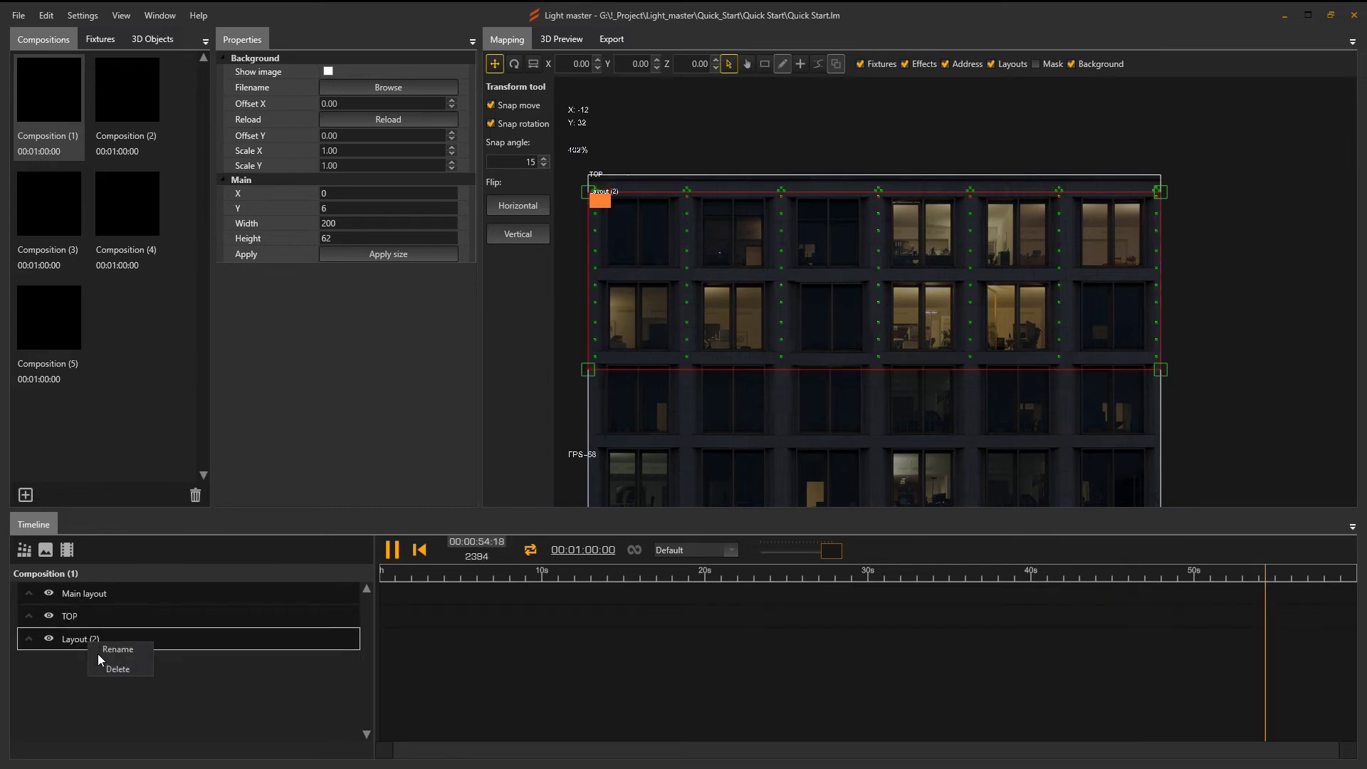
{"action": "left_click", "coordinate": [116, 650]}
{"action": "type", "text": "Bottom"}
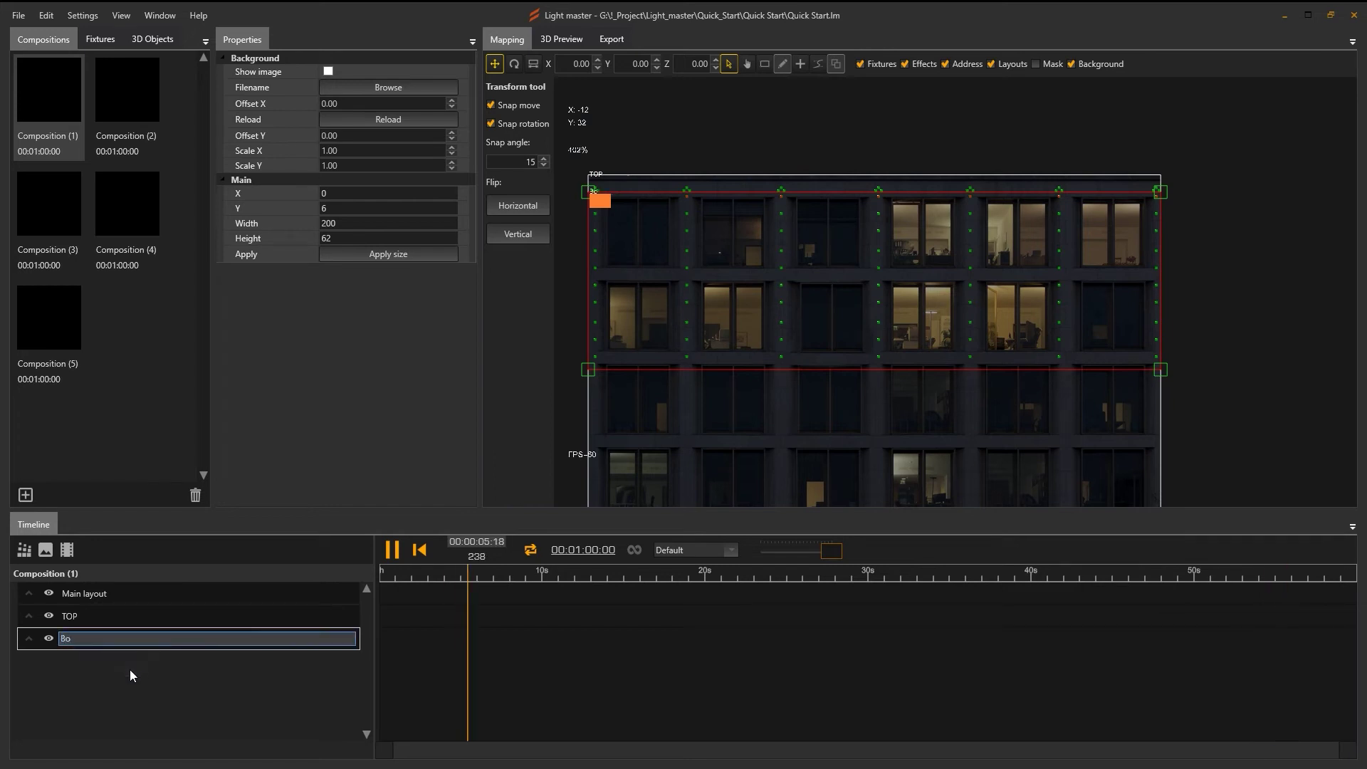
Step: Add the Color effect from the Colors category to the TOP layout
{"action": "left_click", "coordinate": [78, 616]}
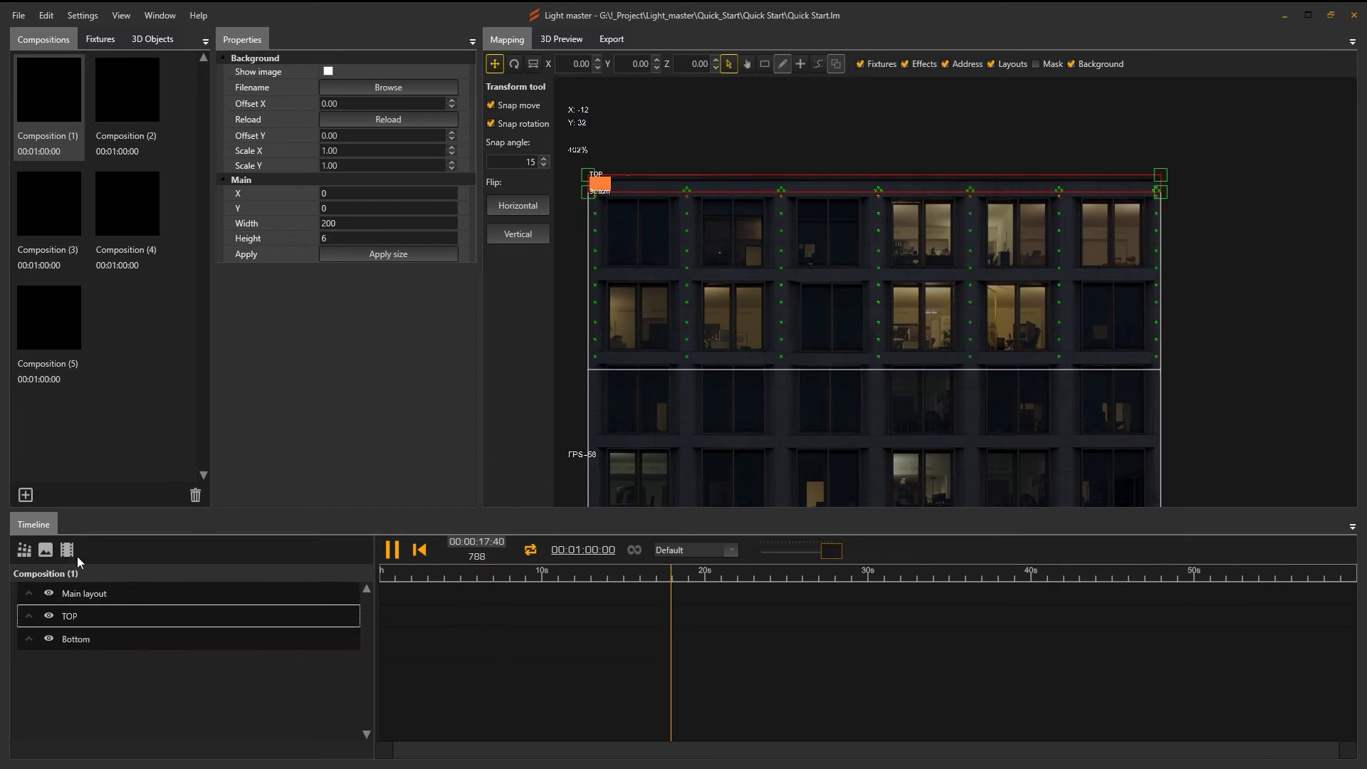
{"action": "left_click", "coordinate": [25, 550]}
{"action": "left_click", "coordinate": [302, 290]}
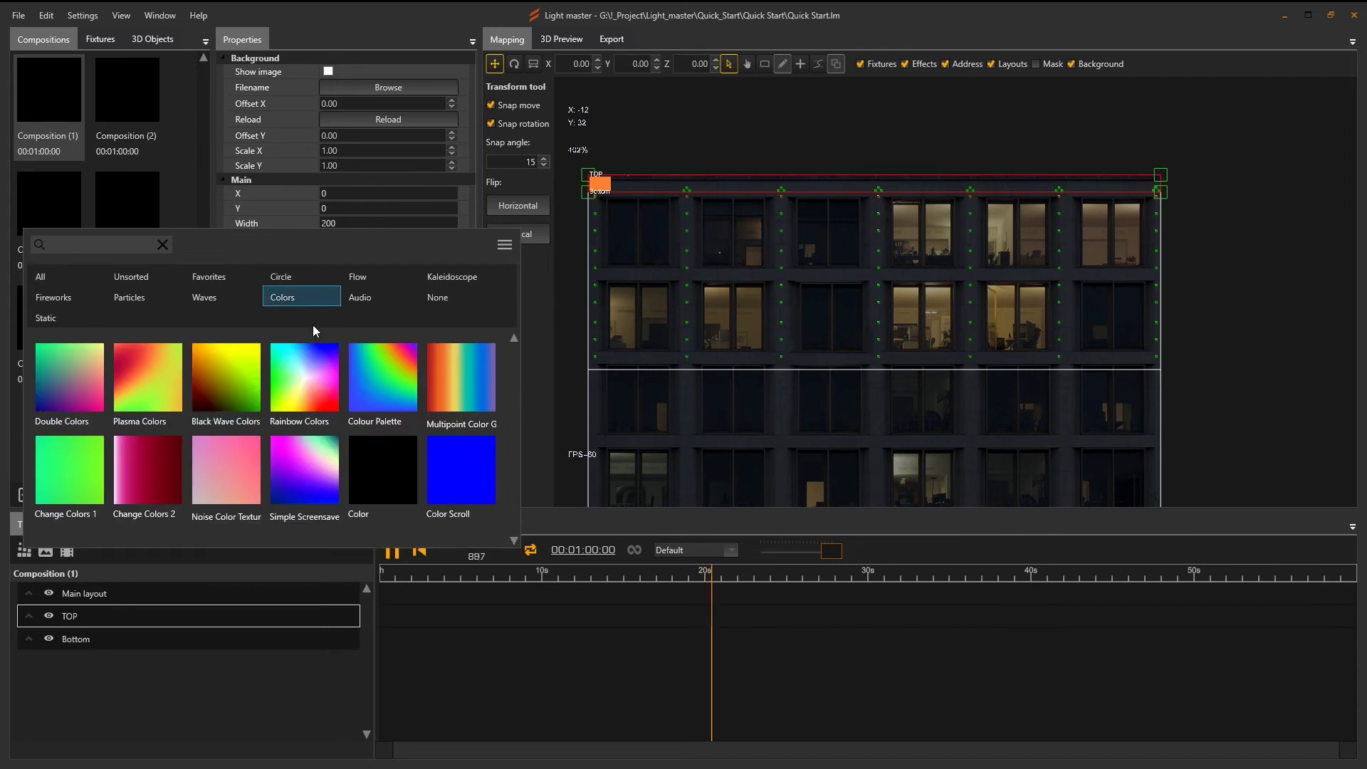
{"action": "double_click", "coordinate": [375, 495]}
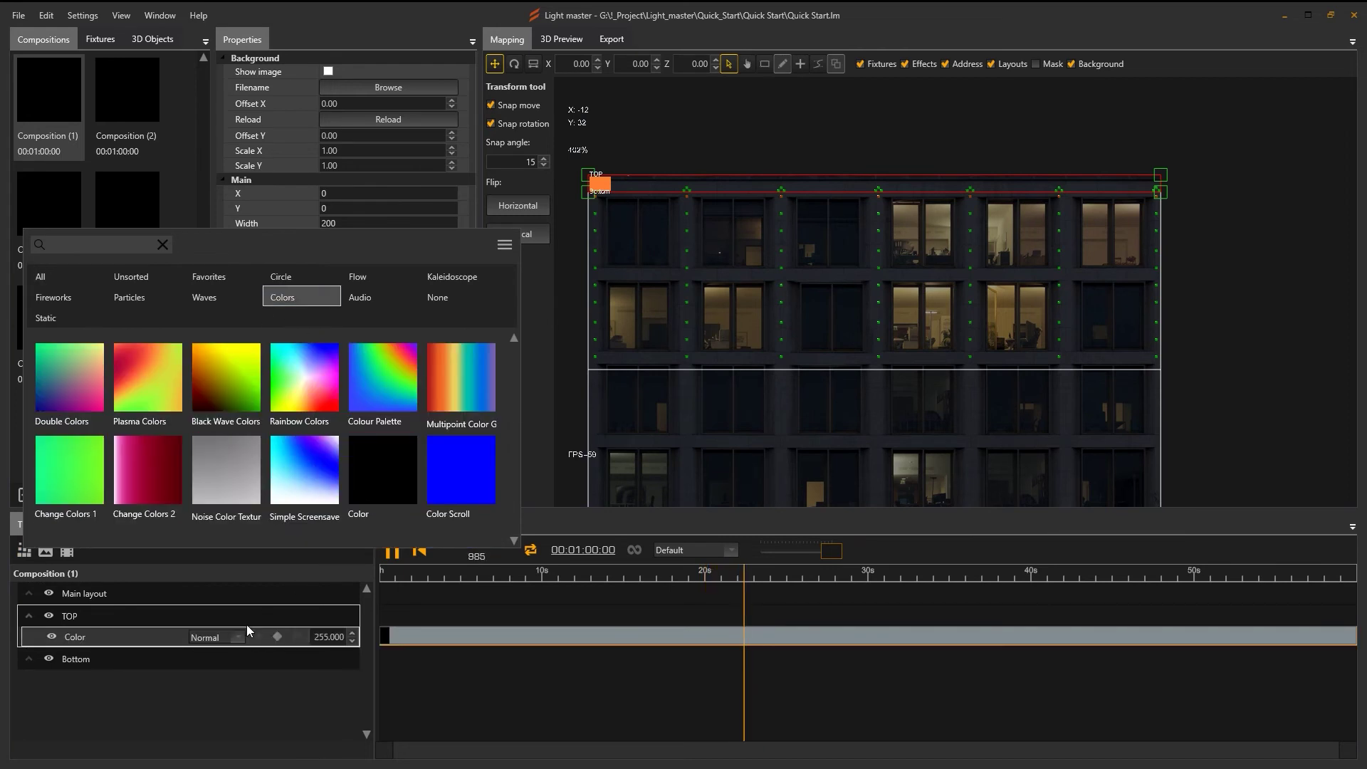
{"action": "left_click", "coordinate": [151, 716]}
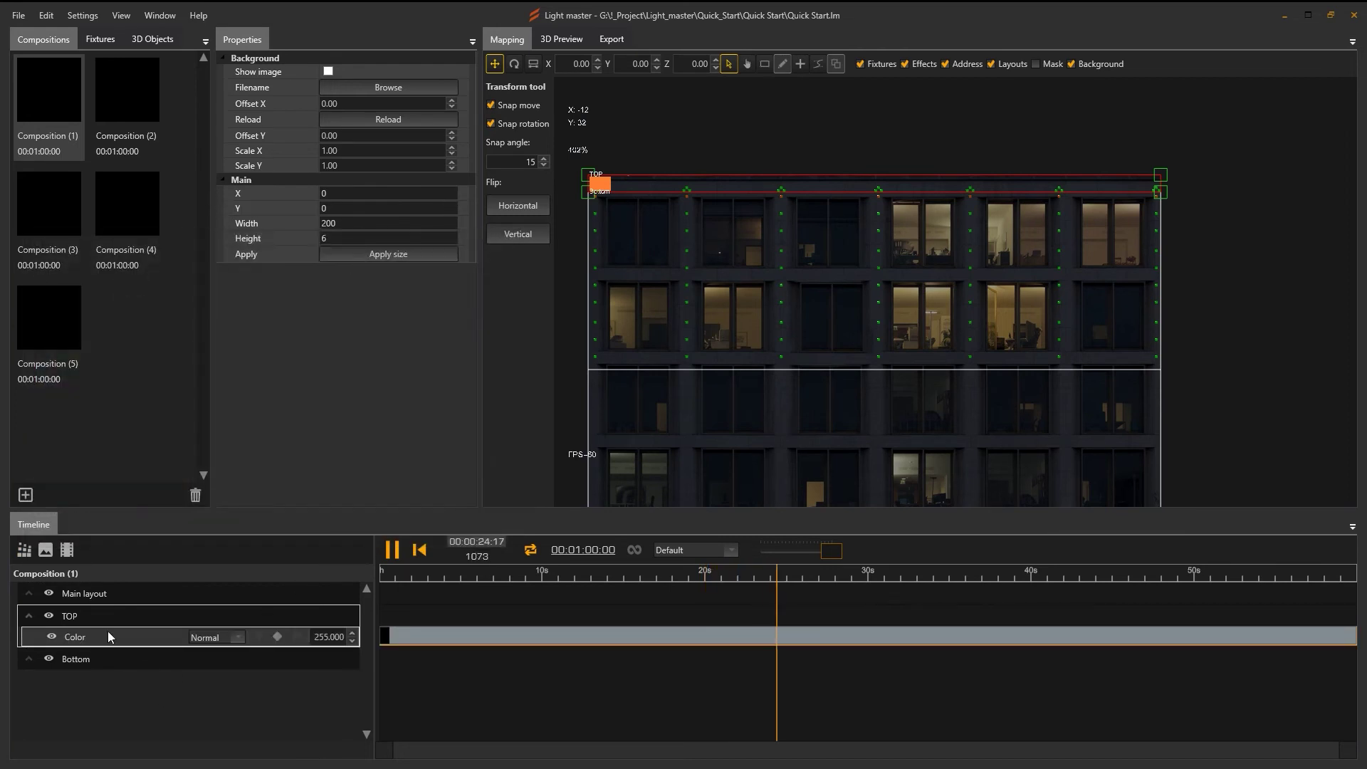
Step: Set the TOP layout's Color effect to white, with R, G and B at 255
{"action": "left_click", "coordinate": [75, 635]}
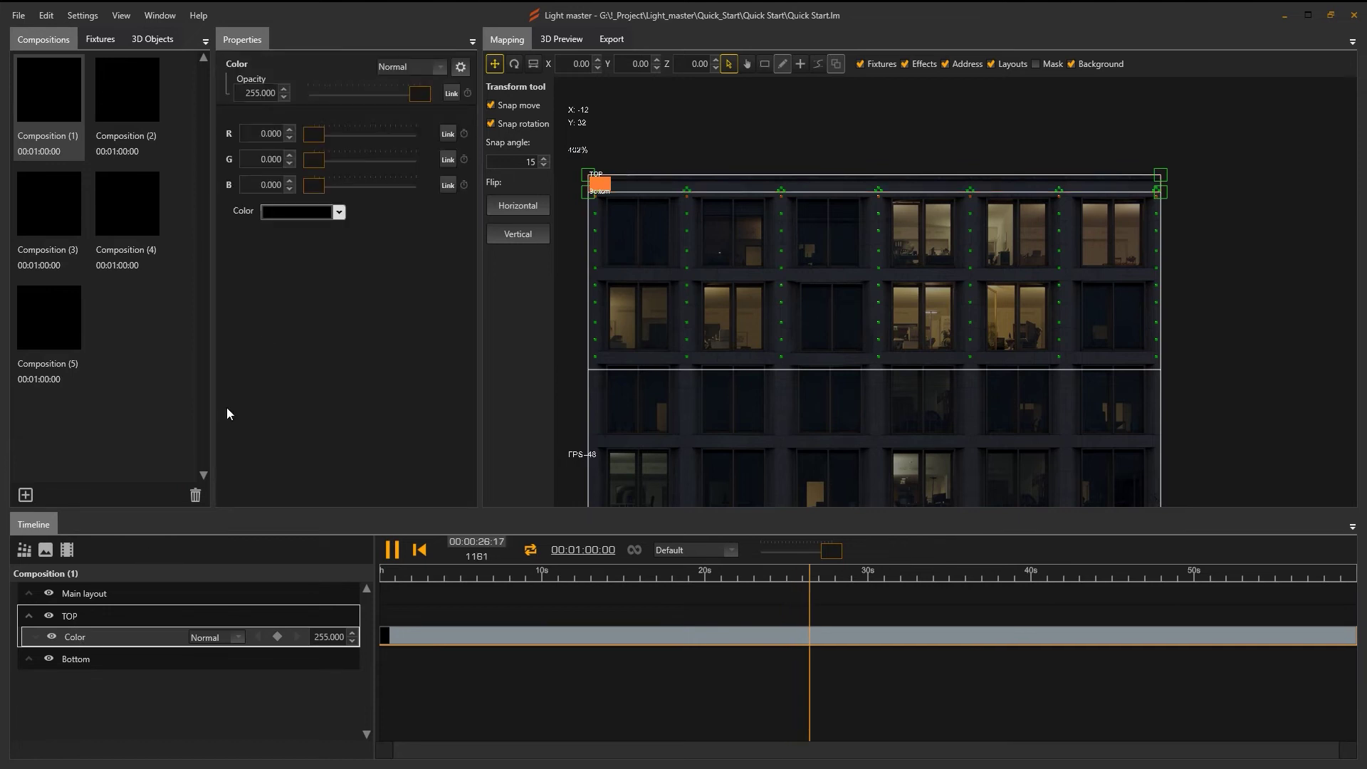
{"action": "left_click", "coordinate": [339, 212]}
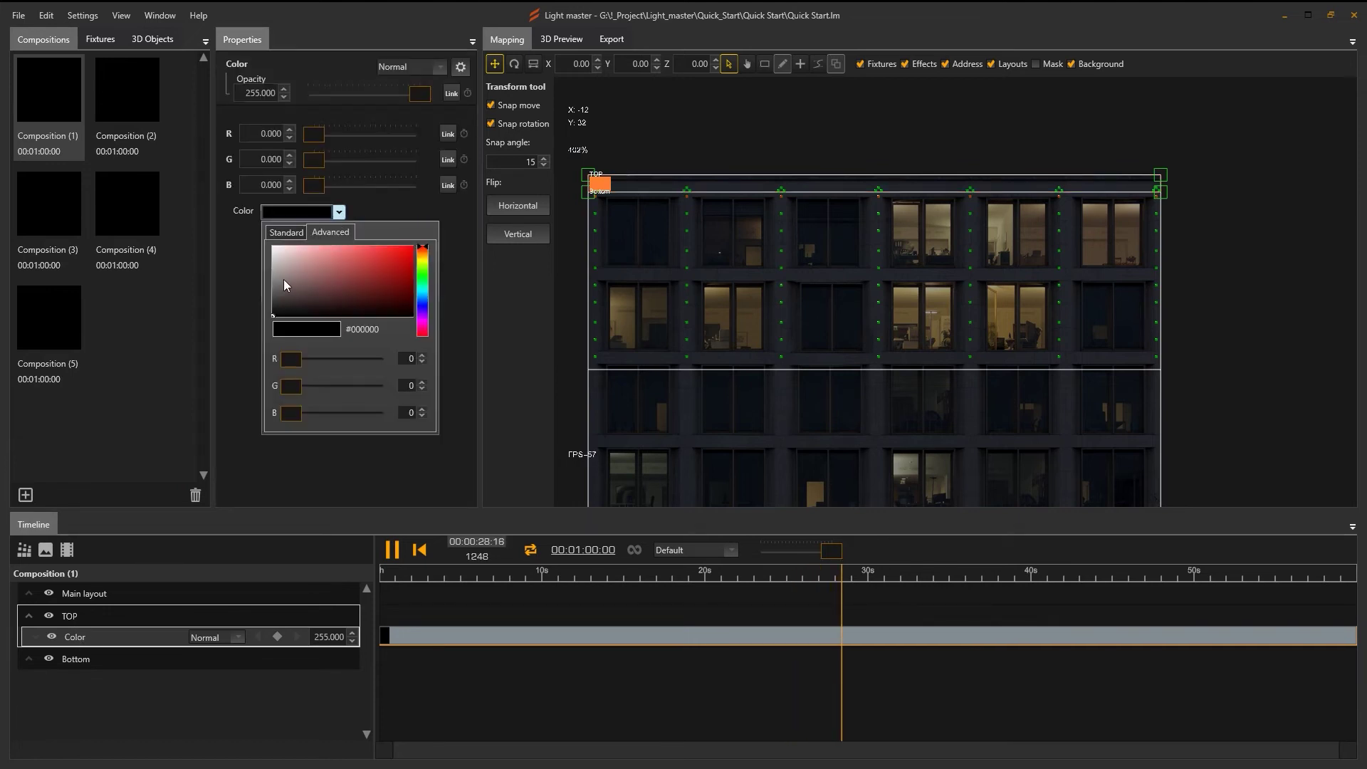
{"action": "left_click_drag", "start_coordinate": [283, 280], "coordinate": [249, 227]}
{"action": "left_click", "coordinate": [235, 307]}
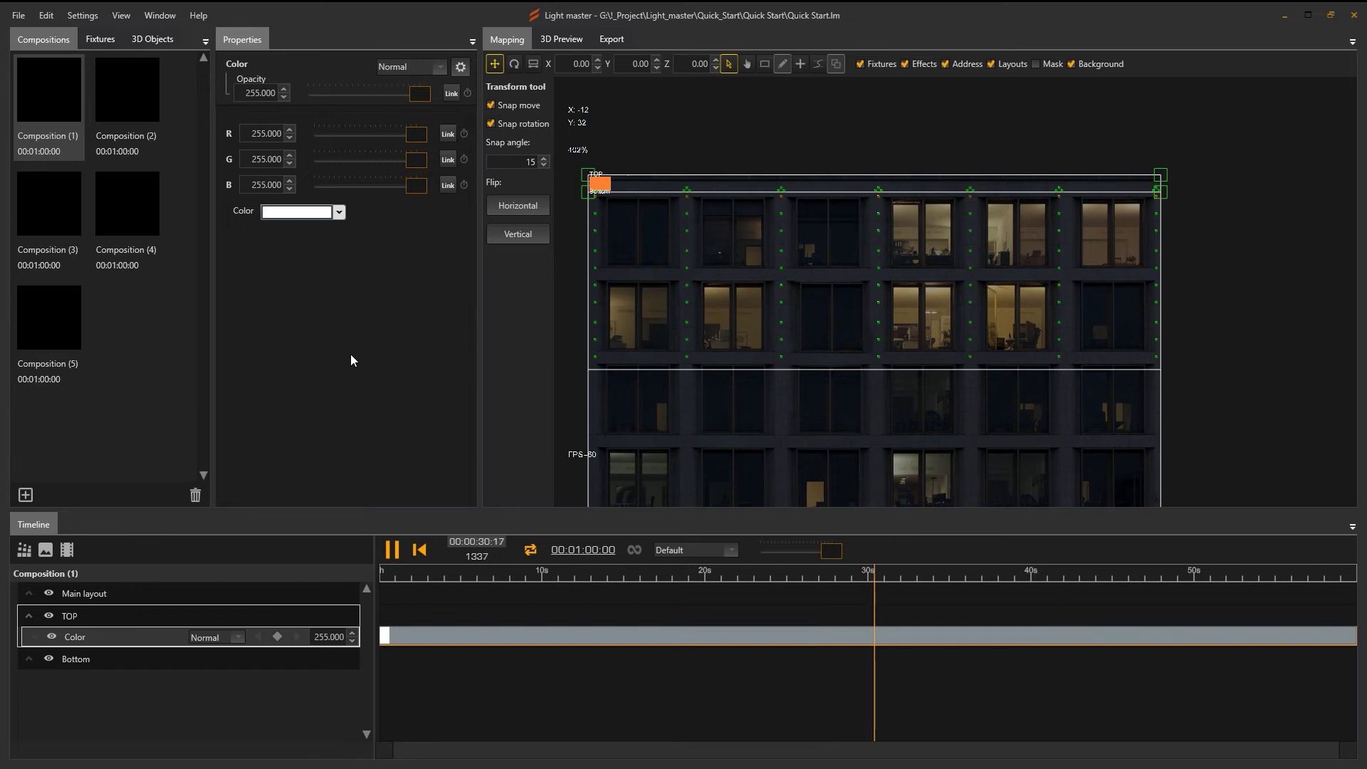
Step: Hide the background image in the mapping view so the TOP layout's white effect can be seen
{"action": "left_click_drag", "start_coordinate": [636, 230], "coordinate": [671, 273]}
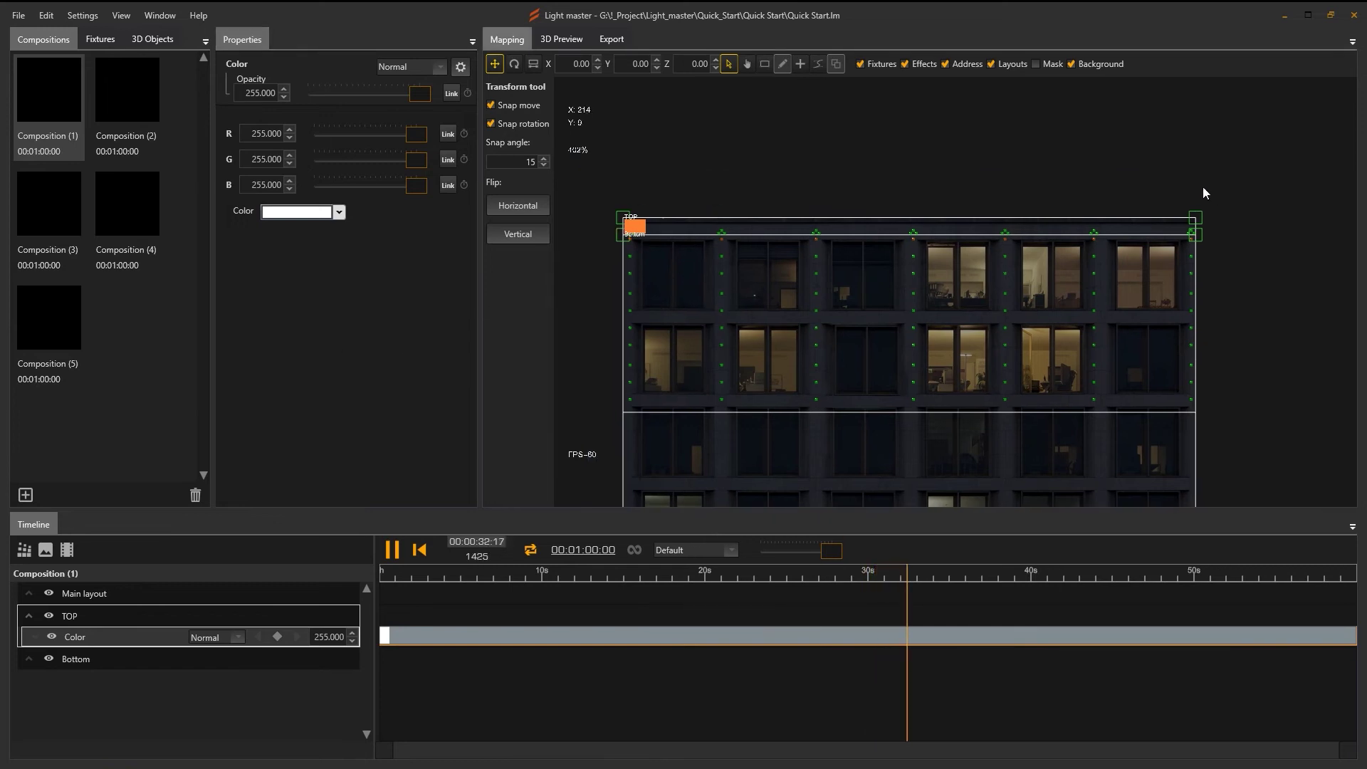
{"action": "left_click_drag", "start_coordinate": [851, 302], "coordinate": [834, 332]}
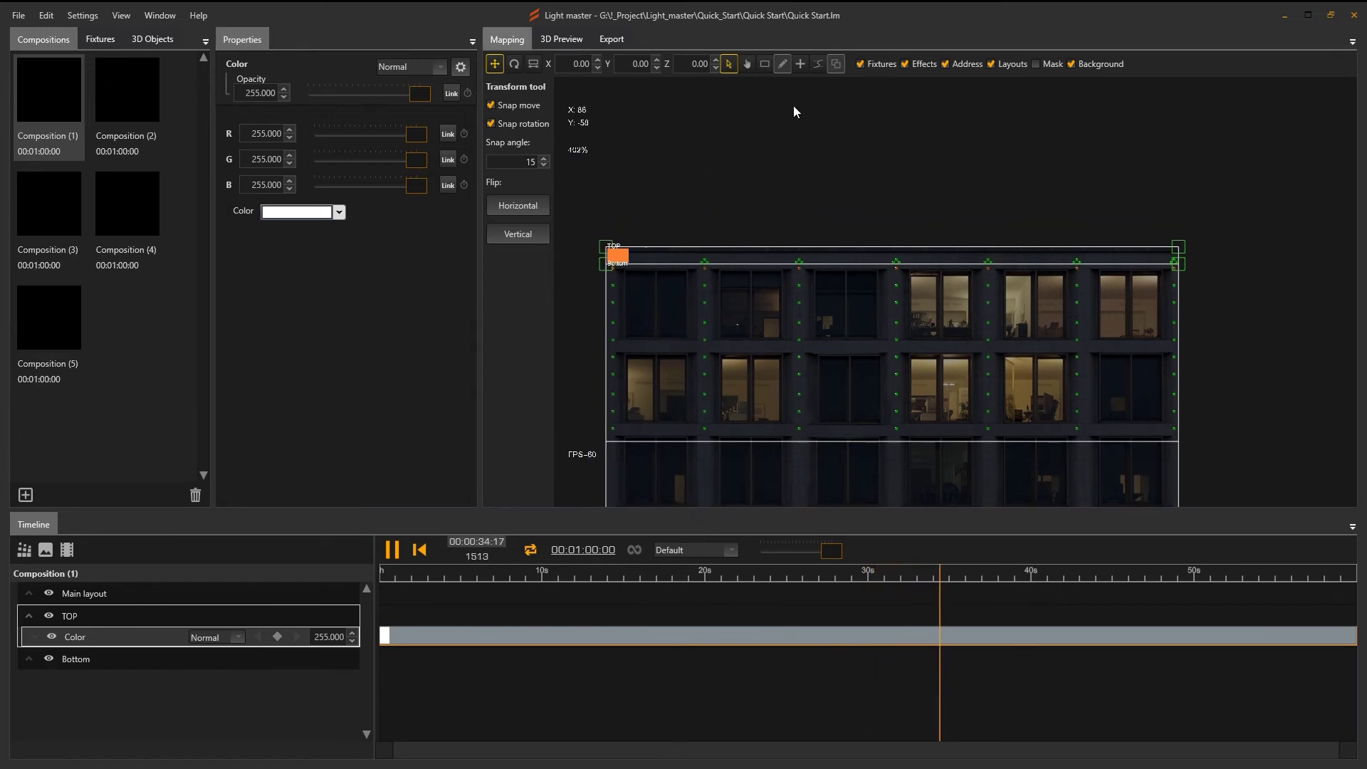
{"action": "left_click", "coordinate": [1072, 64]}
{"action": "left_click_drag", "start_coordinate": [736, 294], "coordinate": [774, 242]}
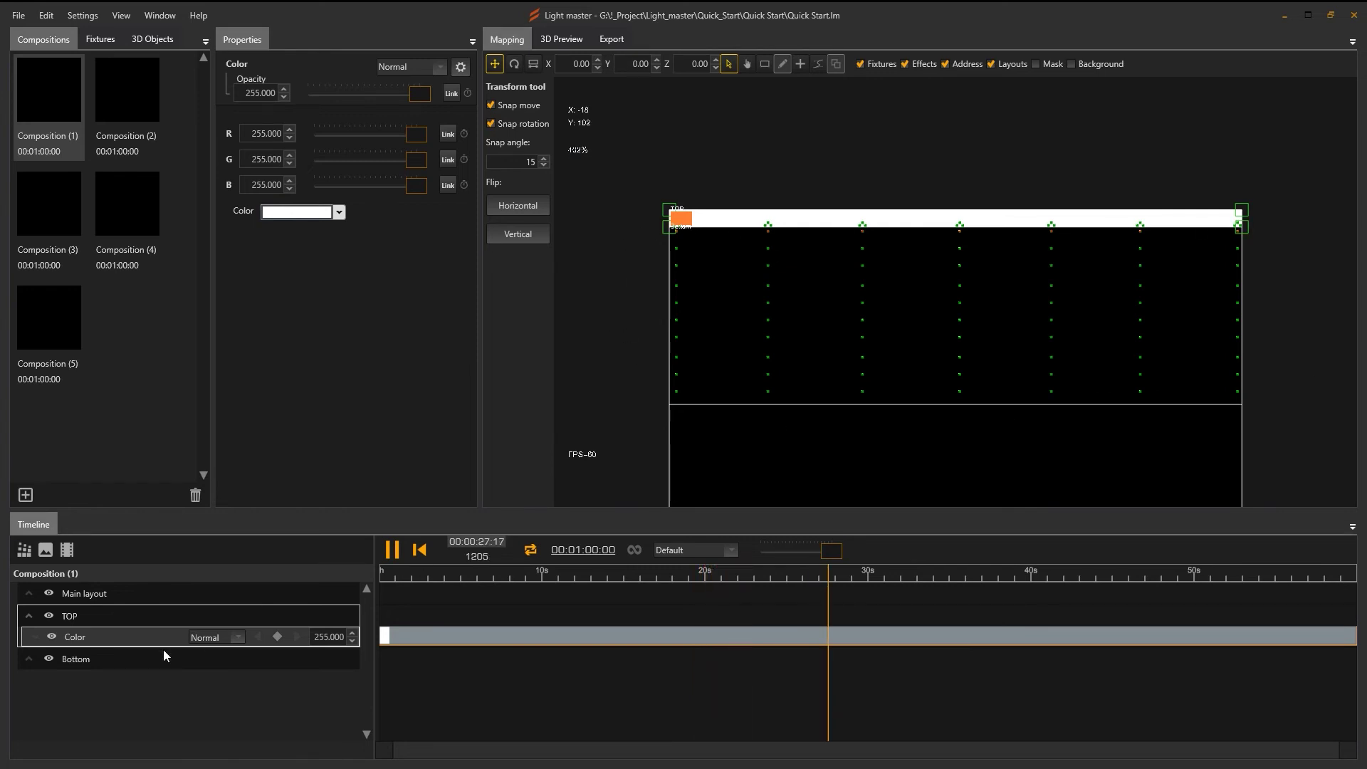
Step: Add the Lines effect from the Waves category to the Bottom layout
{"action": "left_click", "coordinate": [90, 664]}
{"action": "left_click", "coordinate": [25, 550]}
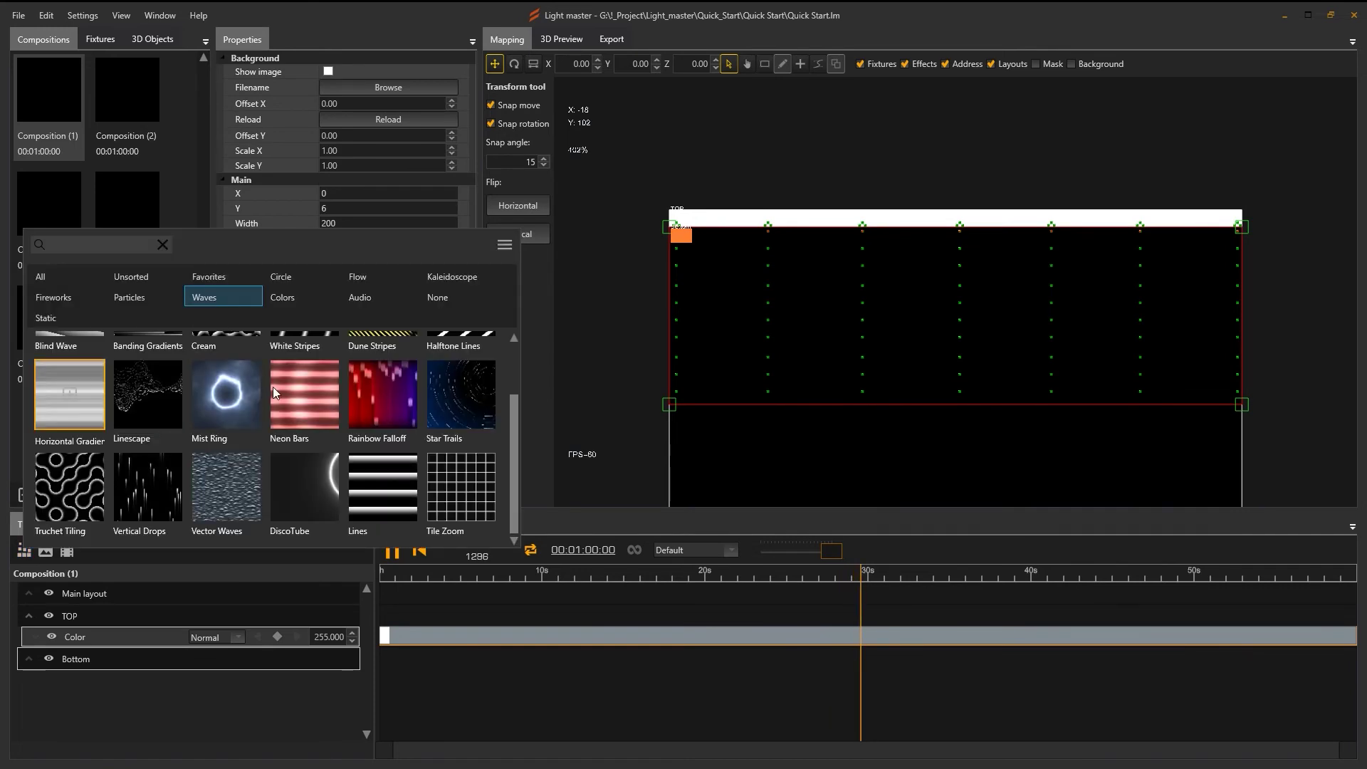
{"action": "scroll", "coordinate": [285, 467], "scroll_direction": "down", "scroll_amount": 1}
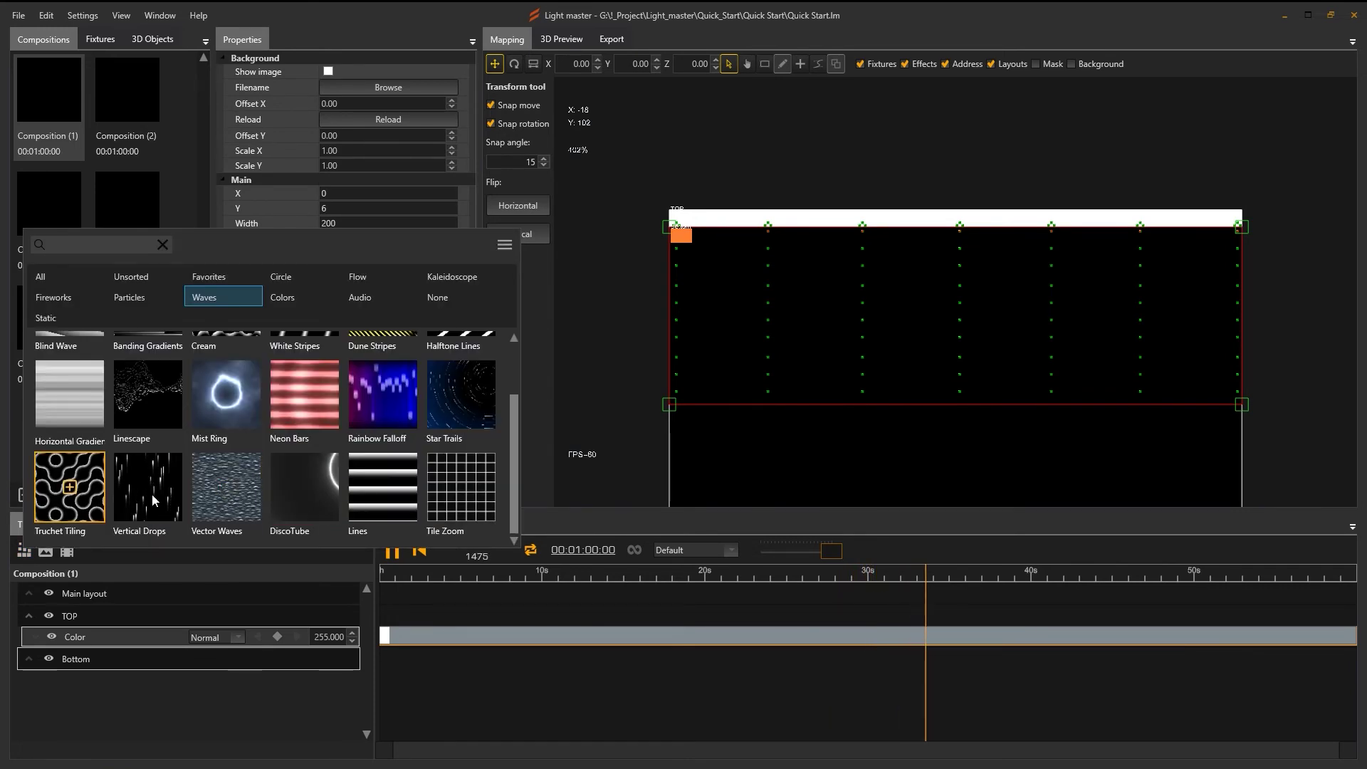
{"action": "left_click", "coordinate": [383, 488]}
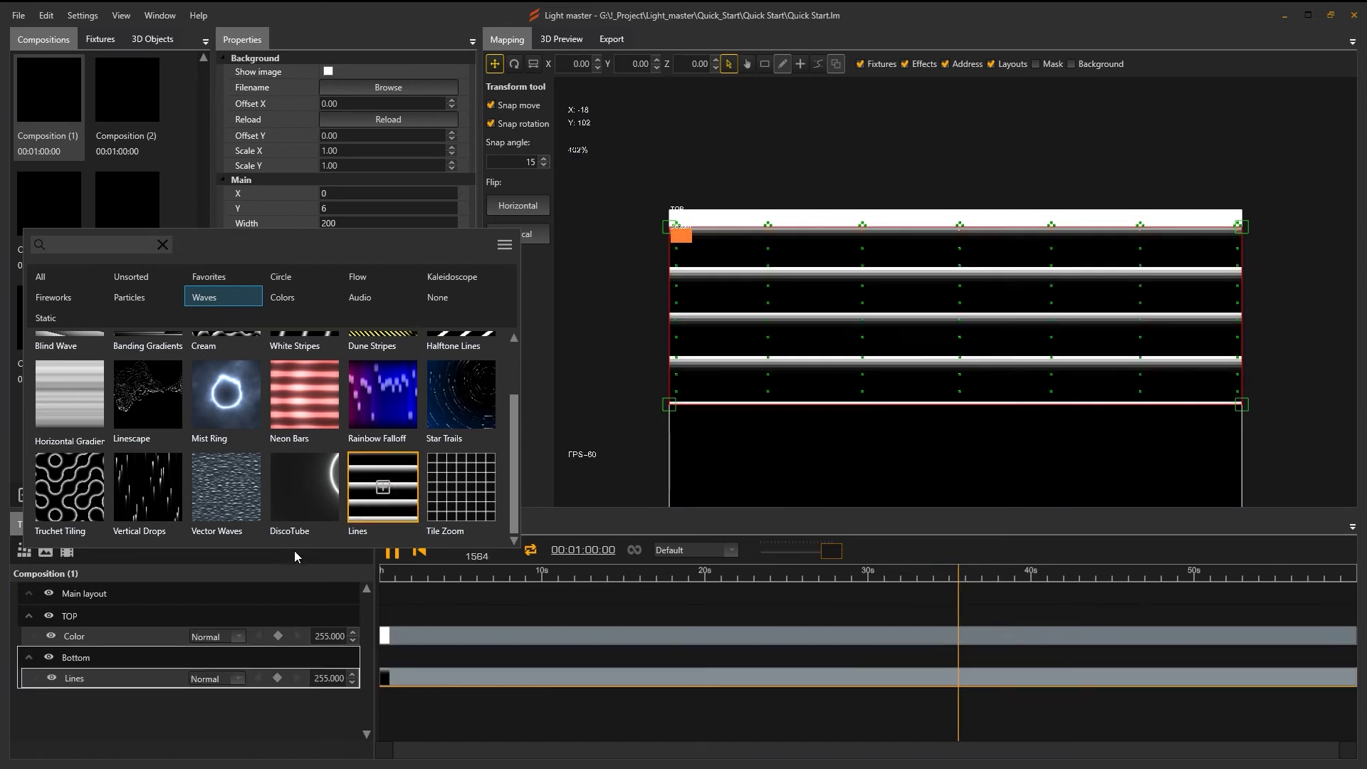
{"action": "left_click", "coordinate": [118, 732]}
Step: Tune the Lines effect to BPM 40, Speed 0.517, Left 0.829, Right 0.607, Blur 1.000 and Angle 53
{"action": "left_click", "coordinate": [74, 678]}
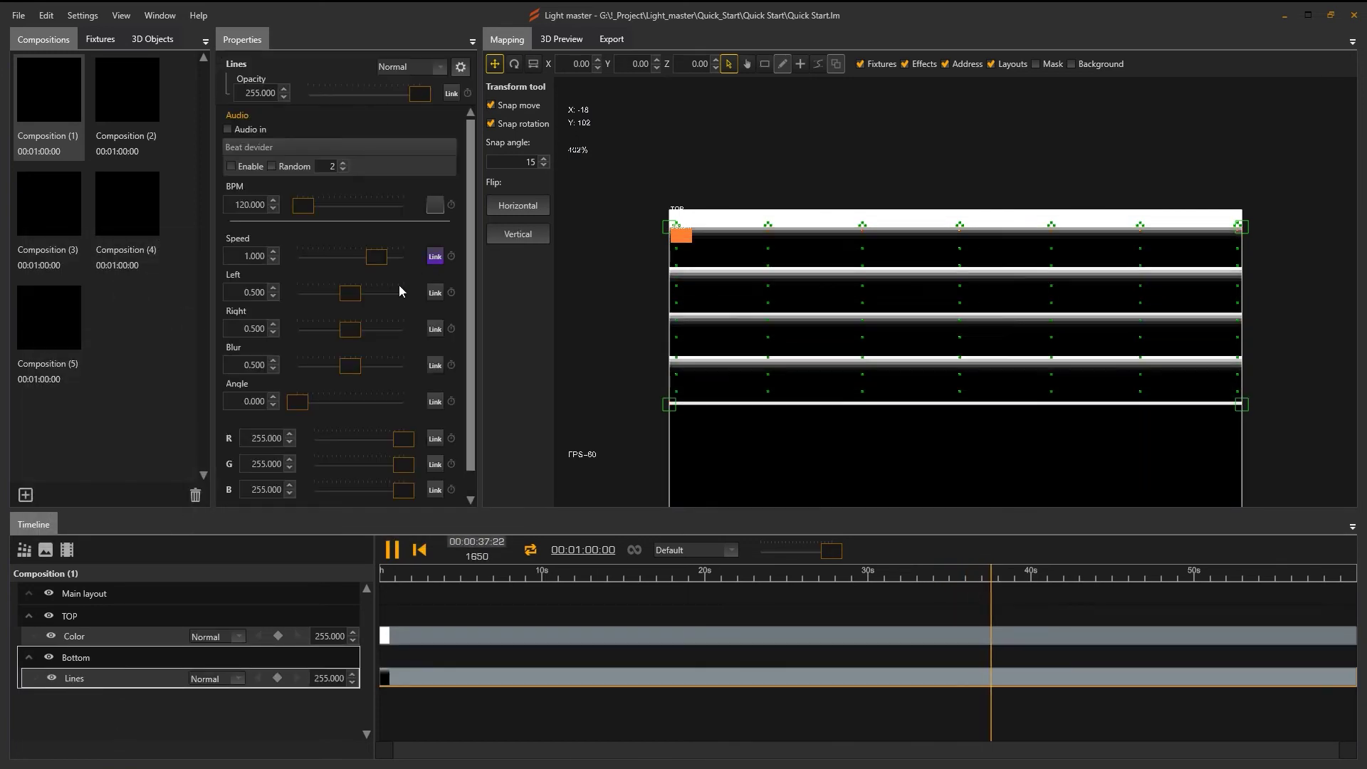
{"action": "left_click_drag", "start_coordinate": [376, 256], "coordinate": [354, 256]}
{"action": "left_click_drag", "start_coordinate": [303, 205], "coordinate": [297, 204]}
{"action": "left_click_drag", "start_coordinate": [349, 293], "coordinate": [388, 296]}
{"action": "left_click_drag", "start_coordinate": [349, 366], "coordinate": [403, 365]}
{"action": "left_click_drag", "start_coordinate": [349, 329], "coordinate": [361, 329]}
{"action": "left_click_drag", "start_coordinate": [355, 257], "coordinate": [364, 256]}
{"action": "left_click_drag", "start_coordinate": [298, 402], "coordinate": [313, 402]}
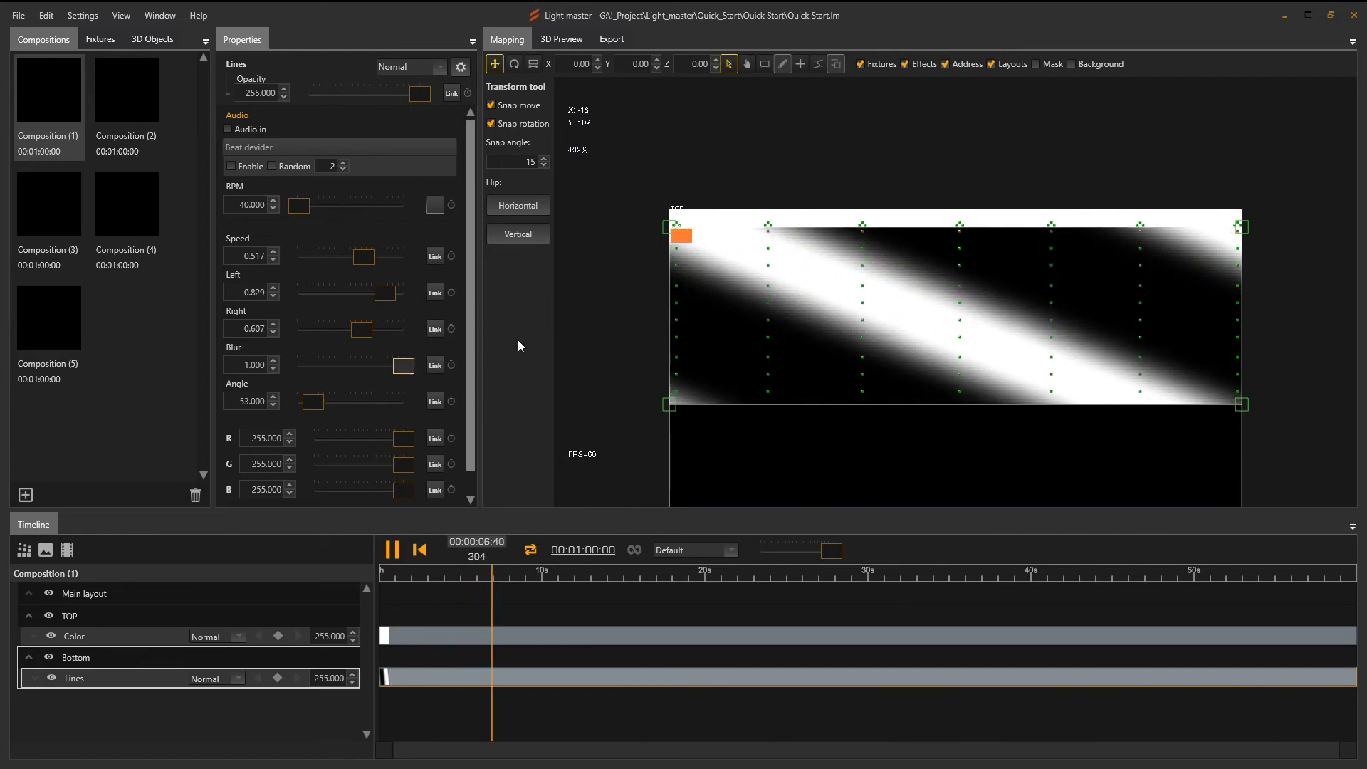
Step: Show only the mask and background in the mapping view, hiding fixtures, effects, addresses and layouts
{"action": "left_click", "coordinate": [1036, 63]}
{"action": "left_click", "coordinate": [991, 63]}
{"action": "left_click", "coordinate": [946, 64]}
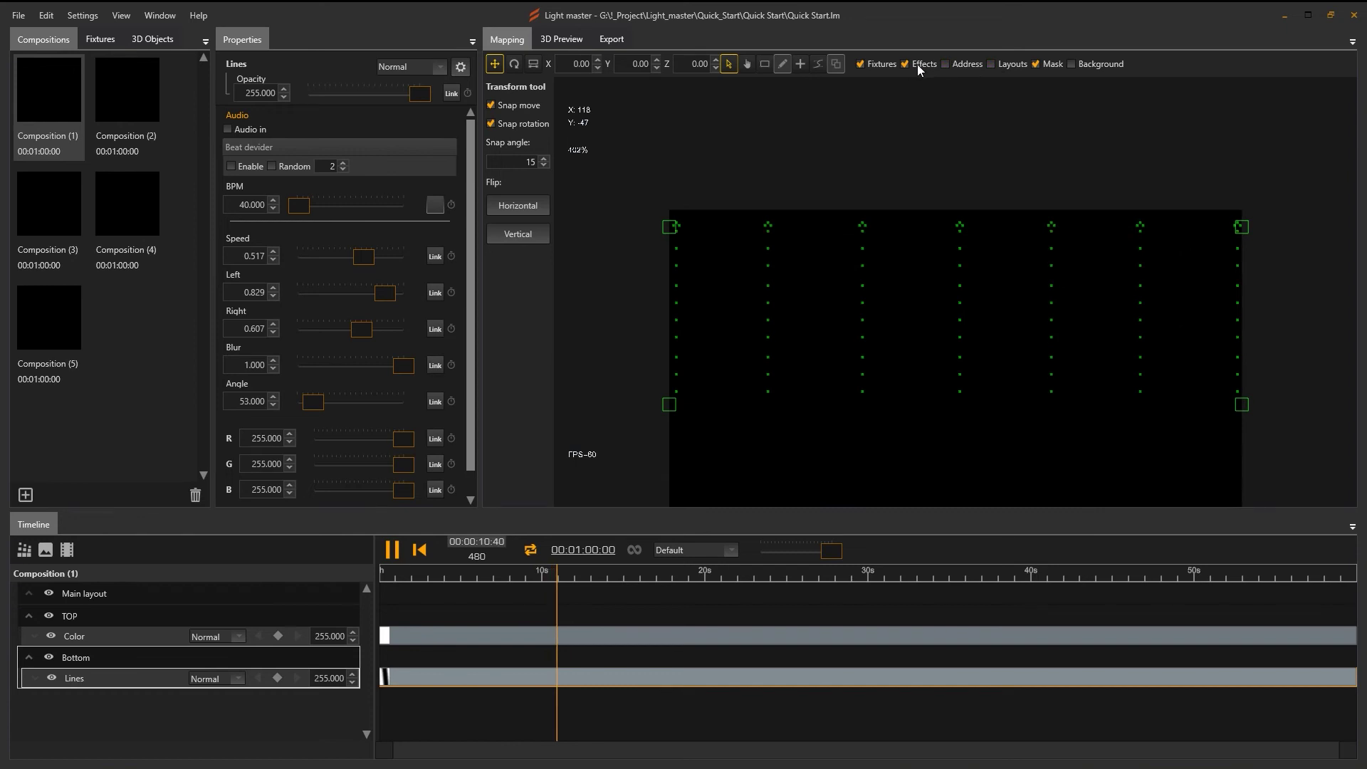
{"action": "left_click", "coordinate": [865, 64]}
{"action": "left_click", "coordinate": [908, 63]}
{"action": "left_click", "coordinate": [1073, 63]}
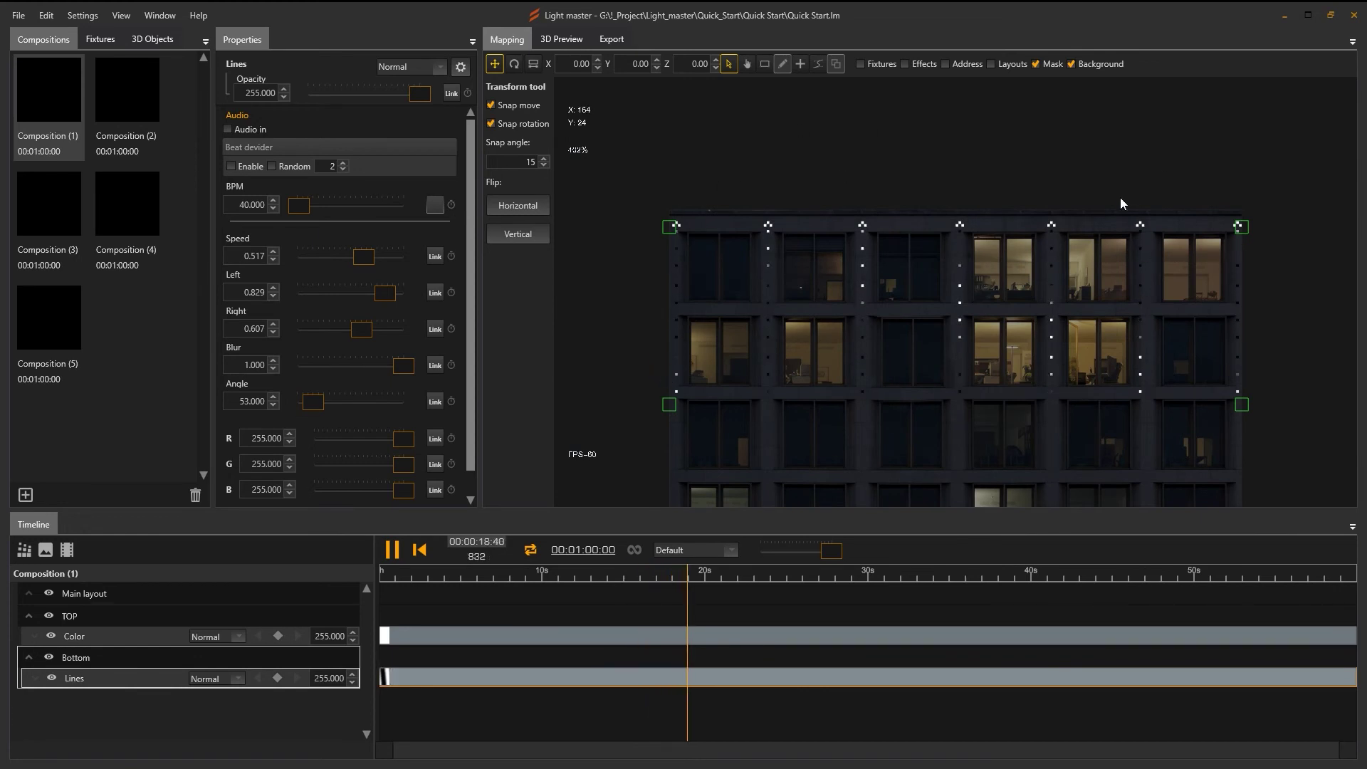
Step: Nudge the sixth vertical fixture strip from the facade's left edge to X 165
{"action": "left_click", "coordinate": [1115, 178]}
{"action": "left_click_drag", "start_coordinate": [1115, 178], "coordinate": [1170, 434]}
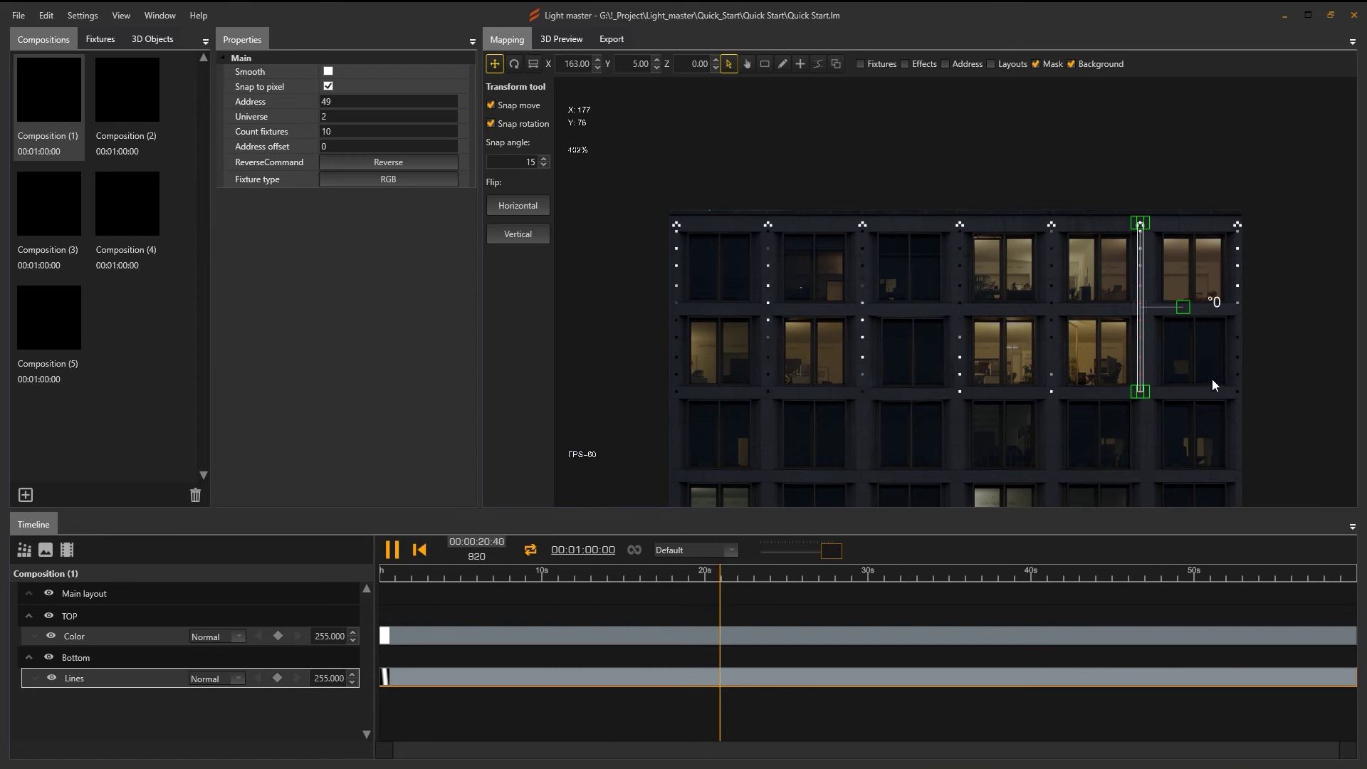
{"action": "key", "text": "Right"}
{"action": "key", "text": "Right"}
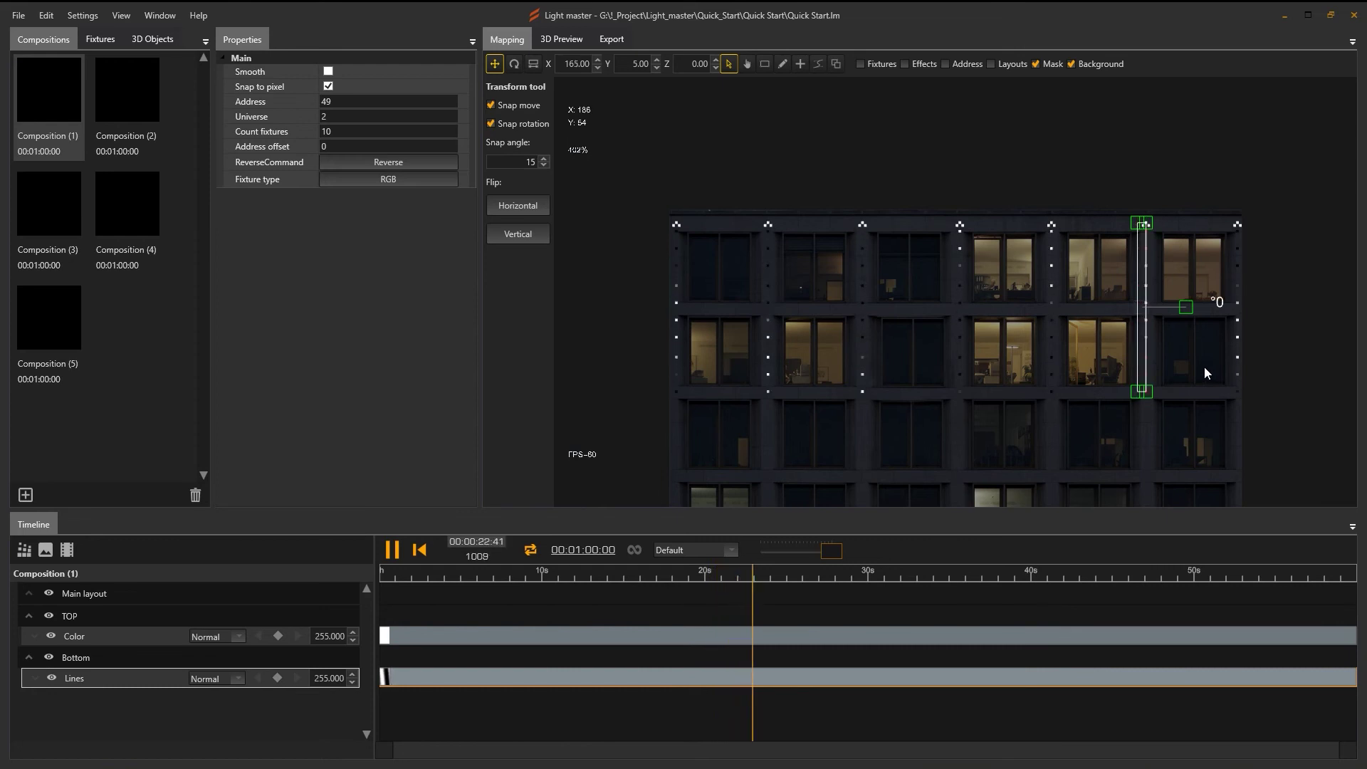
Step: Keyframe an opacity fade-in from 0 to 255 for the Color and Lines effects, ending at 00:00:01:35
{"action": "left_click", "coordinate": [588, 573]}
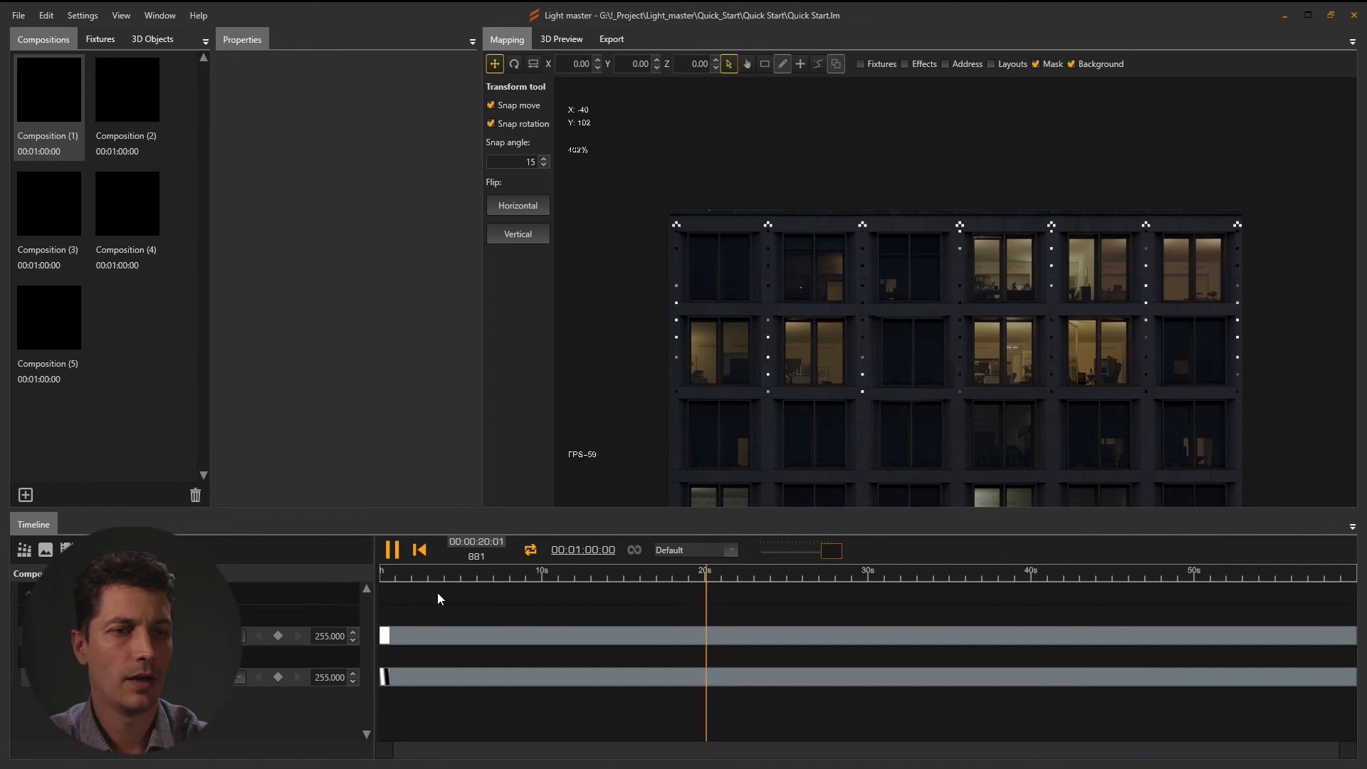
{"action": "left_click_drag", "start_coordinate": [417, 569], "coordinate": [408, 573]}
{"action": "left_click", "coordinate": [407, 633]}
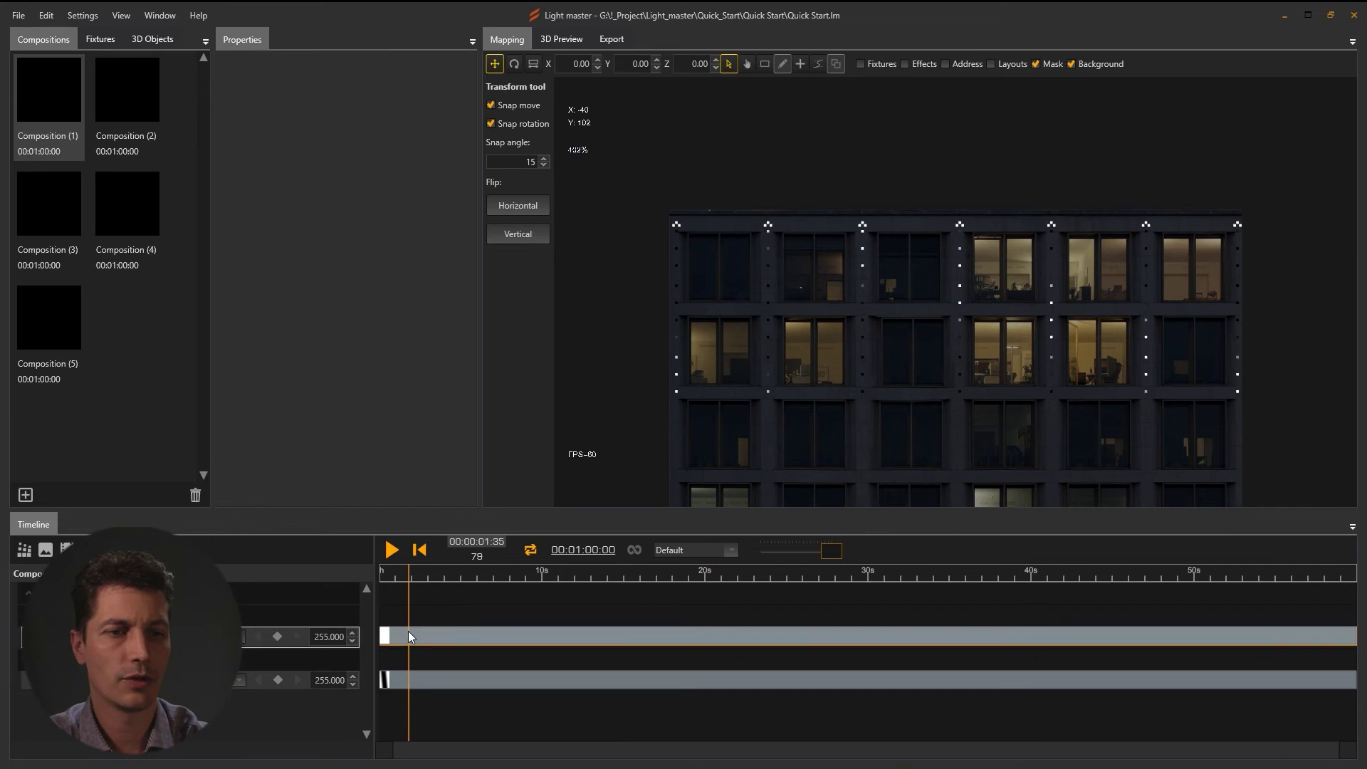
{"action": "left_click", "coordinate": [410, 628]}
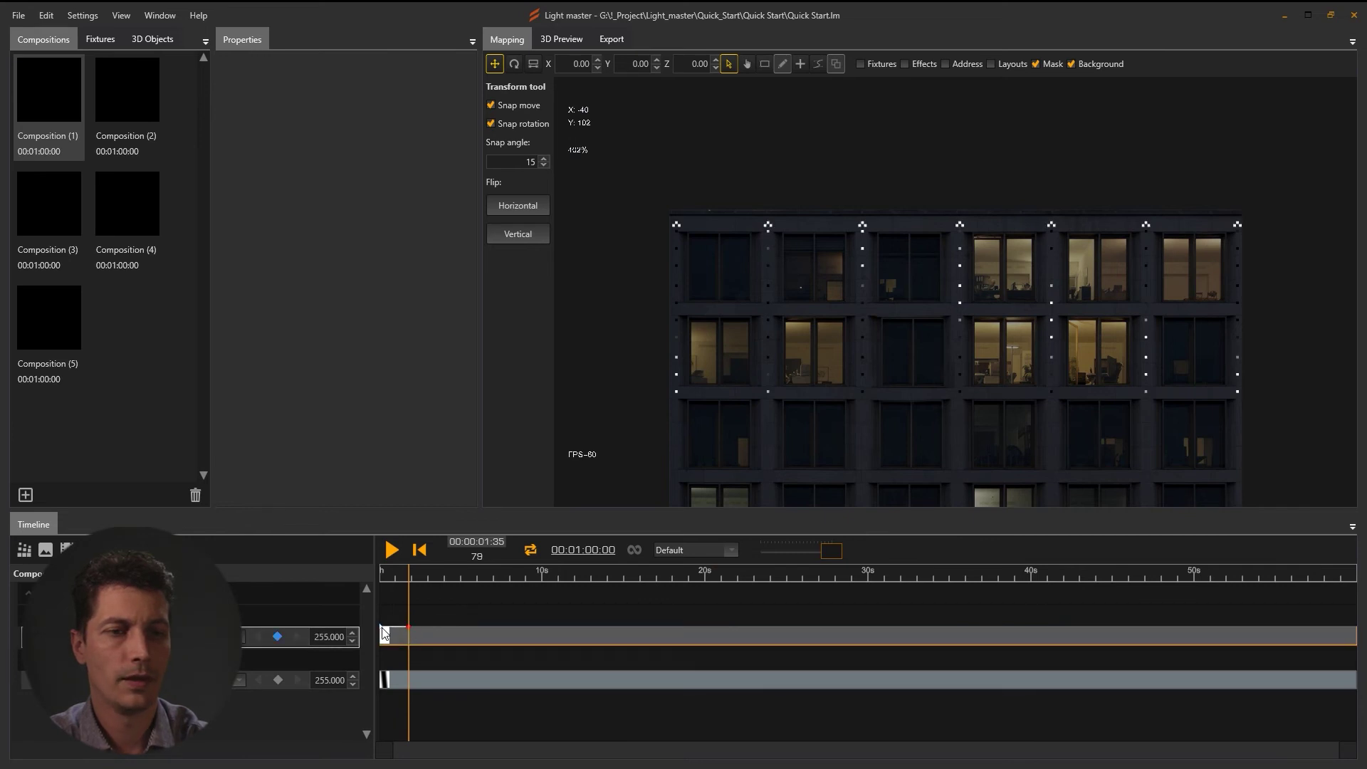
{"action": "mouse_move", "coordinate": [412, 571]}
{"action": "left_mouse_down"}
{"action": "mouse_move", "coordinate": [382, 574]}
{"action": "mouse_move", "coordinate": [409, 581]}
{"action": "left_mouse_up"}
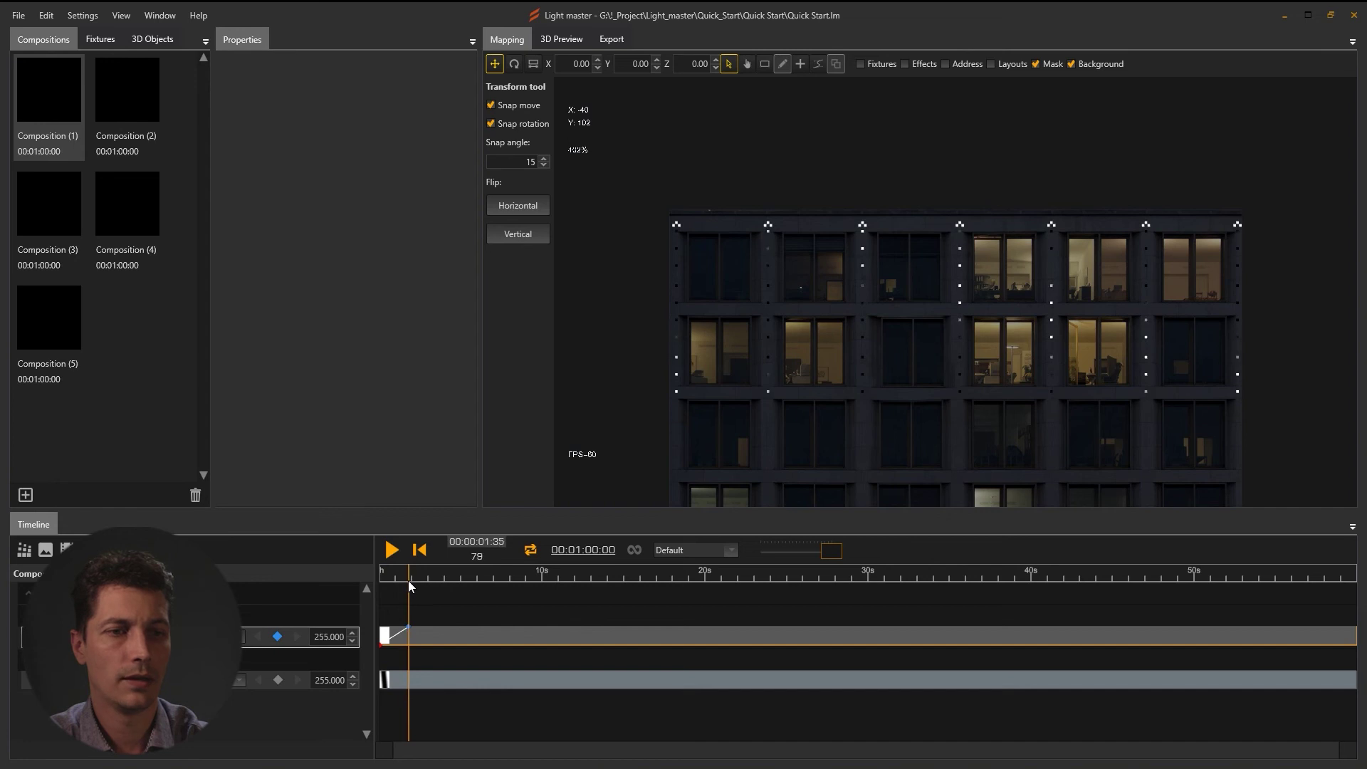
{"action": "left_click", "coordinate": [408, 675]}
{"action": "left_click", "coordinate": [408, 667]}
Step: Keyframe an opacity fade-out for the Color and Lines effects over roughly the last second of the one-minute timeline
{"action": "left_click_drag", "start_coordinate": [411, 574], "coordinate": [1333, 627]}
{"action": "left_click", "coordinate": [1334, 636]}
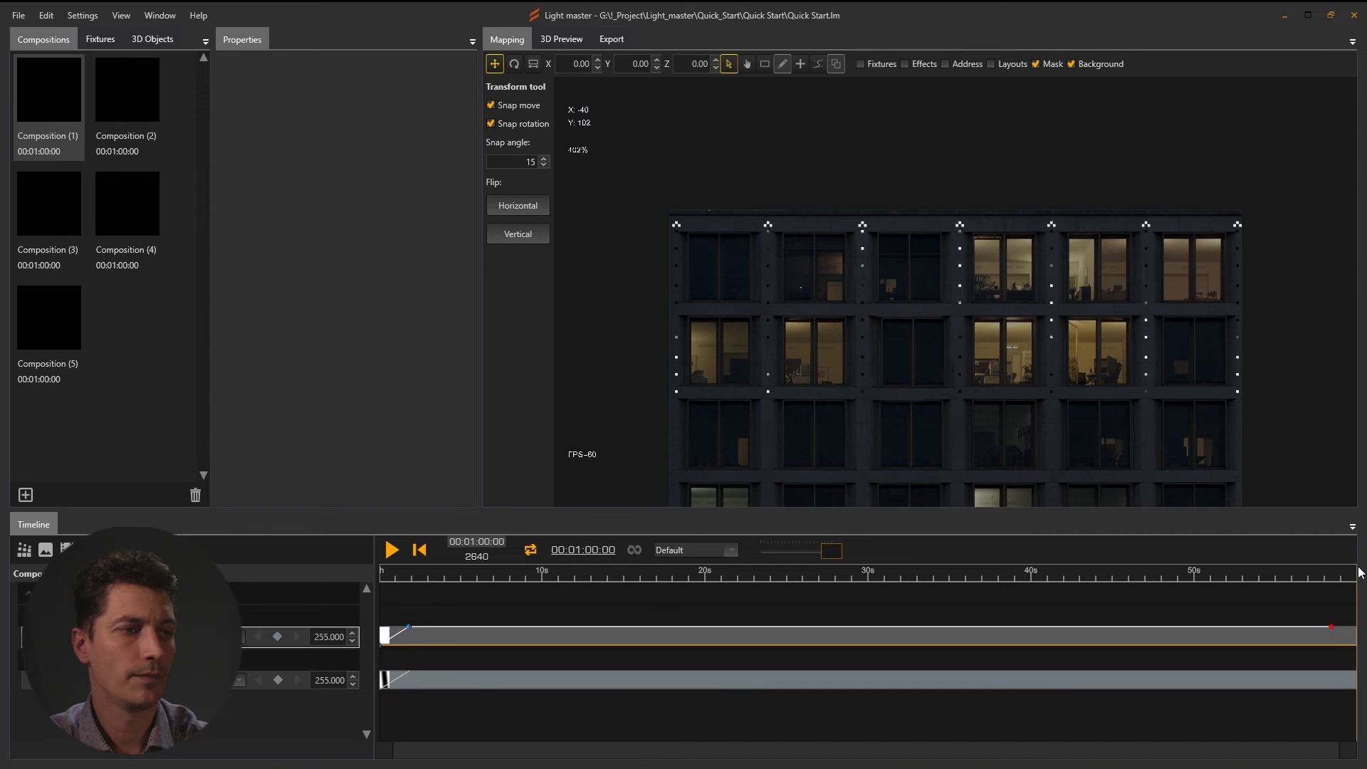
{"action": "left_click", "coordinate": [1351, 682]}
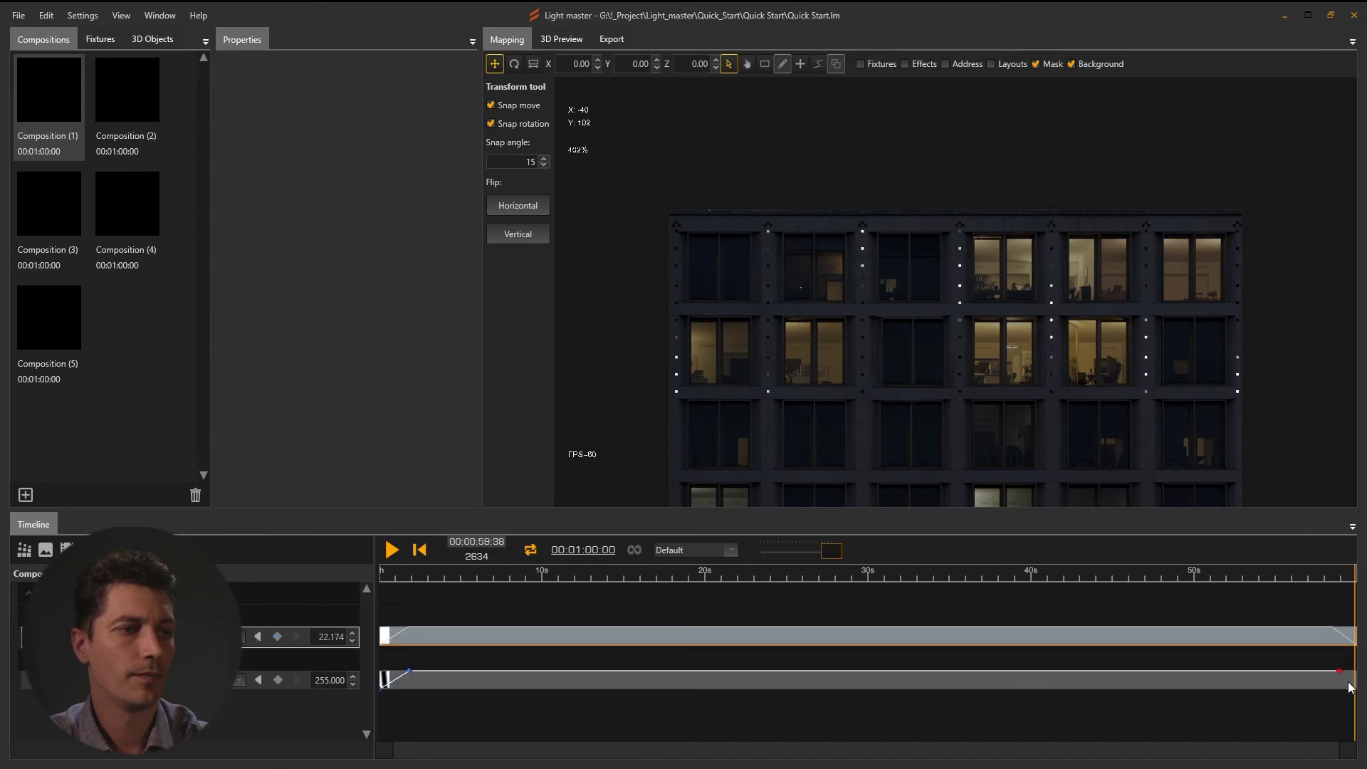
{"action": "left_click_drag", "start_coordinate": [1349, 585], "coordinate": [452, 617]}
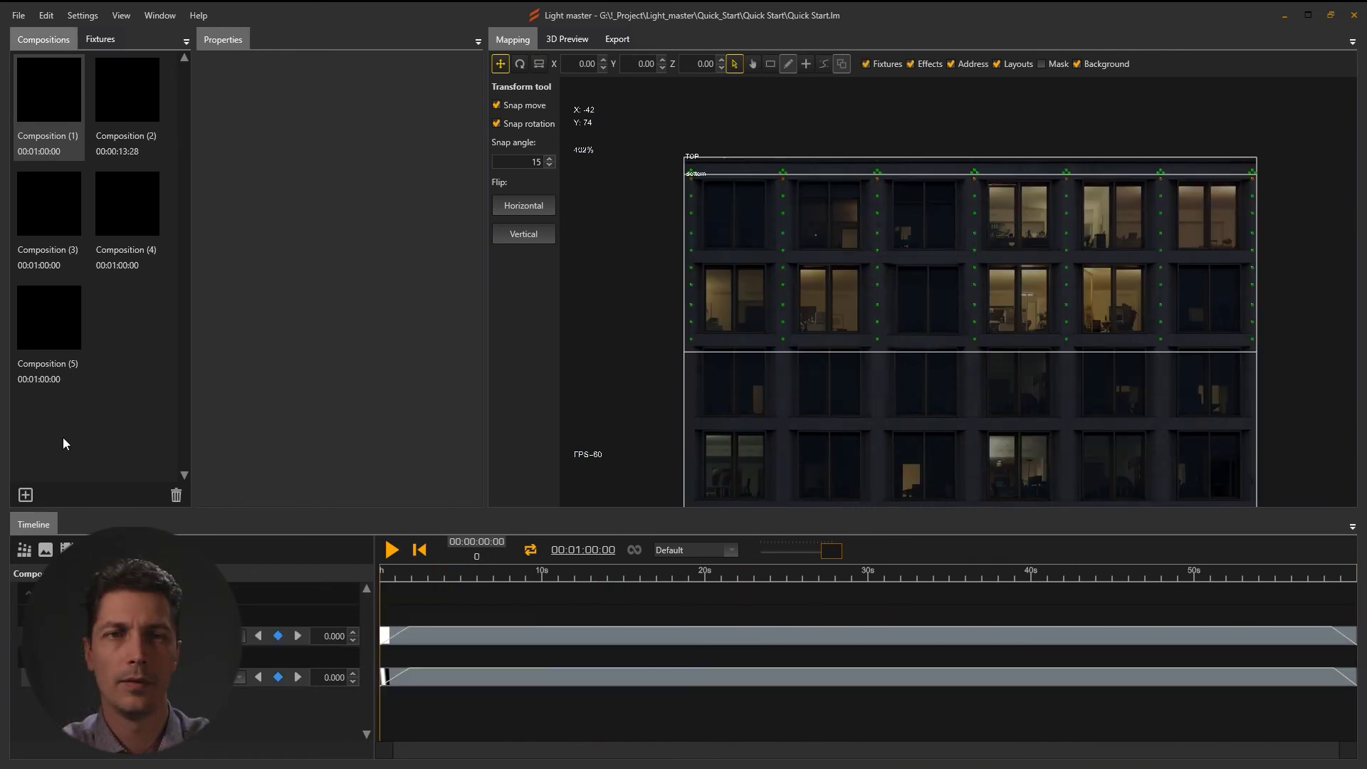
Step: Play Composition (3) and add two new compositions to the project
{"action": "left_click", "coordinate": [57, 203]}
{"action": "key", "text": "space"}
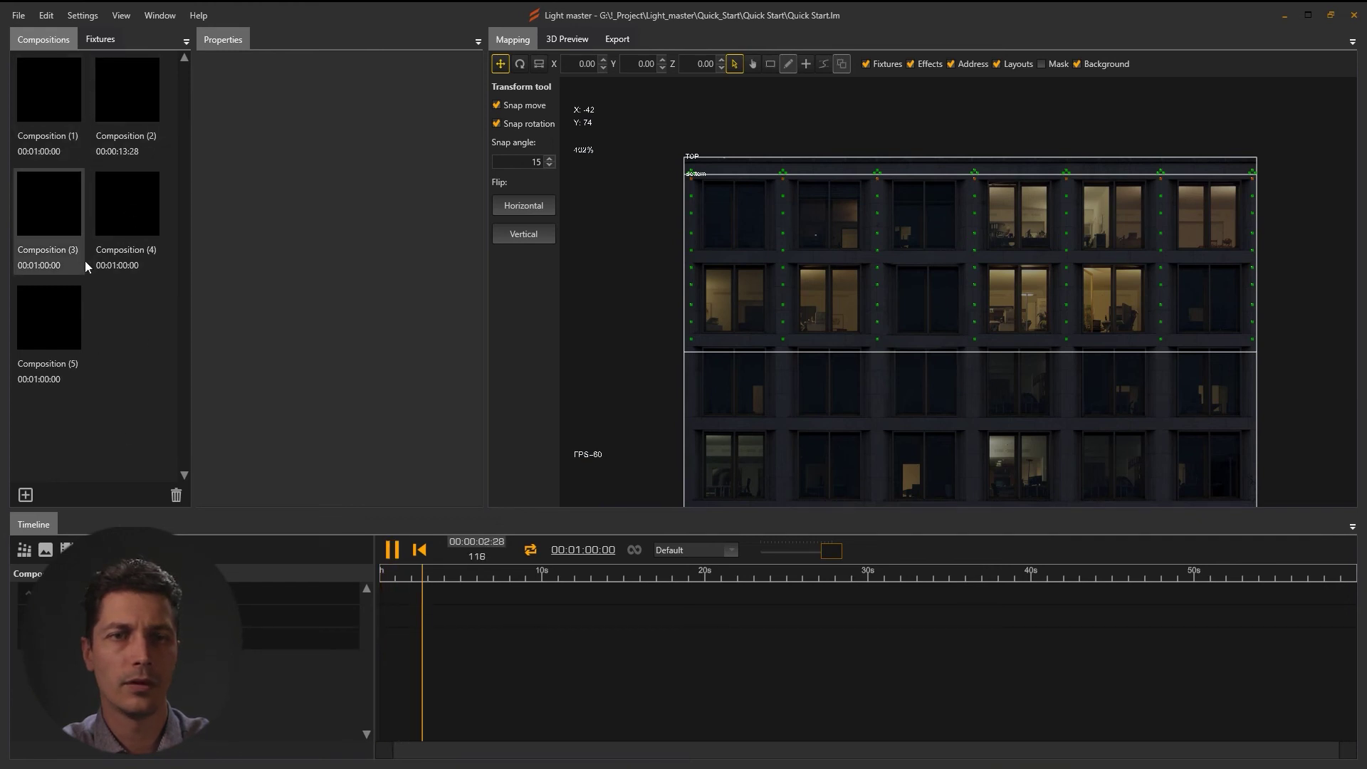
{"action": "left_click", "coordinate": [26, 495]}
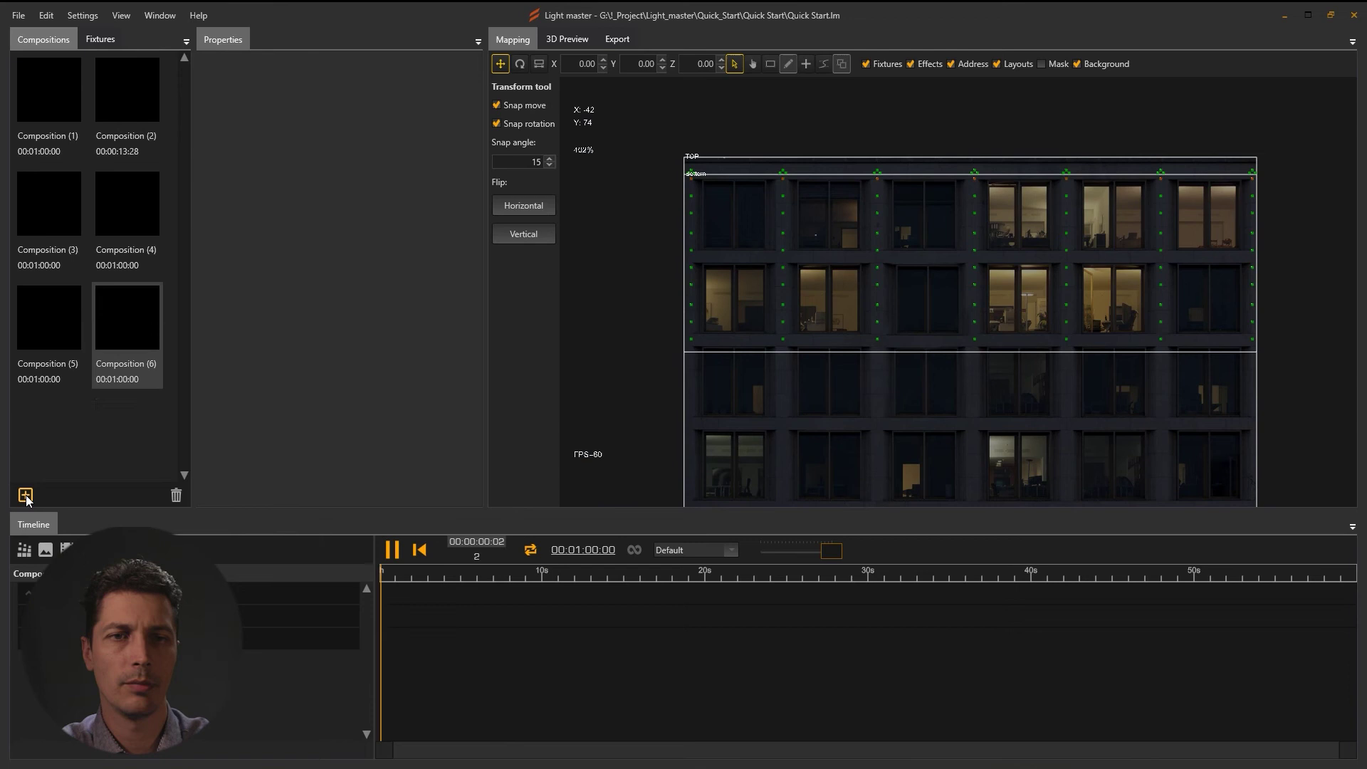
{"action": "left_click", "coordinate": [25, 495]}
Step: Delete the two newly added compositions
{"action": "right_click", "coordinate": [52, 422]}
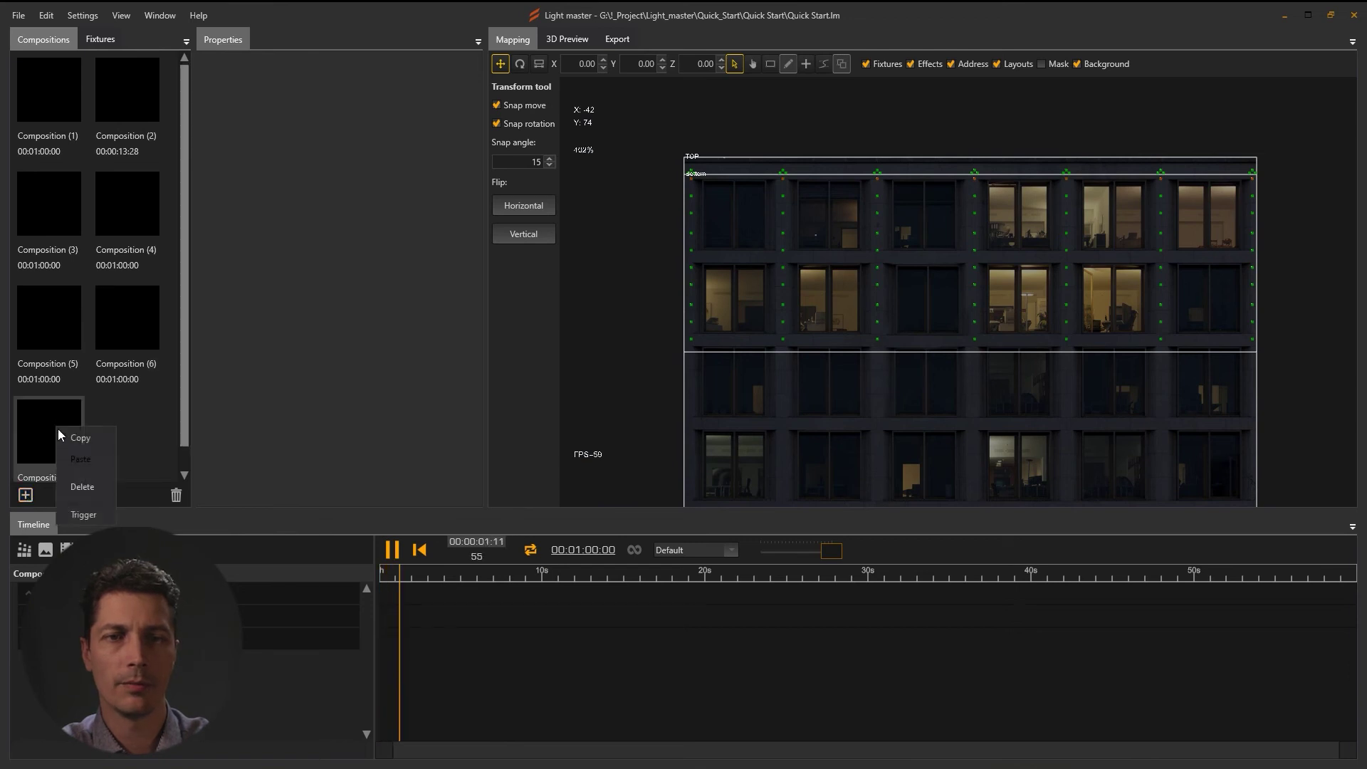
{"action": "left_click", "coordinate": [87, 489]}
{"action": "left_click", "coordinate": [651, 432]}
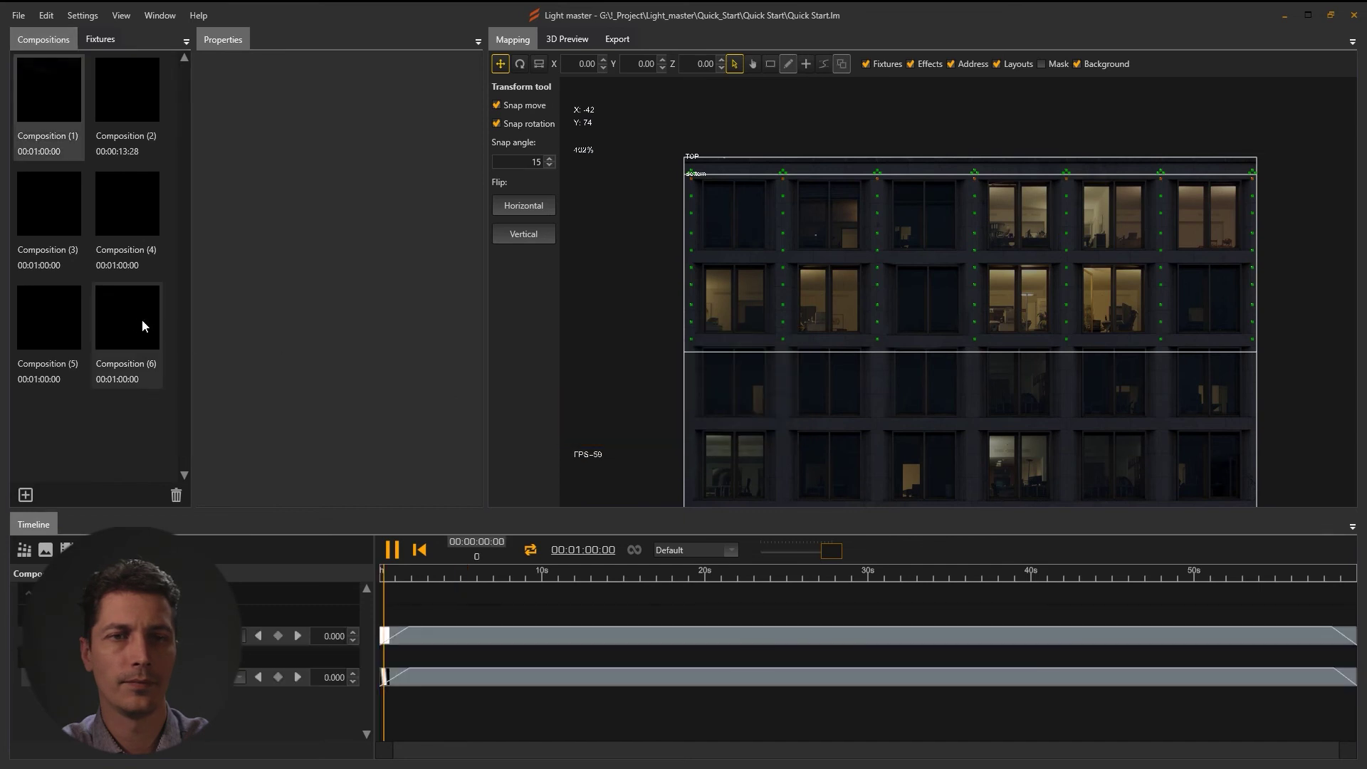
{"action": "right_click", "coordinate": [130, 324]}
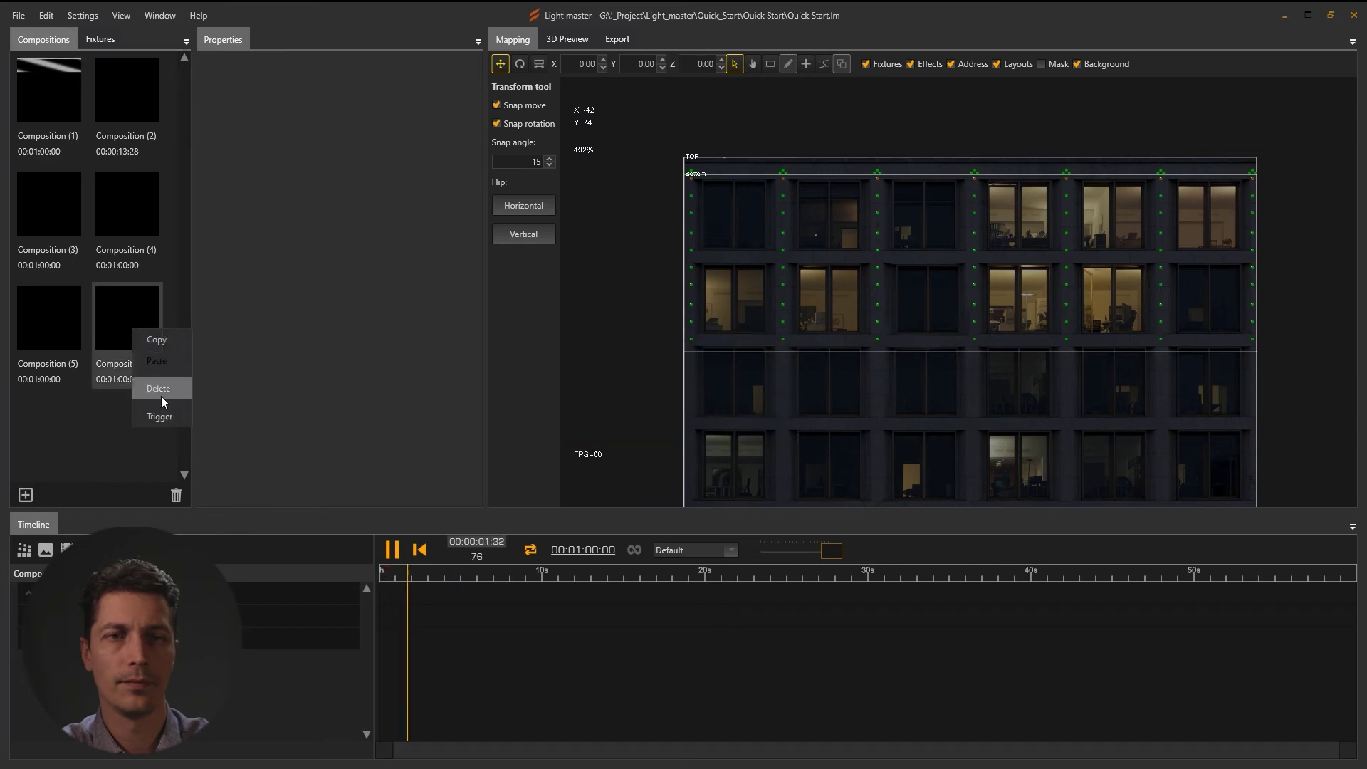
{"action": "left_click", "coordinate": [161, 396]}
{"action": "left_click", "coordinate": [645, 431]}
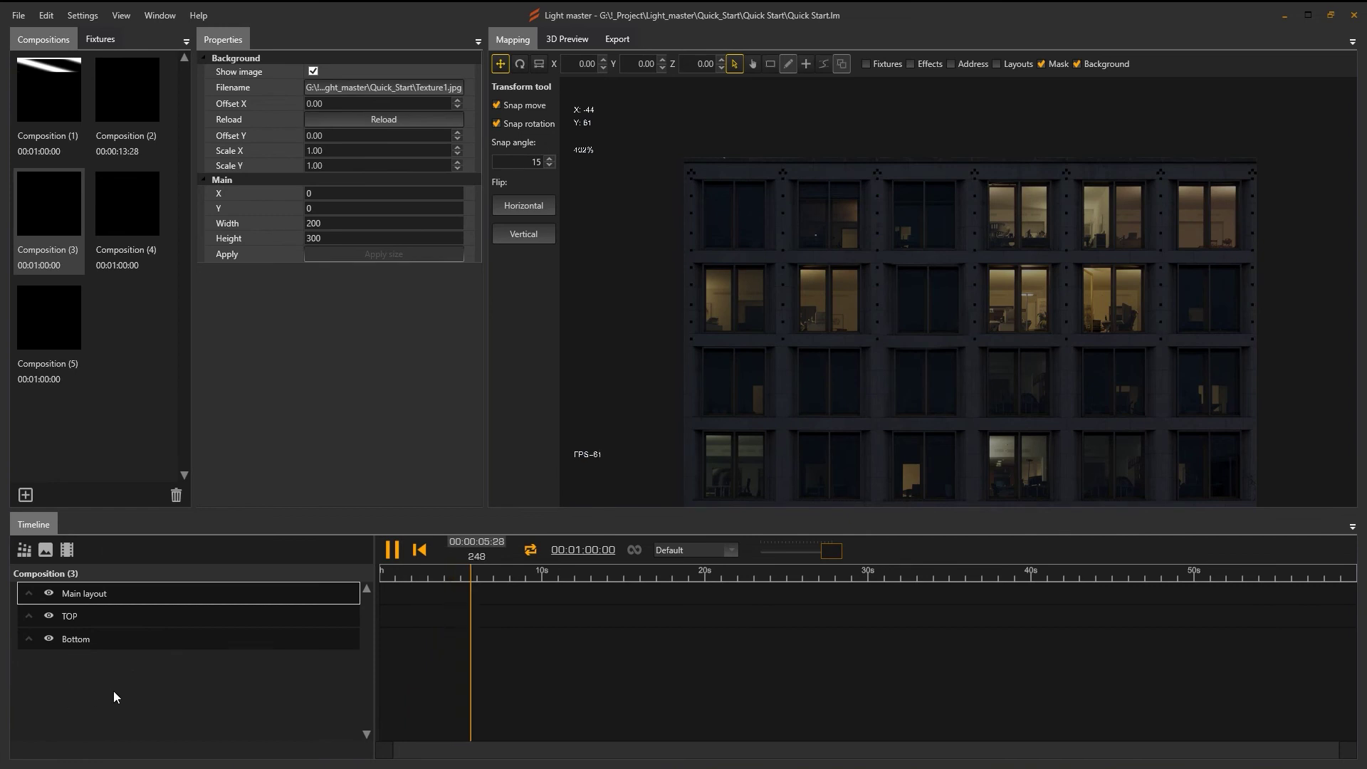
Step: Add the Color, Rainbow Colors and Glowing Marble effects to the Main layout of Composition (3)
{"action": "left_click", "coordinate": [24, 550]}
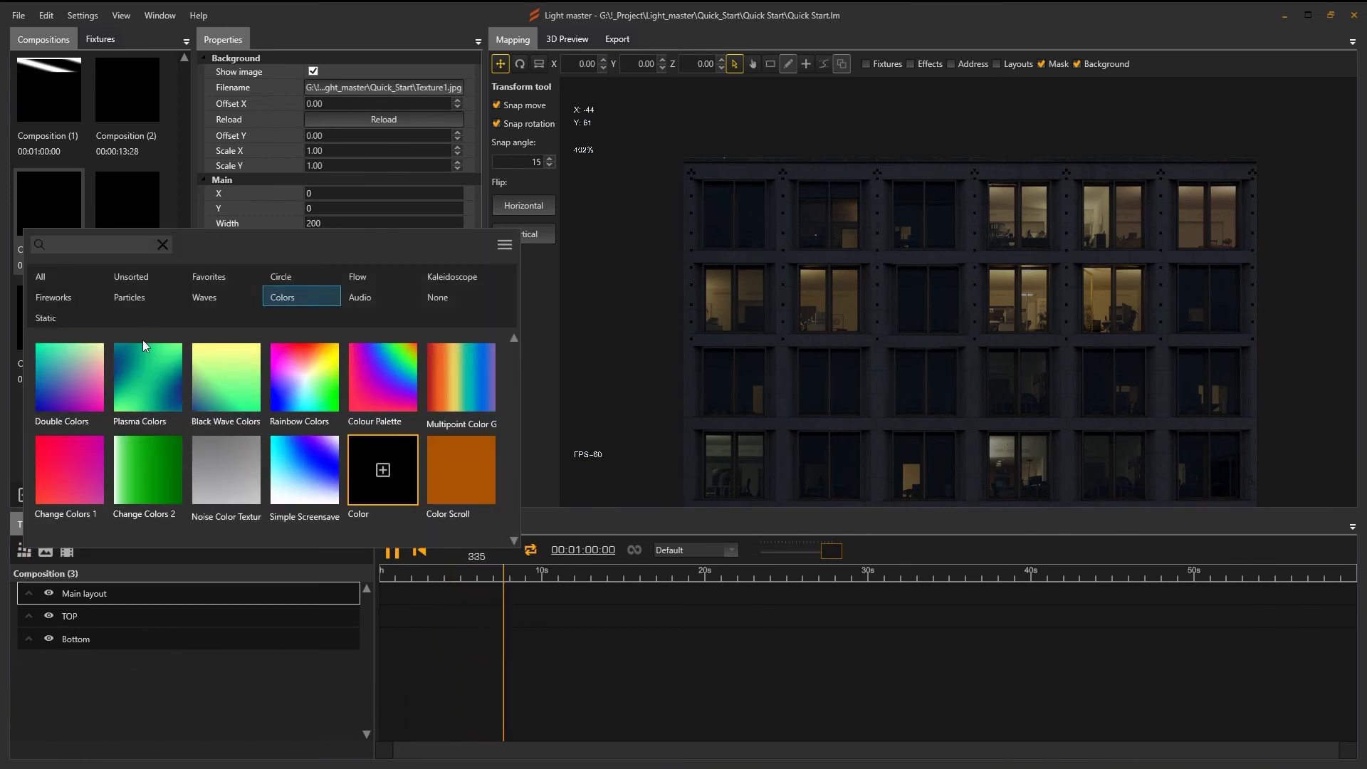
{"action": "left_click", "coordinate": [386, 483]}
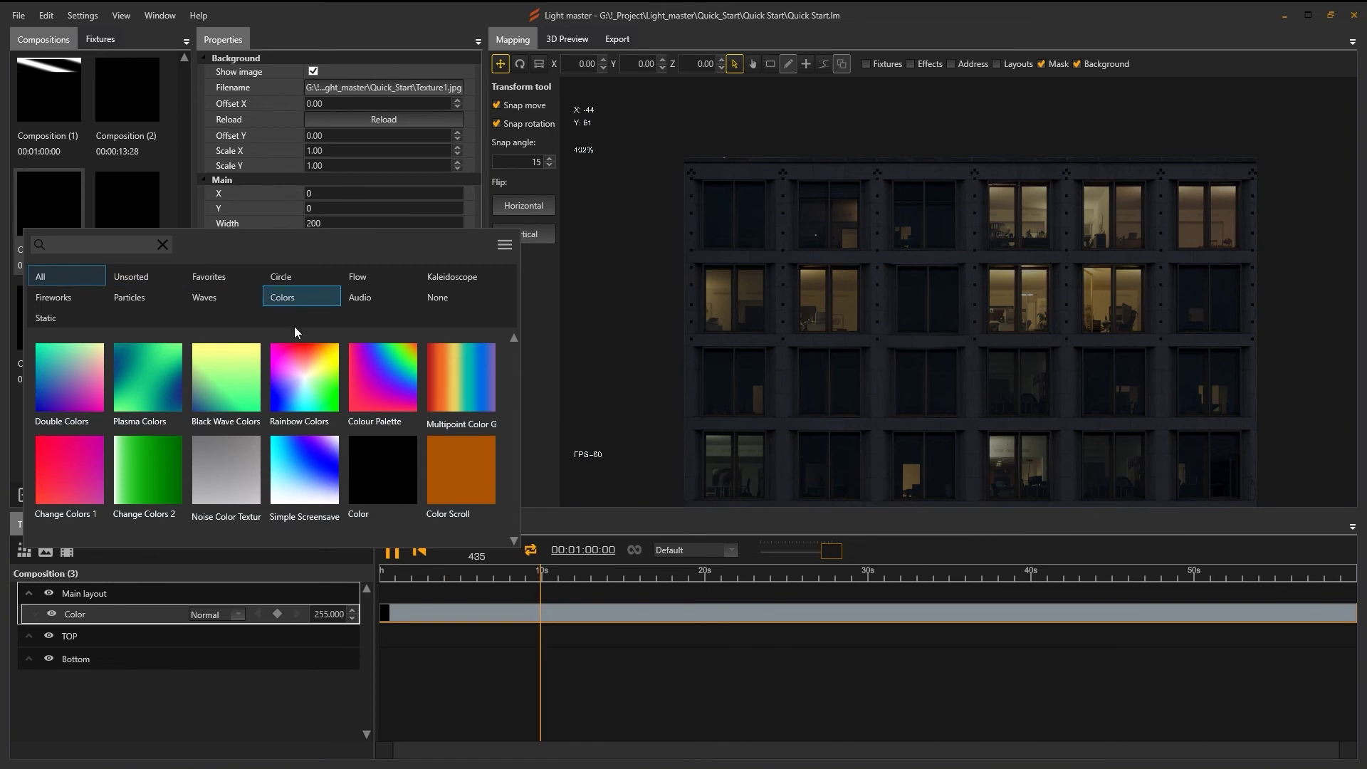
{"action": "scroll", "coordinate": [373, 441], "scroll_direction": "down", "scroll_amount": 8}
{"action": "left_click", "coordinate": [376, 405]}
{"action": "scroll", "coordinate": [261, 432], "scroll_direction": "down", "scroll_amount": 3}
{"action": "scroll", "coordinate": [261, 437], "scroll_direction": "down", "scroll_amount": 6}
{"action": "left_click", "coordinate": [304, 434]}
{"action": "left_click", "coordinate": [126, 727]}
Step: Set the Glowing Marble effect's blend mode to Screen
{"action": "left_click", "coordinate": [166, 635]}
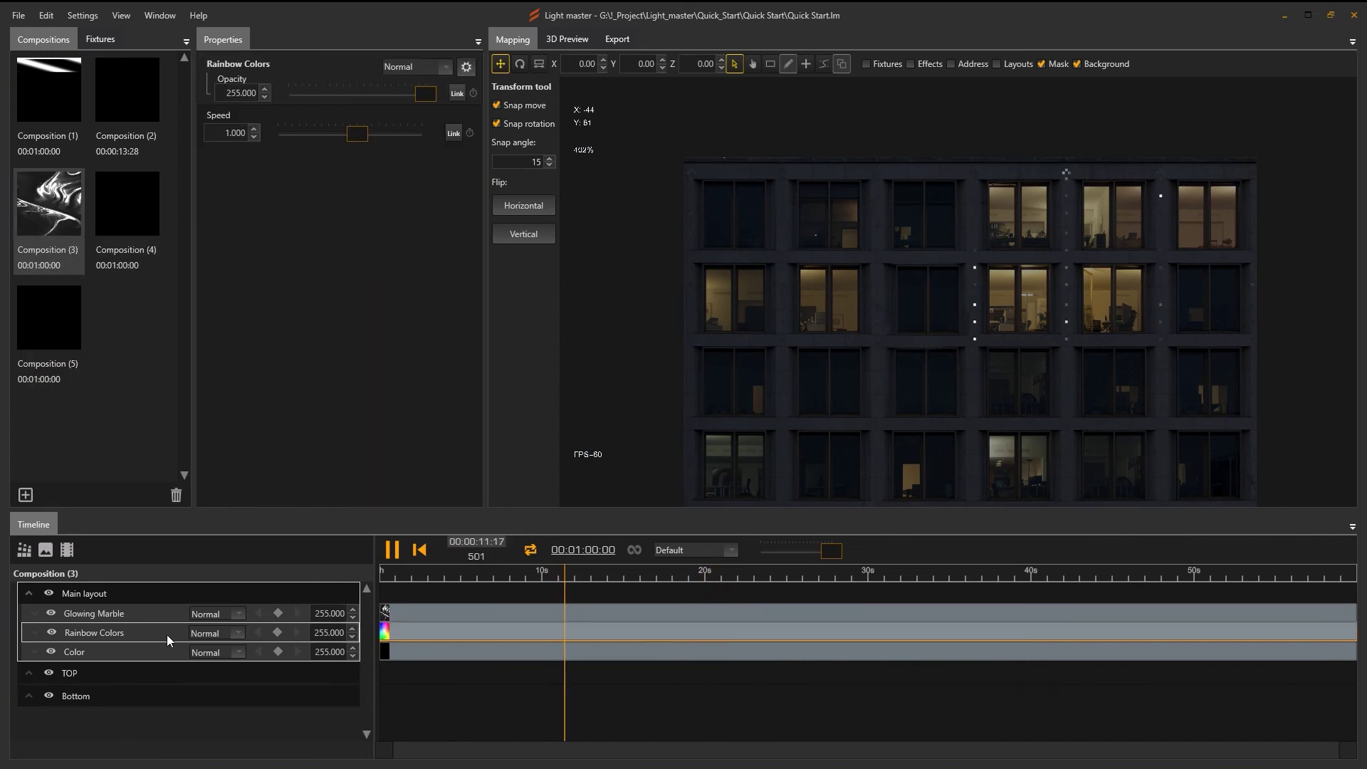
{"action": "left_click", "coordinate": [243, 616]}
{"action": "left_click", "coordinate": [207, 415]}
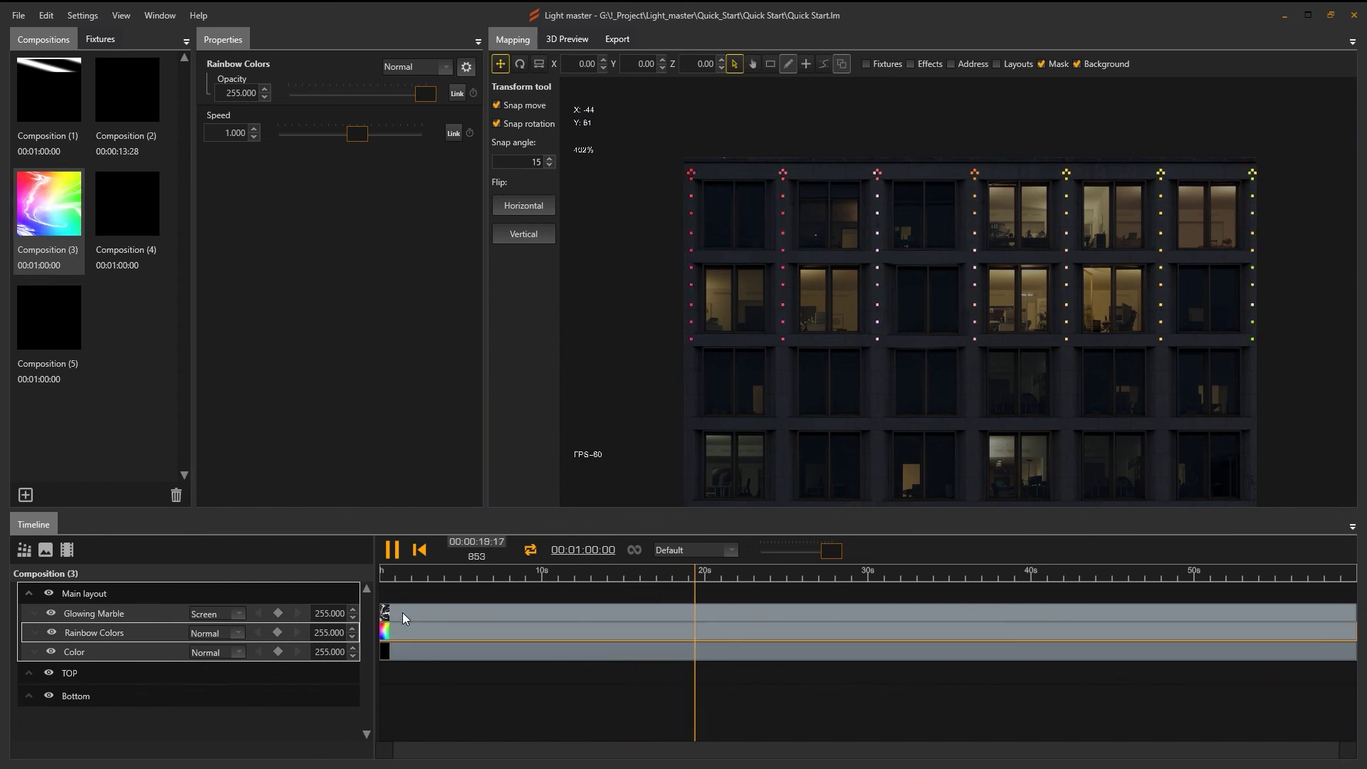
Step: Keyframe Glowing Marble's opacity to fade out between about 7 and 9 s and return between about 13 and 15 s
{"action": "left_click", "coordinate": [496, 608]}
{"action": "left_click_drag", "start_coordinate": [520, 609], "coordinate": [584, 621]}
{"action": "left_click", "coordinate": [585, 622]}
{"action": "left_click", "coordinate": [629, 604]}
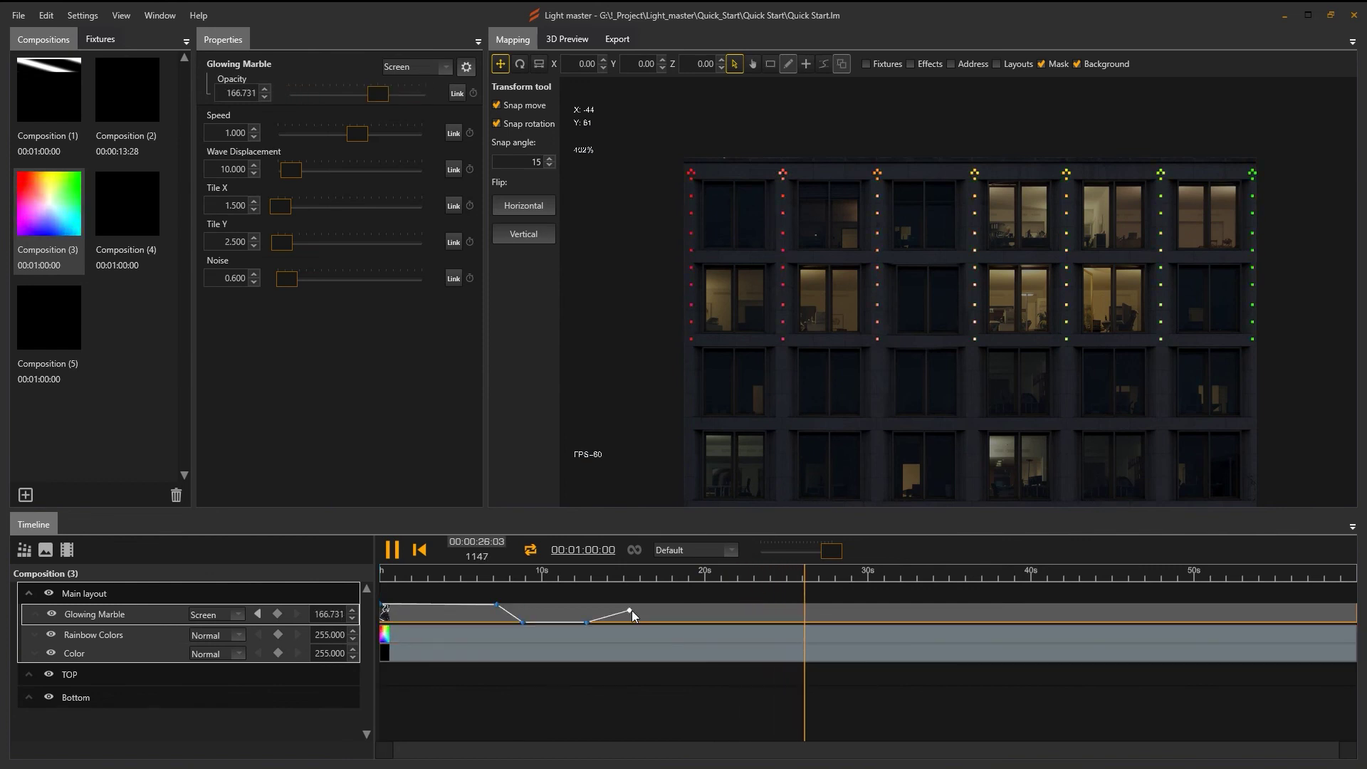
Step: Keyframe Rainbow Colors' opacity to fade out between about 16 and 18.5 s and return between about 22 and 24 s
{"action": "left_click_drag", "start_coordinate": [607, 574], "coordinate": [681, 644]}
{"action": "left_click", "coordinate": [647, 627]}
{"action": "left_click", "coordinate": [736, 641]}
{"action": "left_click", "coordinate": [764, 625]}
Step: Scrub through Composition (3) and play it from the start to check the opacity fades
{"action": "left_click_drag", "start_coordinate": [650, 575], "coordinate": [739, 577]}
{"action": "left_click", "coordinate": [419, 549]}
{"action": "left_click", "coordinate": [392, 550]}
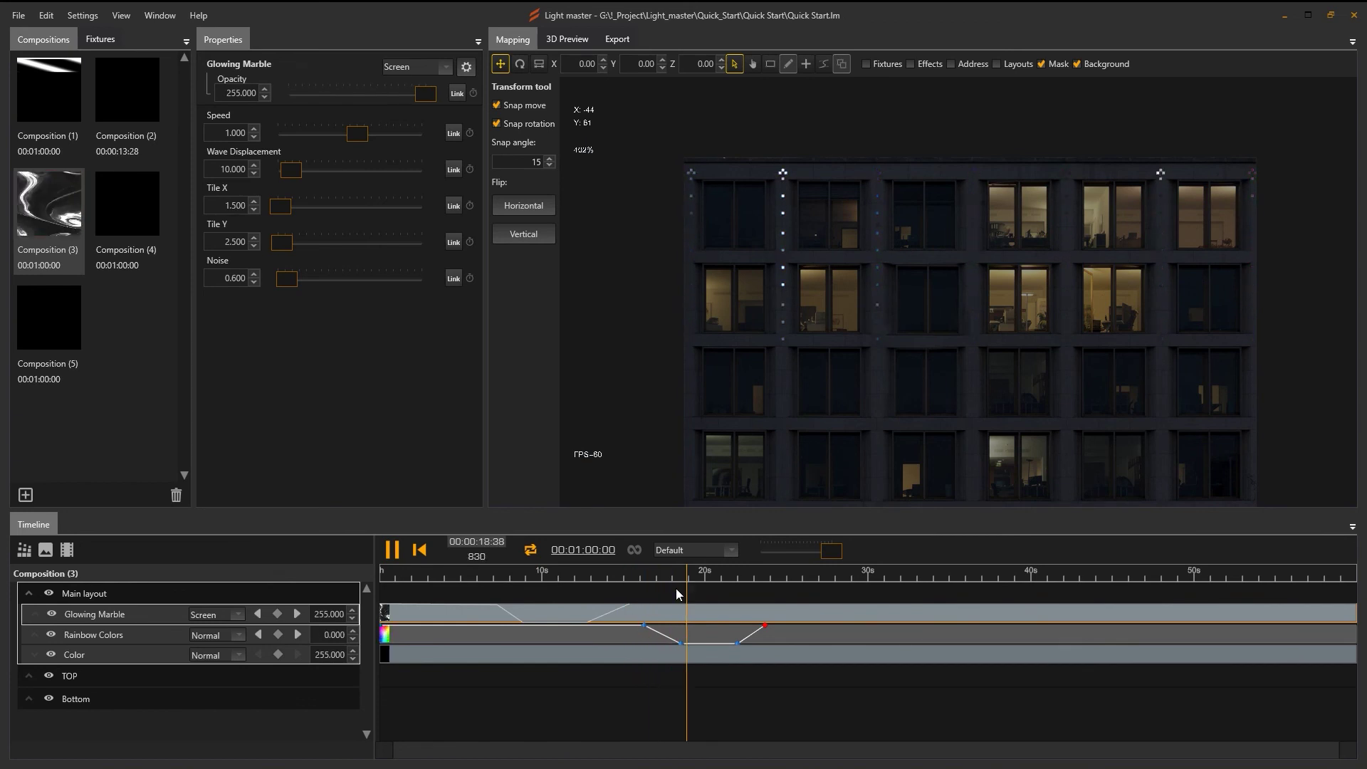
{"action": "key", "text": "space"}
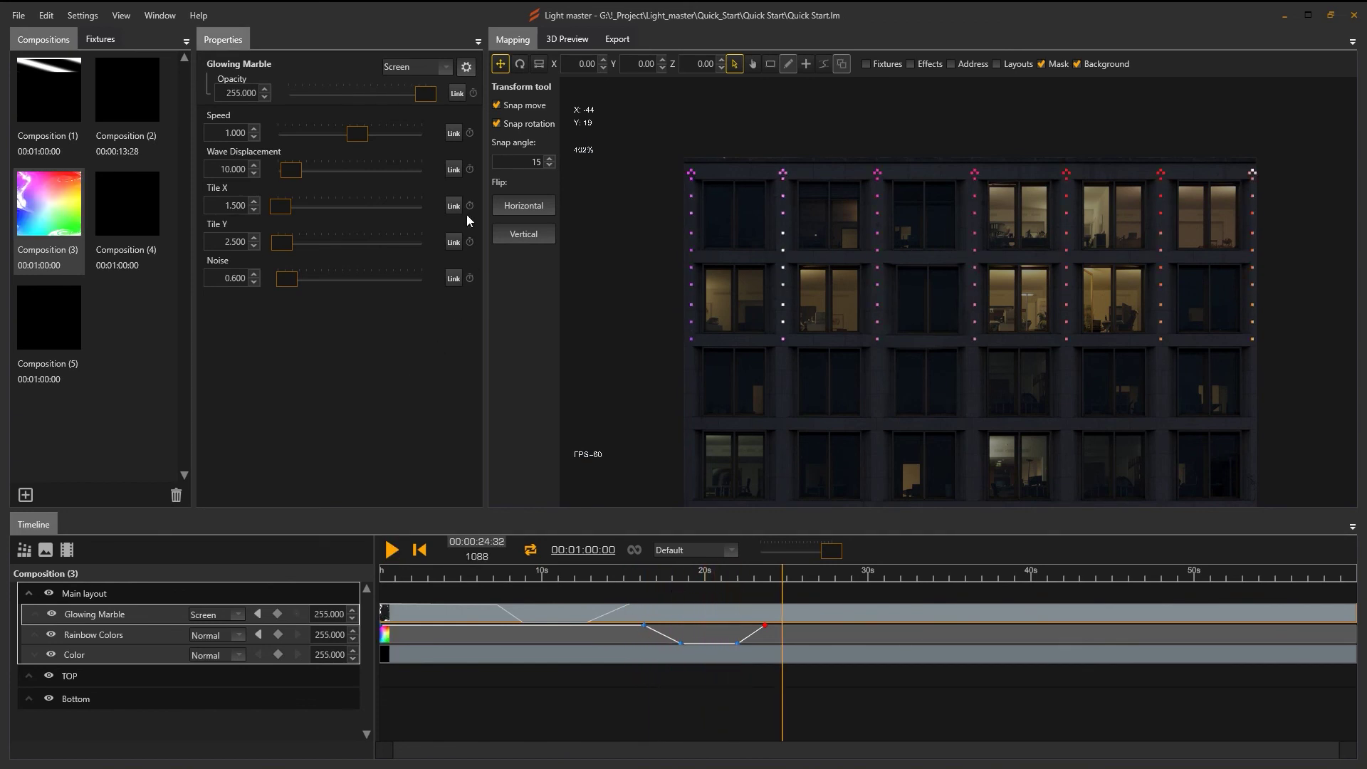
Step: Enable keyframe animation for Glowing Marble's Wave Displacement parameter
{"action": "left_click", "coordinate": [470, 170]}
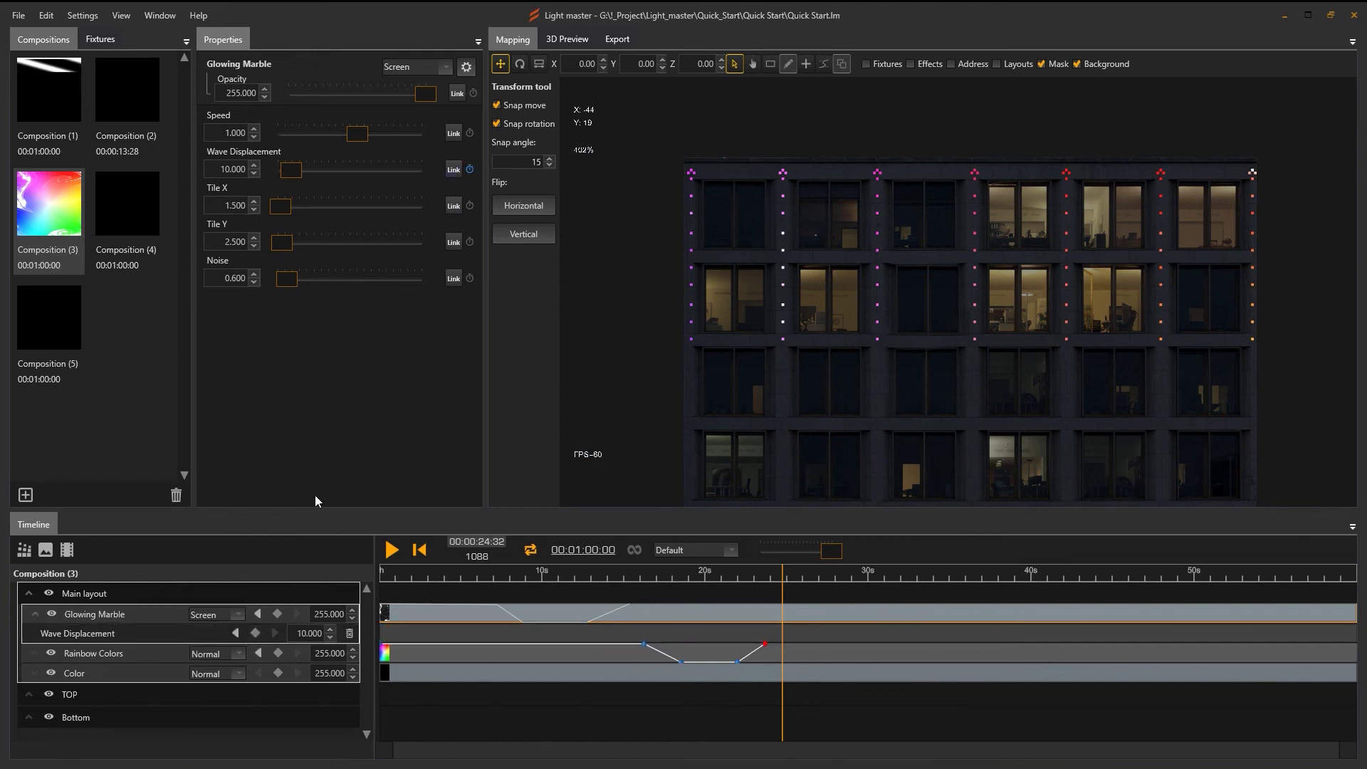
{"action": "right_click", "coordinate": [110, 617]}
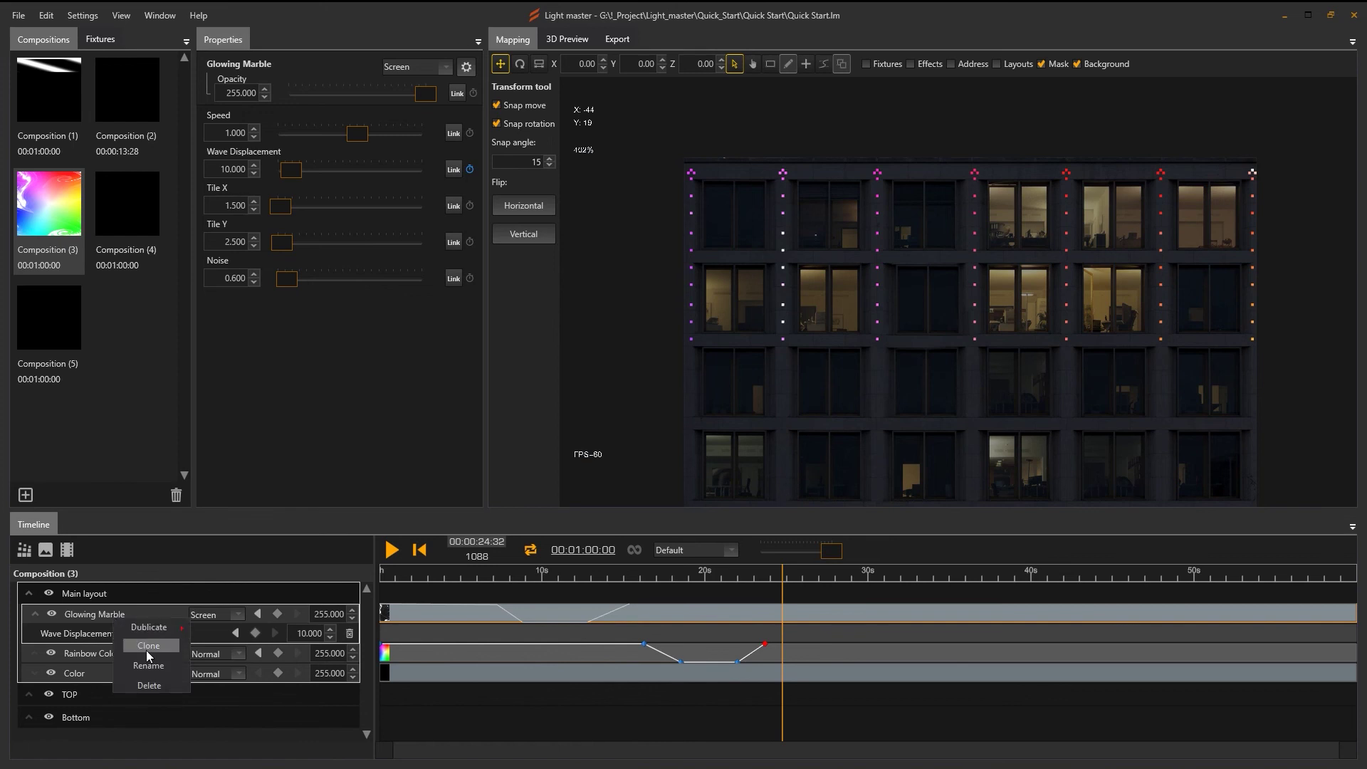
{"action": "mouse_move", "coordinate": [151, 627]}
{"action": "left_click", "coordinate": [144, 745]}
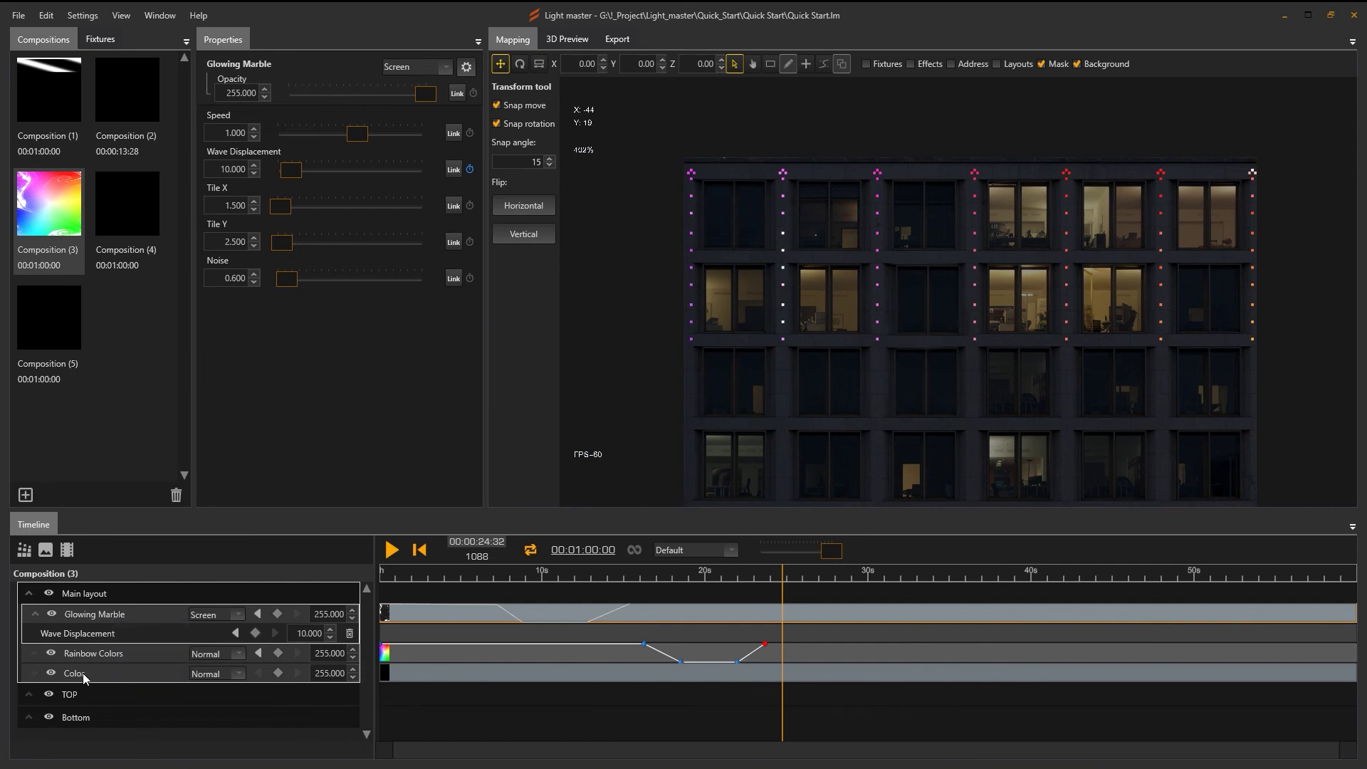
Step: Move the Color effect from Main layout into the TOP layout and place TOP above Main layout in the layer order
{"action": "left_click", "coordinate": [82, 673]}
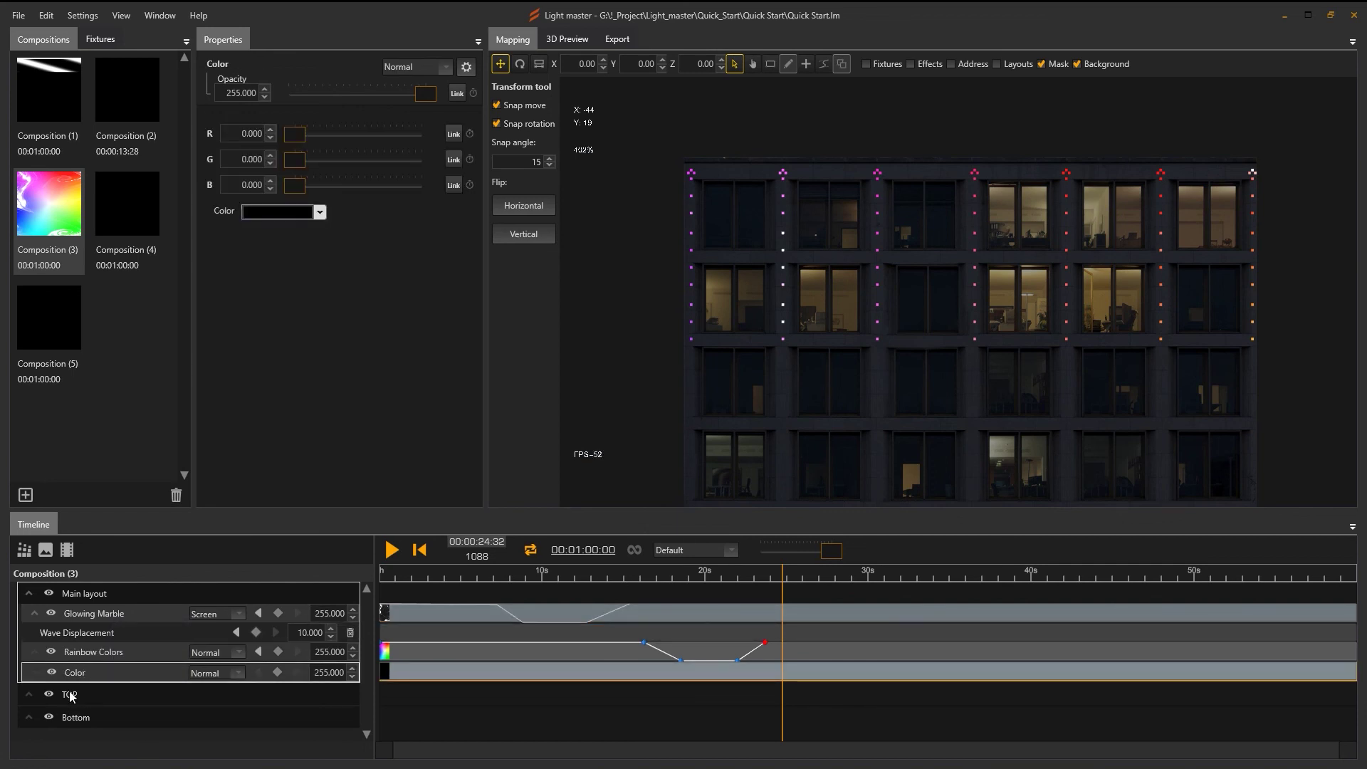
{"action": "left_click_drag", "start_coordinate": [70, 692], "coordinate": [71, 693]}
{"action": "left_click", "coordinate": [76, 678]}
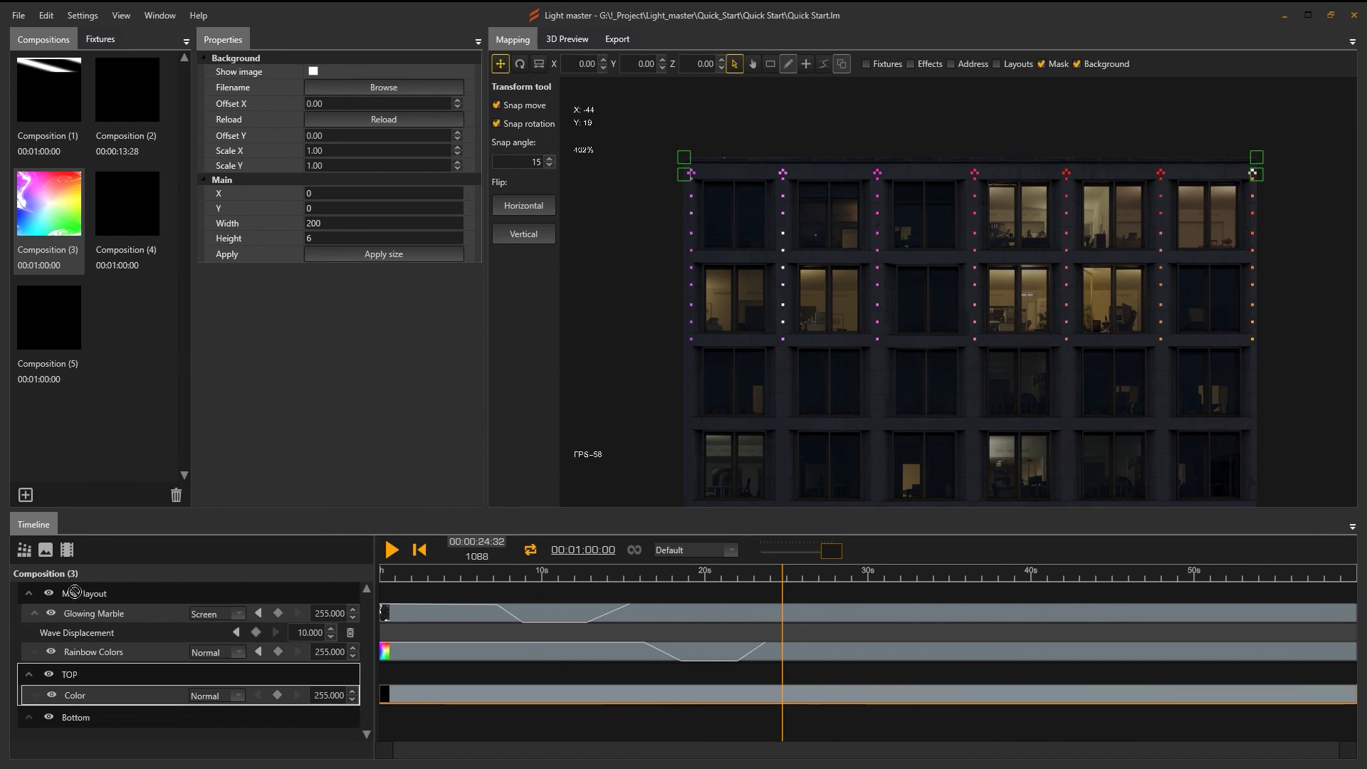
{"action": "left_click_drag", "start_coordinate": [49, 582], "coordinate": [49, 583]}
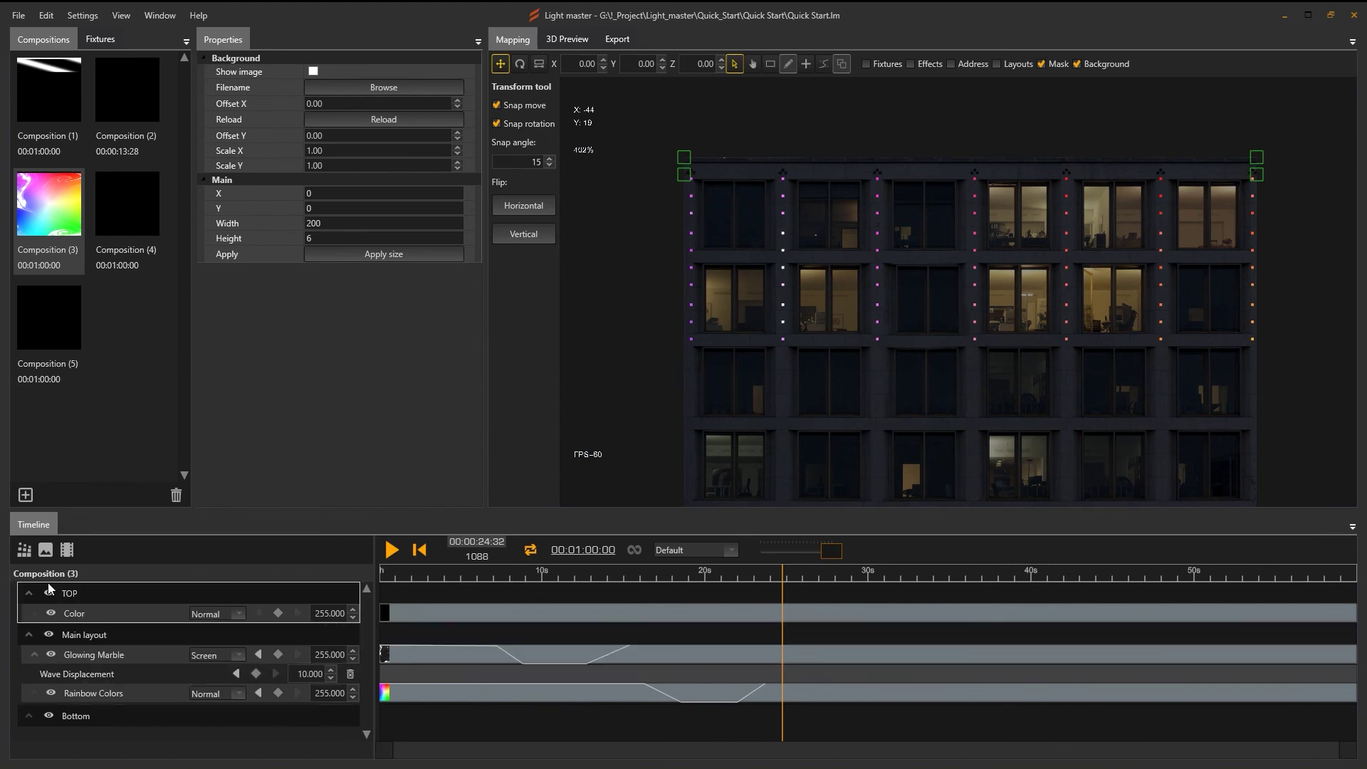
Step: Change the TOP layout's Color effect from black to a light peach-orange colour
{"action": "left_click", "coordinate": [71, 611]}
{"action": "left_click", "coordinate": [320, 212]}
{"action": "left_click", "coordinate": [312, 246]}
{"action": "left_click", "coordinate": [403, 254]}
{"action": "left_click", "coordinate": [459, 245]}
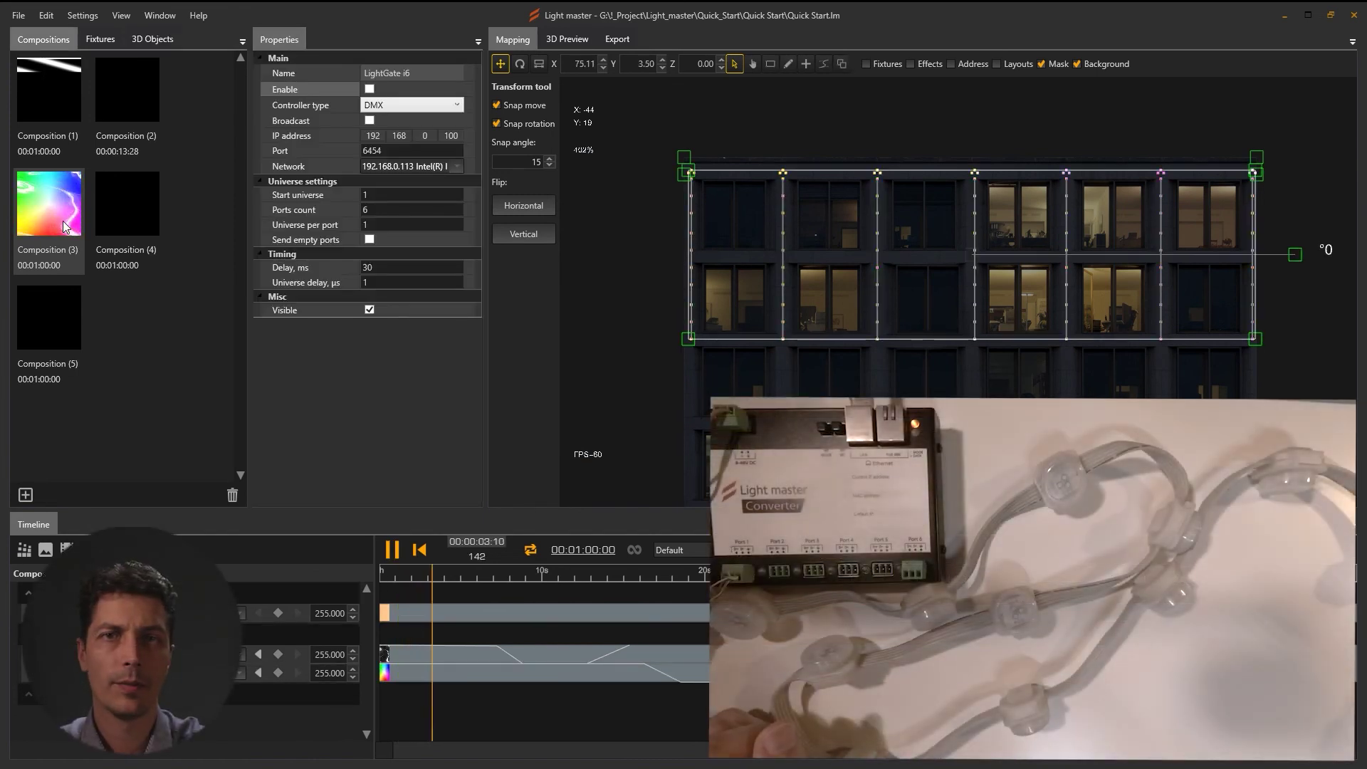
Step: Enable the LightGate i6 controller among the fixtures so the running composition is sent to the connected lights
{"action": "left_click", "coordinate": [101, 41]}
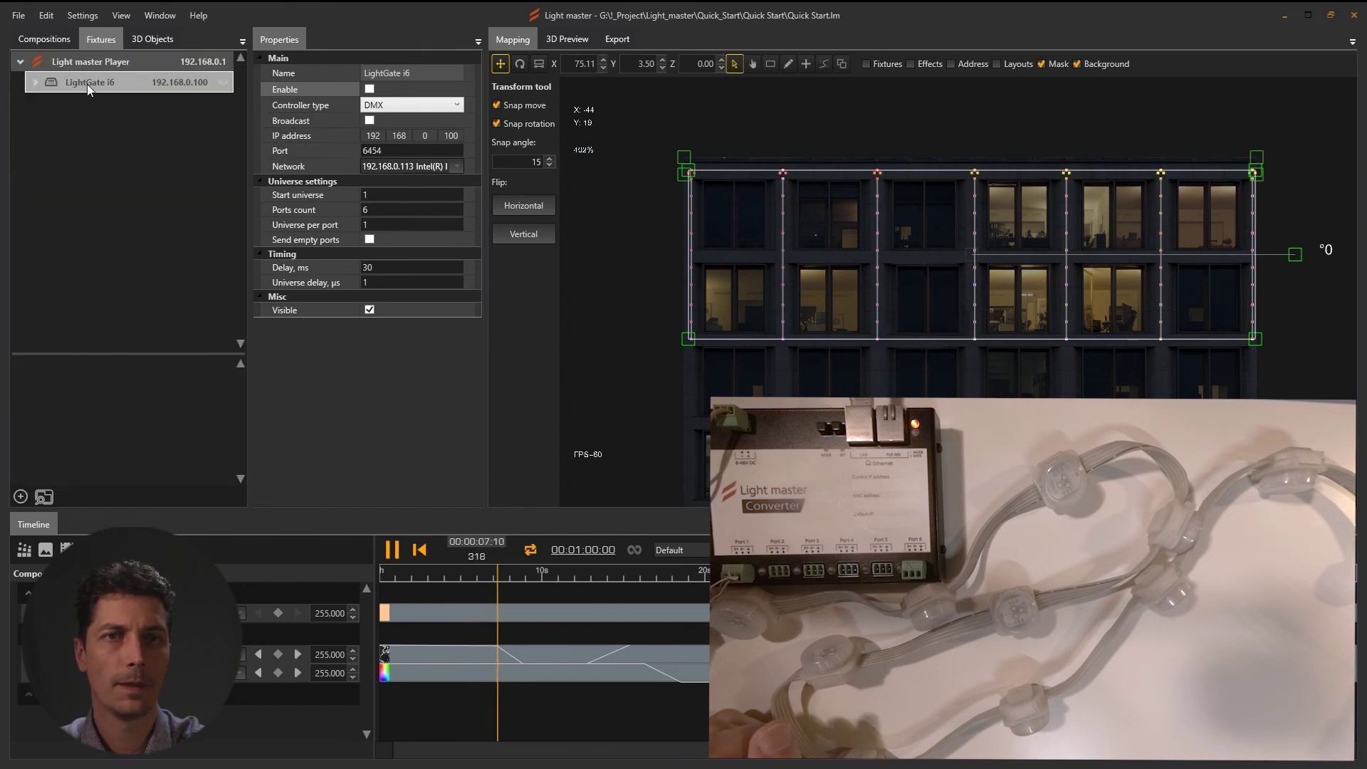
{"action": "left_click", "coordinate": [370, 89]}
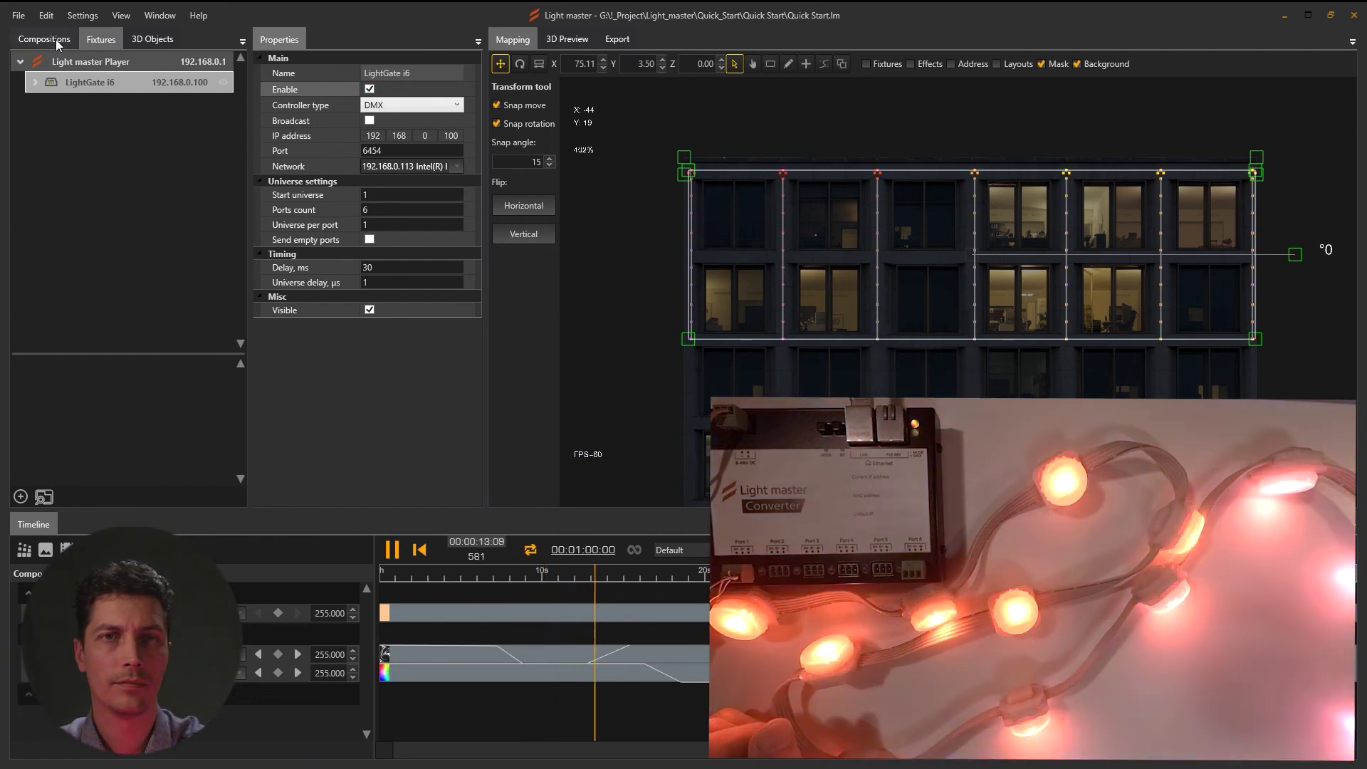
Step: Play Composition (1), Composition (3) and Composition (4) in turn to check the live output on the lights
{"action": "left_click", "coordinate": [58, 42]}
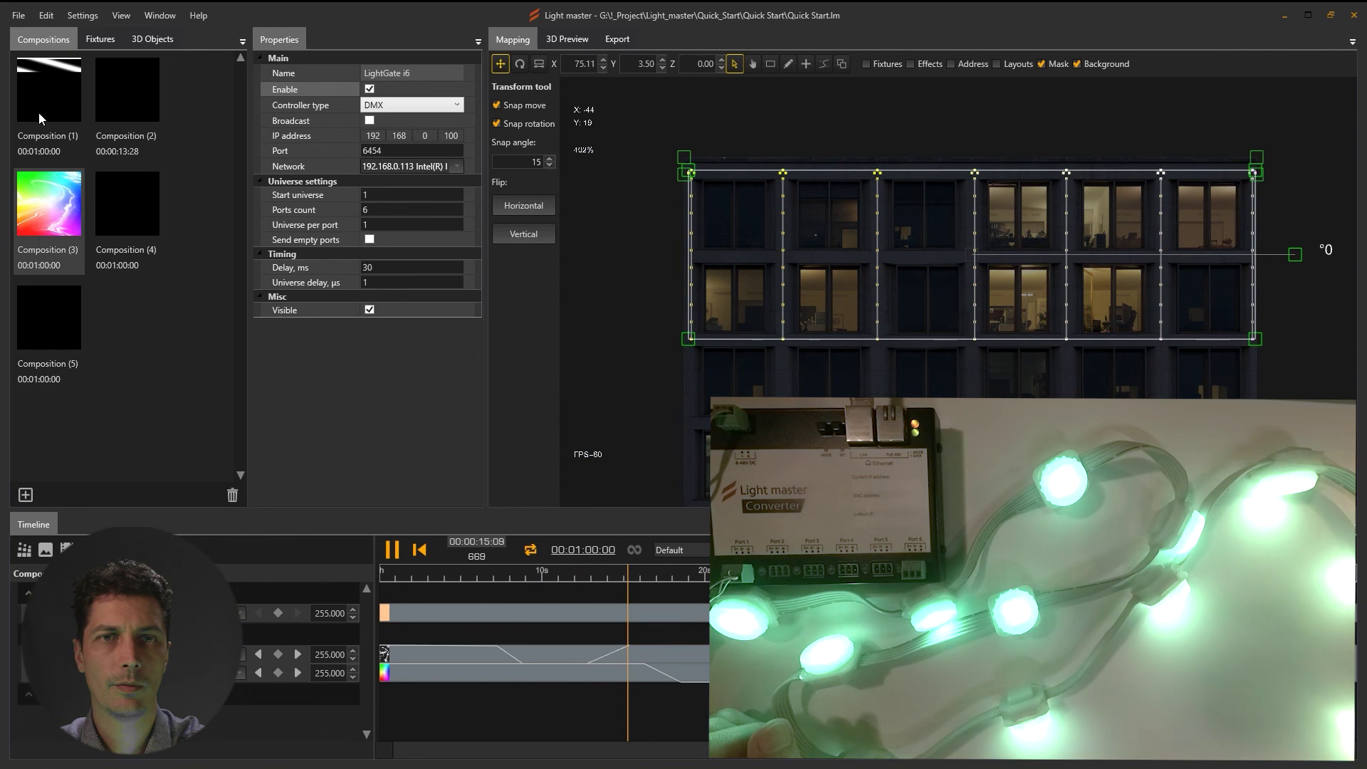
{"action": "left_click", "coordinate": [42, 107]}
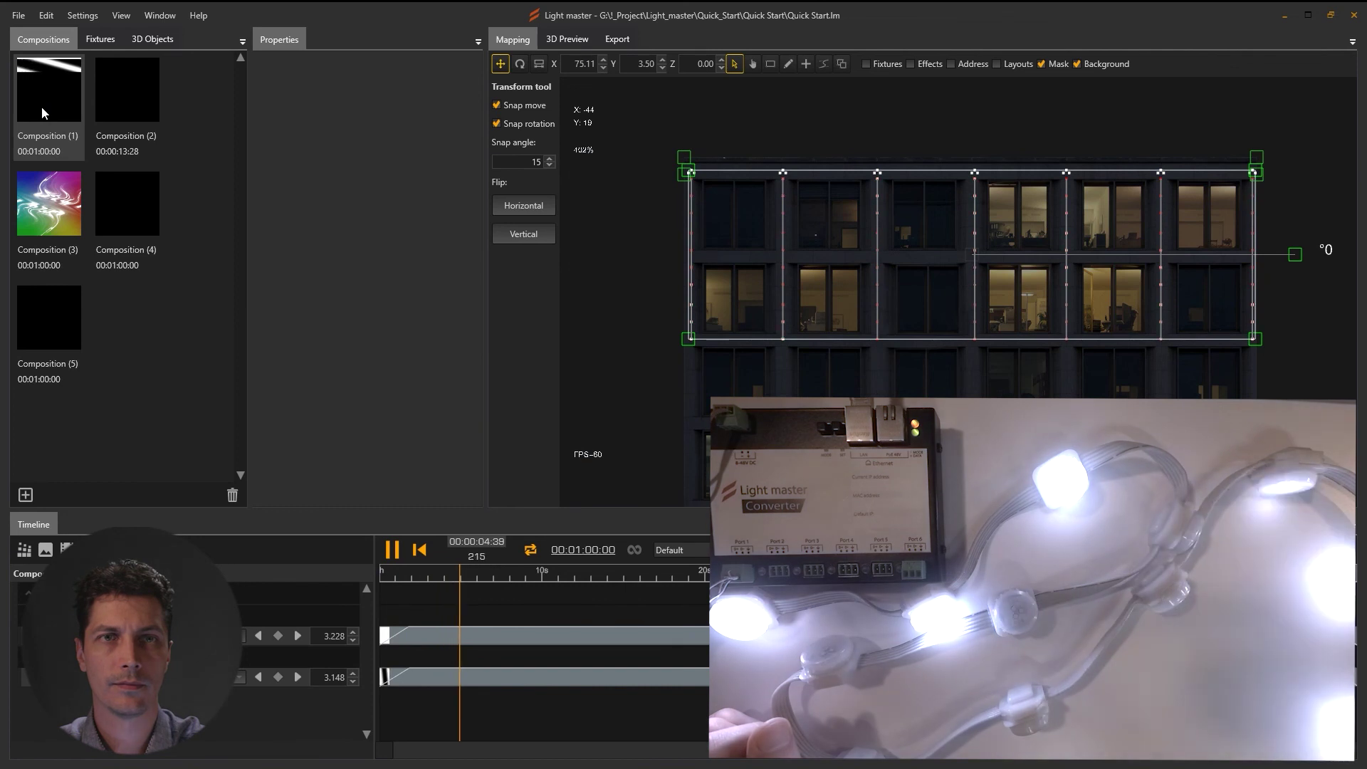
{"action": "left_click", "coordinate": [54, 216]}
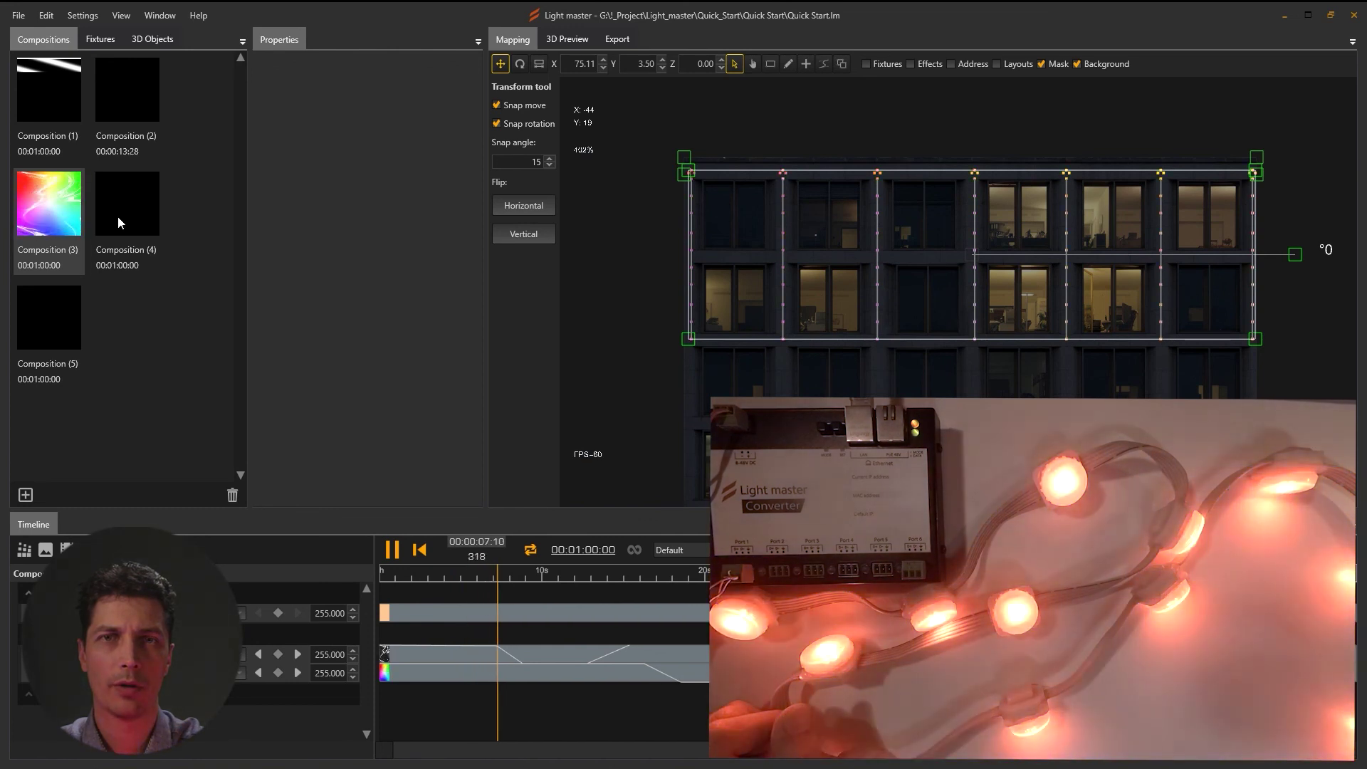
{"action": "left_click", "coordinate": [130, 215]}
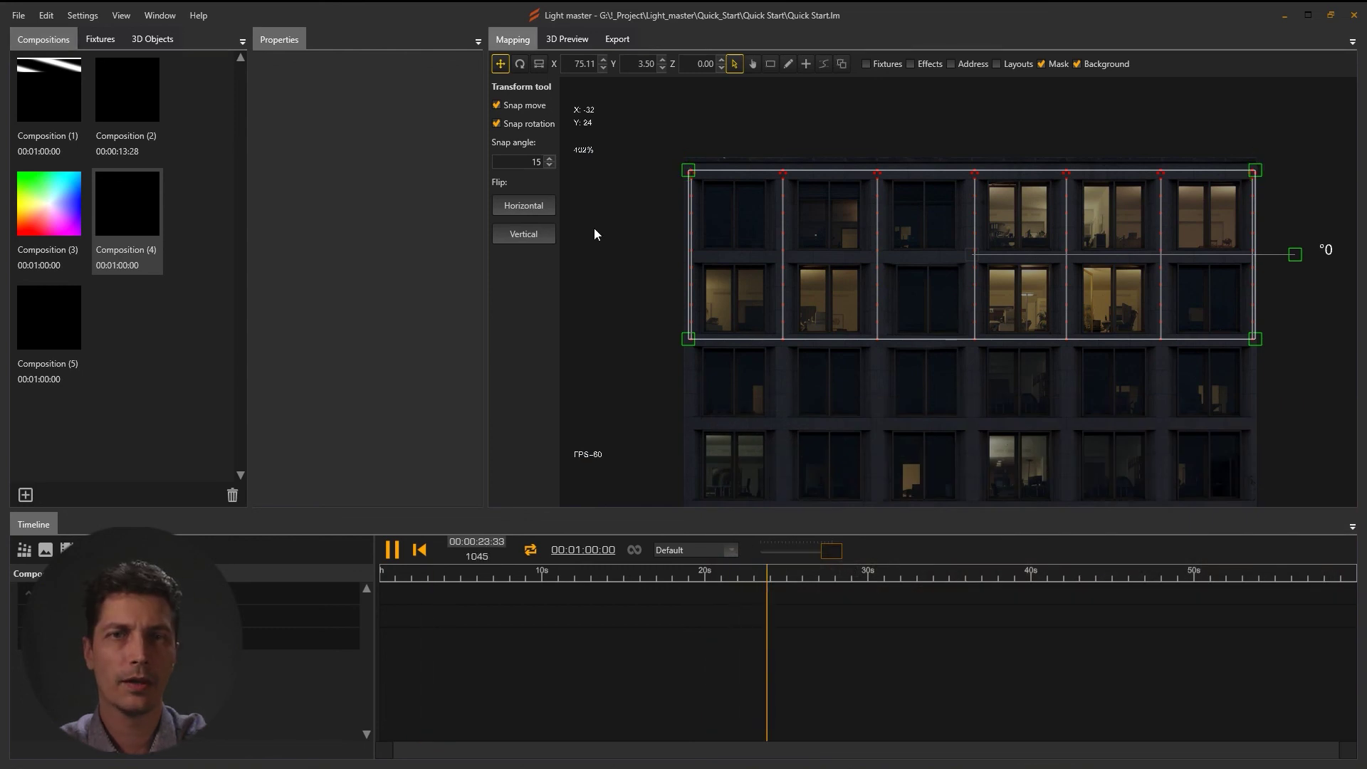
Step: View the 3D preview and the facade mapping, and open the composition export settings
{"action": "left_click", "coordinate": [569, 40]}
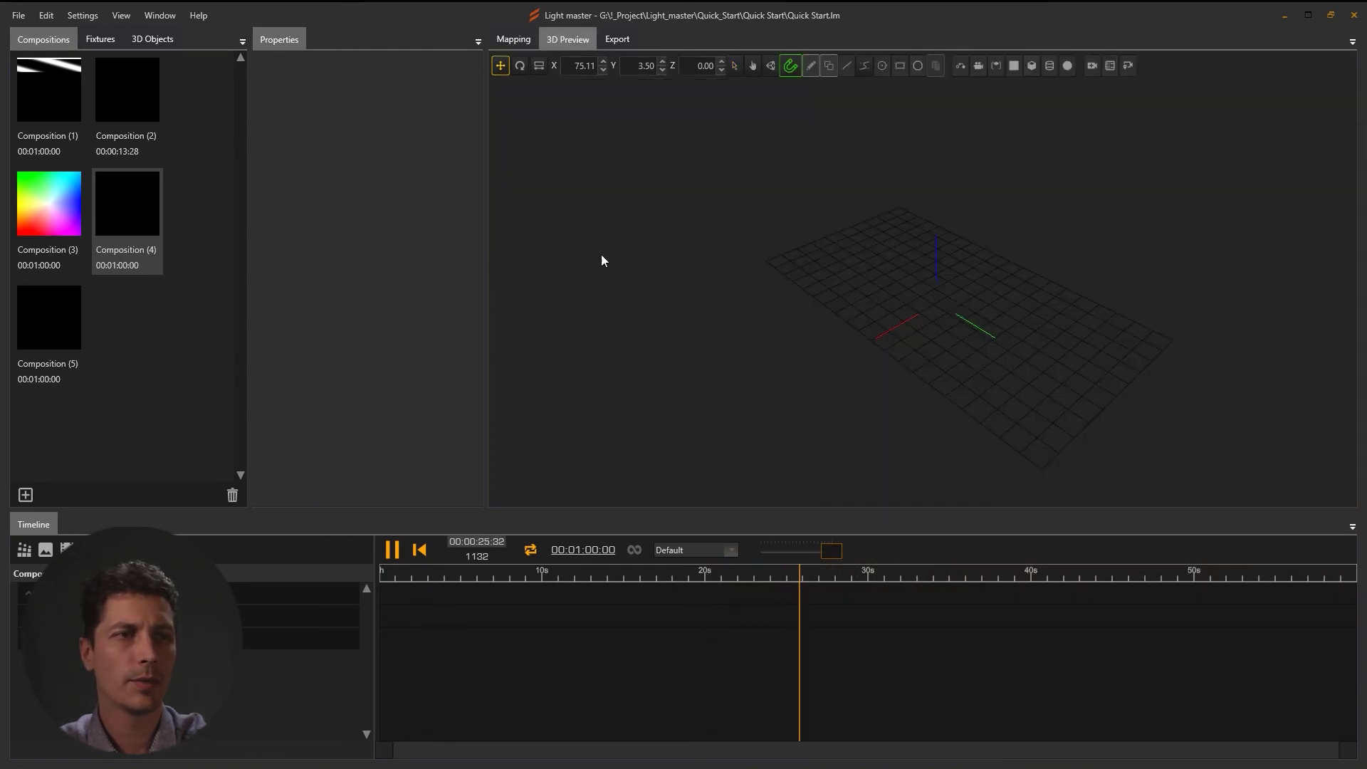
{"action": "left_click", "coordinate": [518, 38]}
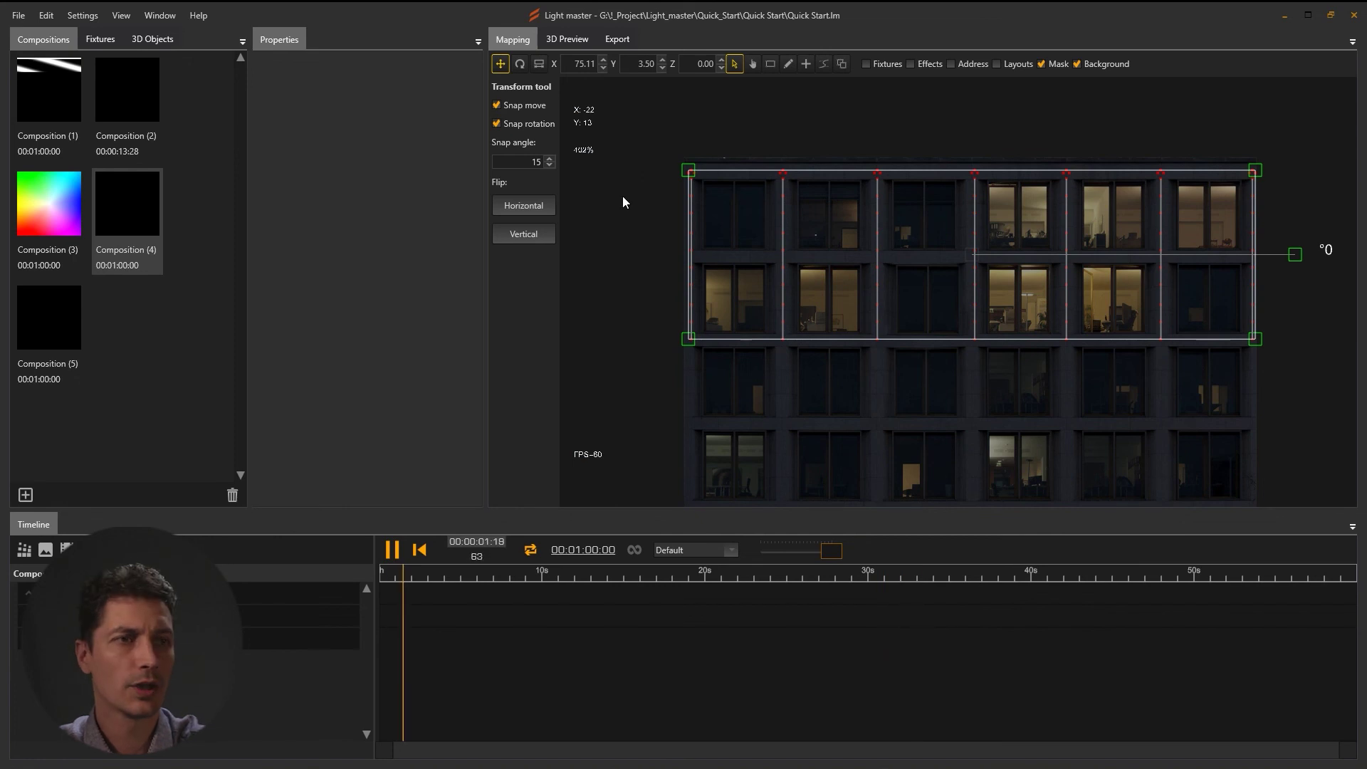
{"action": "left_click", "coordinate": [617, 39]}
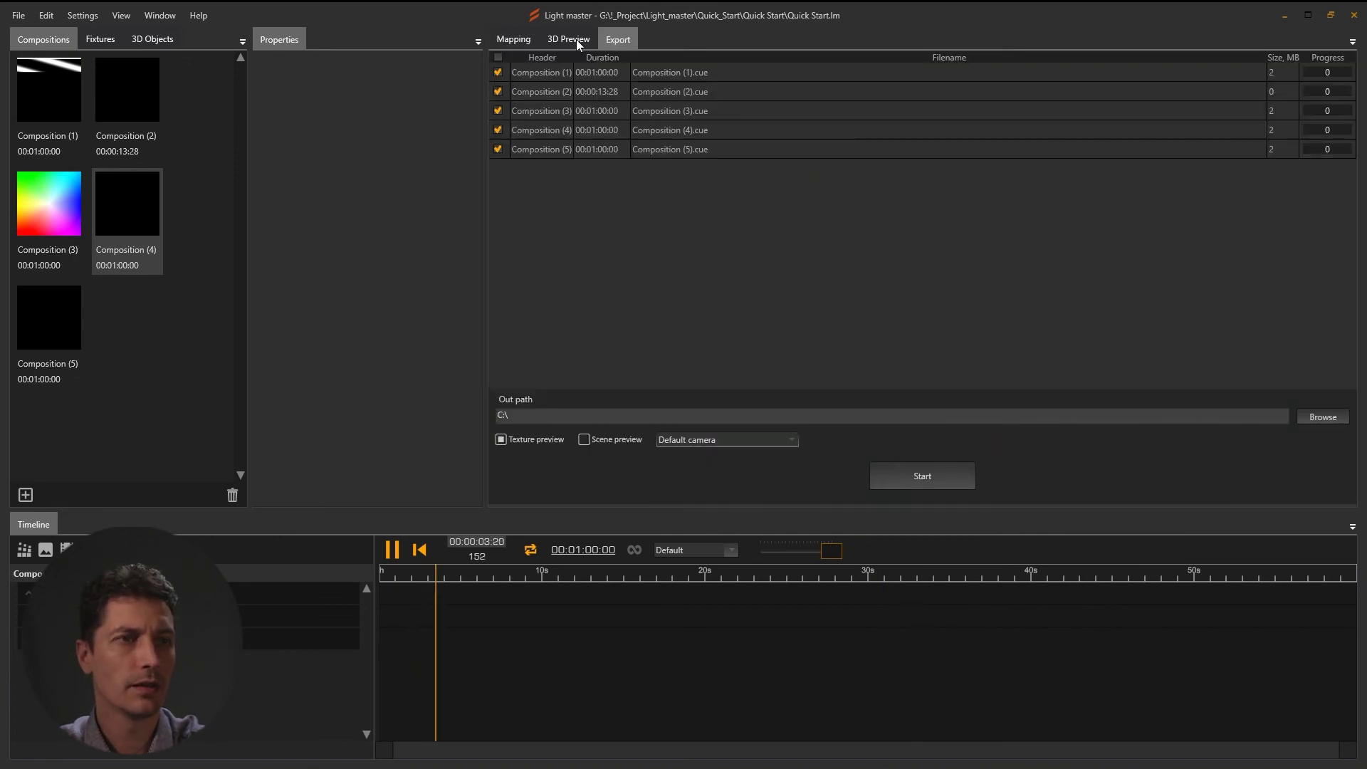